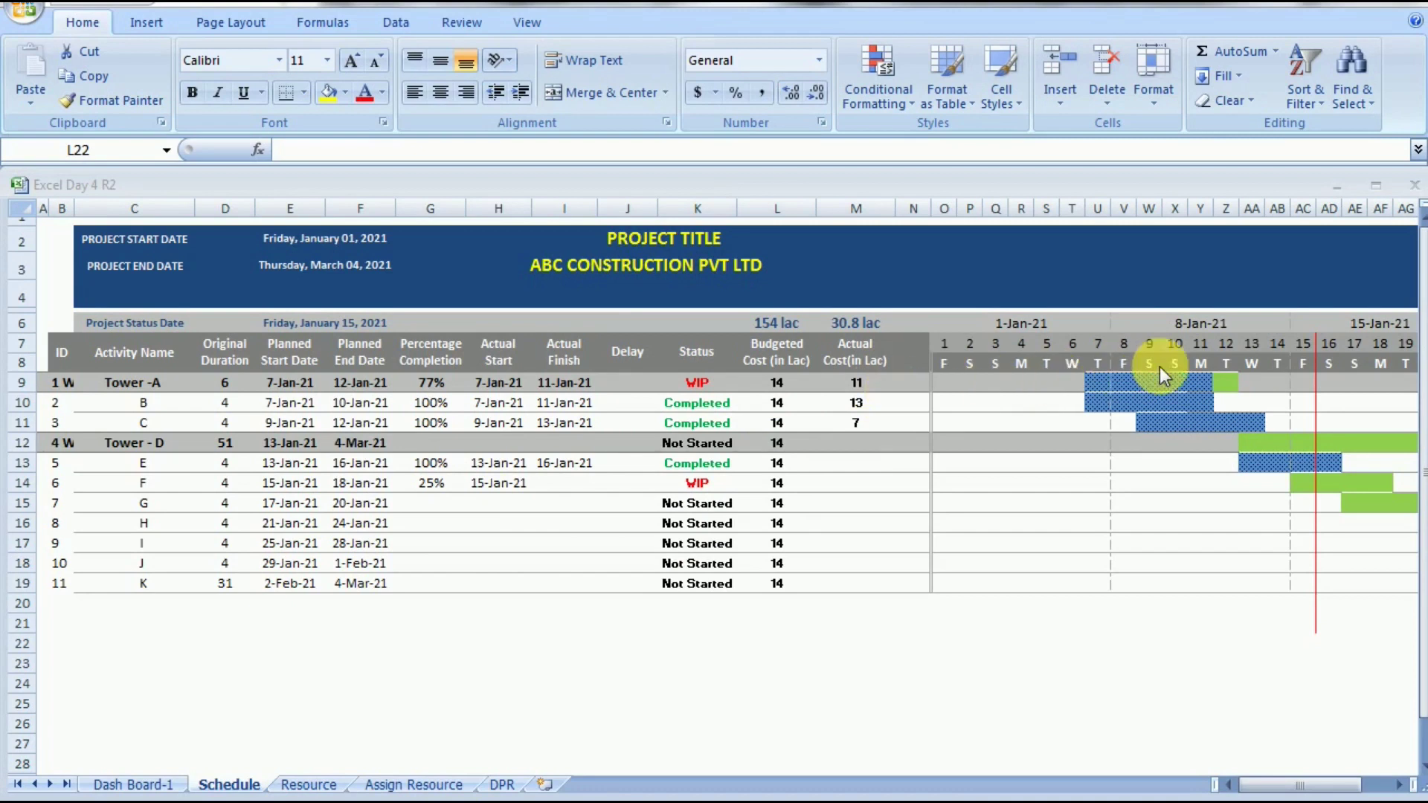
- Look over the Schedule, Resource, Assign Resource and DPR sheets, then return to the Dash Board-1 sheet
left_click(1278, 788)
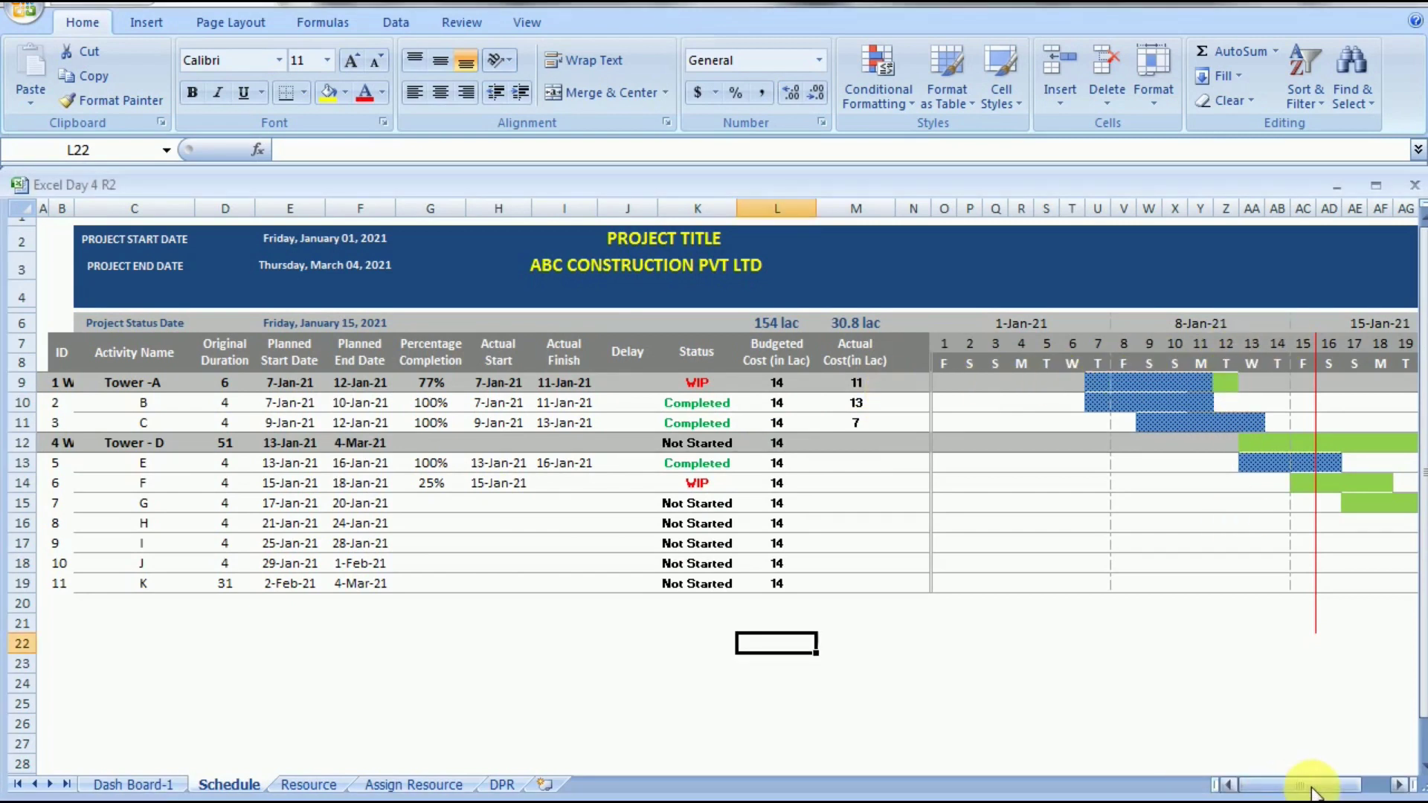
left_click_drag(1286, 790, 1294, 787)
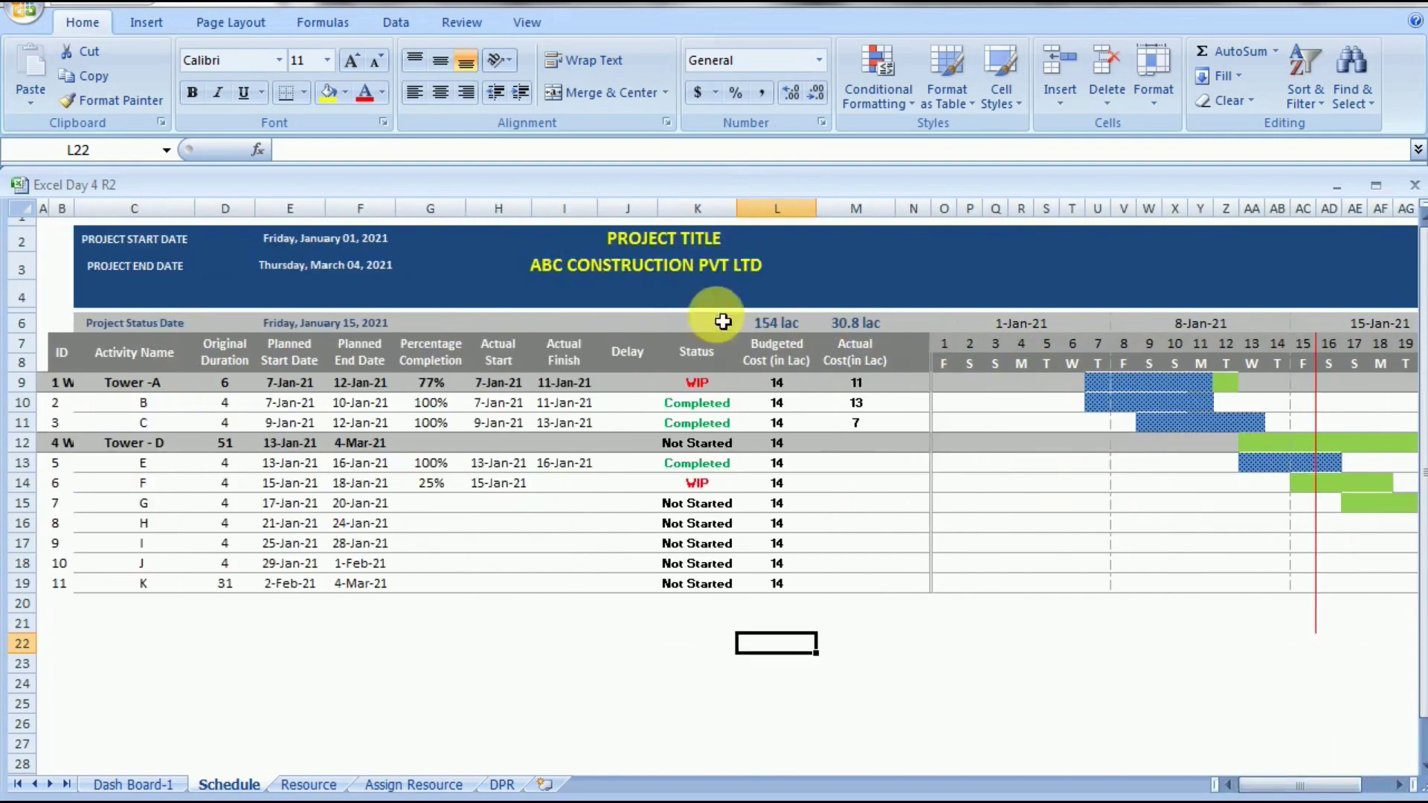
left_click(299, 787)
left_click_drag(1246, 786, 1232, 786)
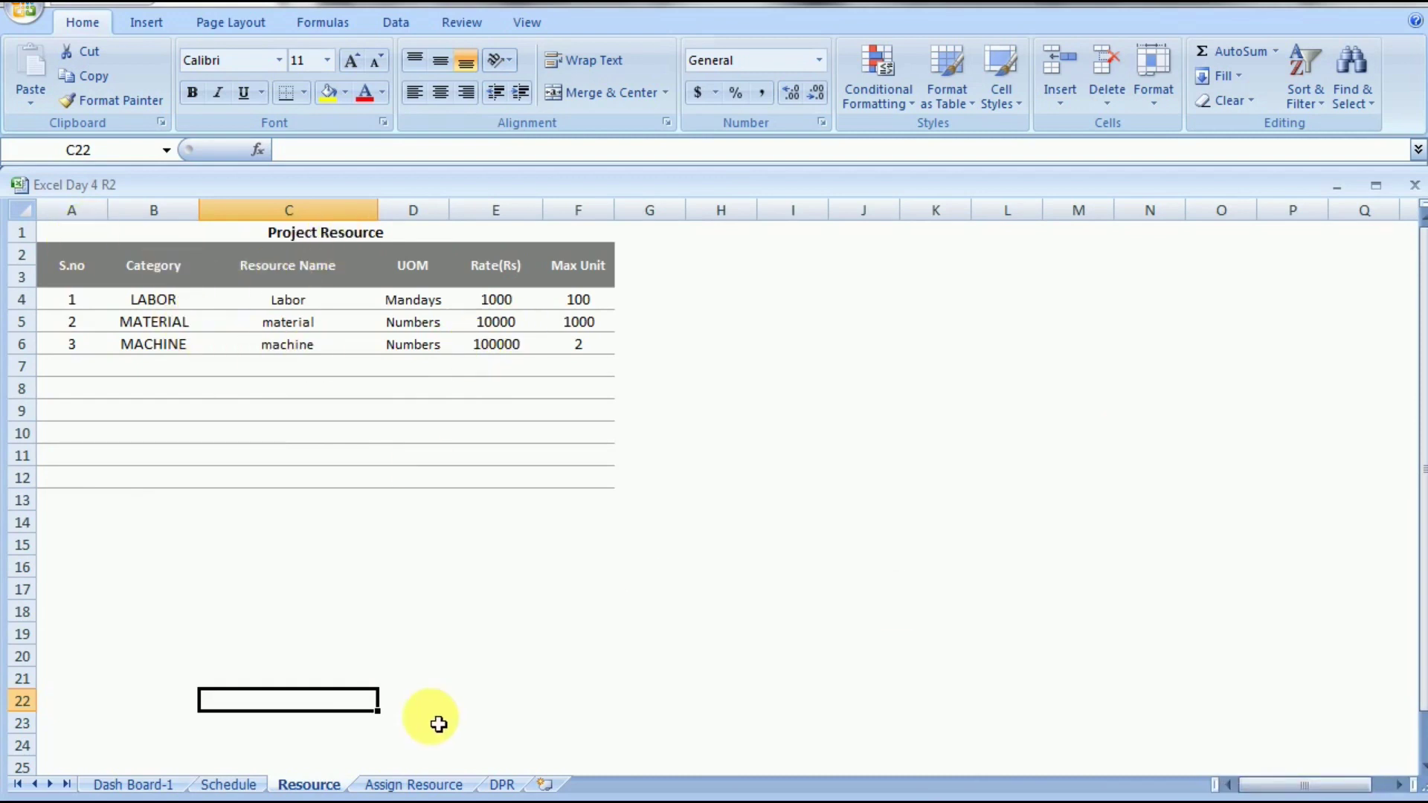
left_click(418, 784)
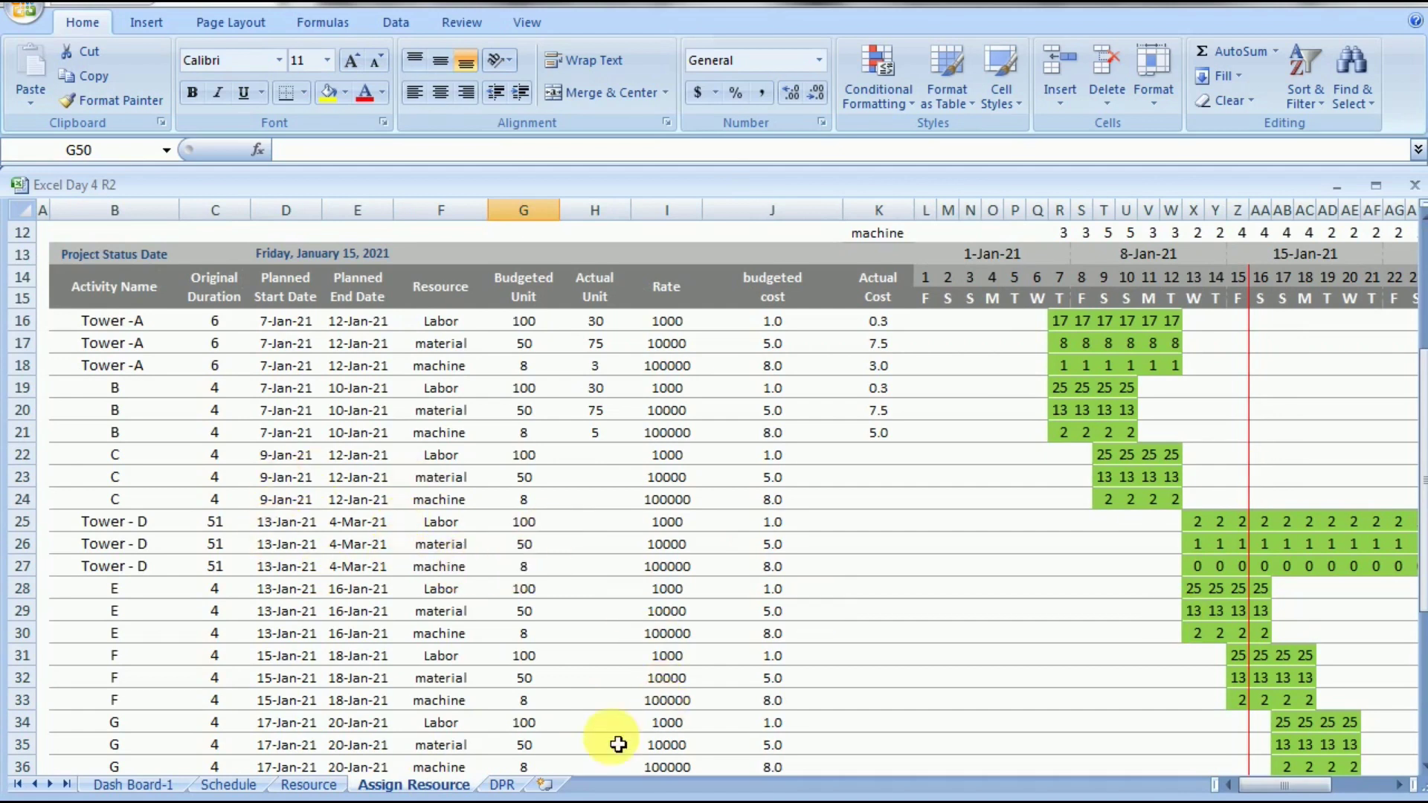
left_click(503, 785)
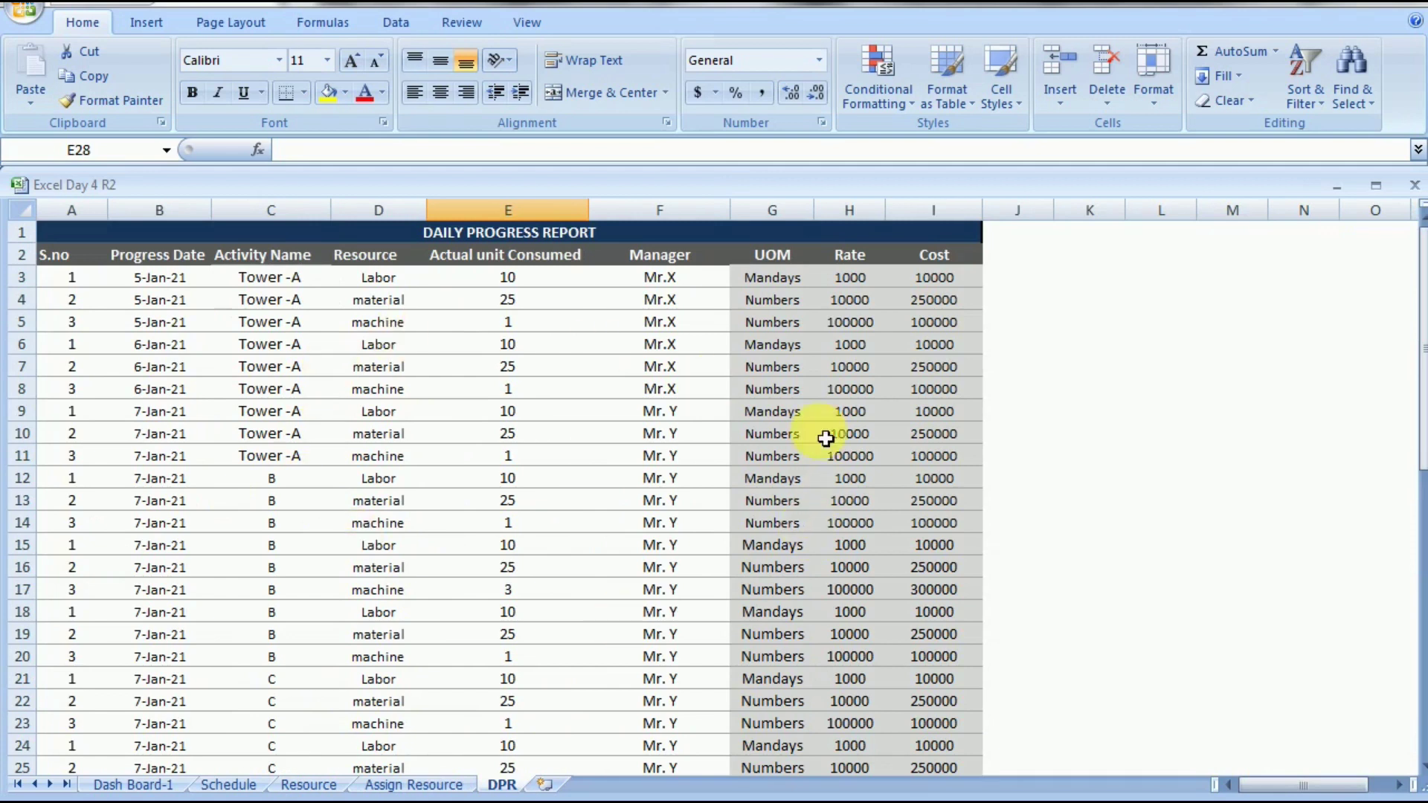
left_click(148, 786)
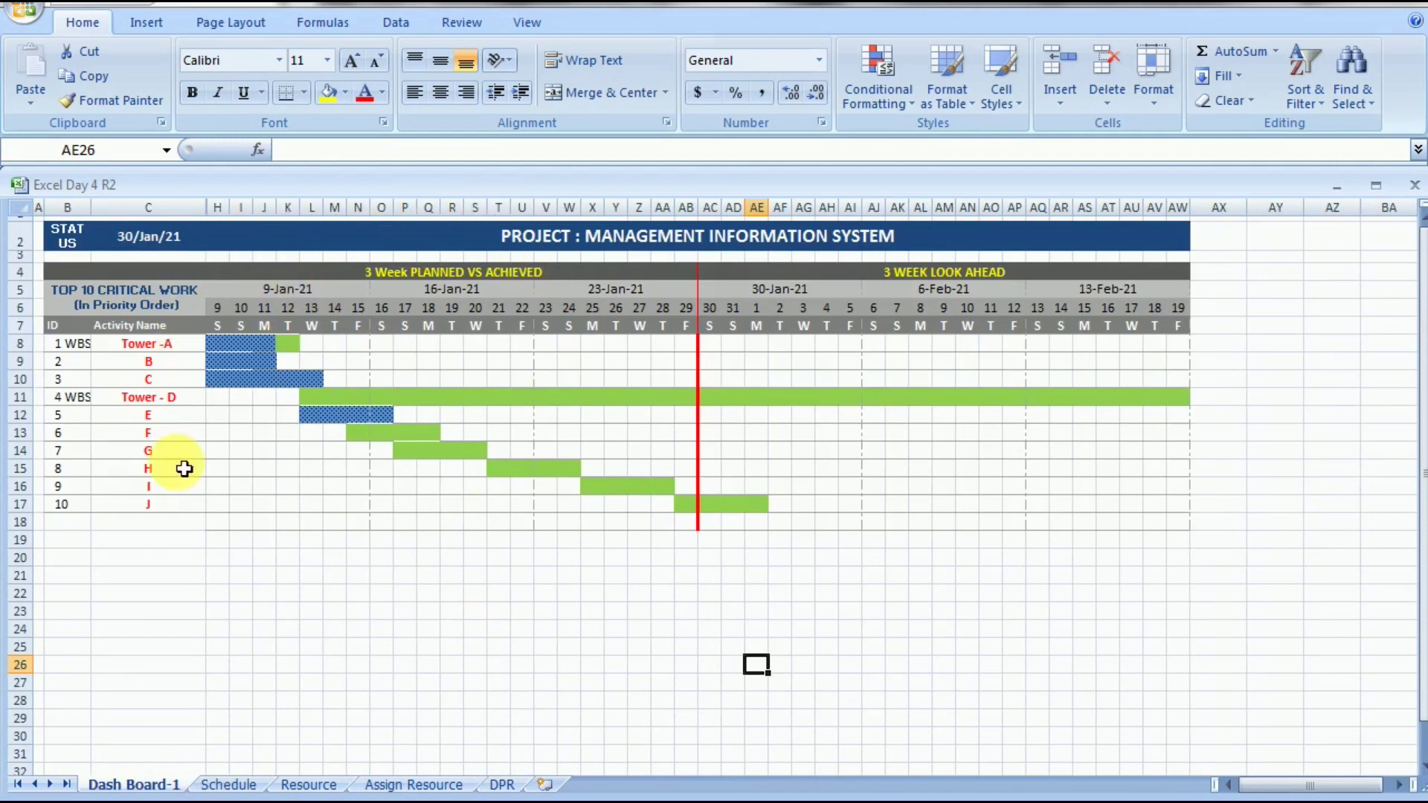
- Unhide the Dash Board-5 sheet and look over its performance gauges, Gantt chart and resource charts
right_click(177, 784)
left_click(205, 741)
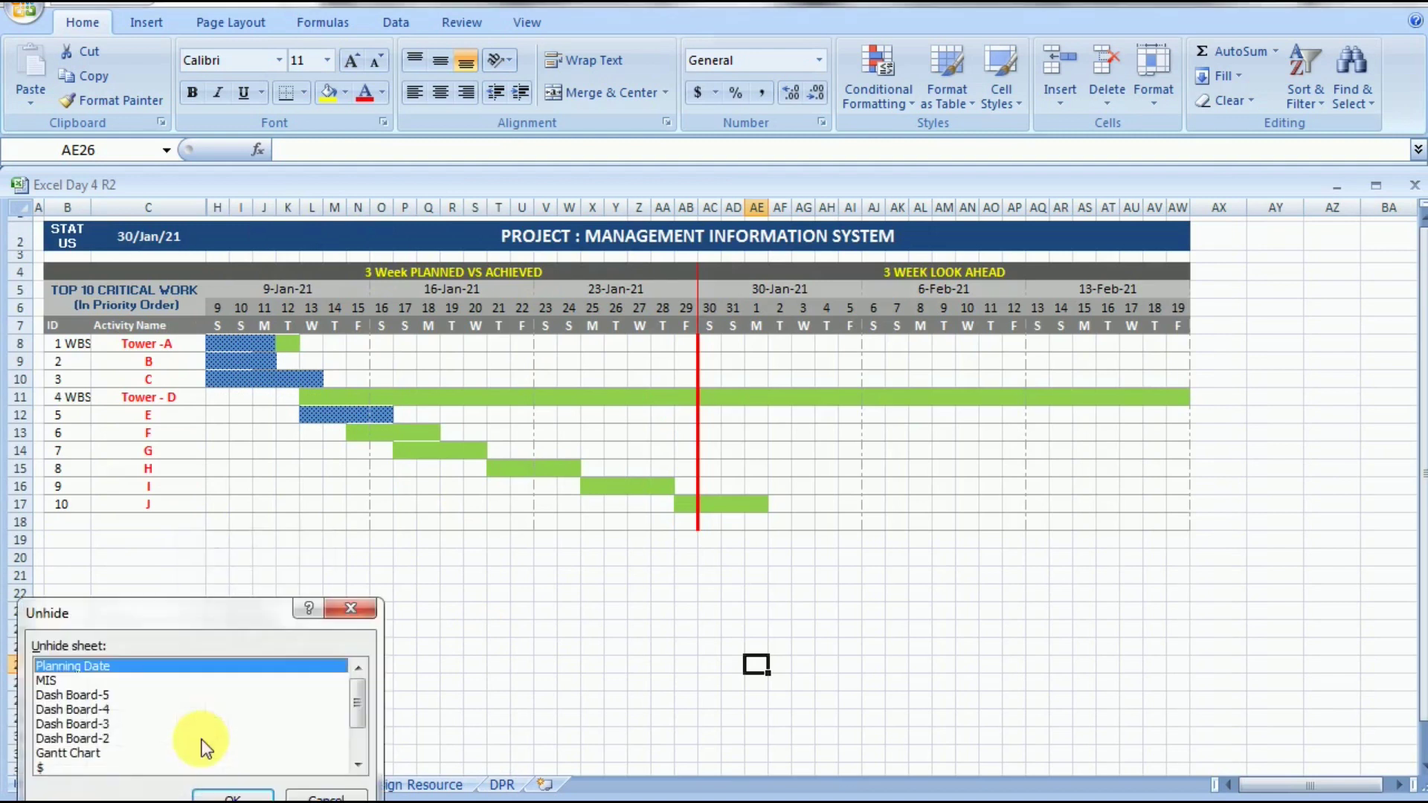
left_click(101, 694)
left_click(227, 794)
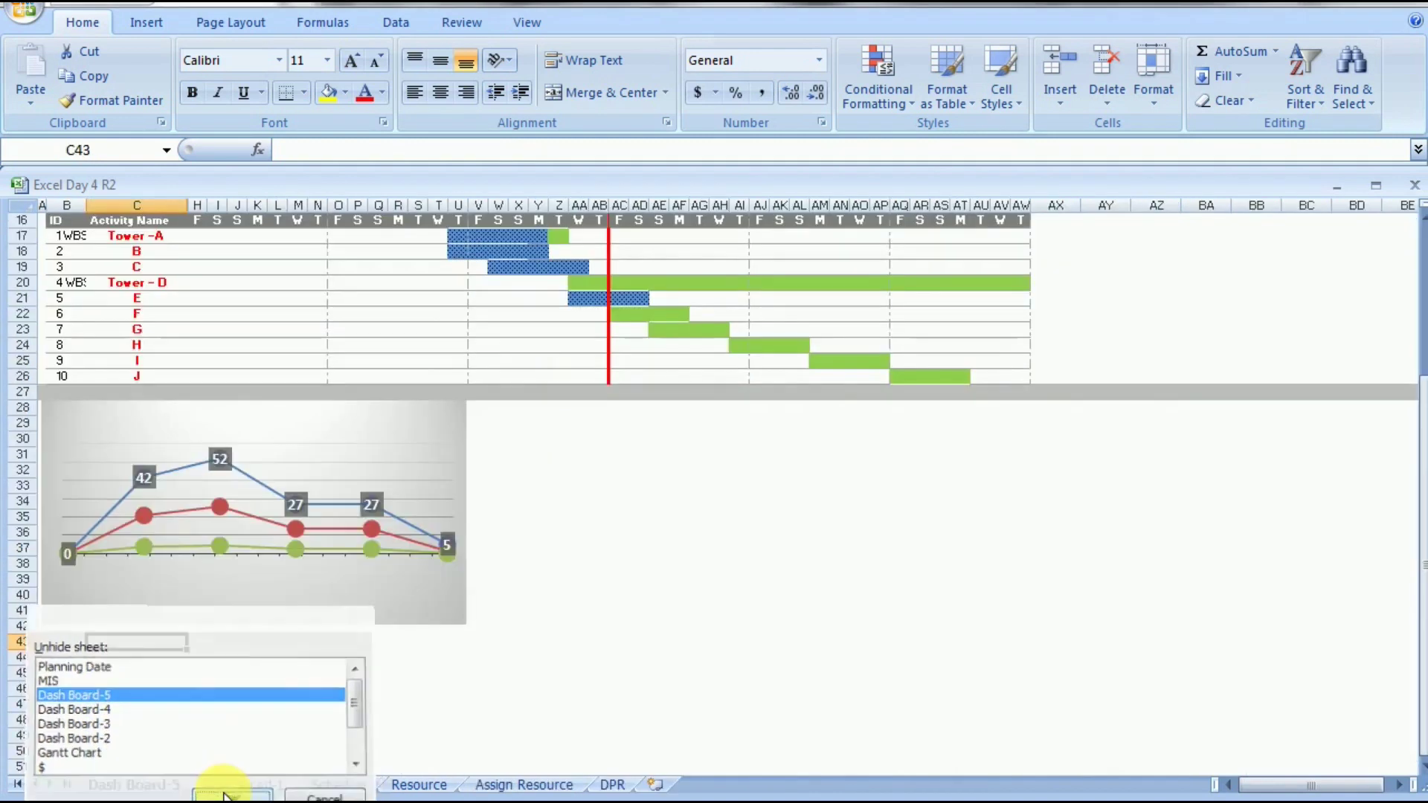
left_click_drag(1422, 569, 1422, 371)
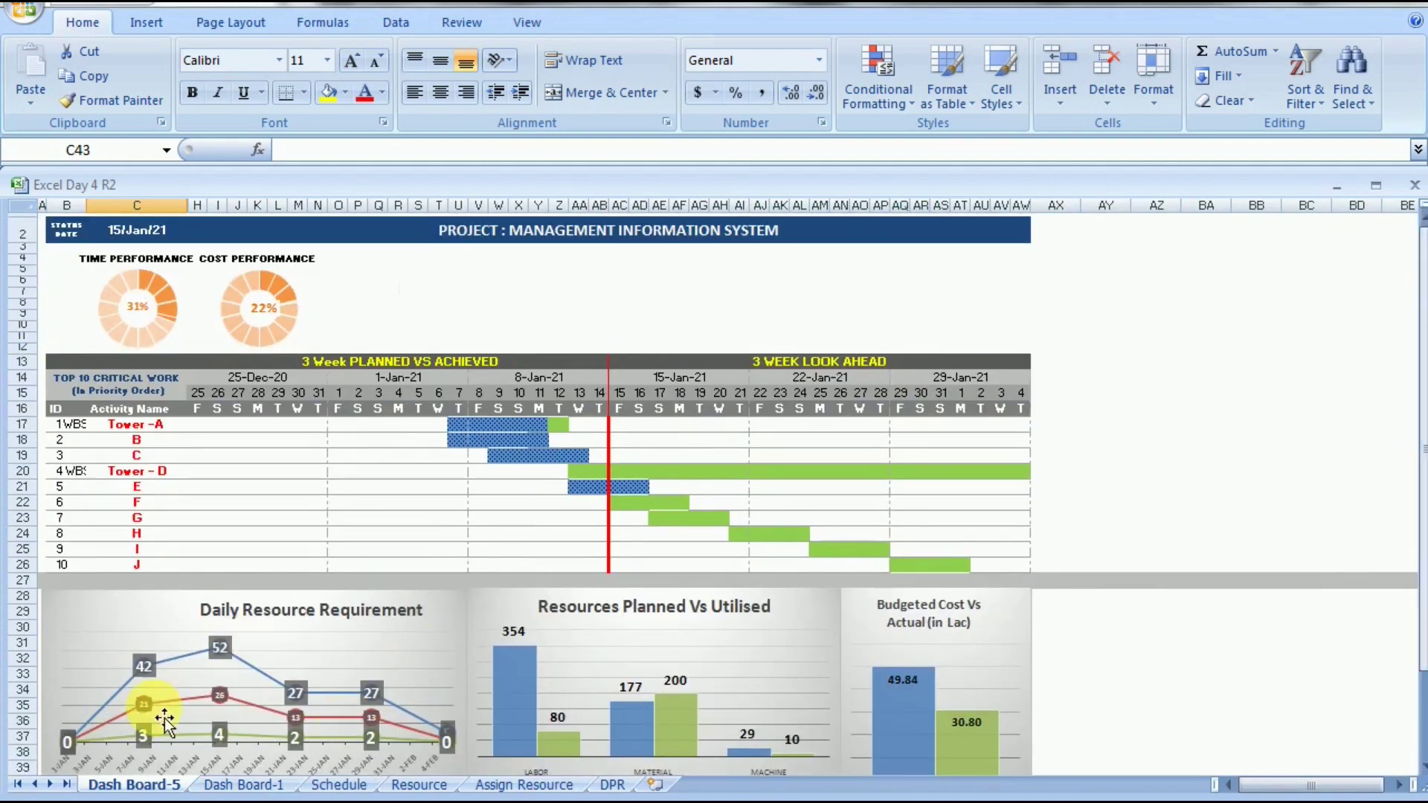
left_click(216, 784)
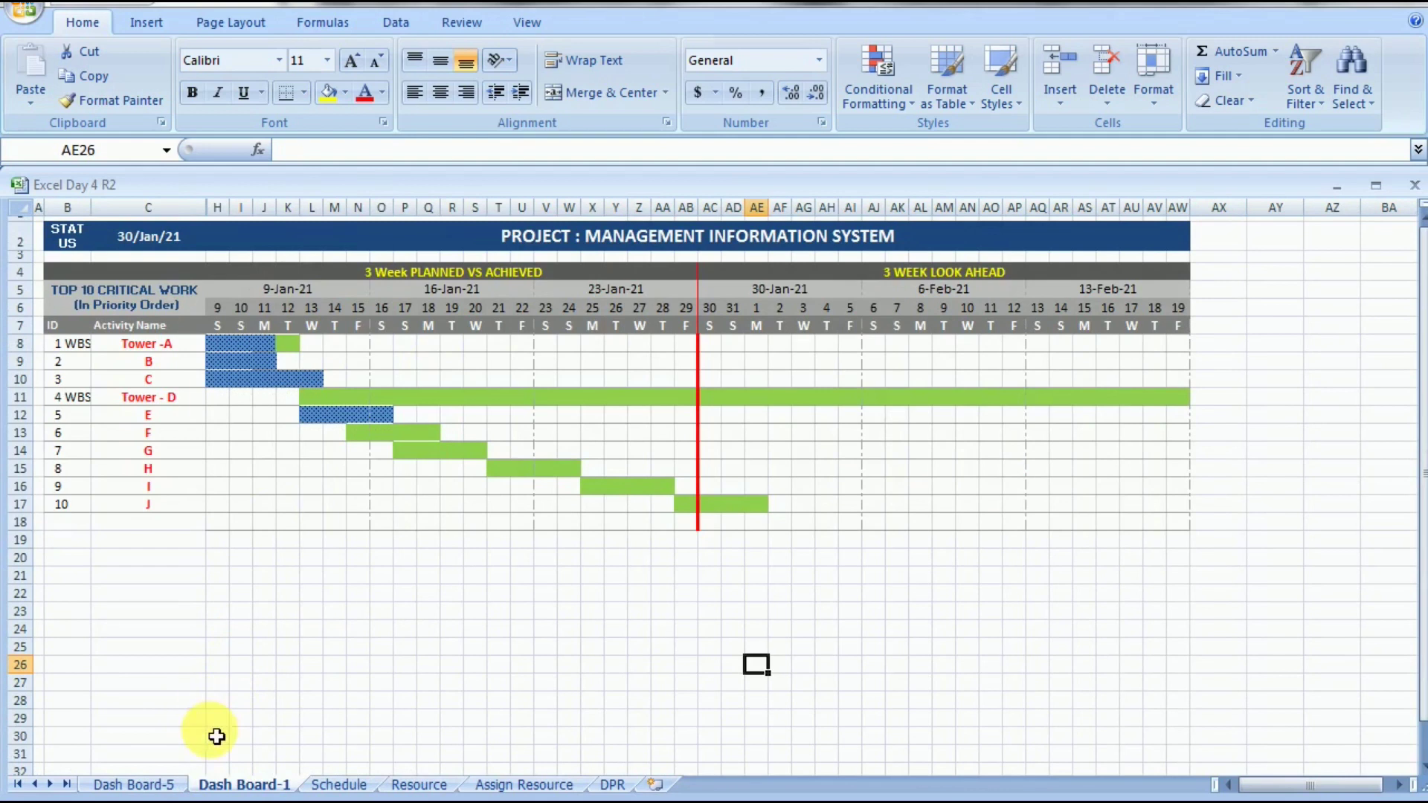
- Hide the Dash Board-5 sheet again
left_click(168, 784)
right_click(173, 784)
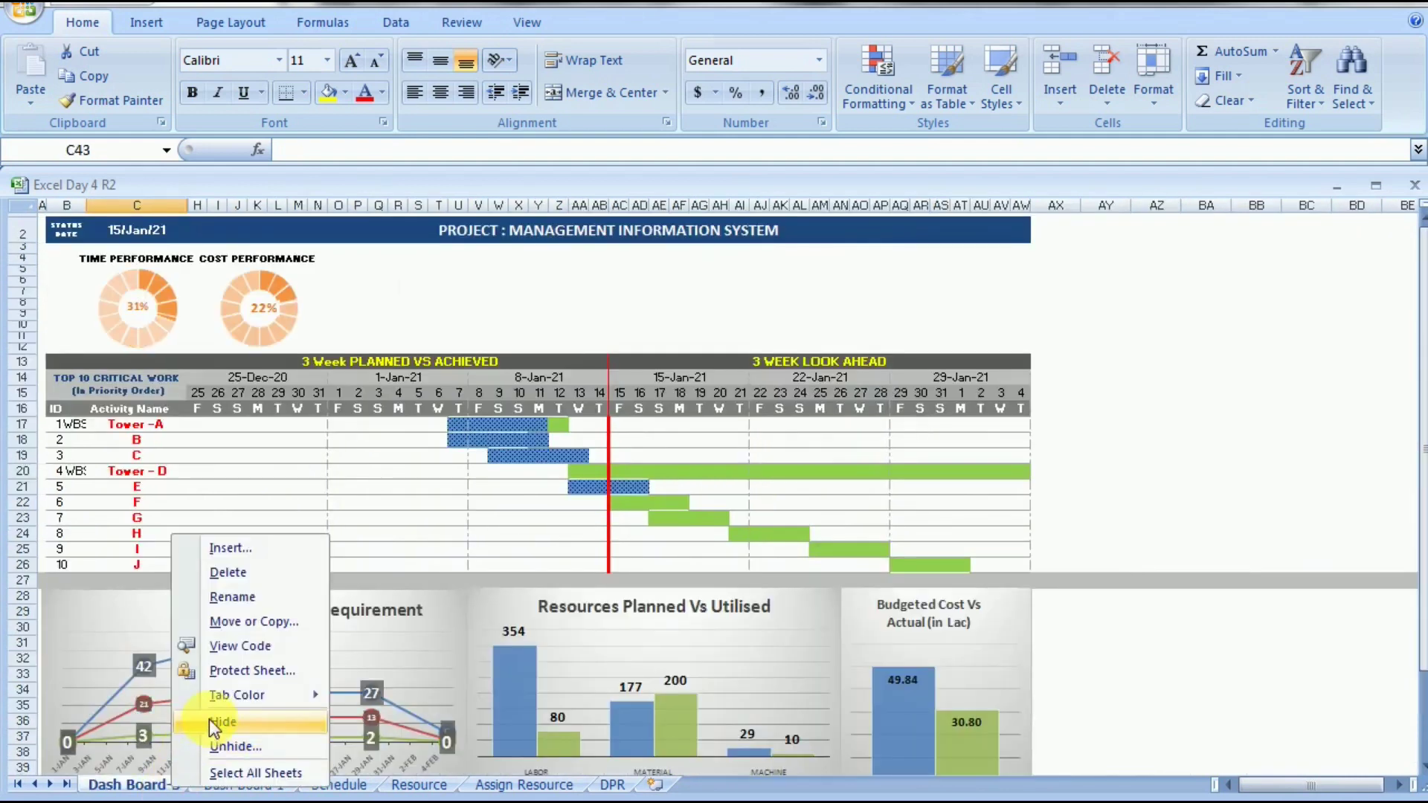
left_click(210, 721)
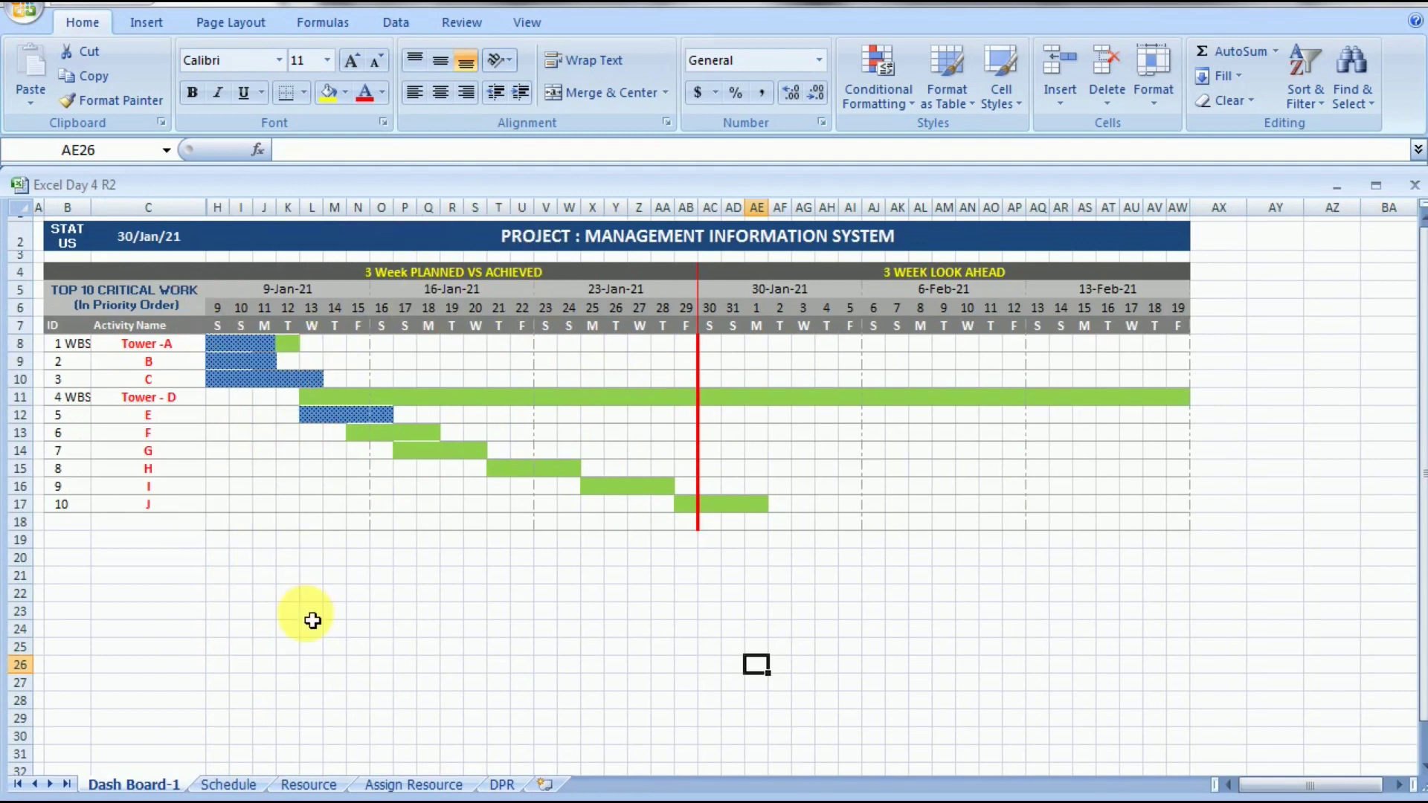
- Examine the status, date and title cells of the Dash Board-1 header and the project header on the Schedule sheet
left_click(78, 246)
left_click(173, 237)
left_click(361, 237)
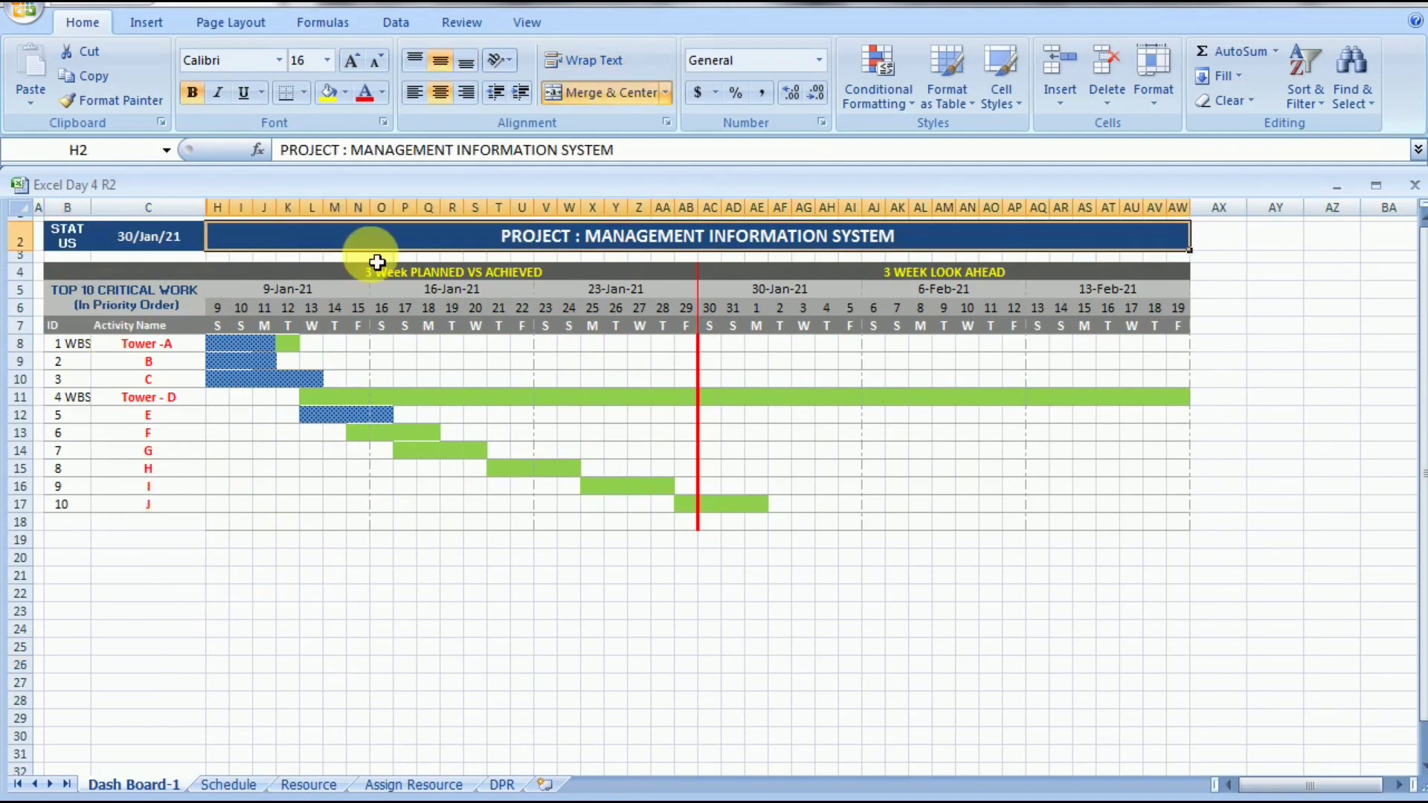
left_click(228, 784)
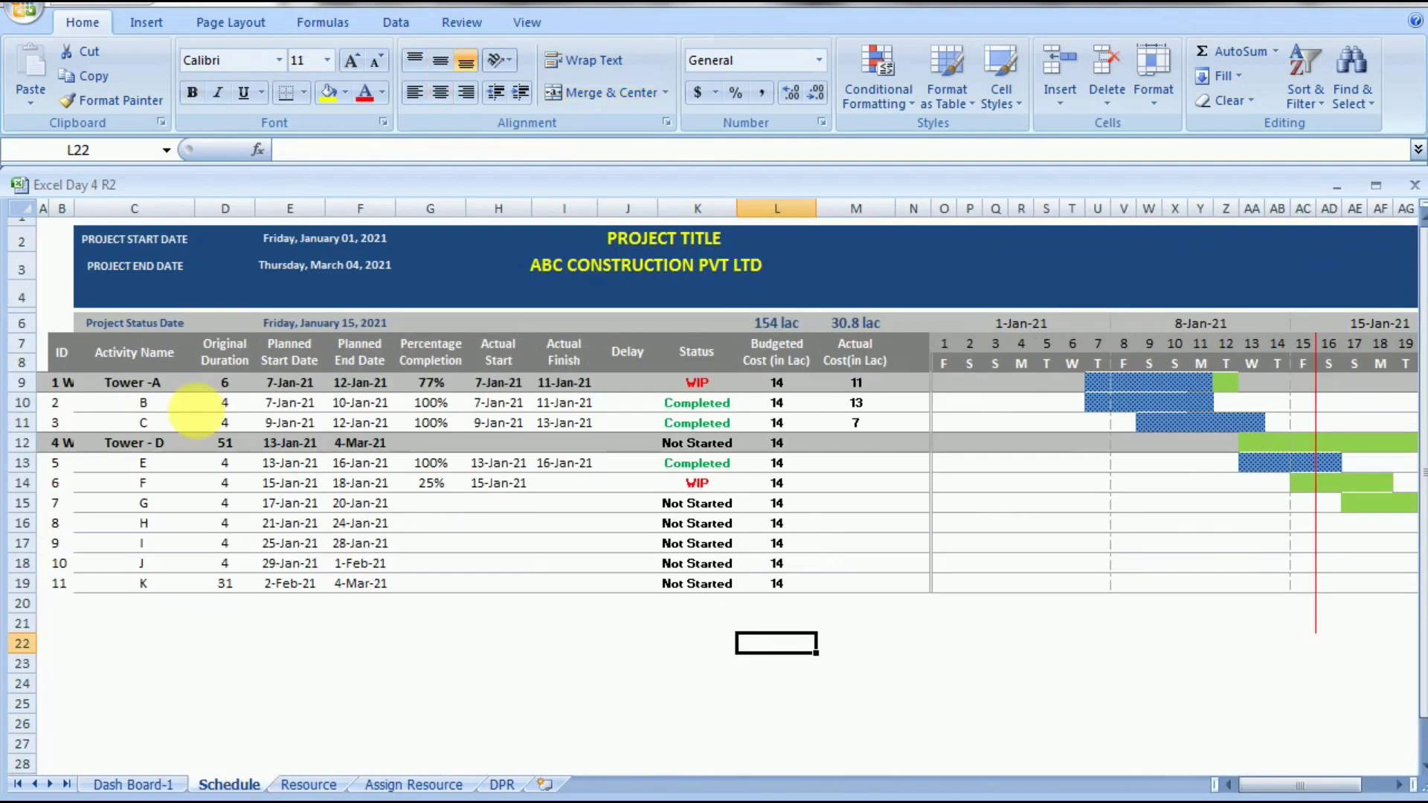
left_click(119, 239)
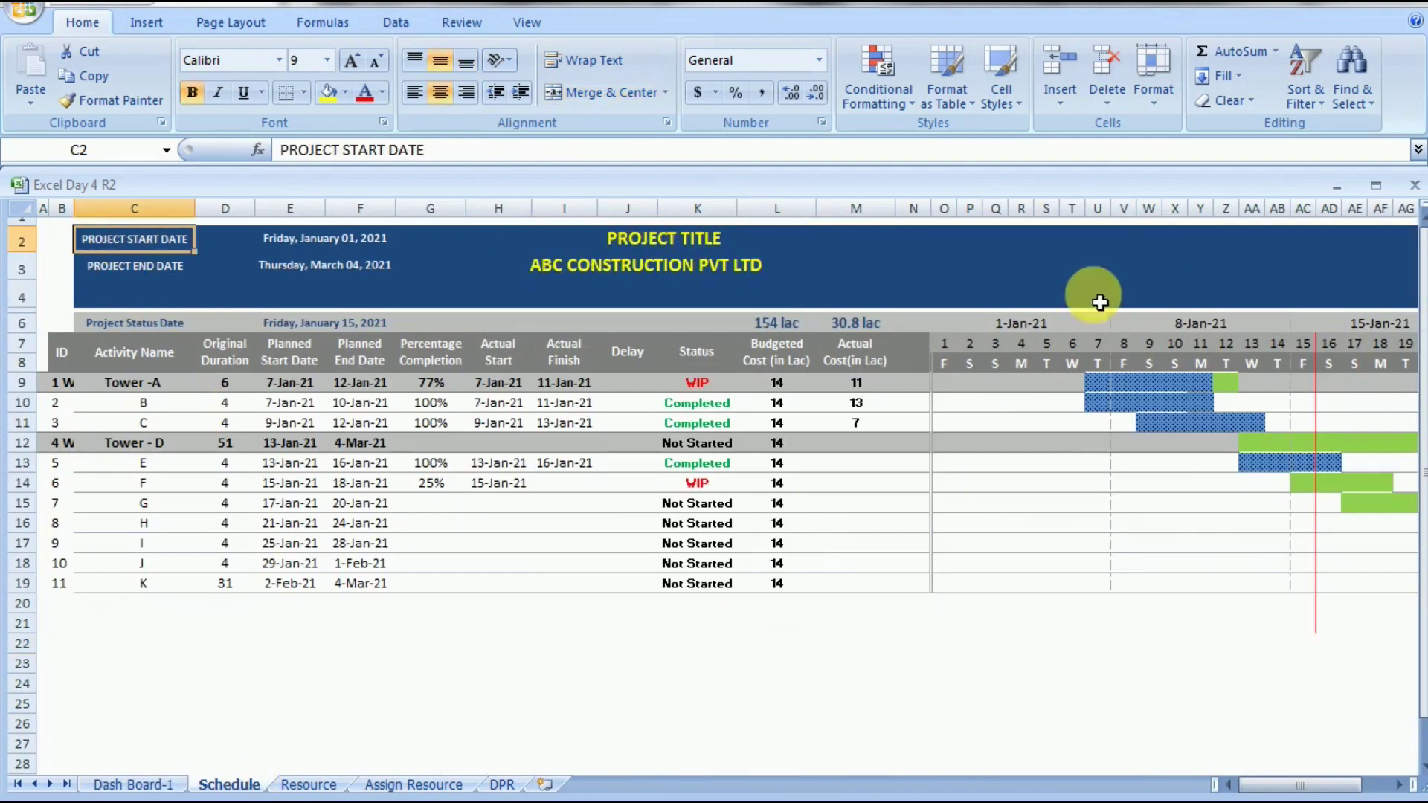
left_click(170, 787)
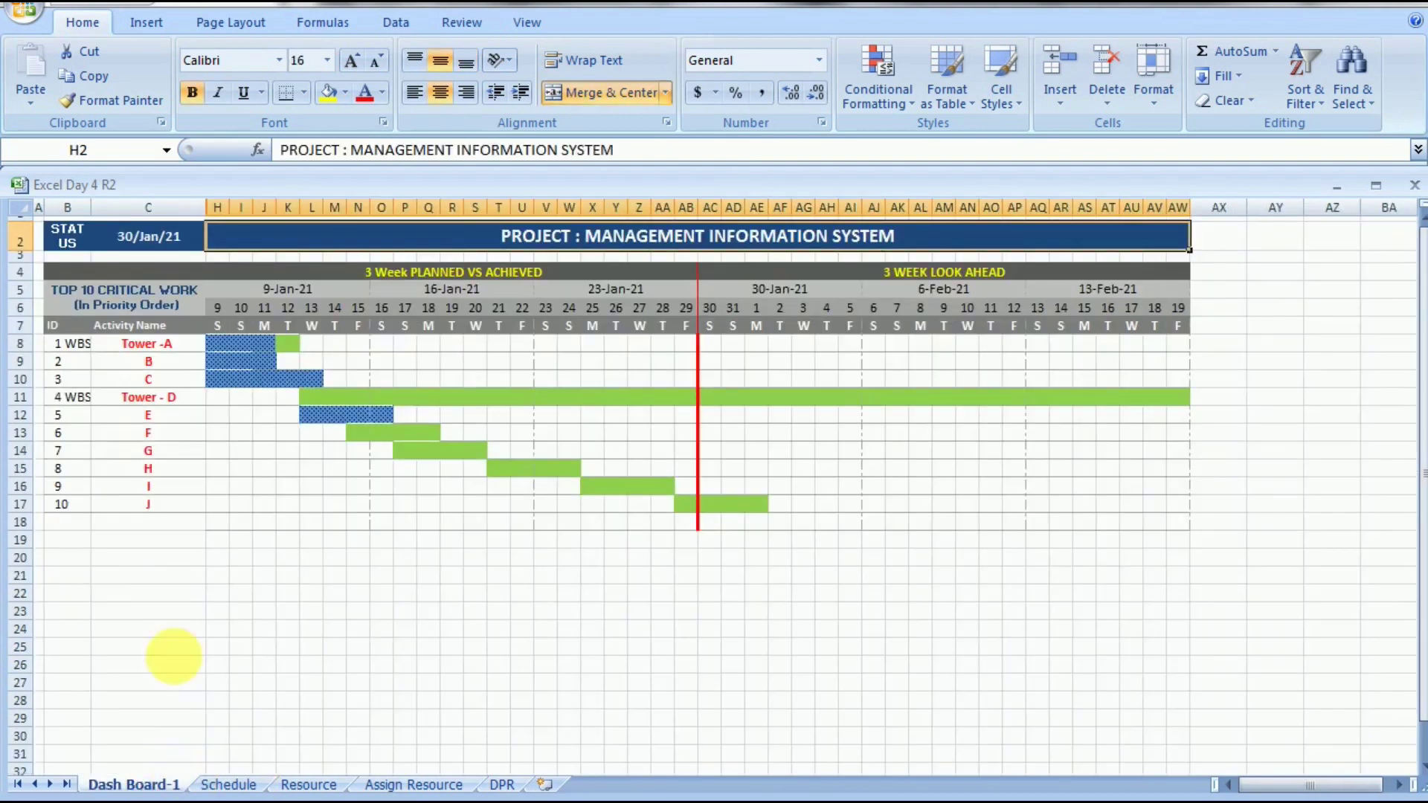
- Increase the height of row 20 on Dash Board-1 to 32.25 and fill B20:AW20 with dark blue
left_click_drag(31, 567, 27, 587)
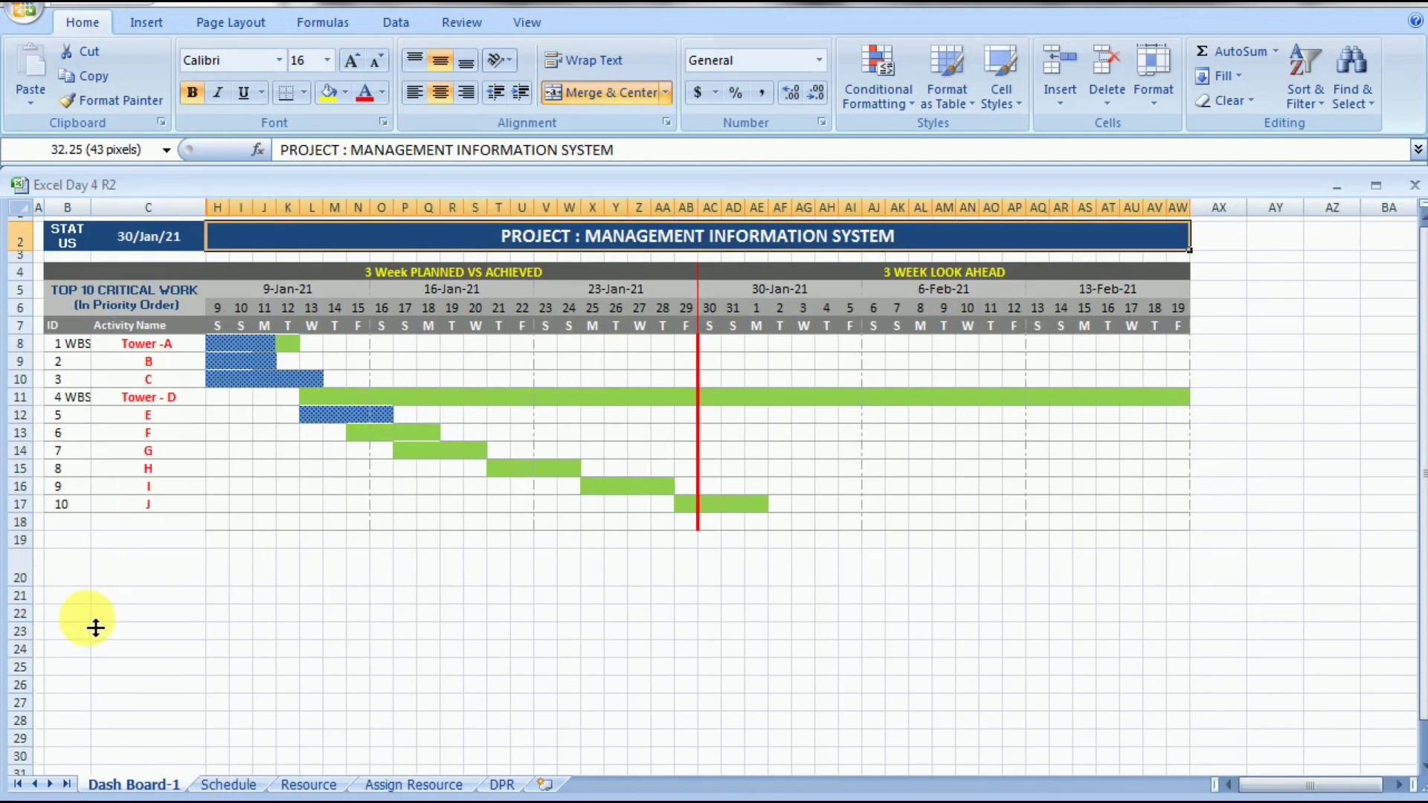
left_click_drag(75, 568, 342, 568)
left_click_drag(486, 572, 1185, 570)
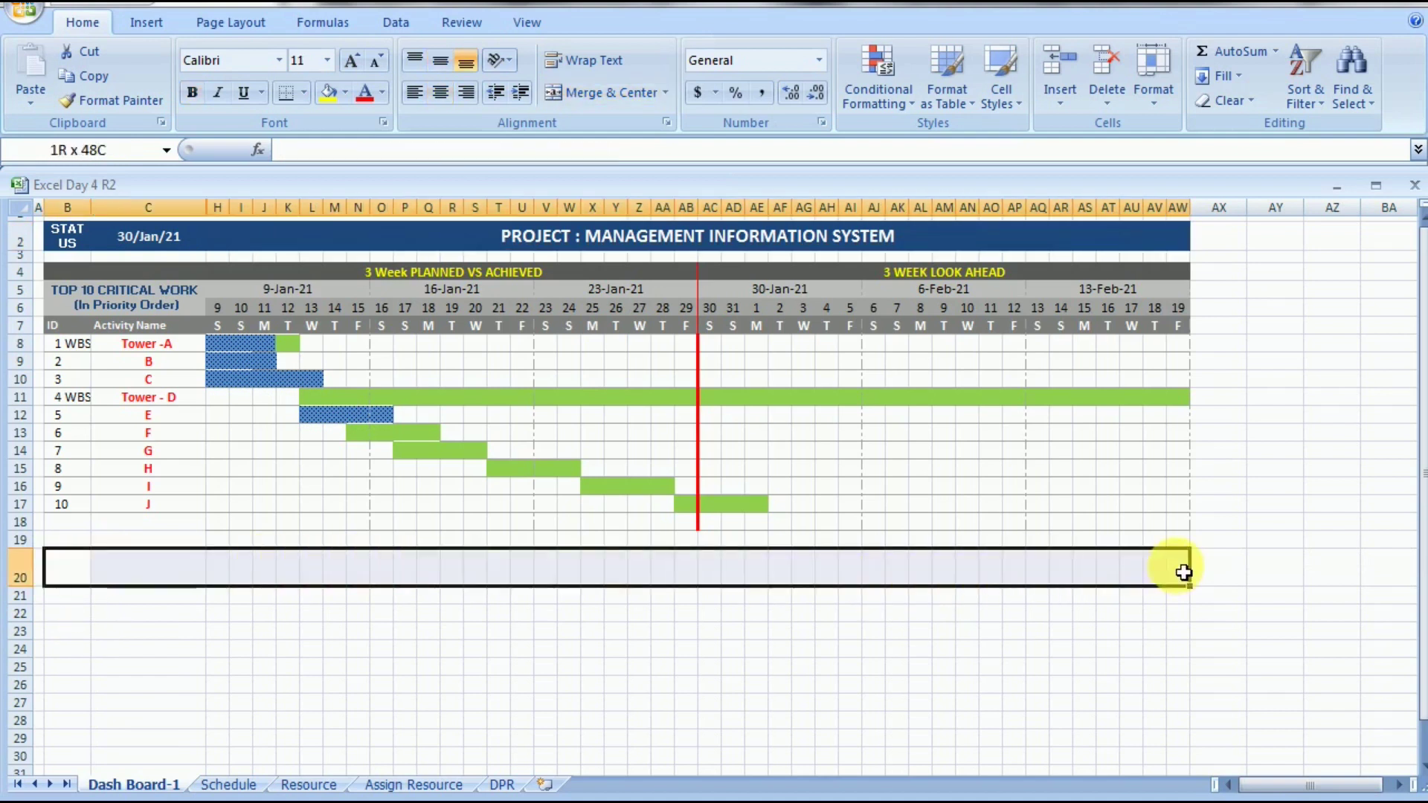
left_click(345, 92)
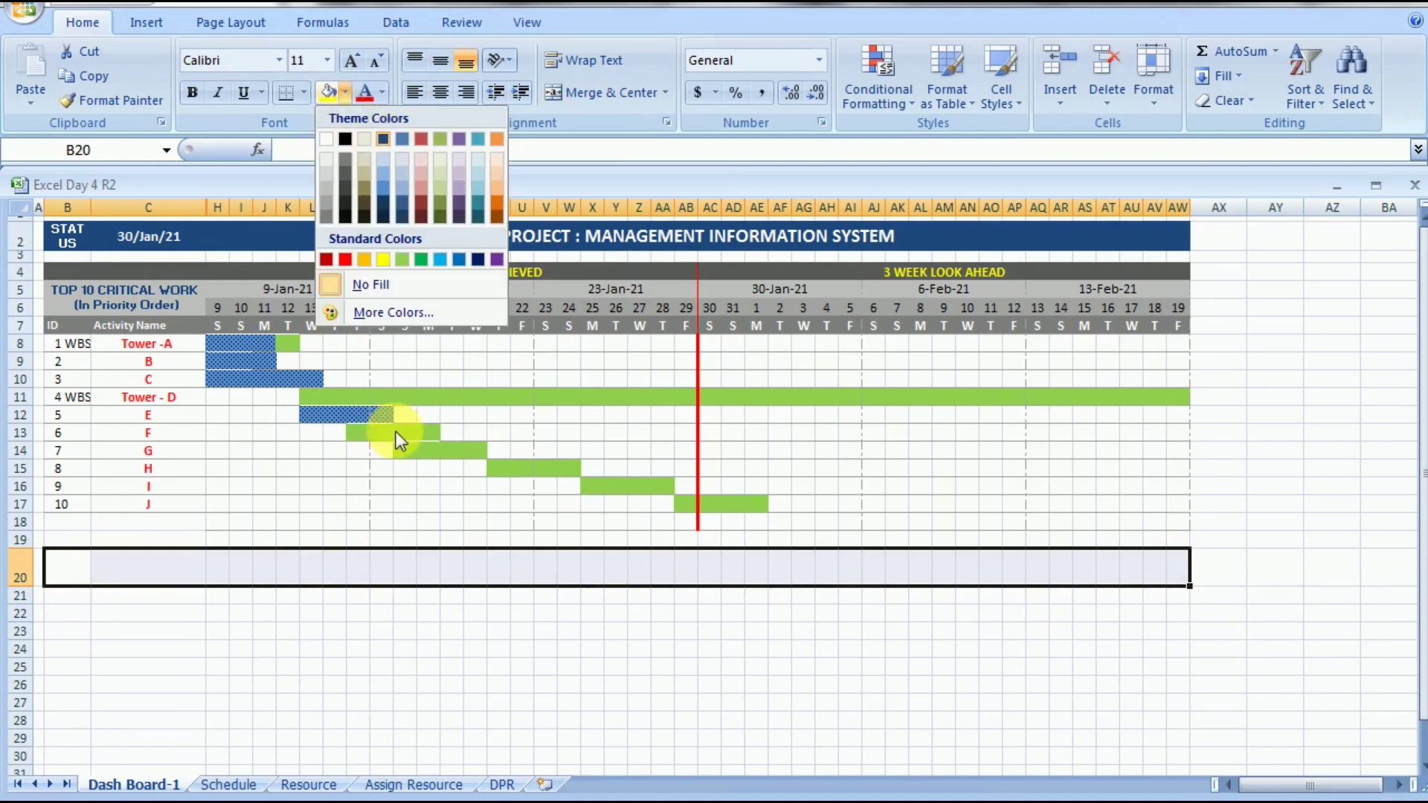
left_click(400, 663)
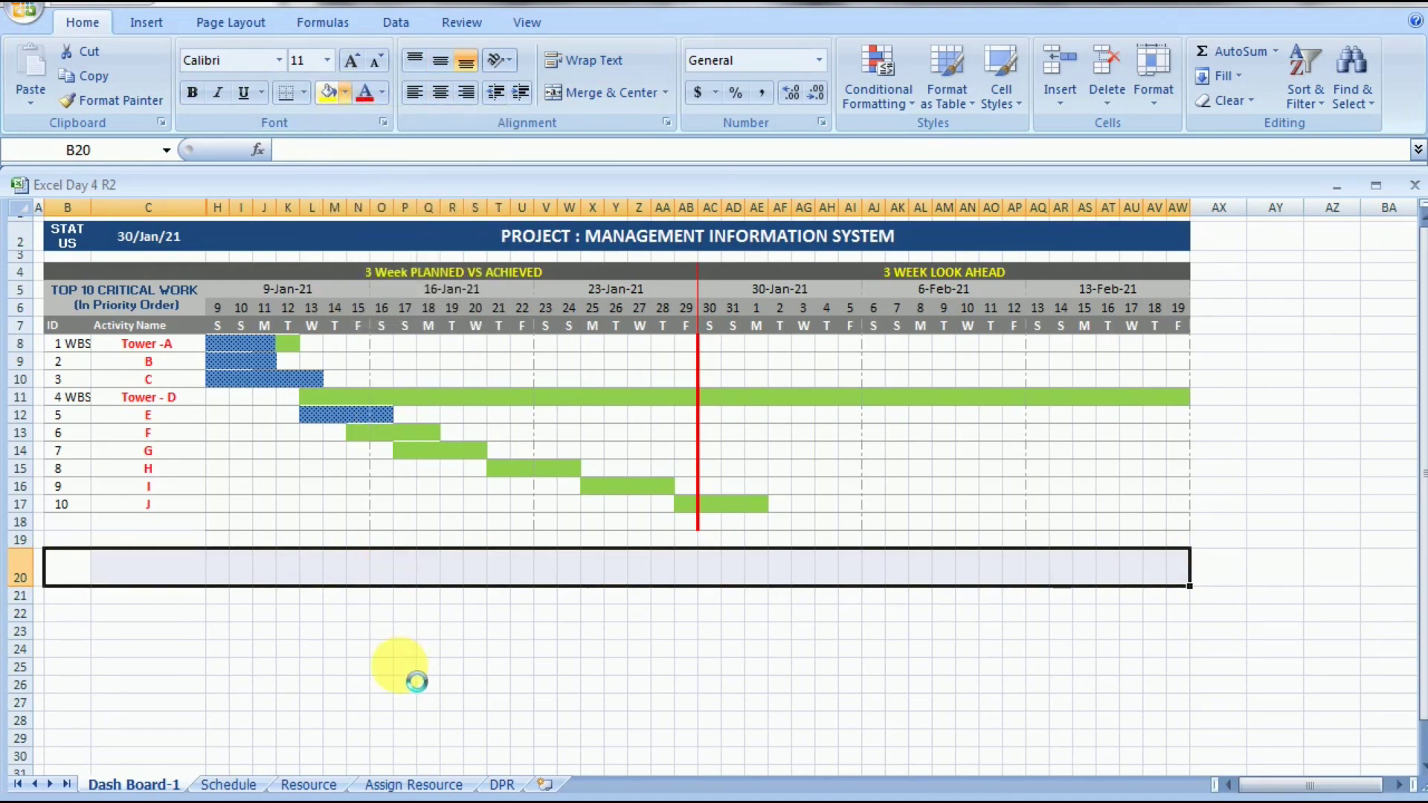
- Enter the label STATUS in cell B20 with a white font colour
double_click(85, 579)
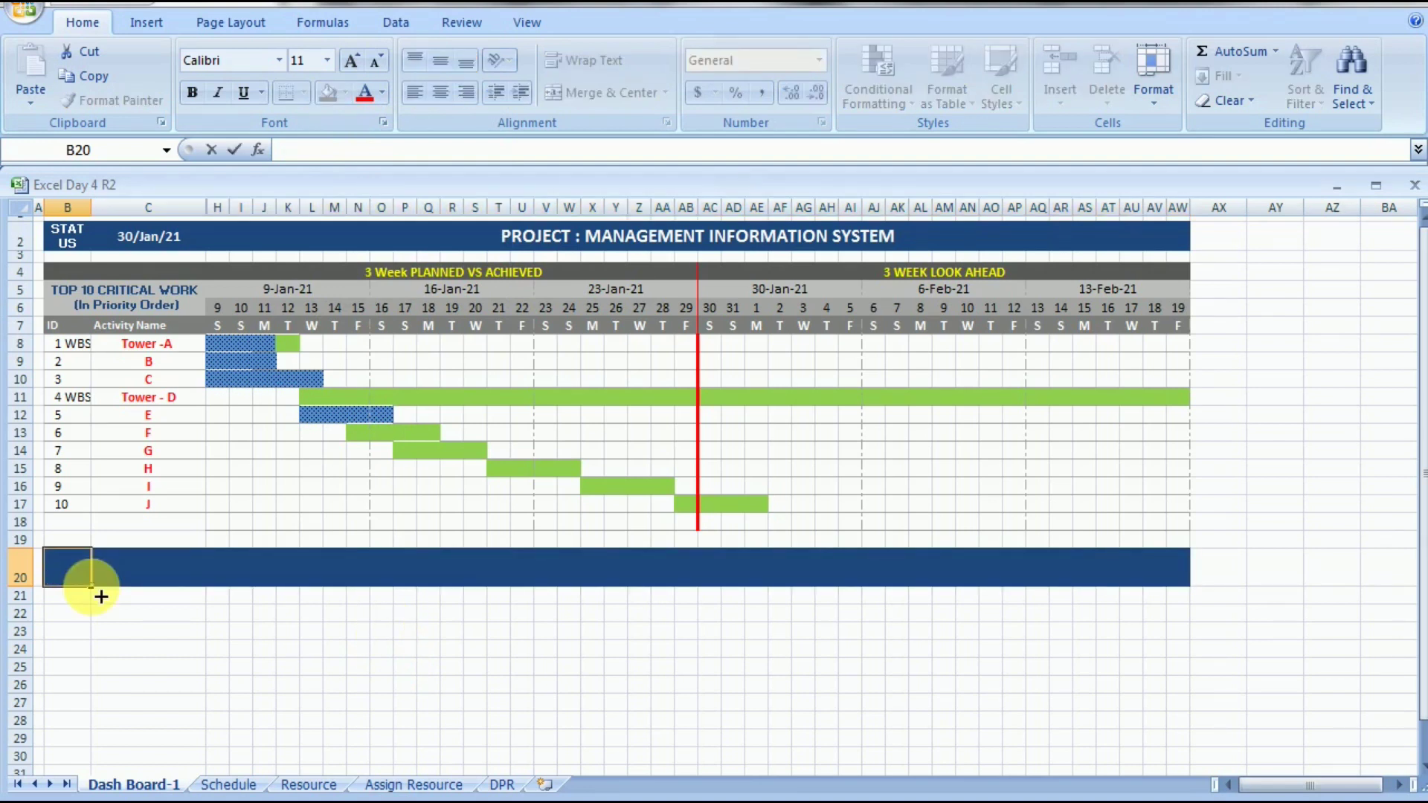
left_click(381, 98)
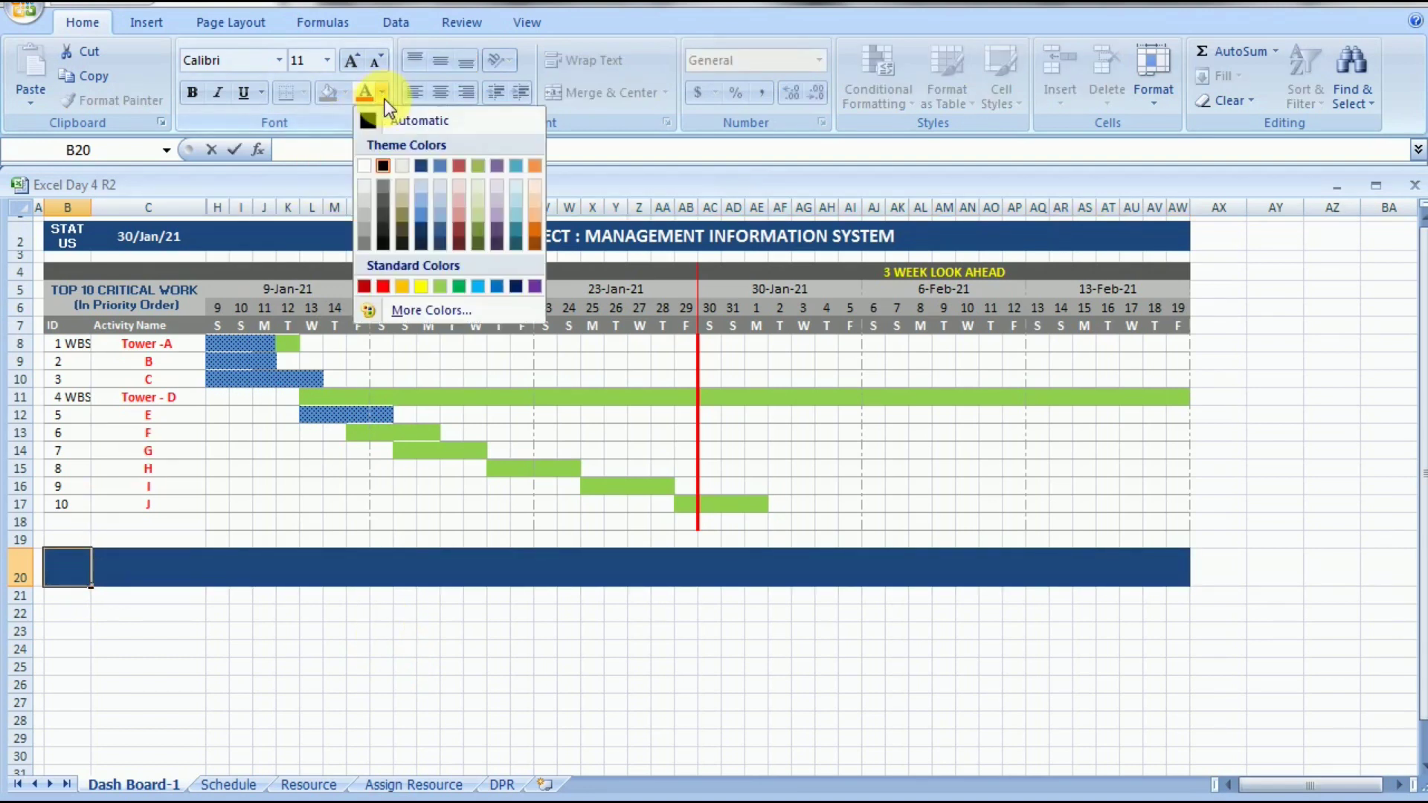
left_click(370, 164)
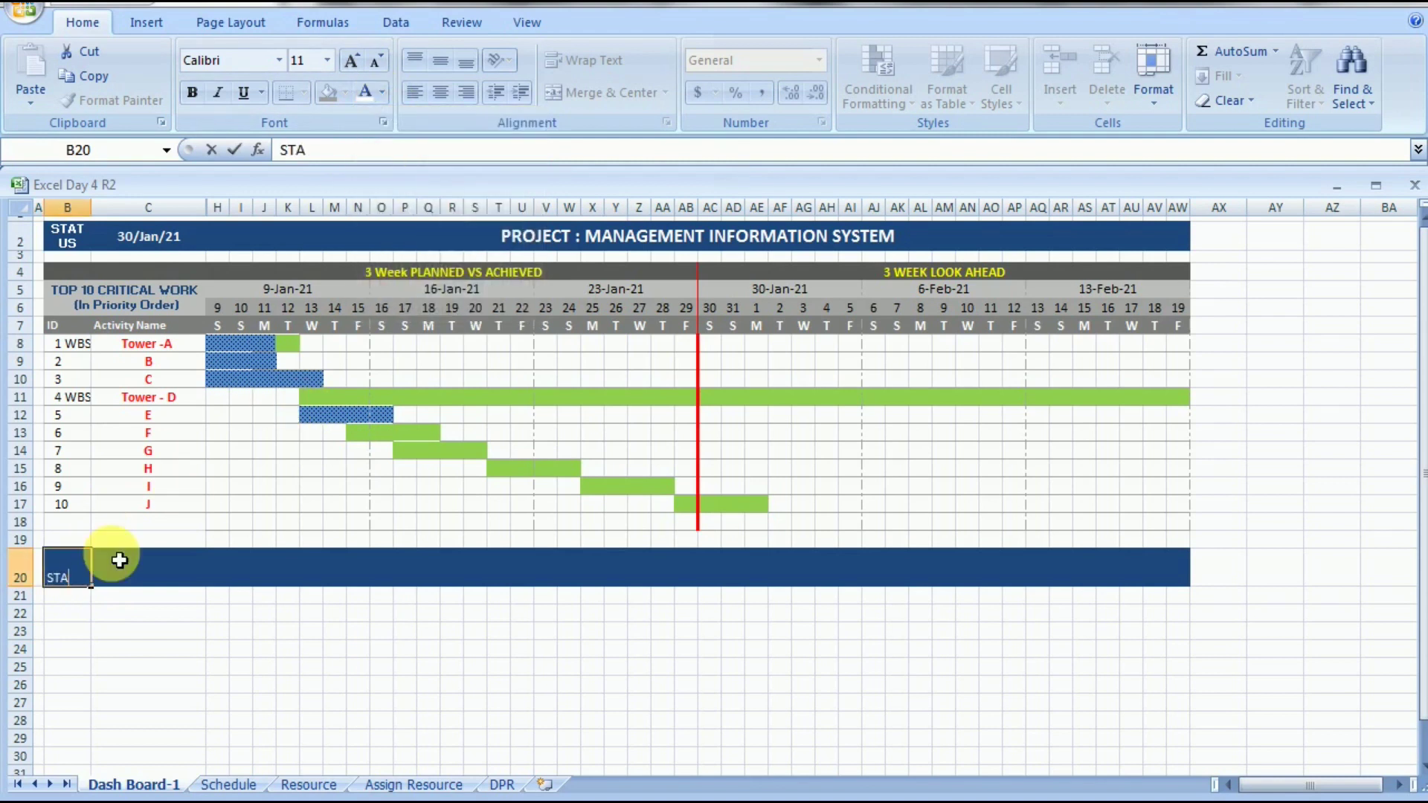
type("US")
left_click(128, 681)
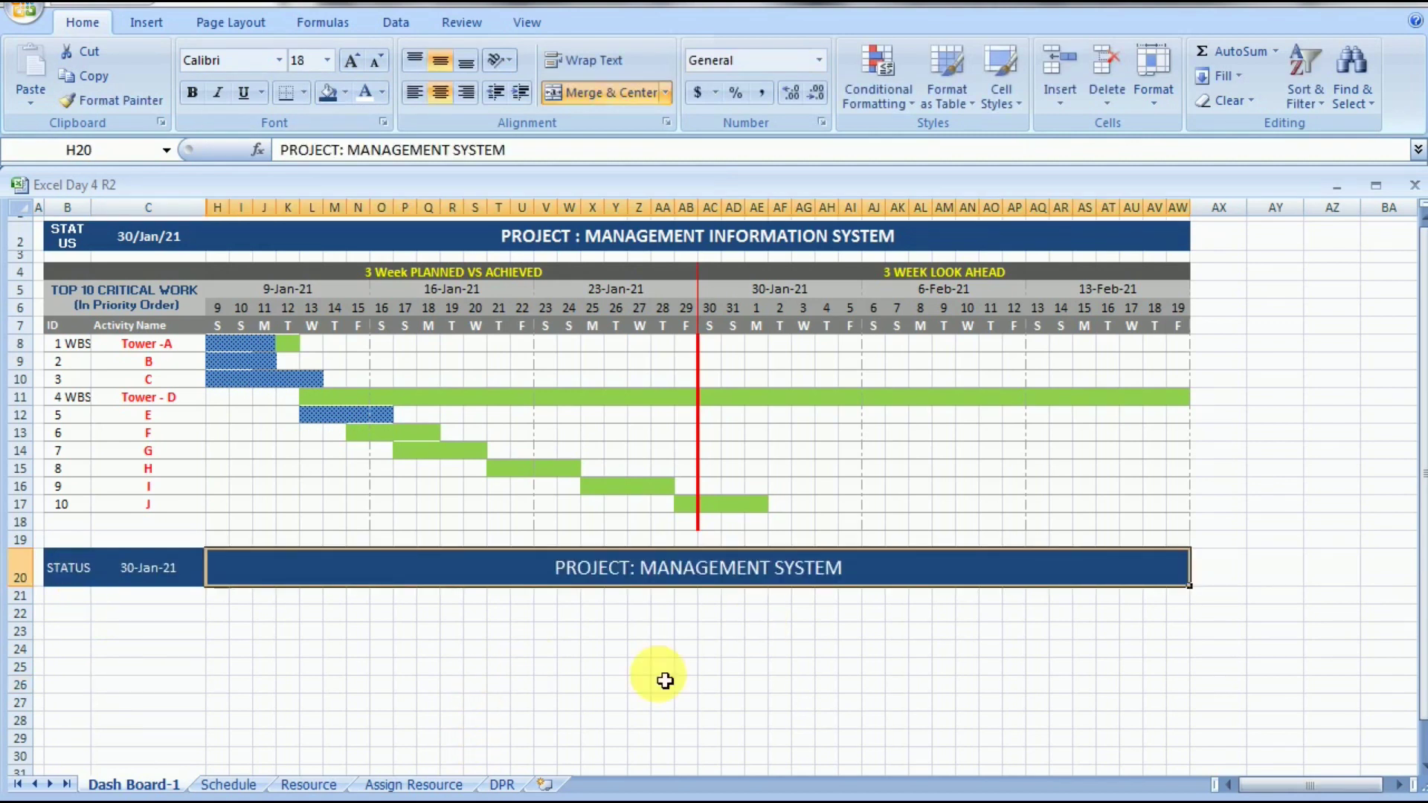
- Edit the title in row 20 to read "PROJECT: MANAGEMENT INFORMATION SYSTEM" and make it bold
double_click(769, 569)
type("INFORMATION")
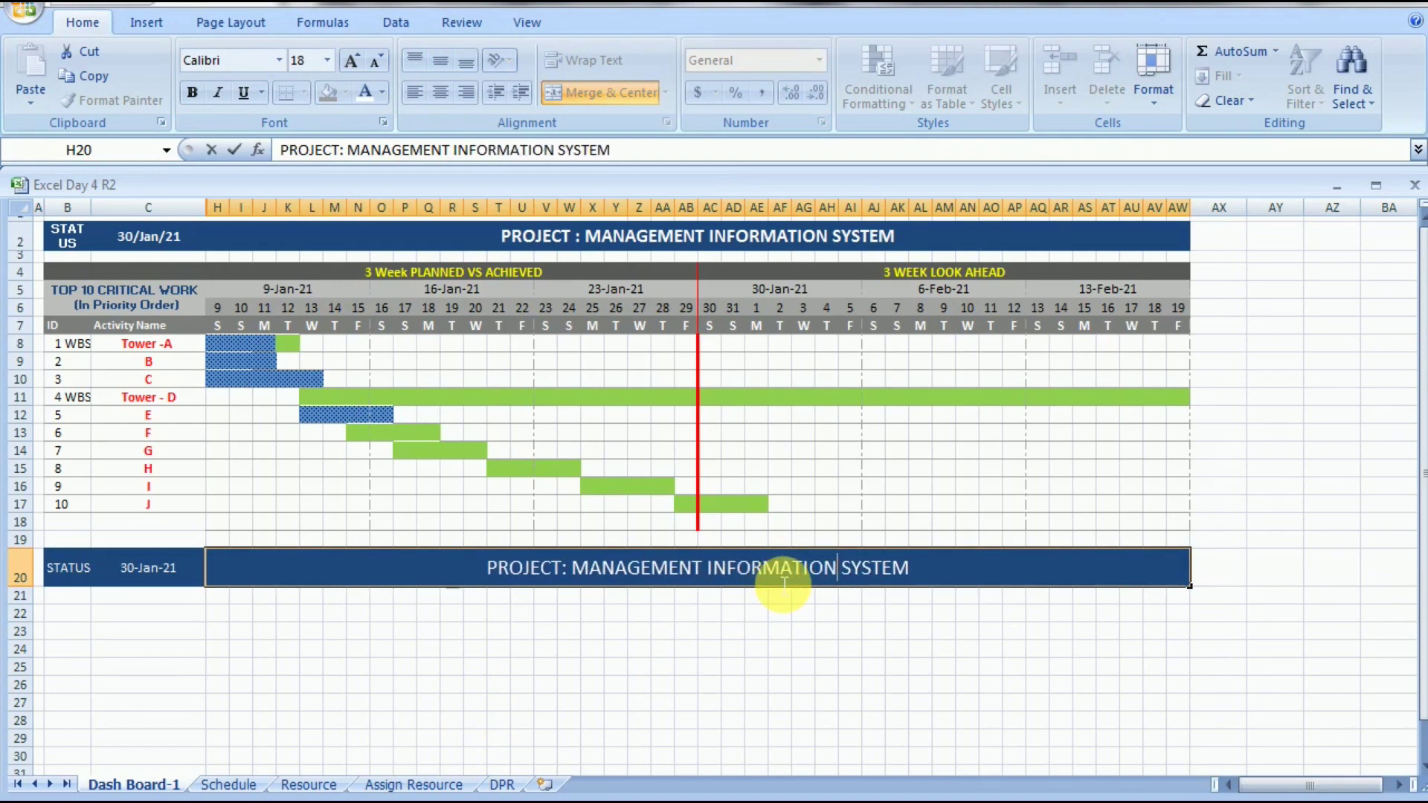
left_click(709, 649)
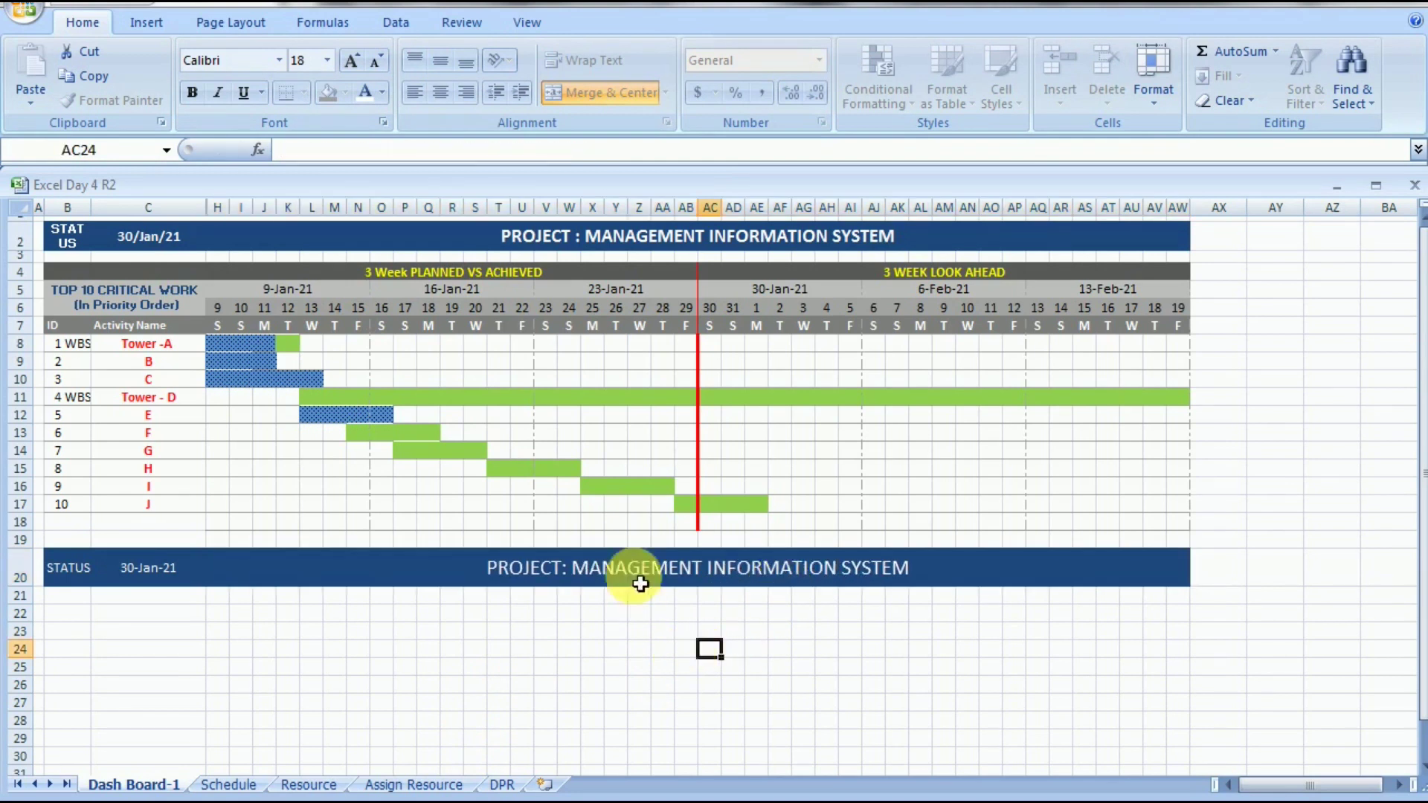
left_click(583, 582)
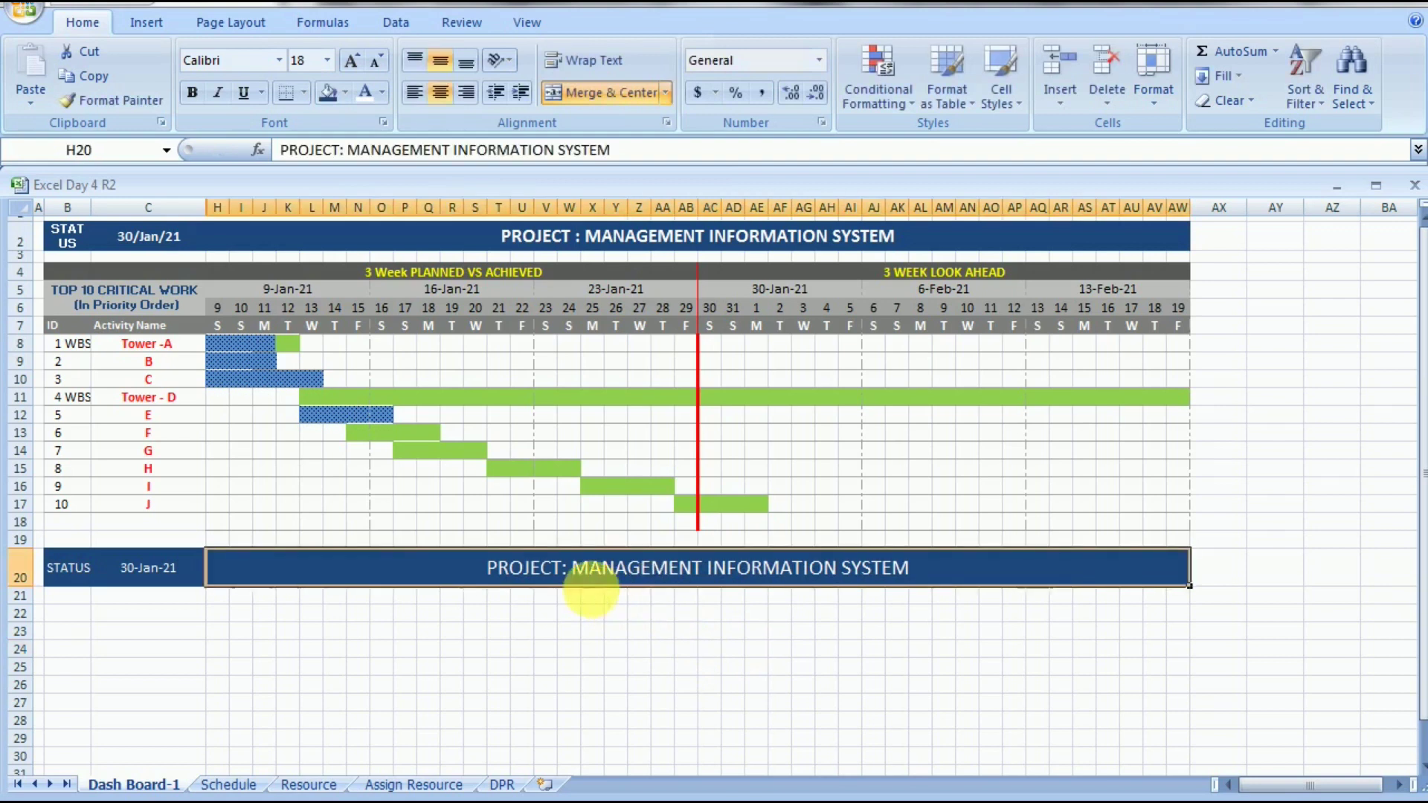
left_click(192, 92)
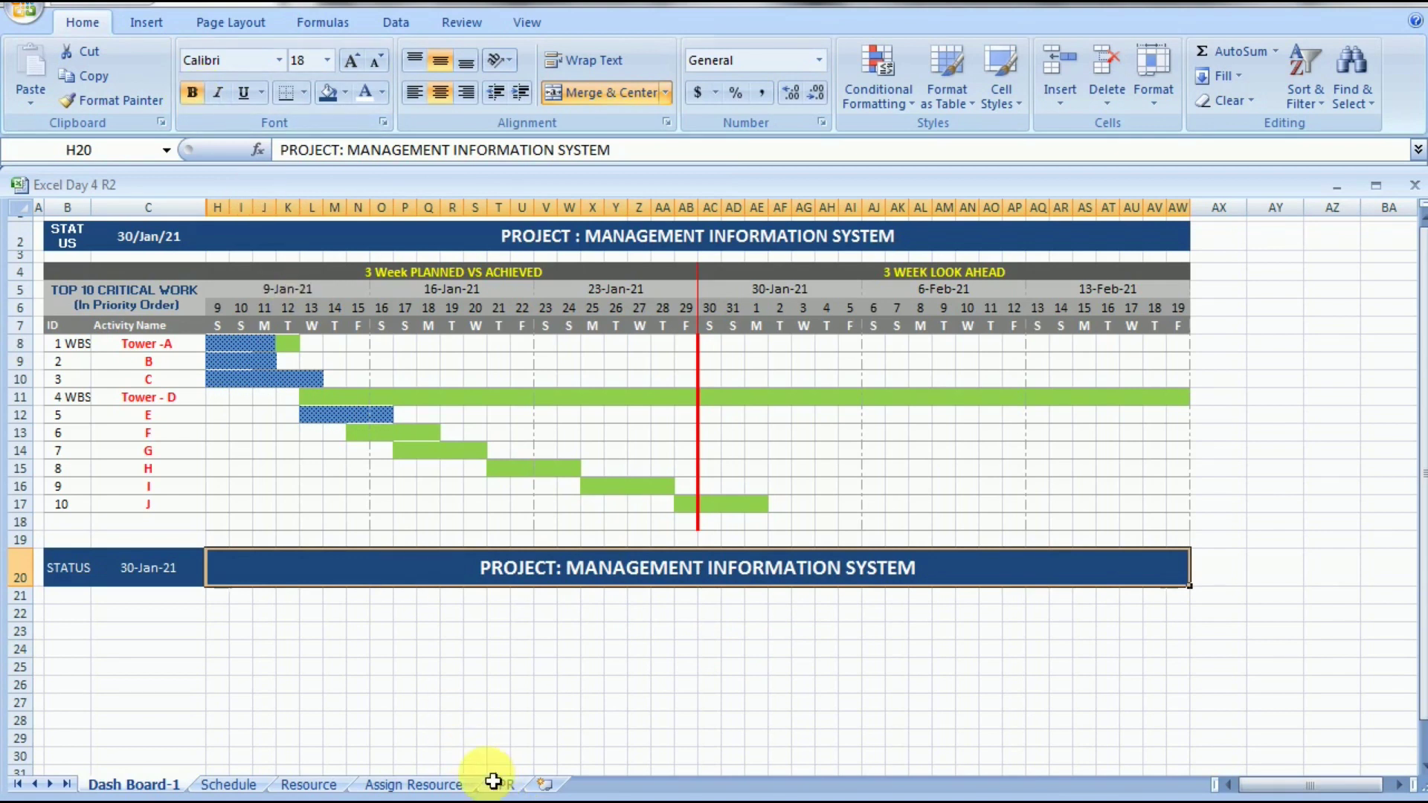
- Enter the formula +C20-15 in cell H23 to calculate the timeline's first date from the status date
left_click(219, 631)
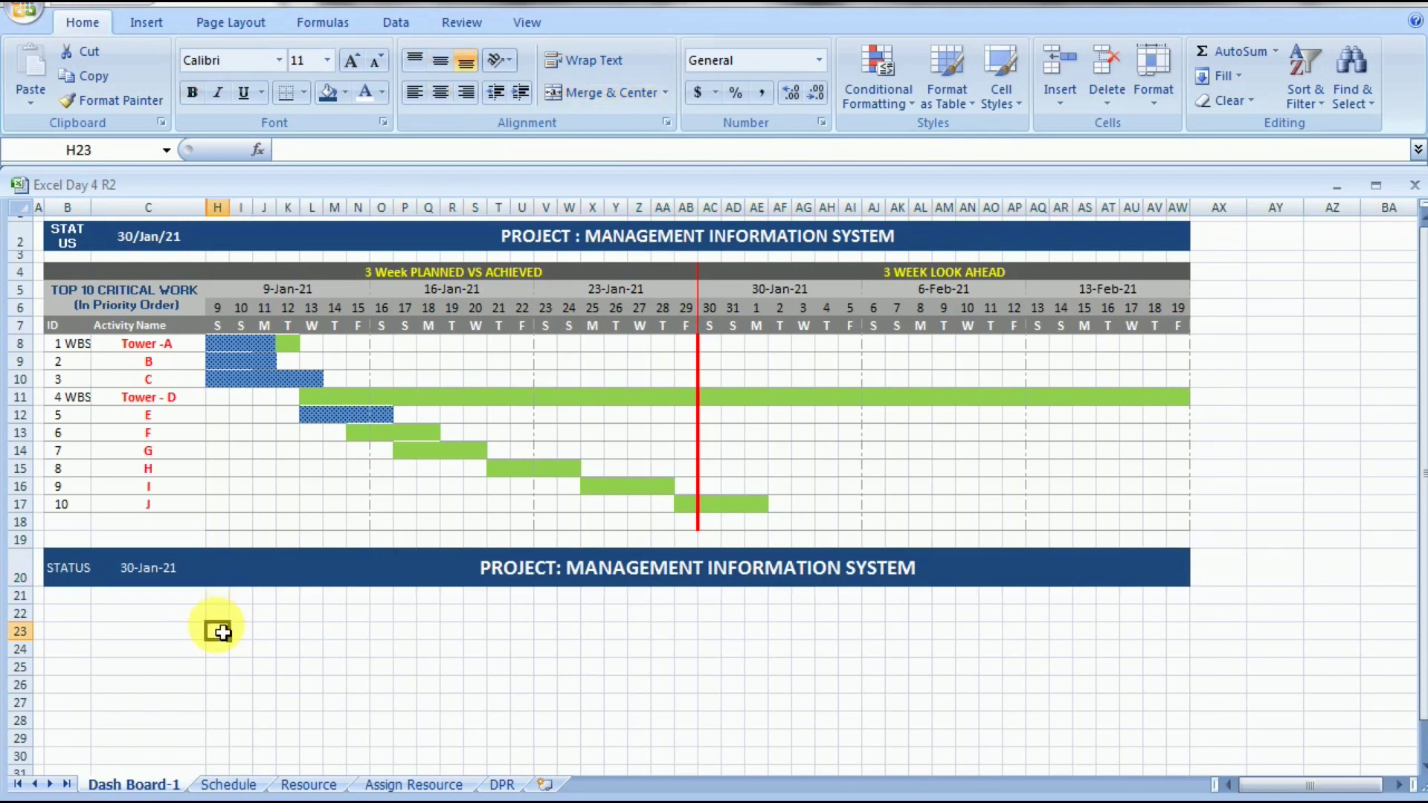
type("+")
left_click(179, 569)
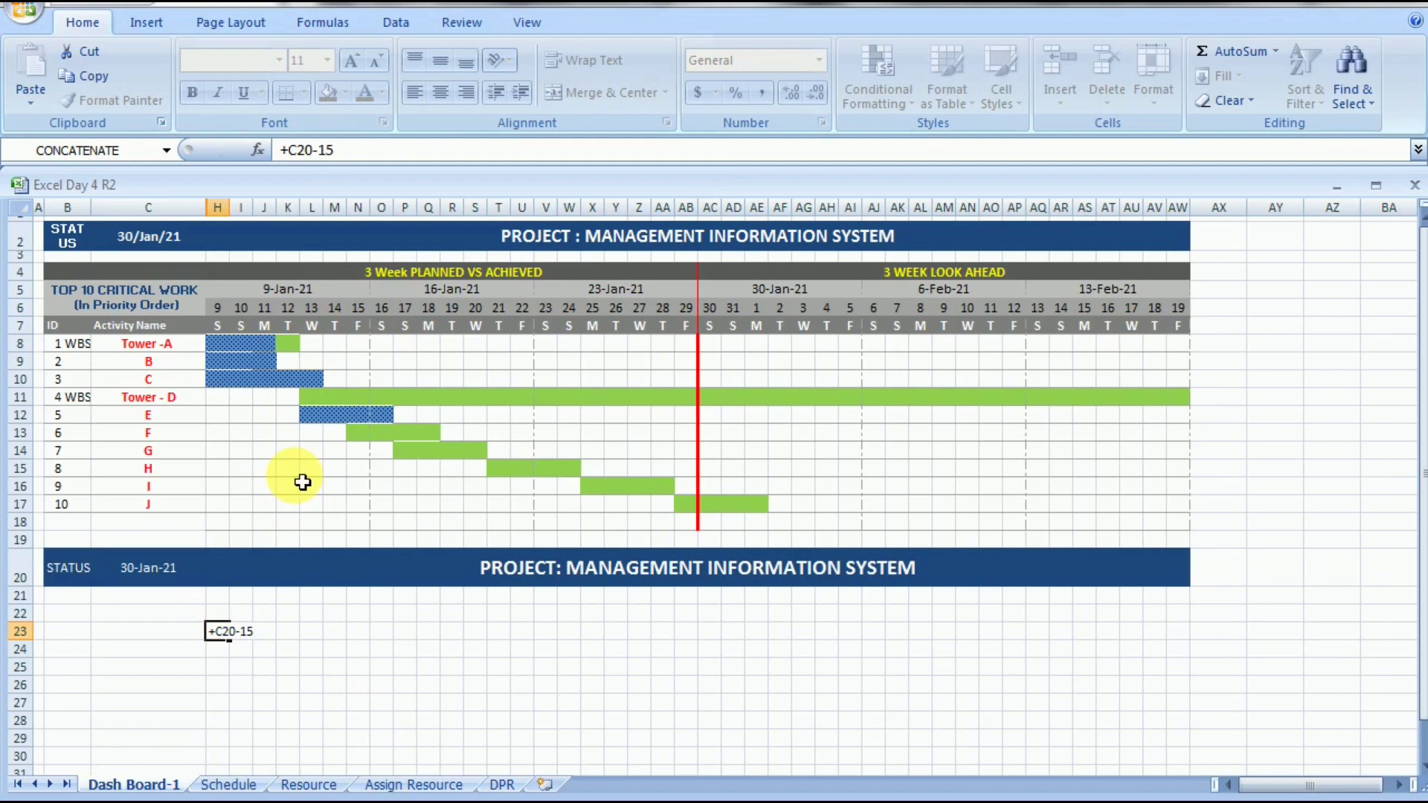
key("Return")
- Apply the custom number format d to cell H23 so that only the day number is displayed
left_click(217, 631)
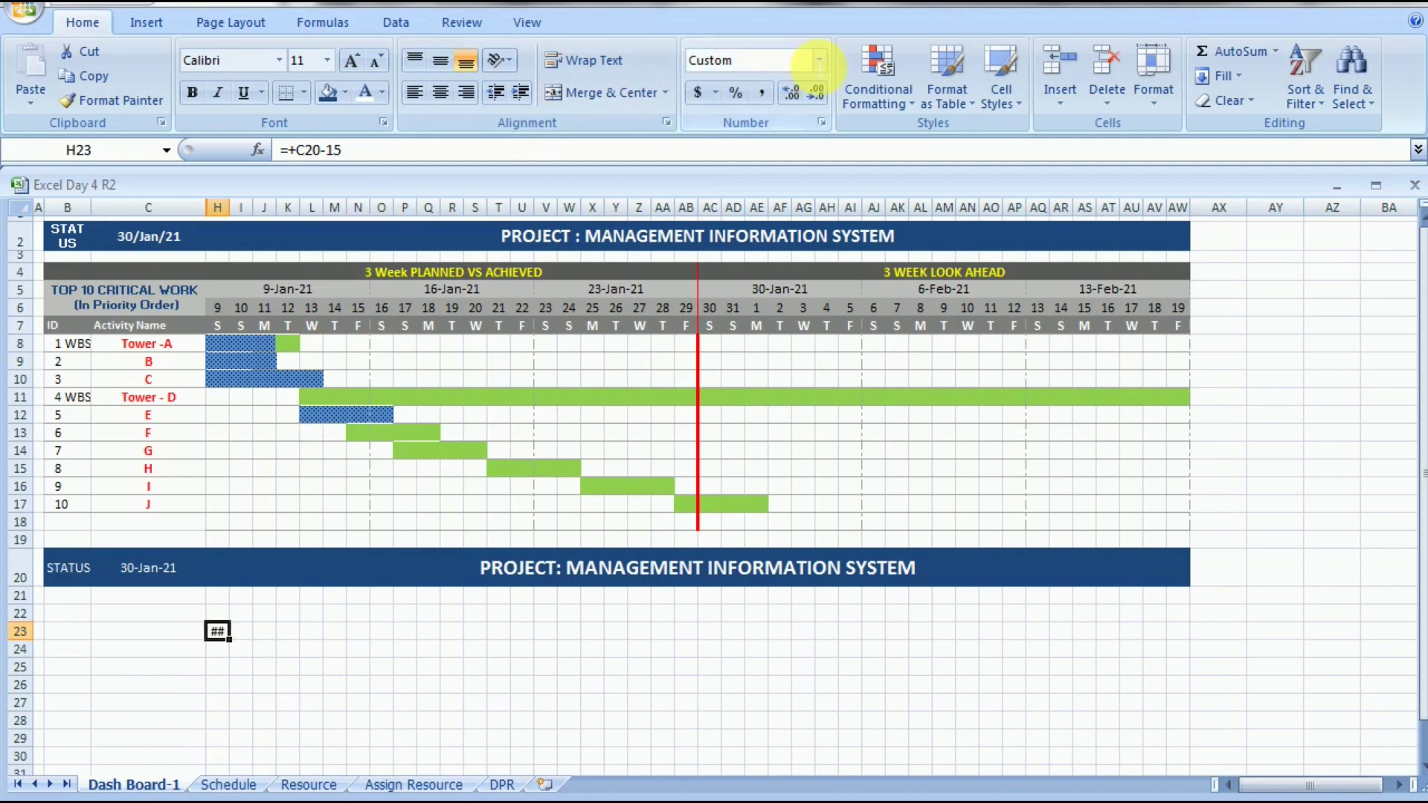
right_click(217, 633)
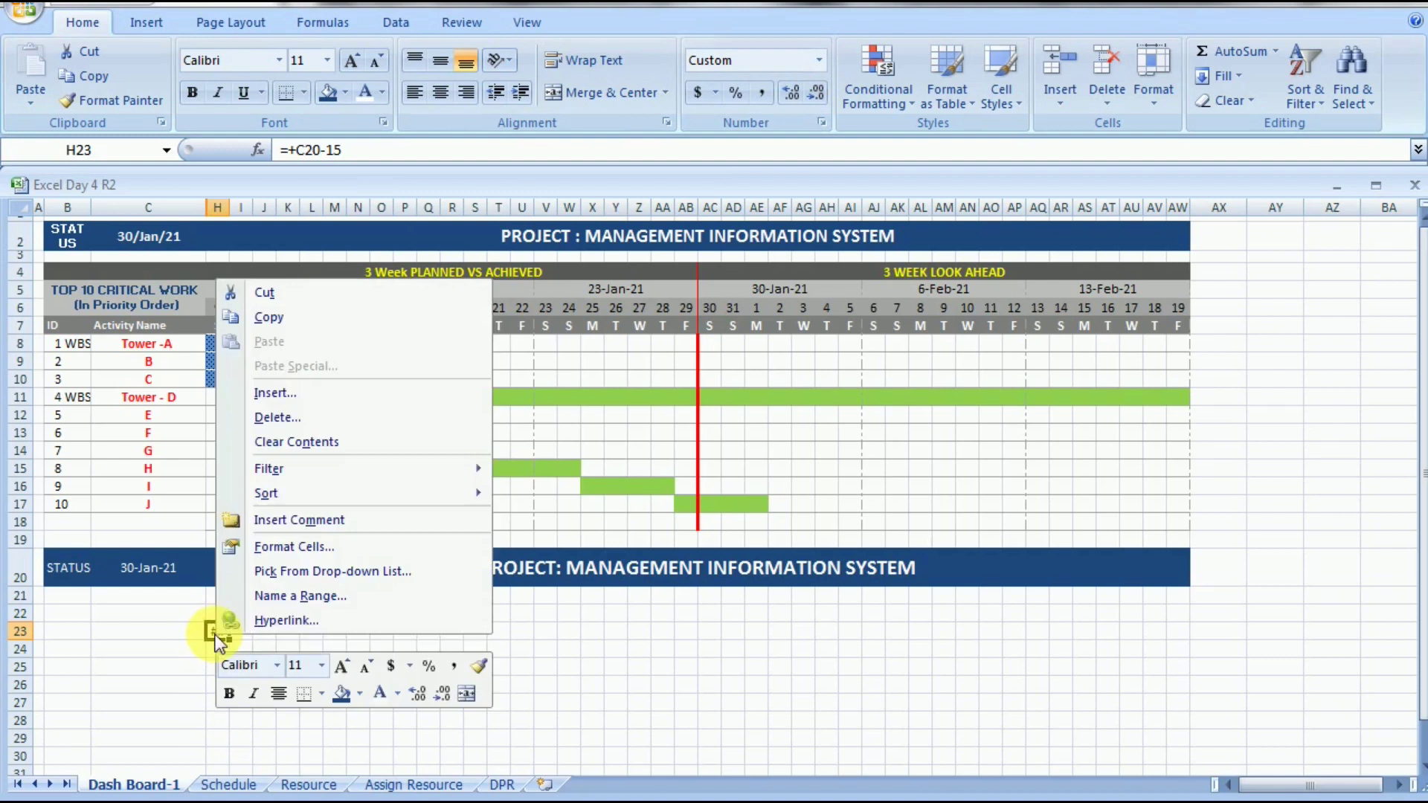
left_click(300, 549)
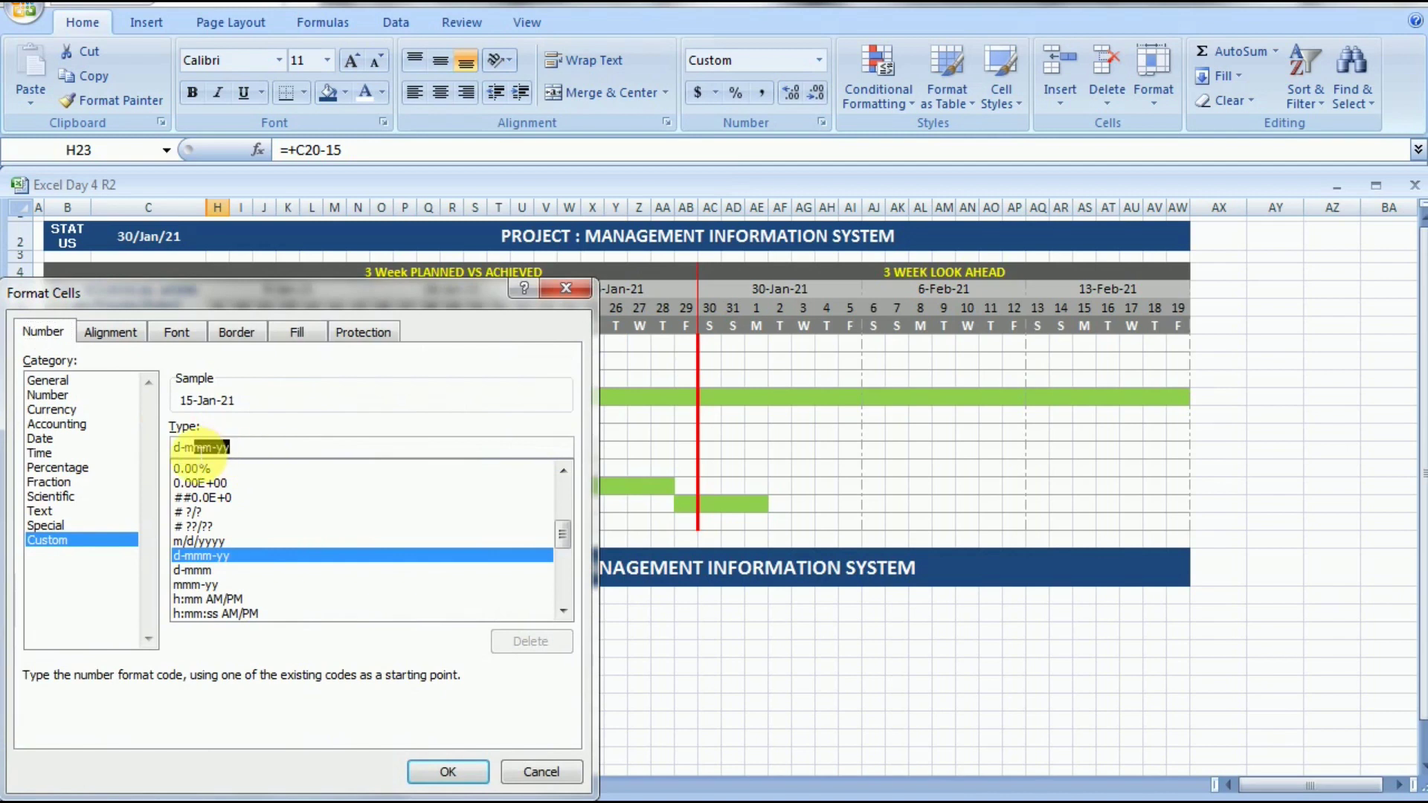
type("d")
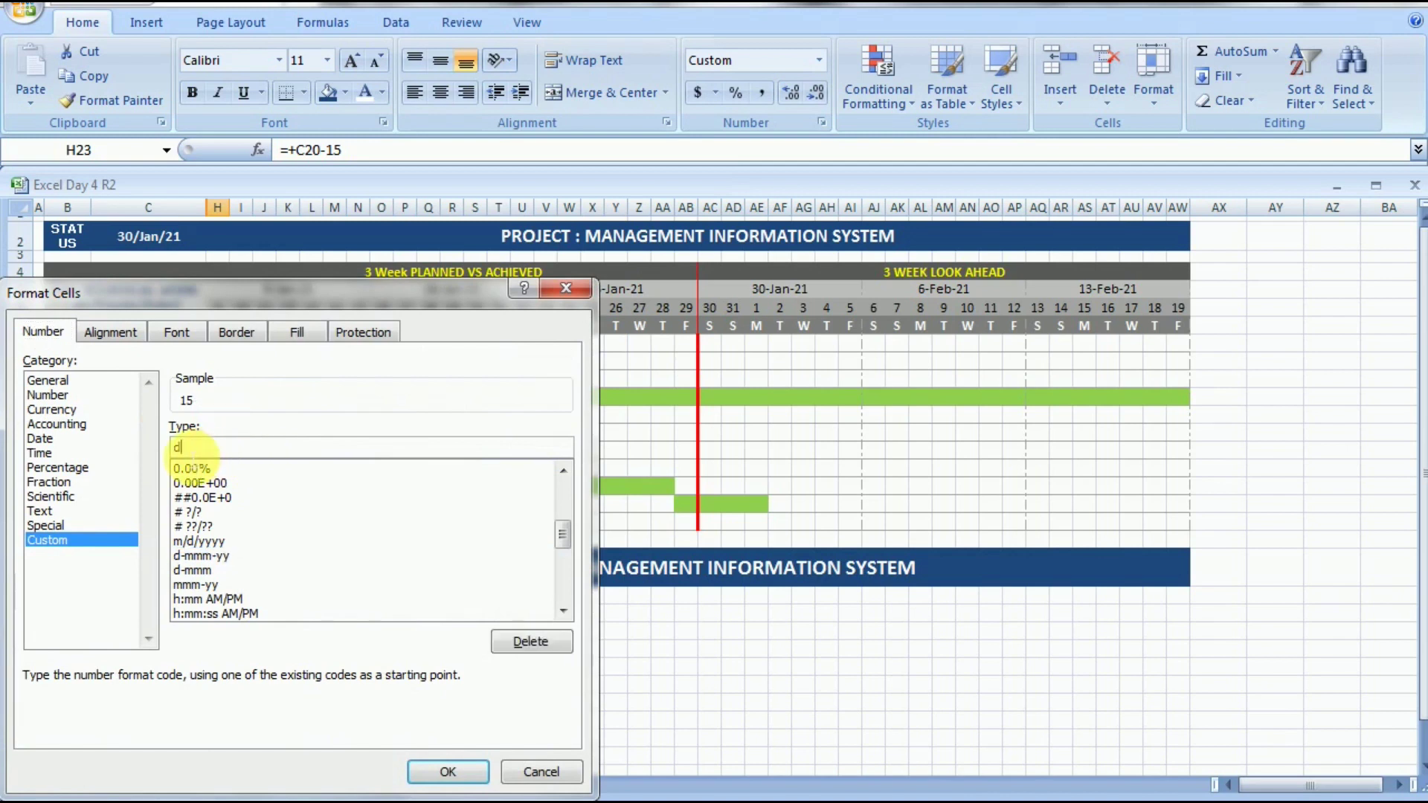
key("Return")
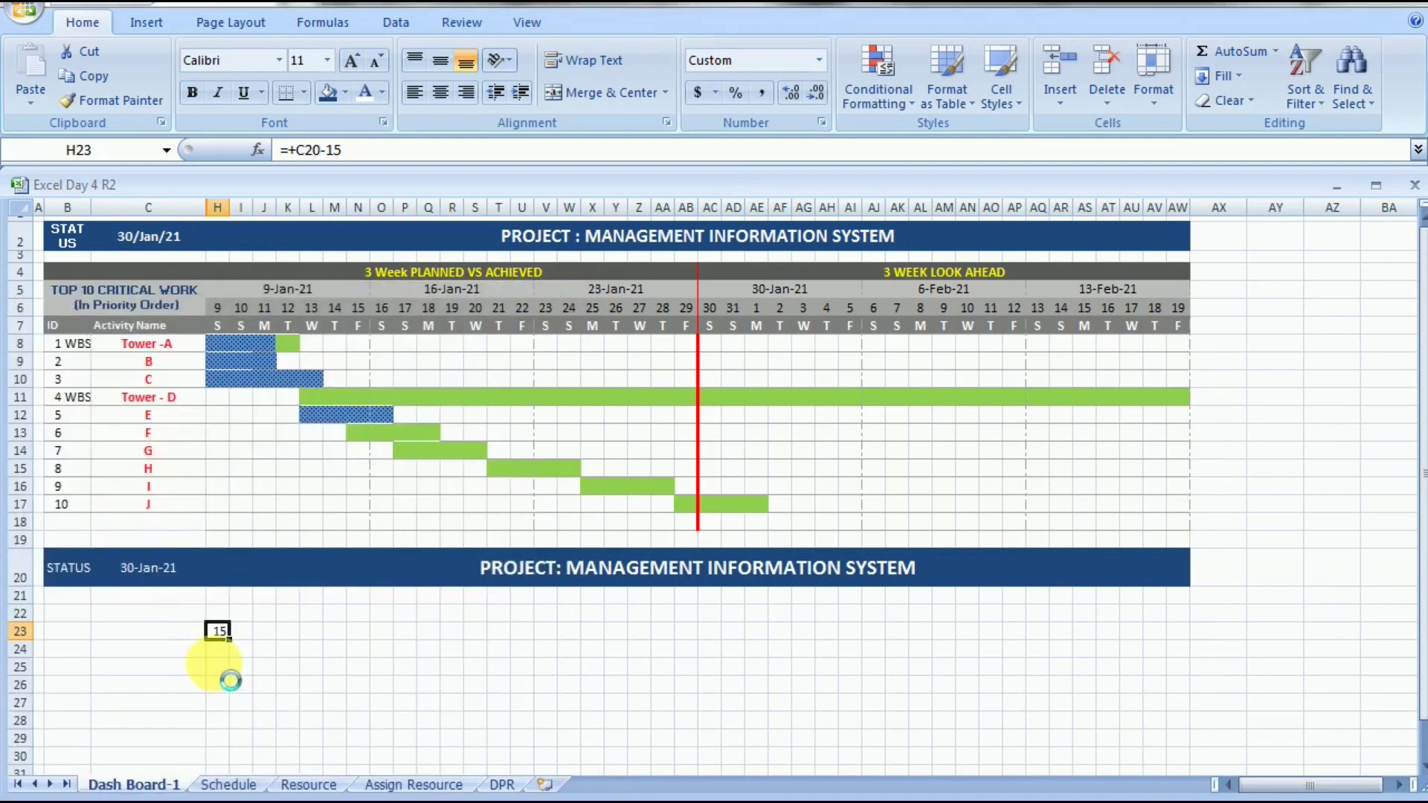
- Change the formula in H23 to =+C20-21, matching the three-week offset used in the reference timeline above
left_click(217, 667)
left_click(218, 632)
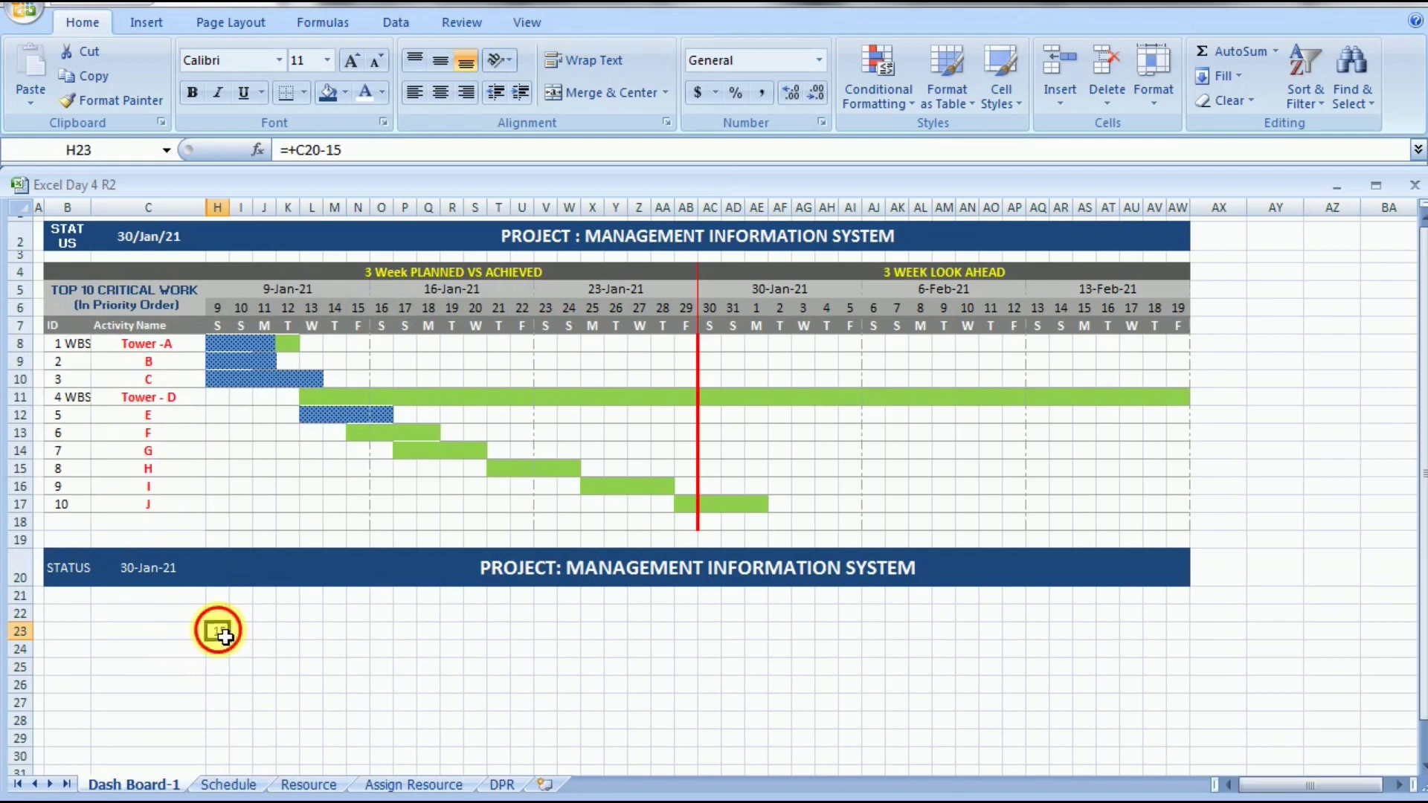
left_click(221, 308)
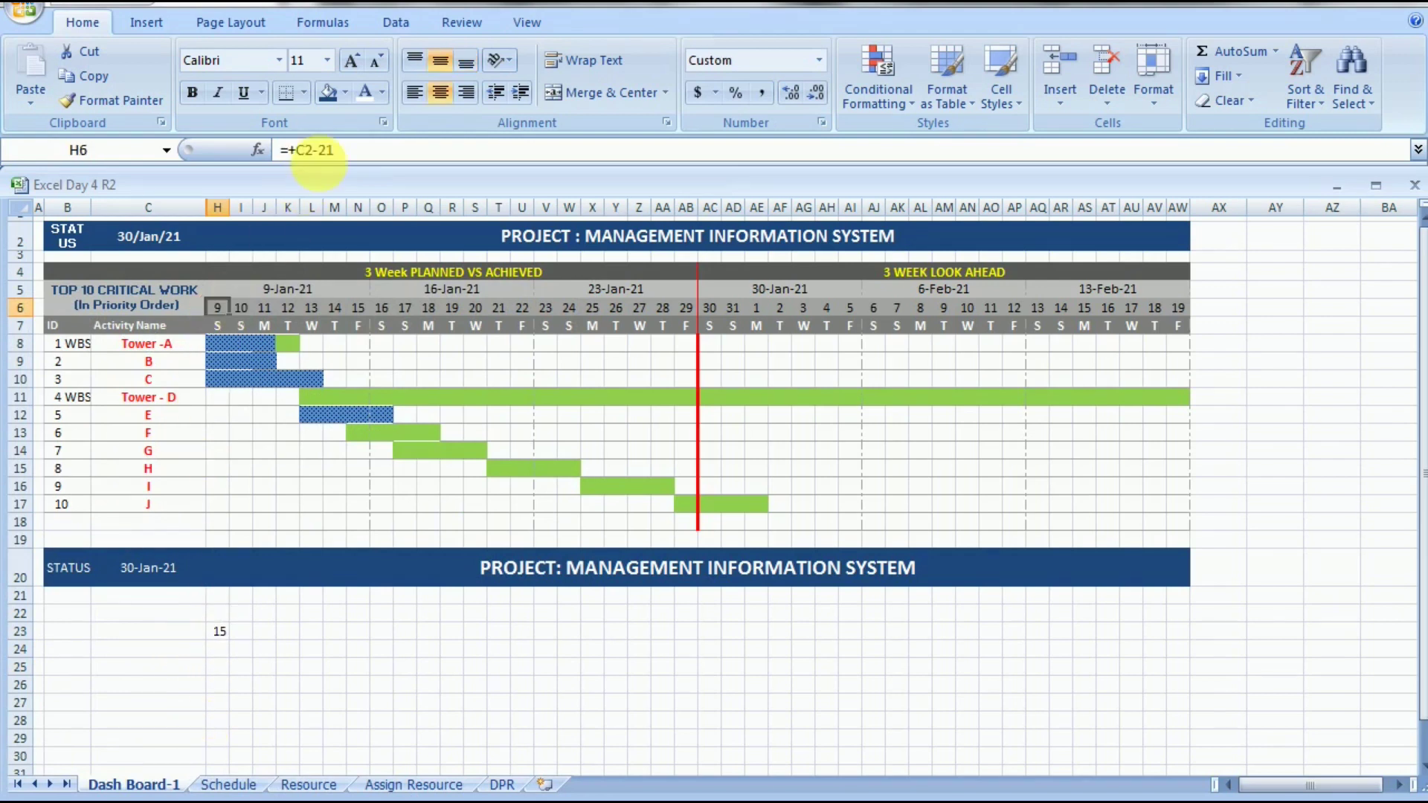
left_click(217, 631)
left_click(360, 157)
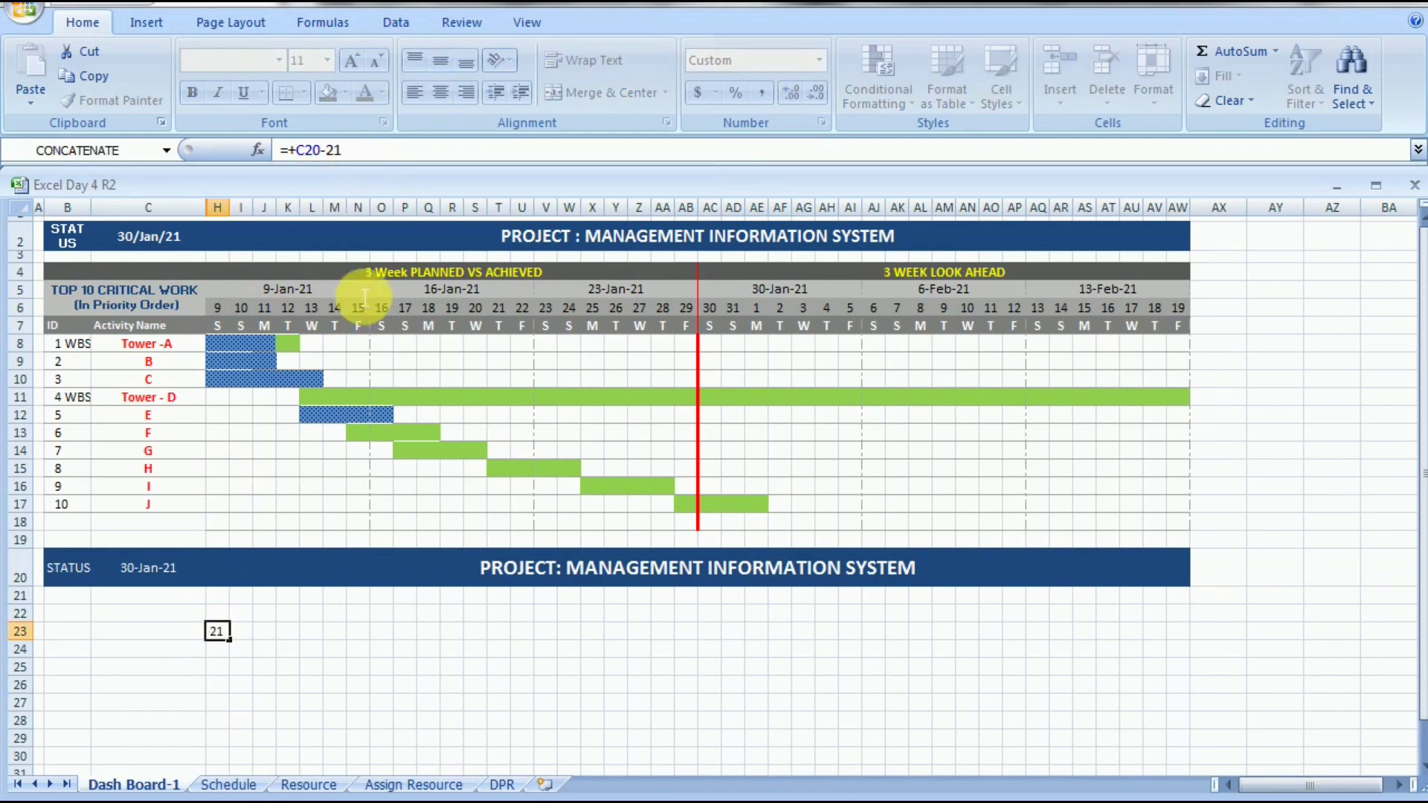
key("Return")
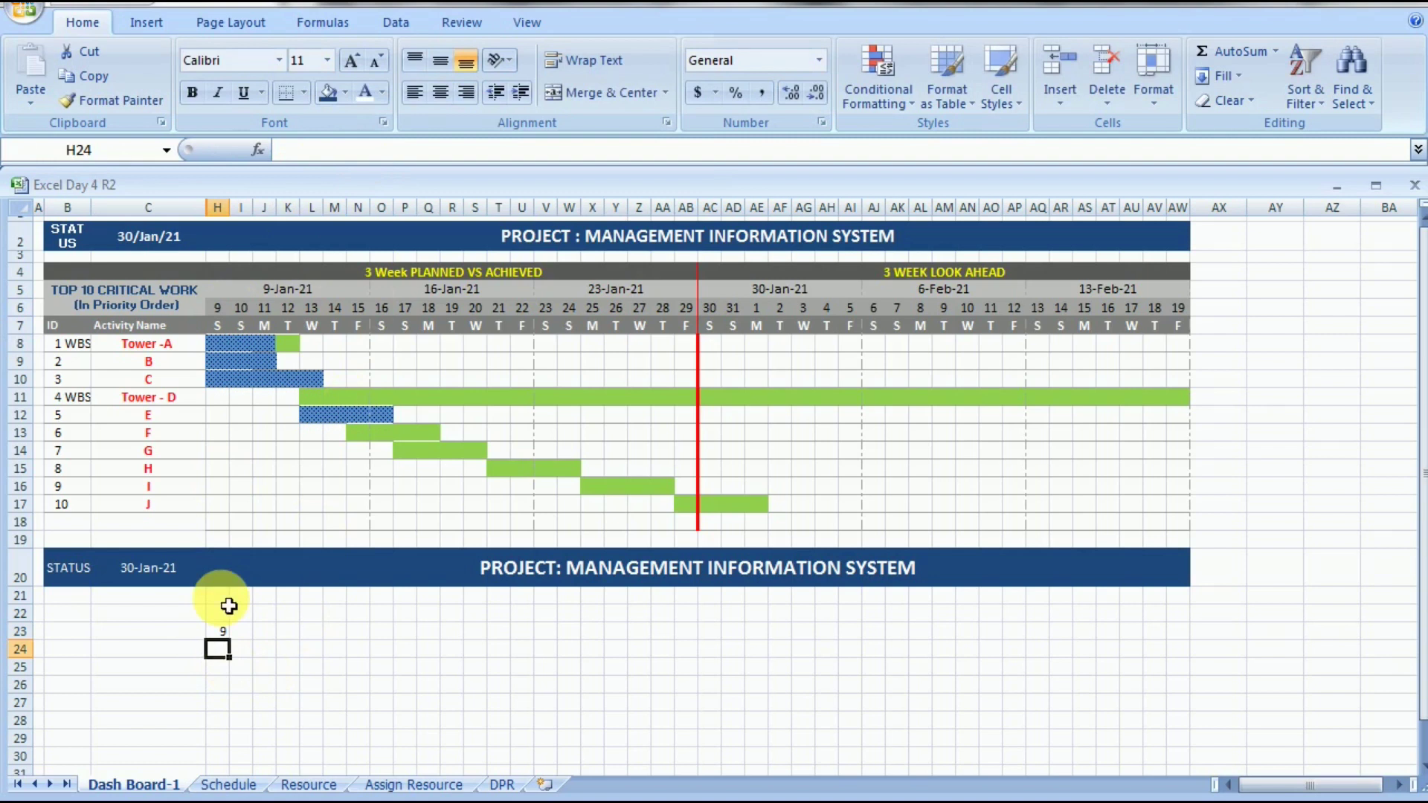
- Enter the formula +H23+1 in cell I23 and fill it across row 23 through column AW
left_click(250, 636)
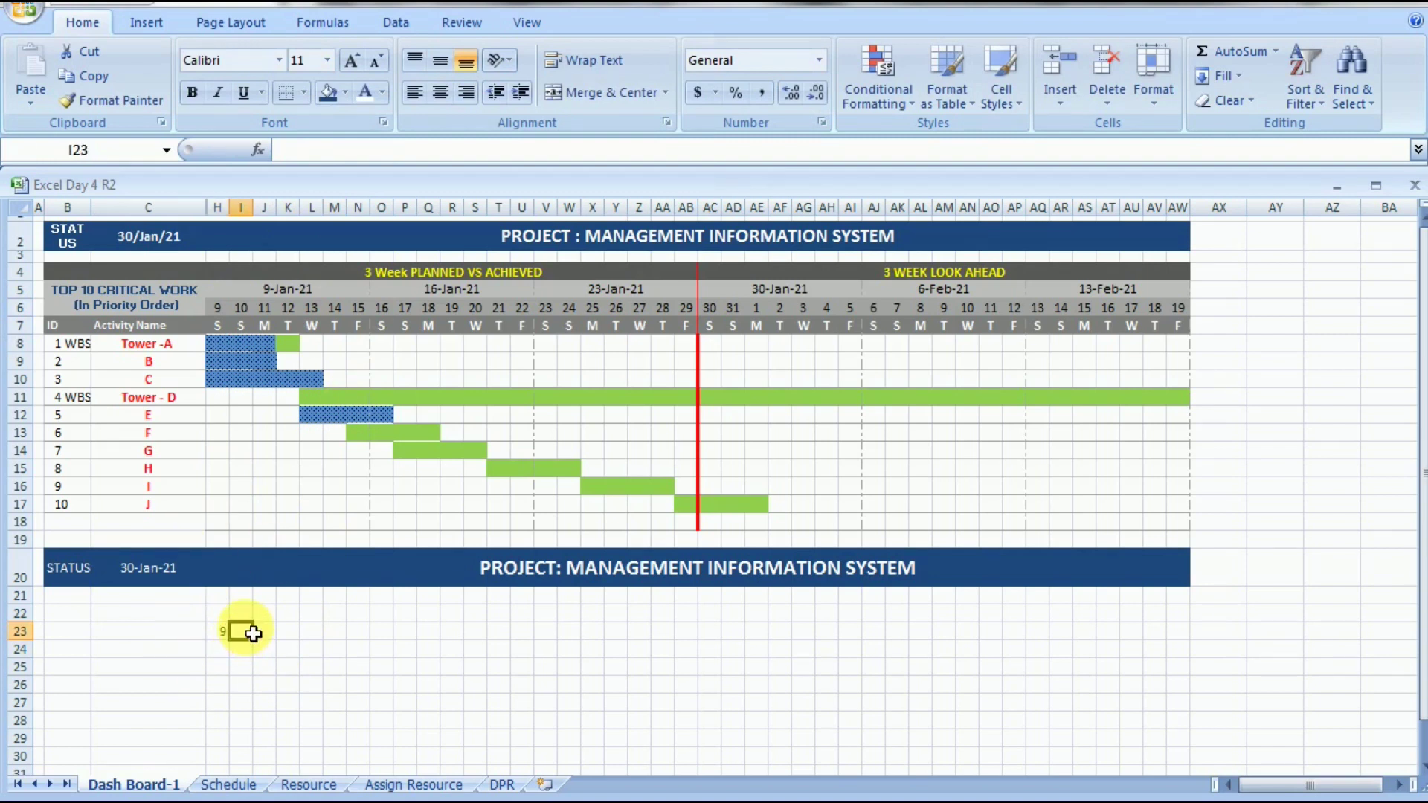
type("+")
left_click(224, 634)
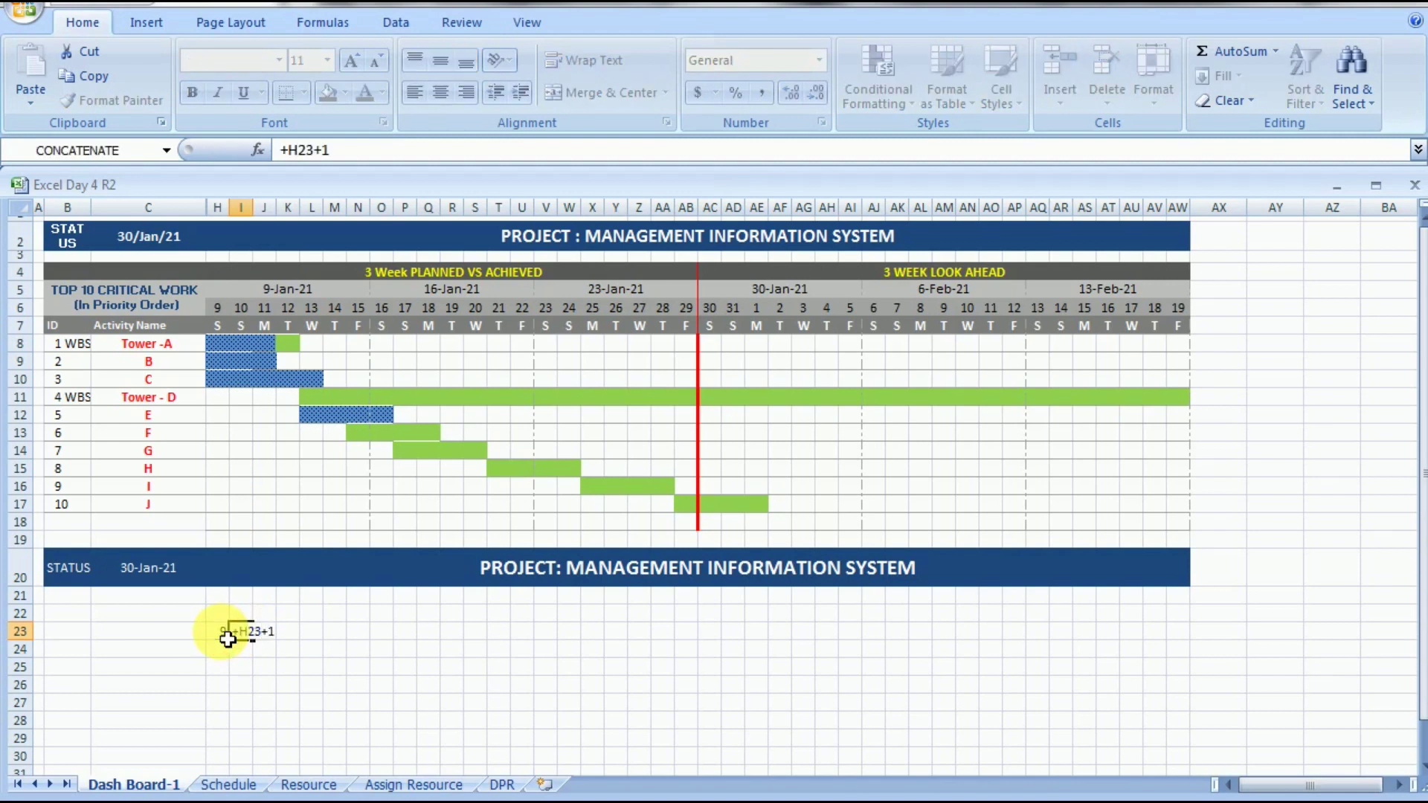
key("Return")
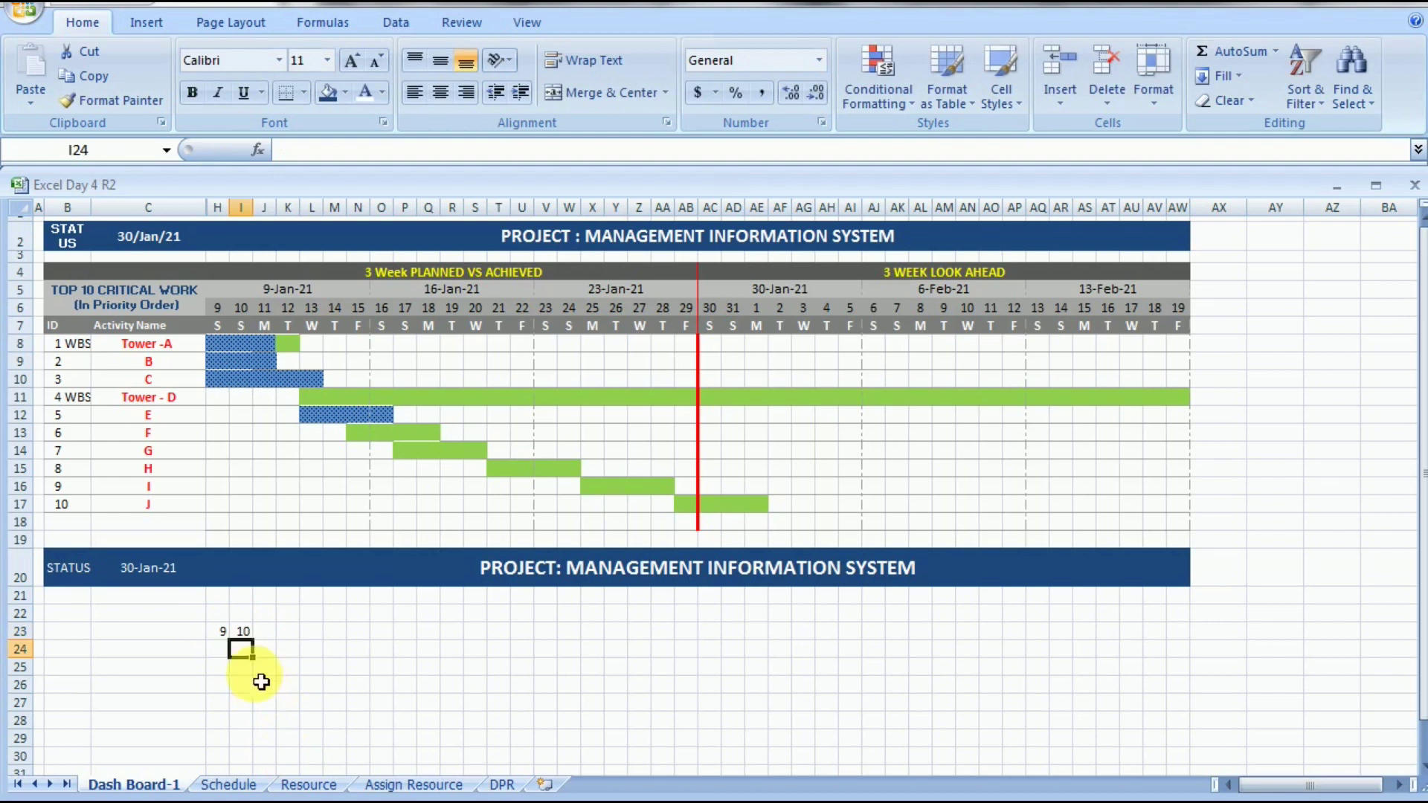
left_click(249, 636)
left_click_drag(255, 639, 1191, 640)
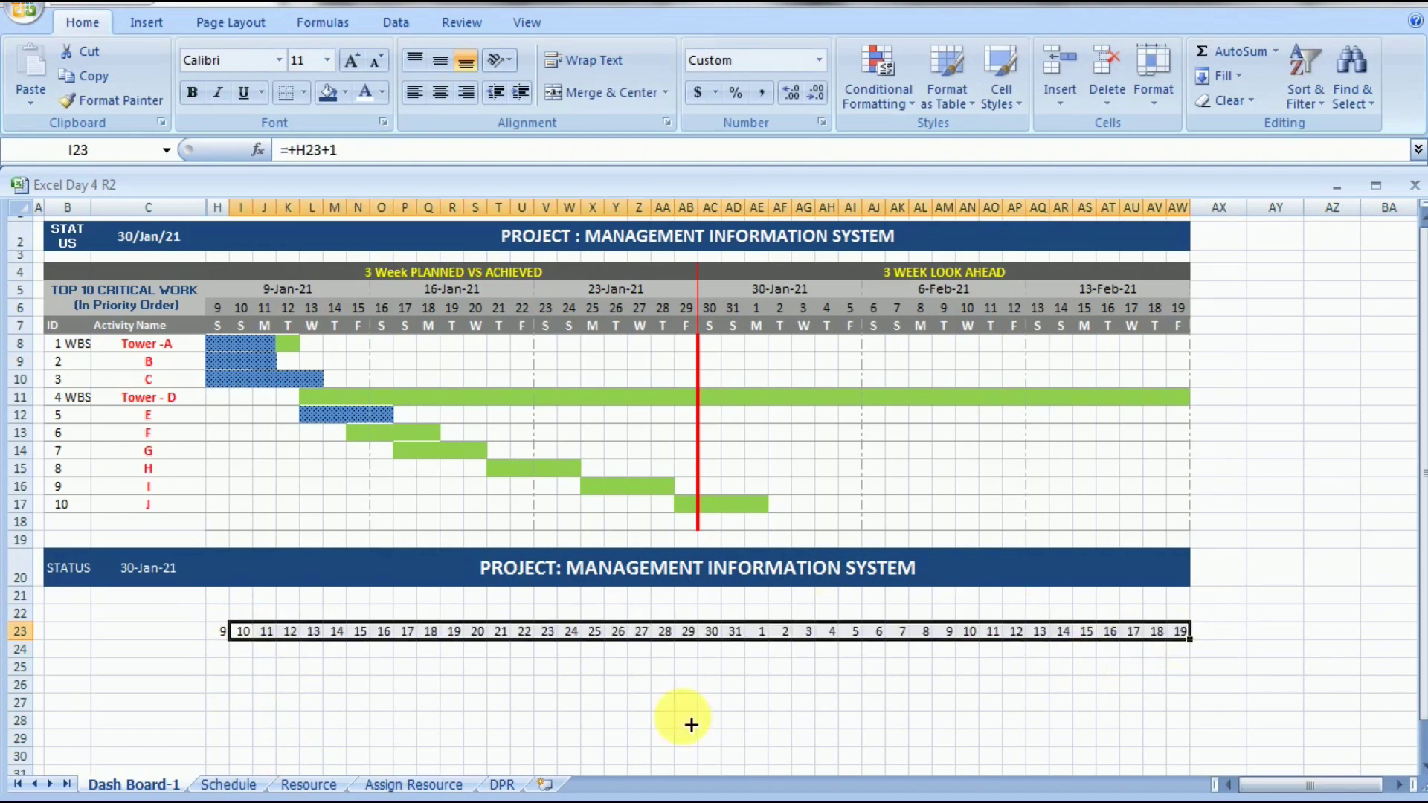
left_click(379, 701)
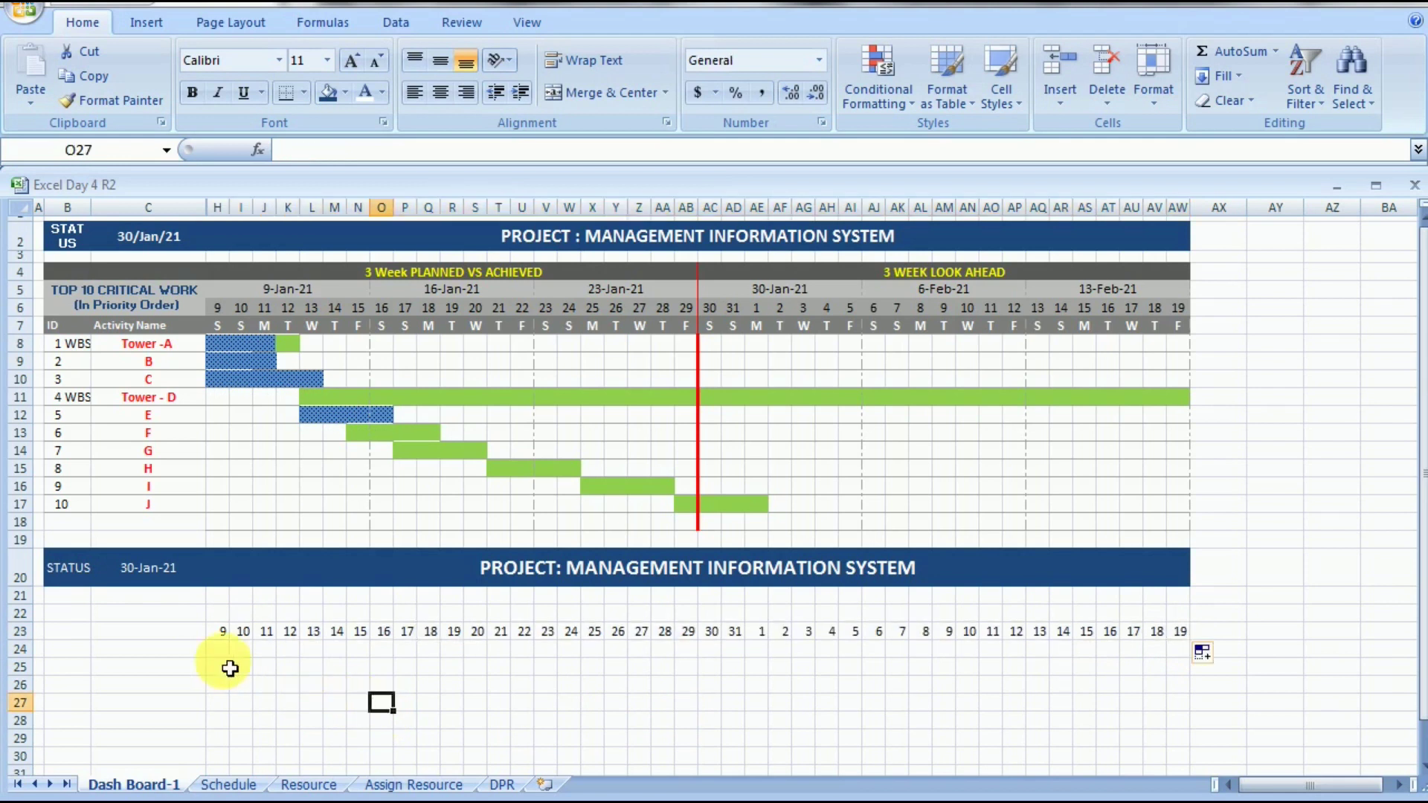
- Enter the formula +H23 in cell H24, directly below the first timeline date
left_click(221, 651)
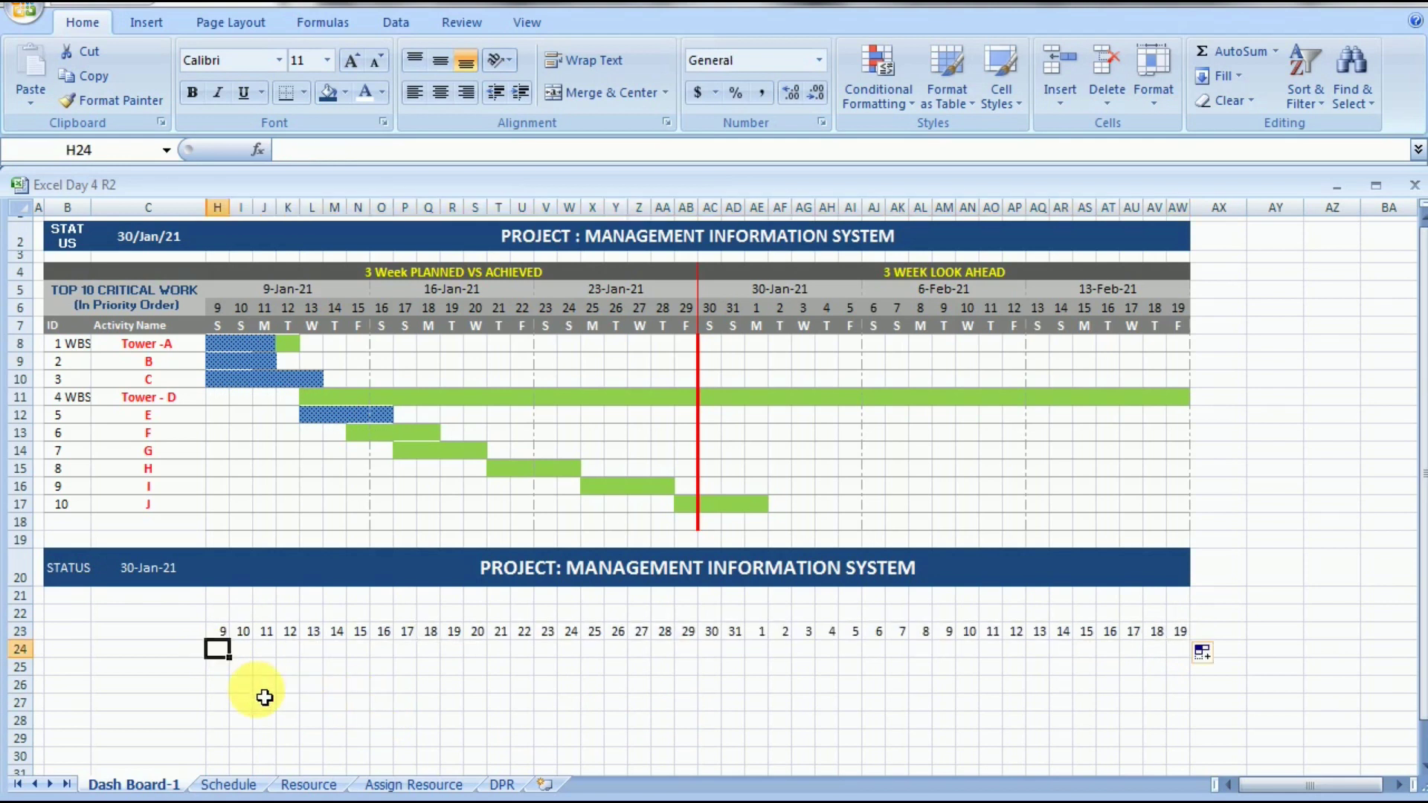
type("+H23")
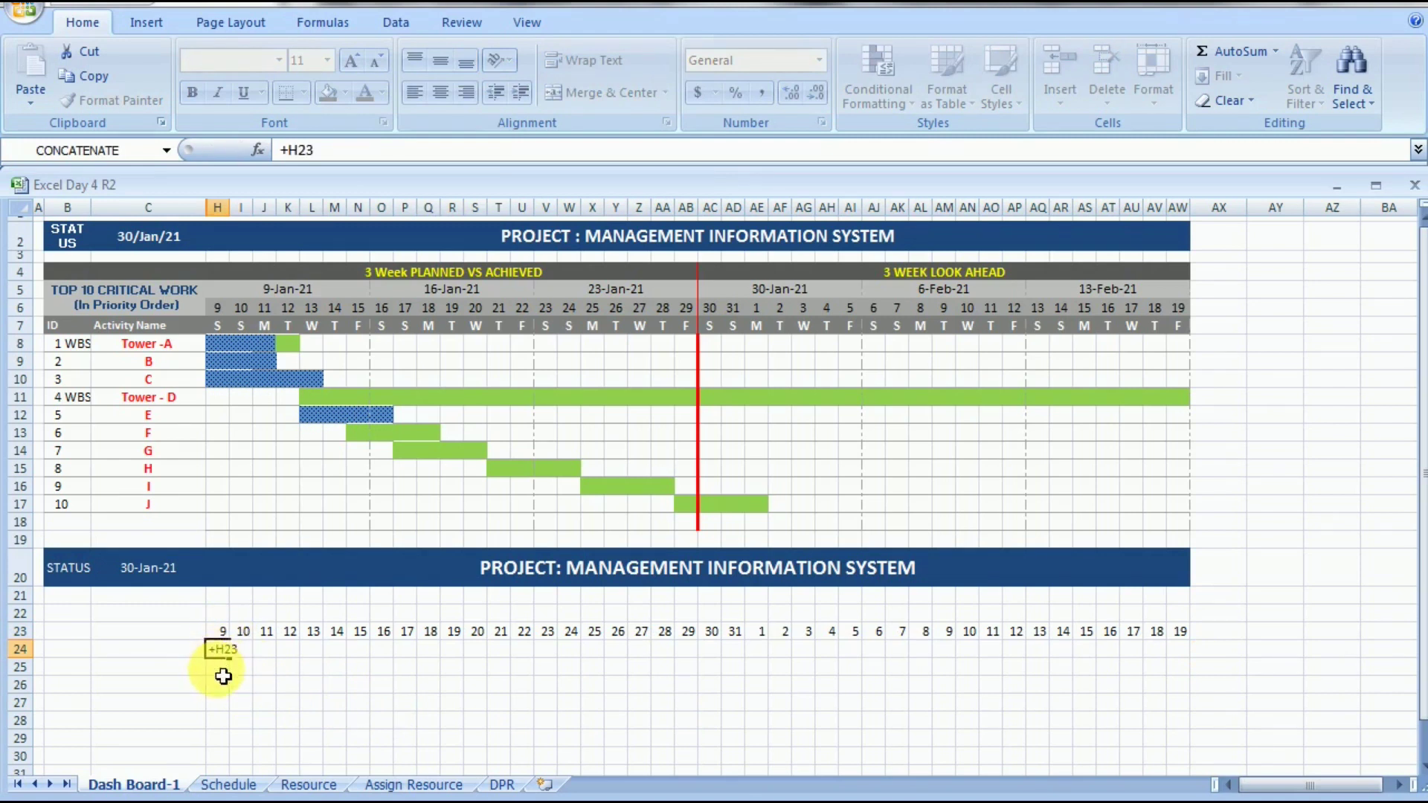
key("Return")
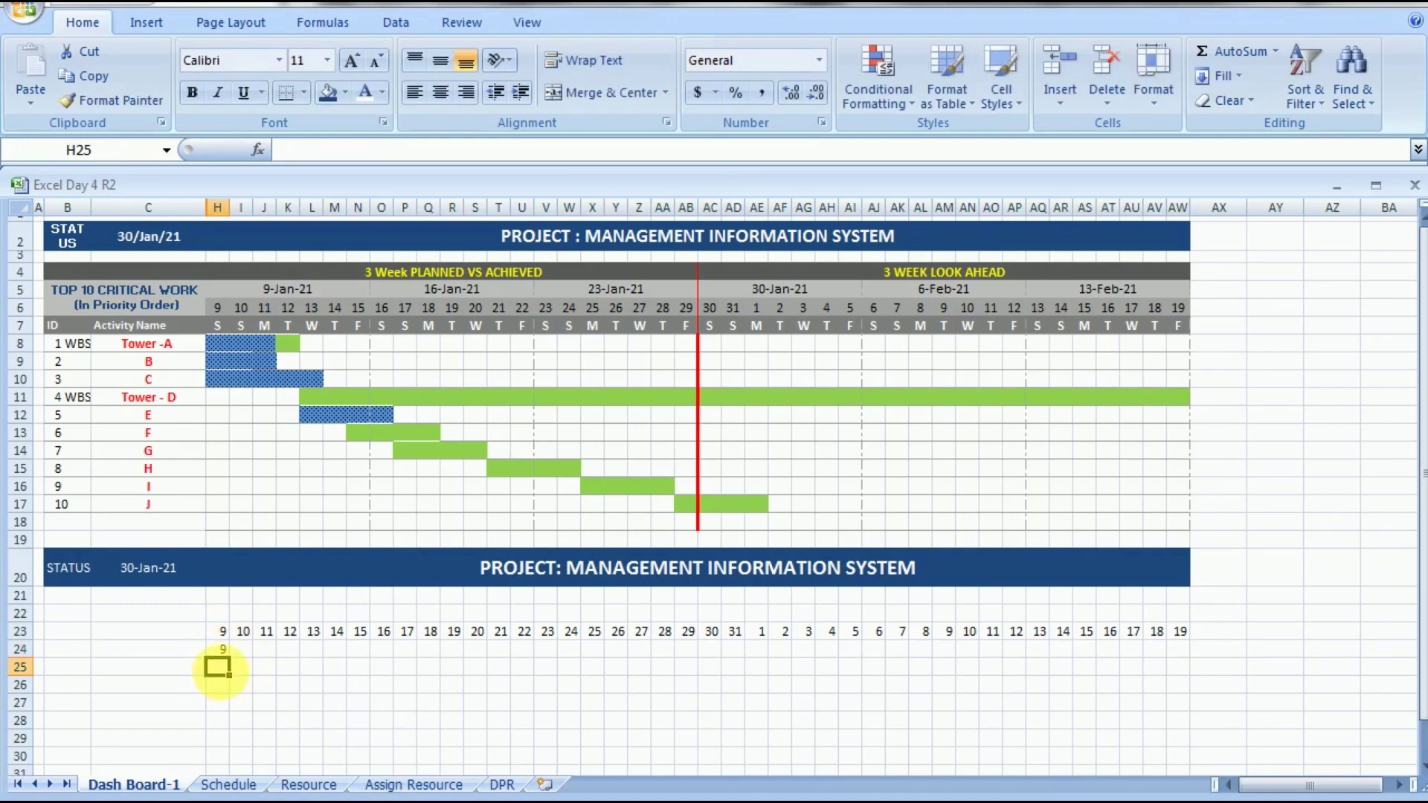
- Check the reference weekday formula in H7 and rewrite H24 as =+TEXT(H23,"ddd") to return the weekday name
left_click(230, 337)
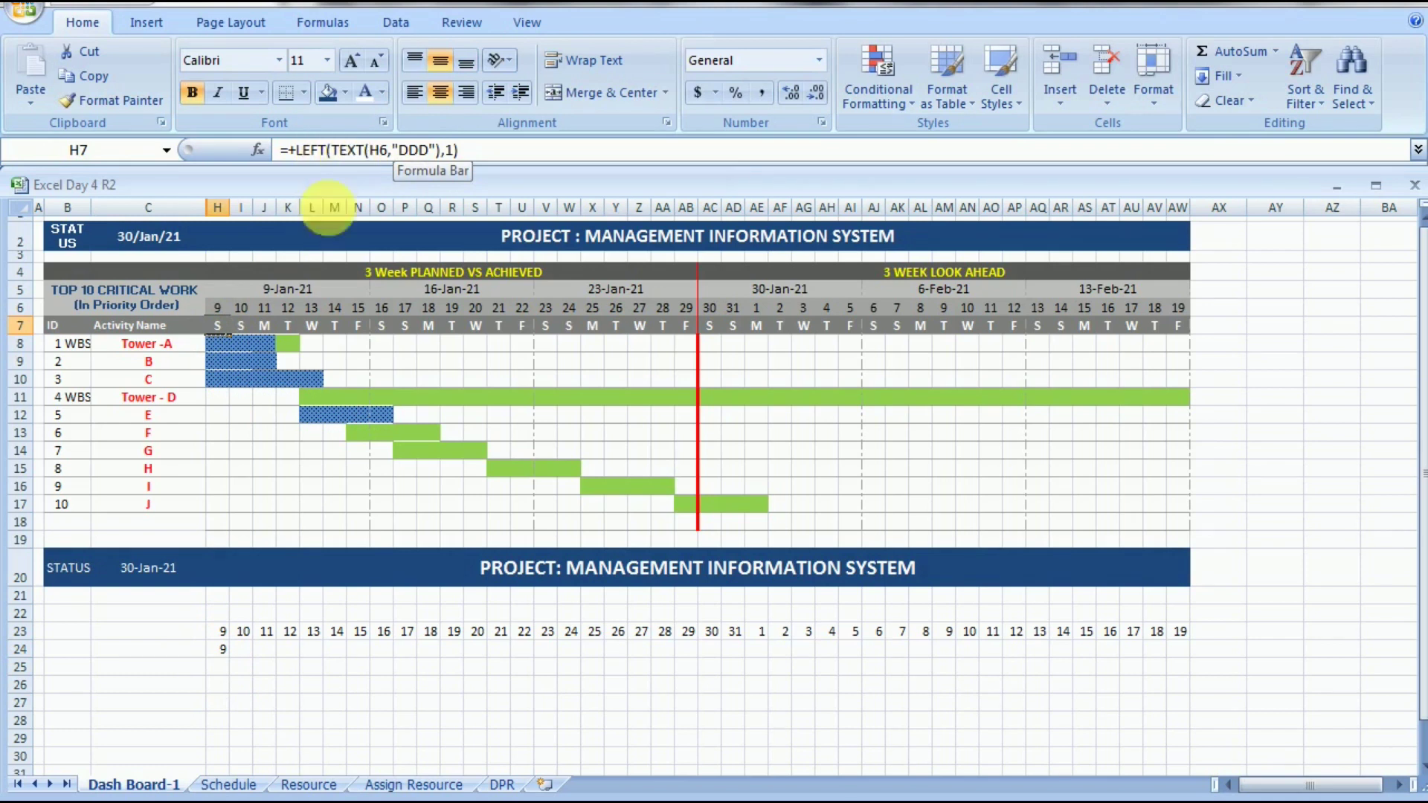
left_click(231, 659)
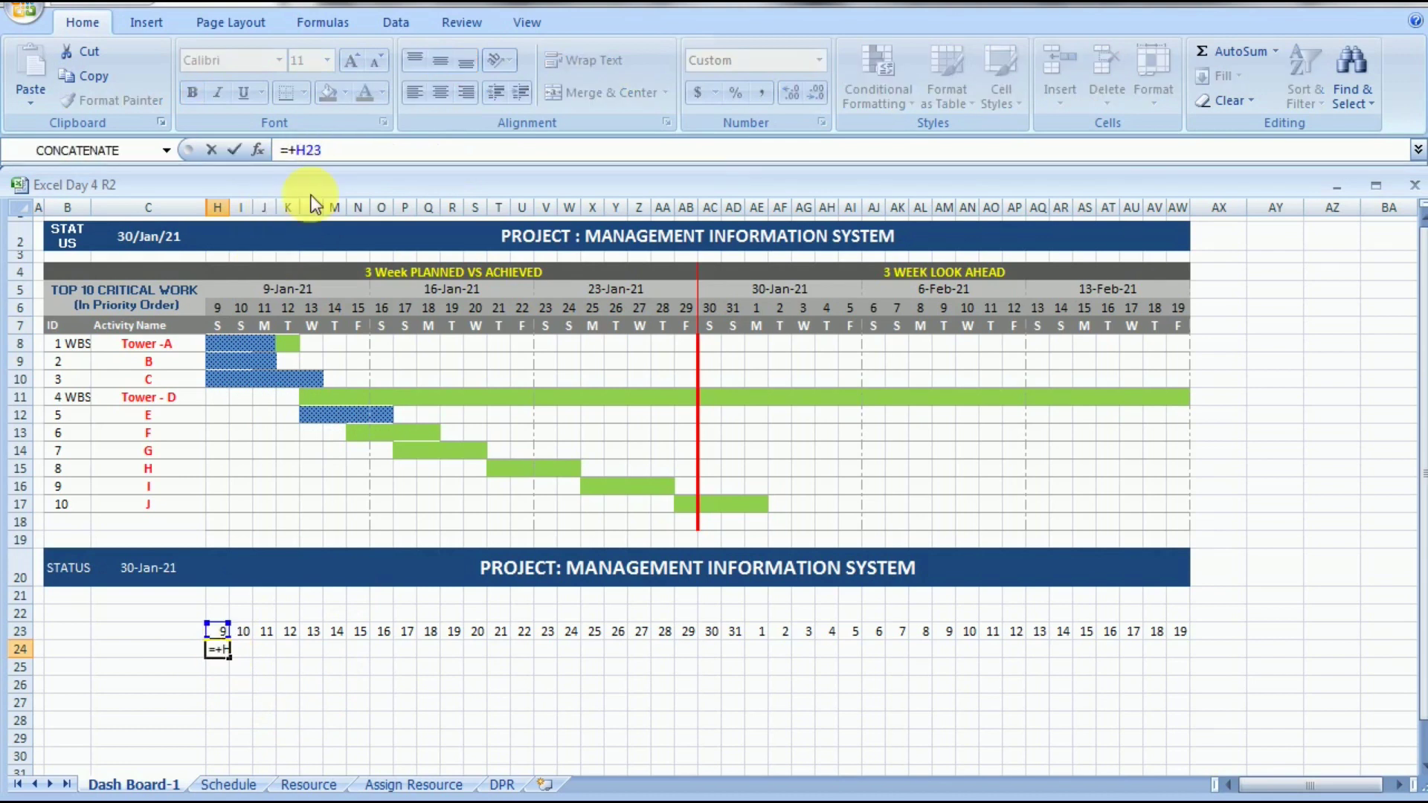
type("tEXT")
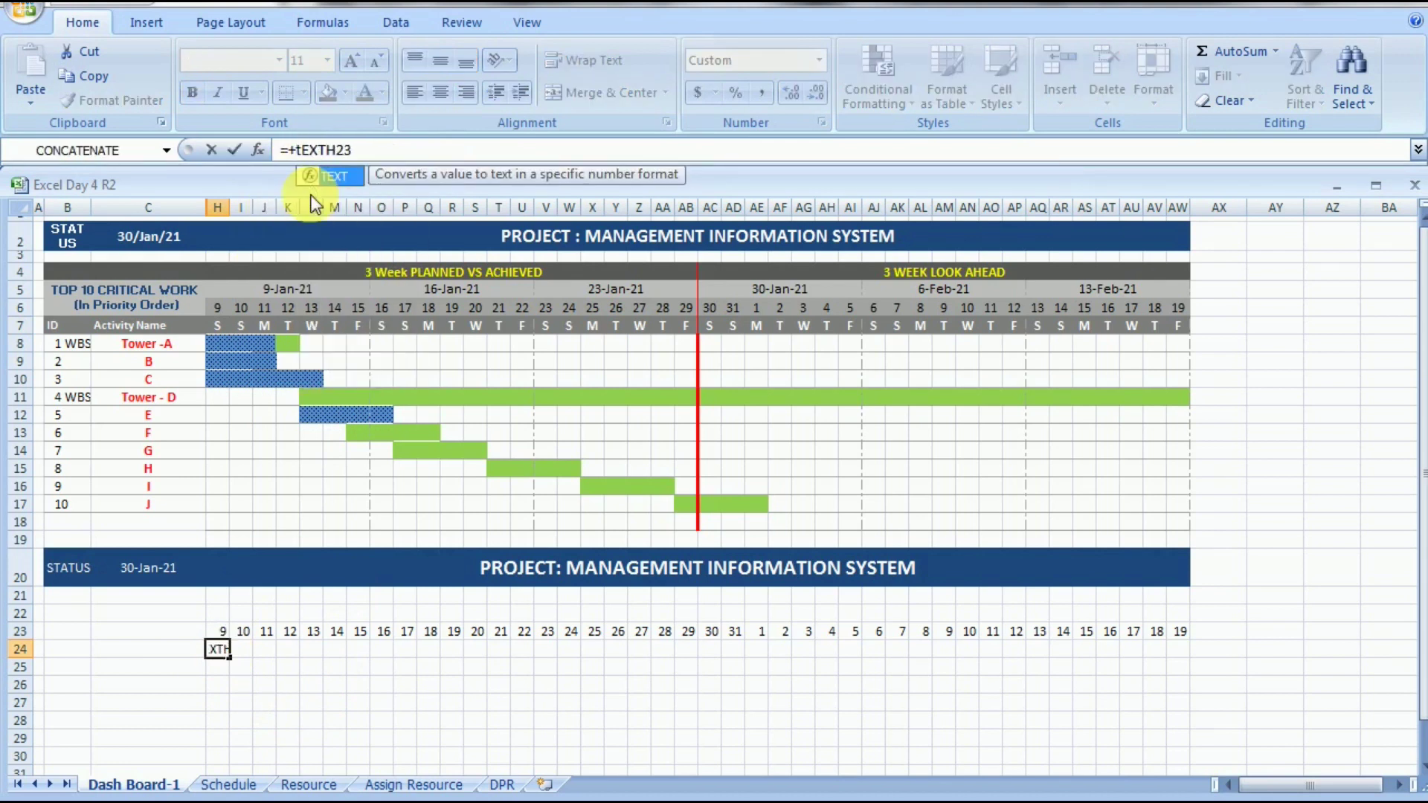
type("(")
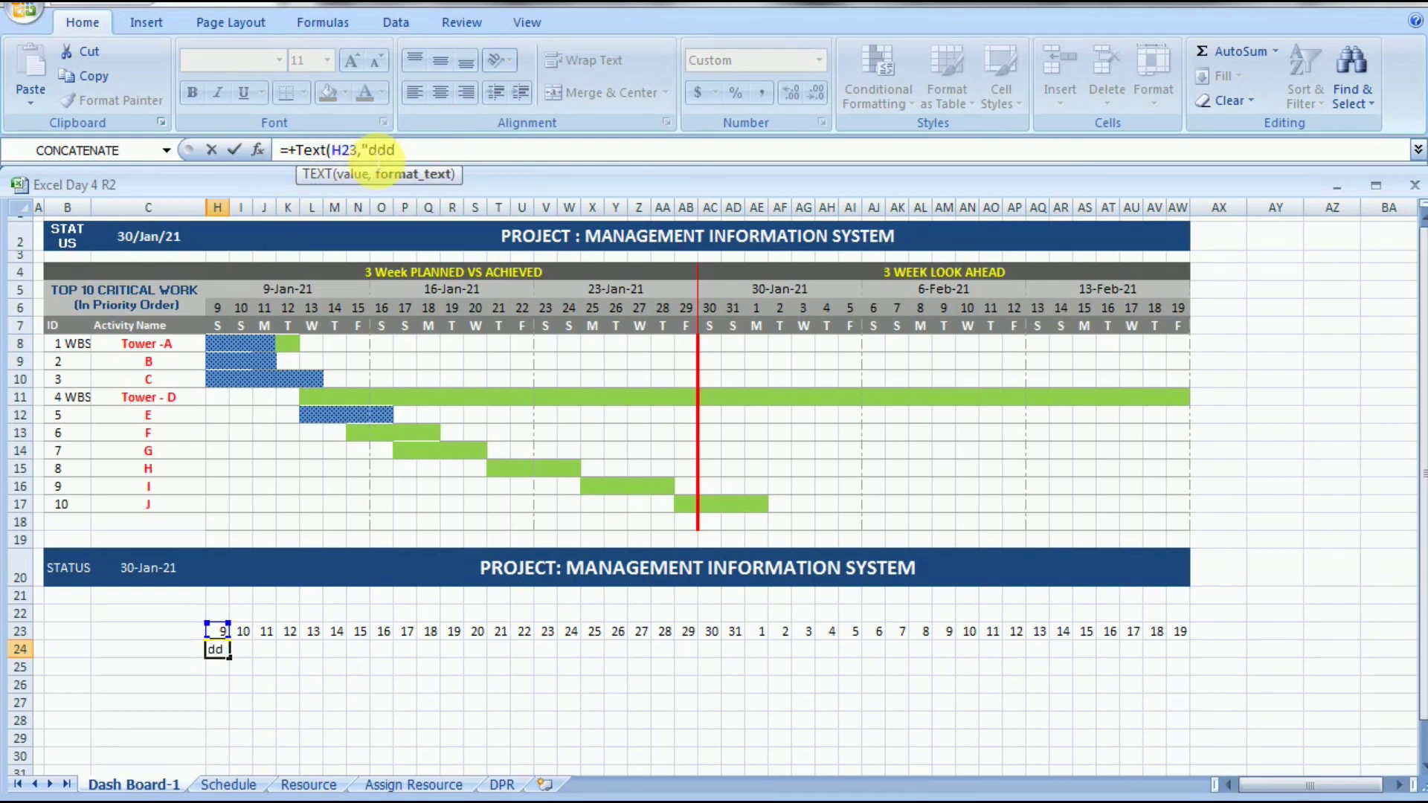
key("Return")
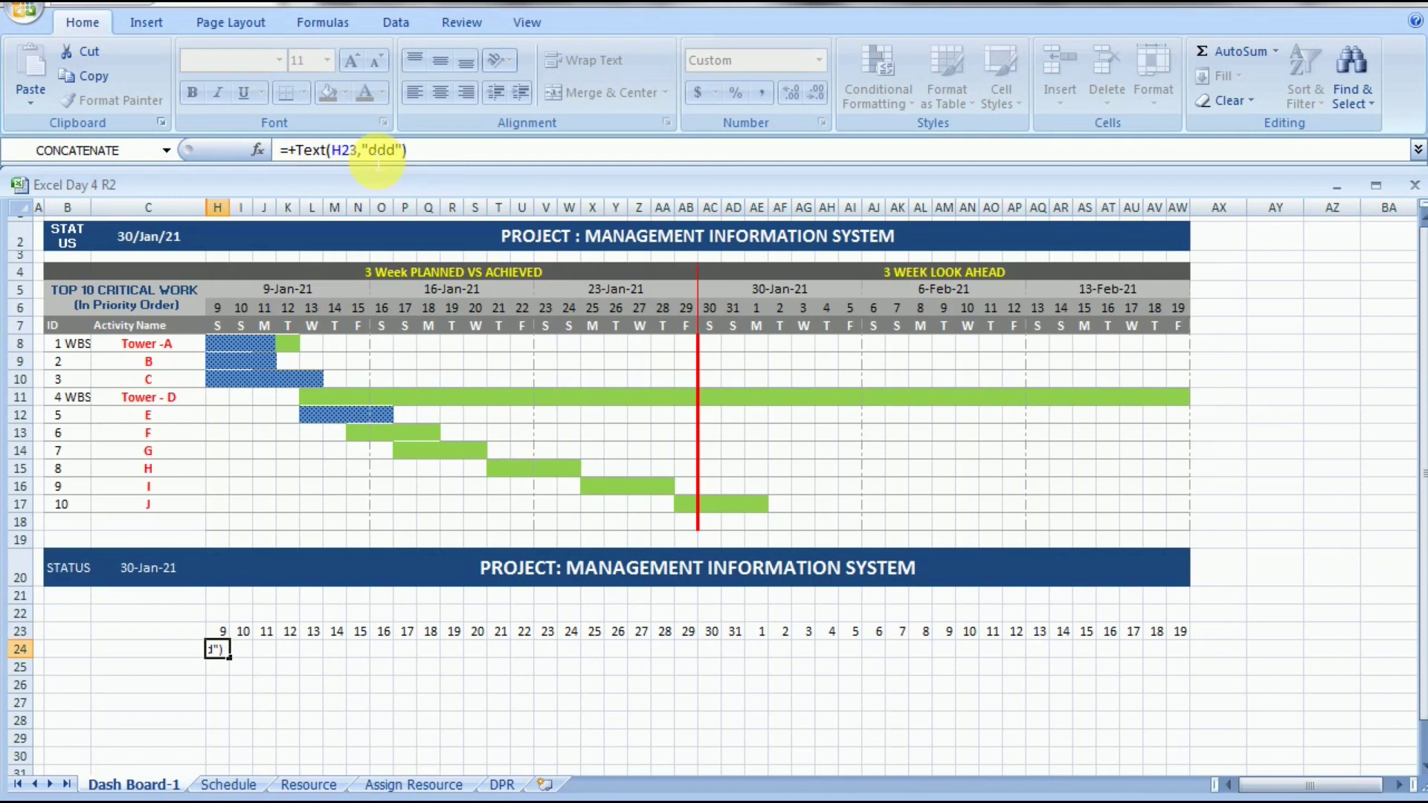
key("Return")
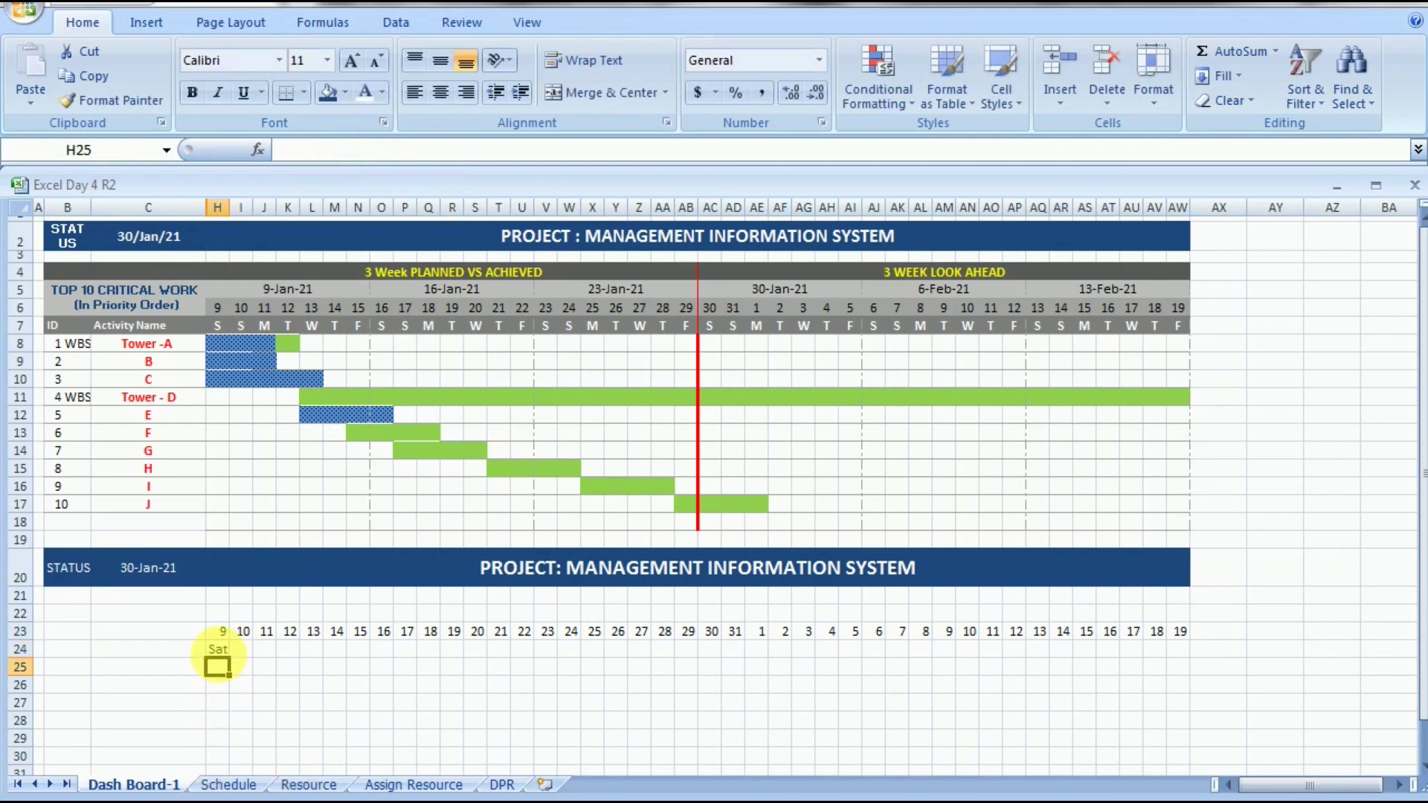
- Wrap the H24 formula in LEFT as =+LEFT(TEXT(H23,"ddd"),1) to keep only the weekday's first letter
left_click(220, 650)
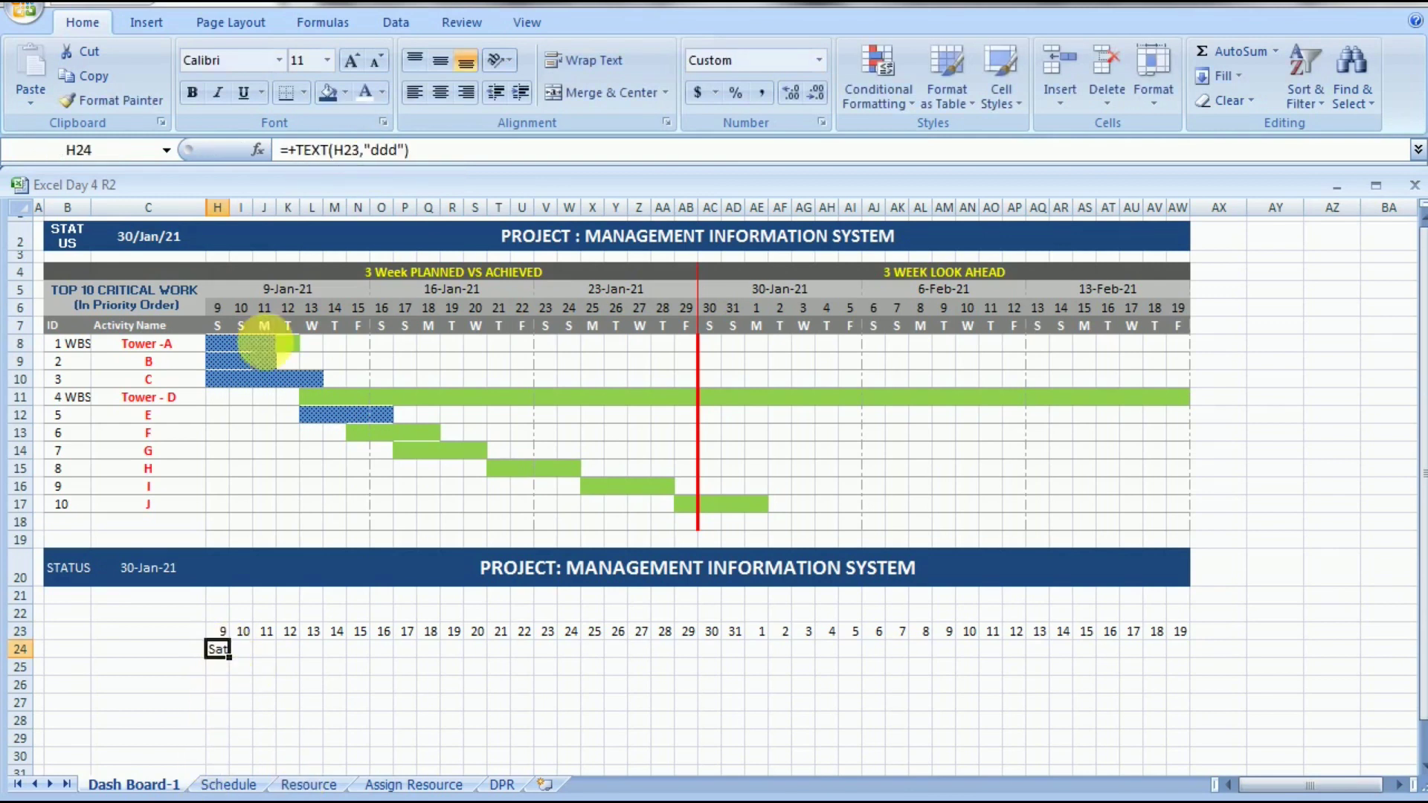
left_click(295, 150)
type("Left")
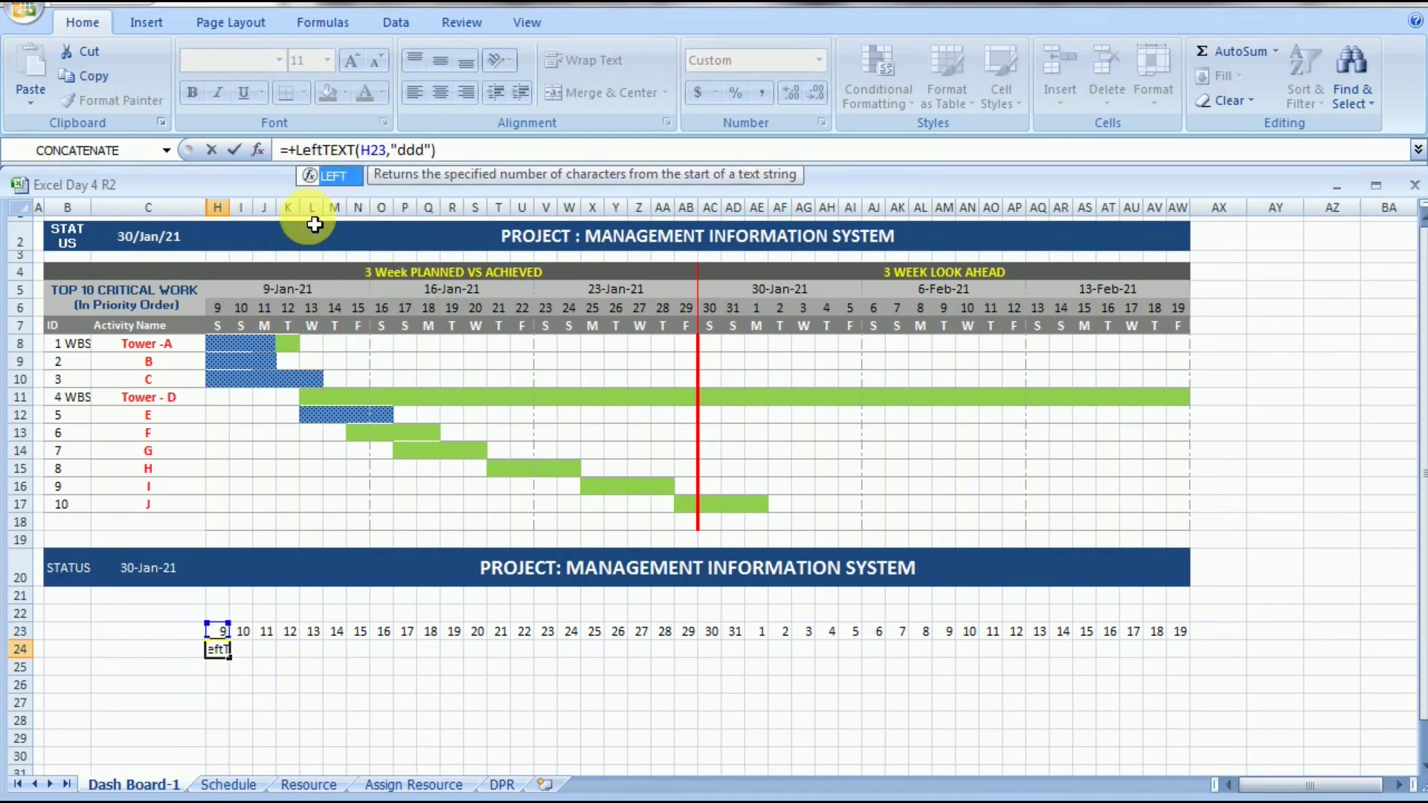
type("(")
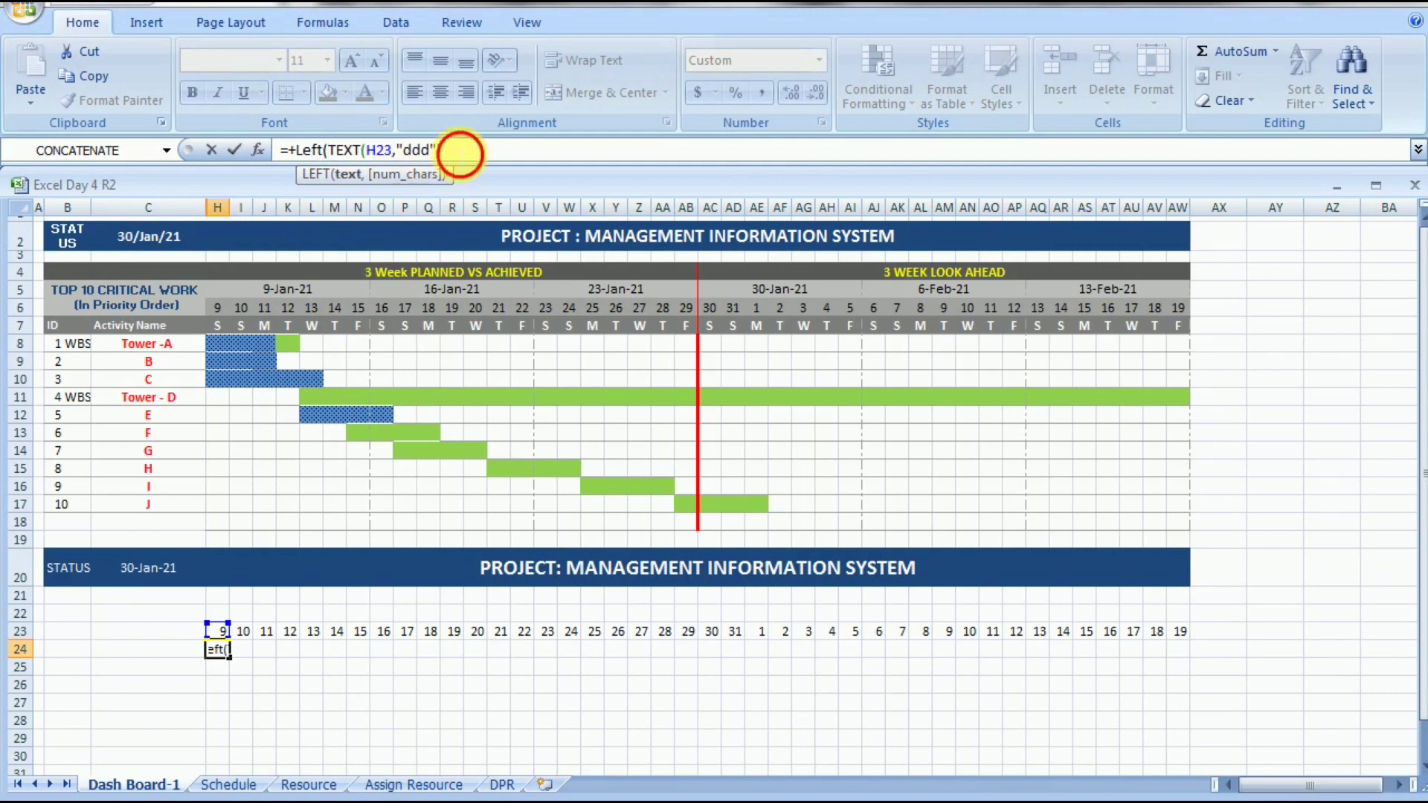
type("1")
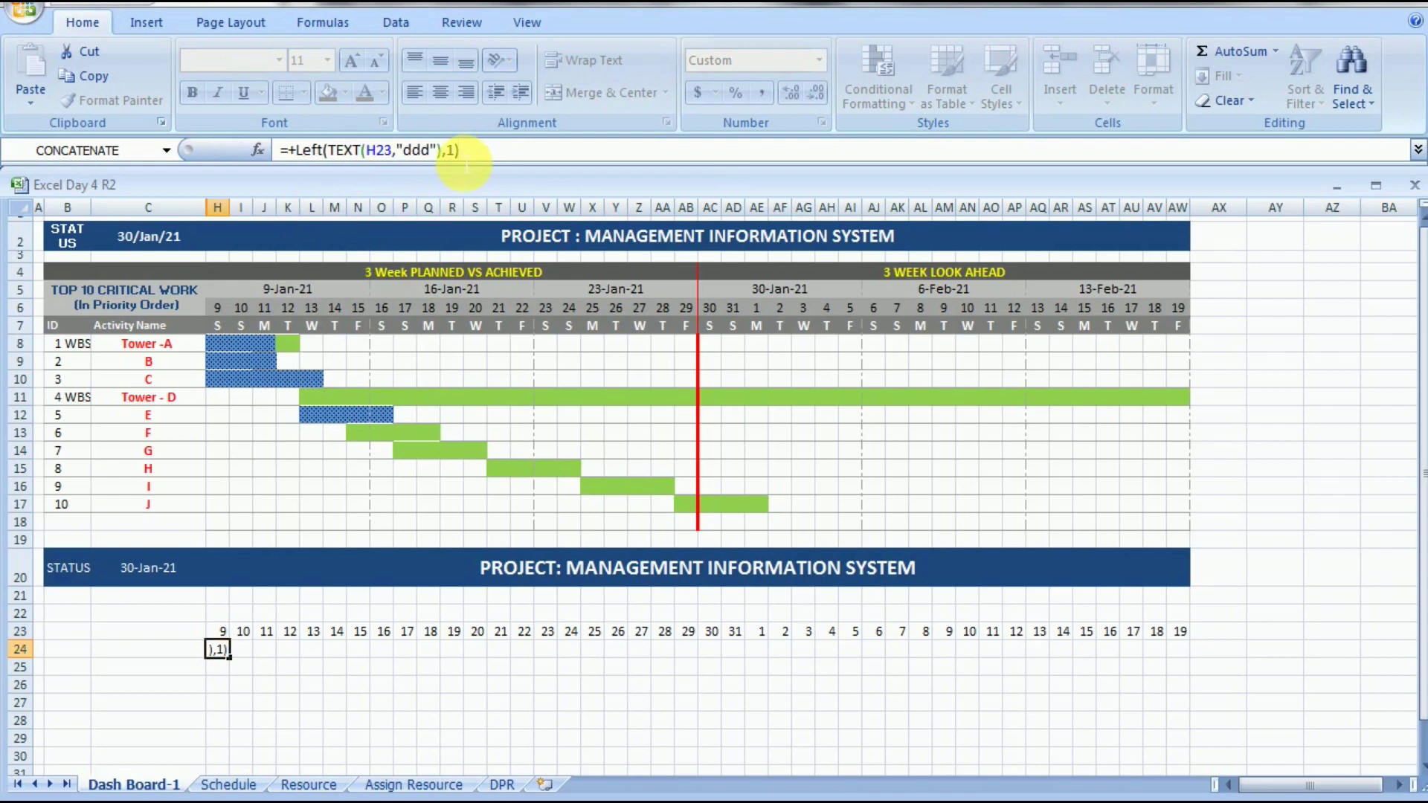
key("Return")
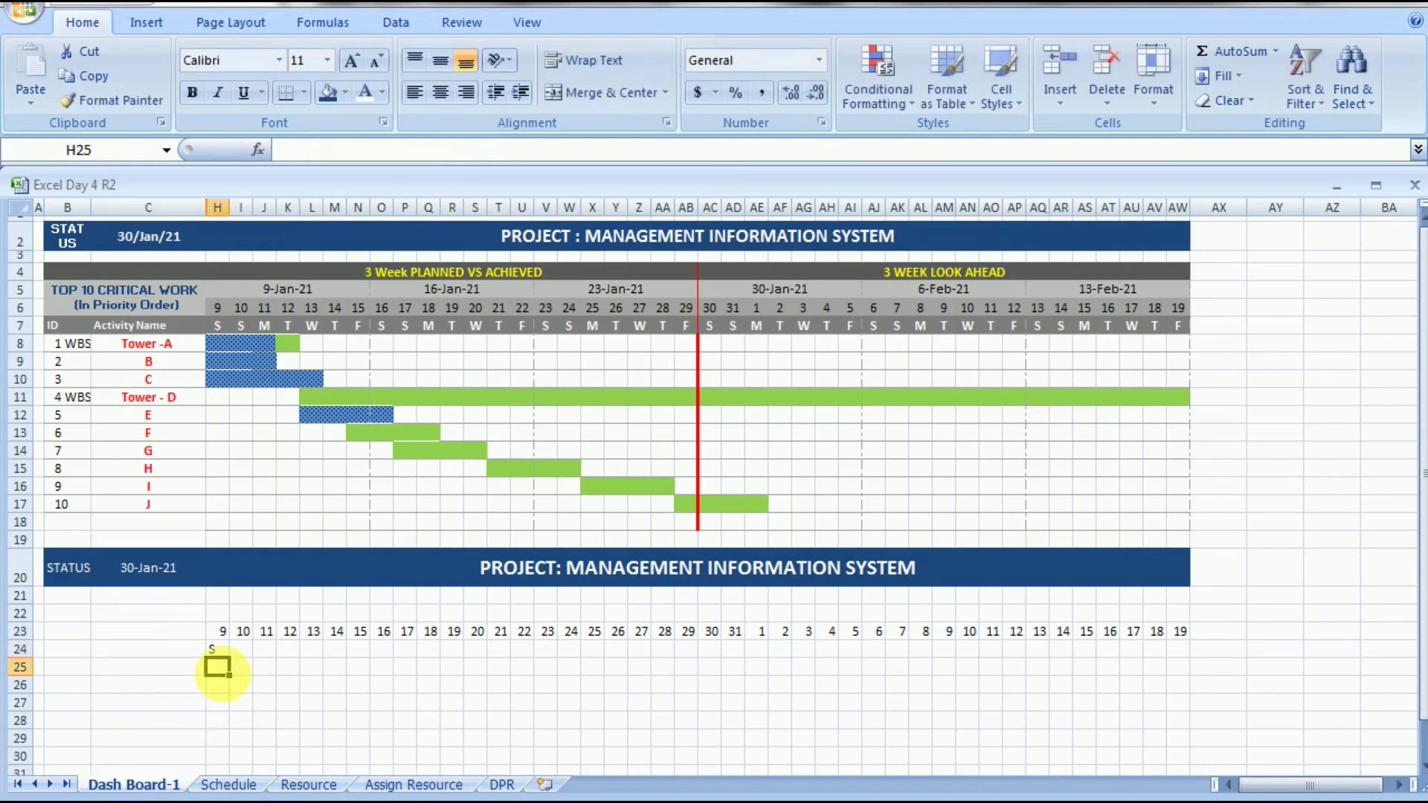
- Center the weekday letter in H24 and fill its formula across row 24 through column AW
left_click(227, 653)
left_click(440, 93)
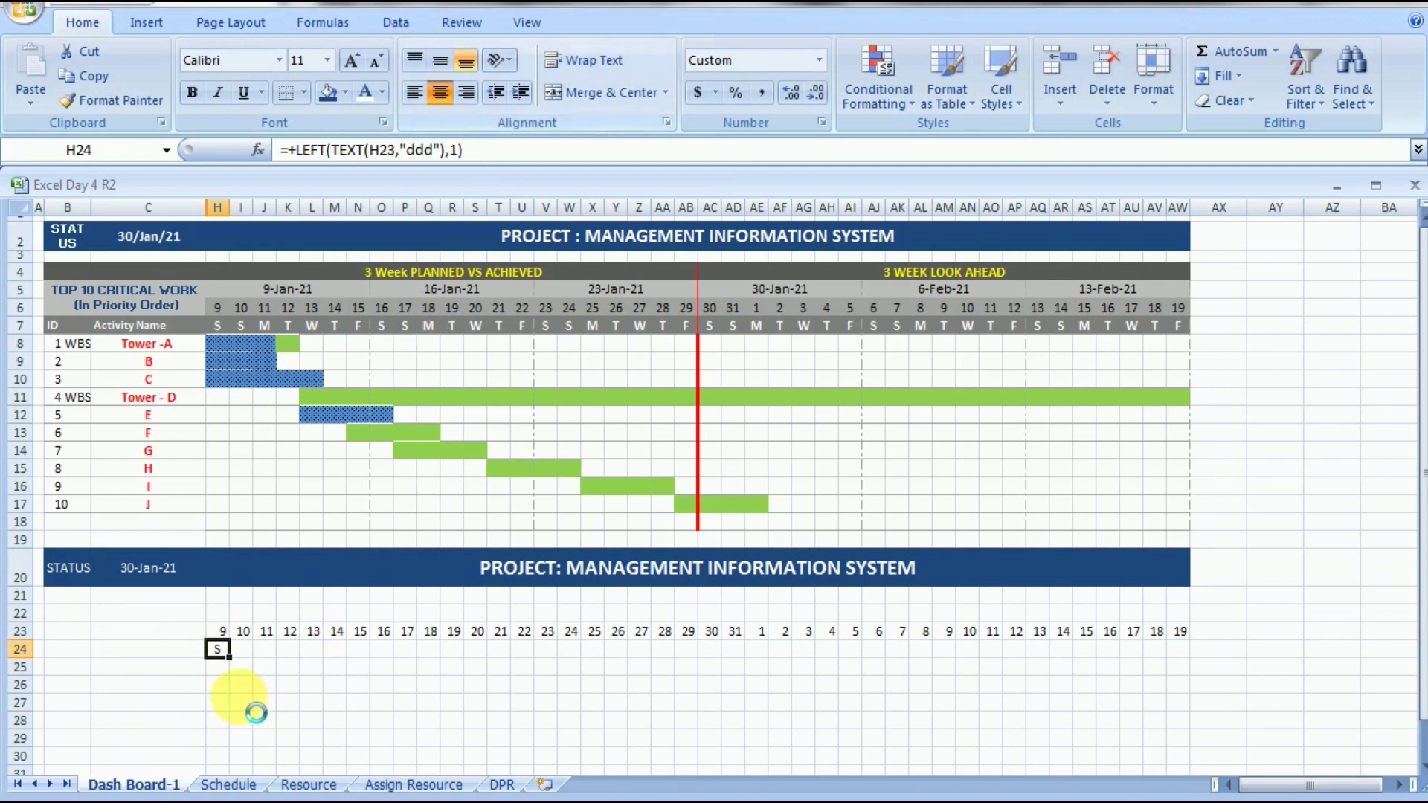
left_click(239, 696)
left_click(227, 654)
left_click_drag(226, 653, 1187, 649)
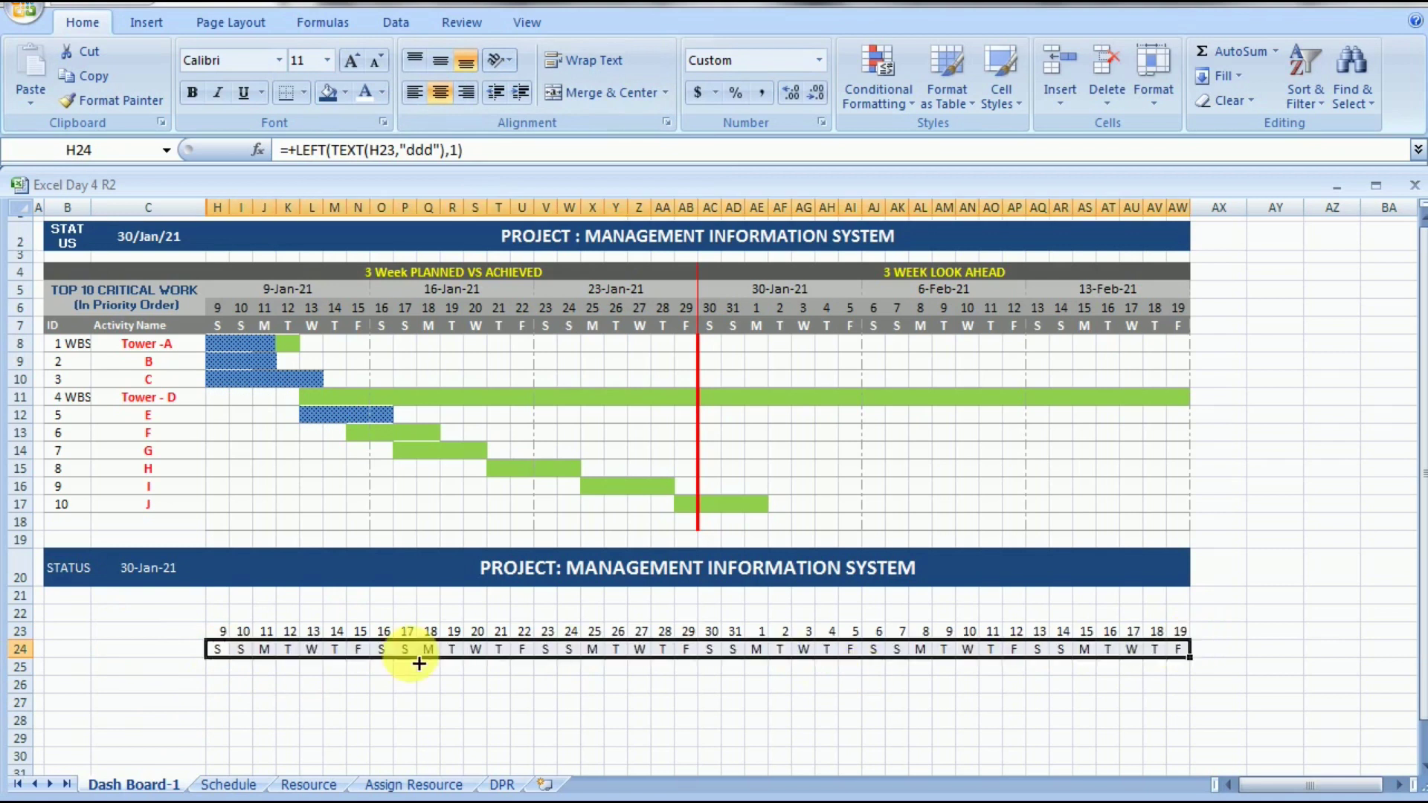
- Merge and center cells H22:N22 above the first seven days of the timeline
left_click(218, 617)
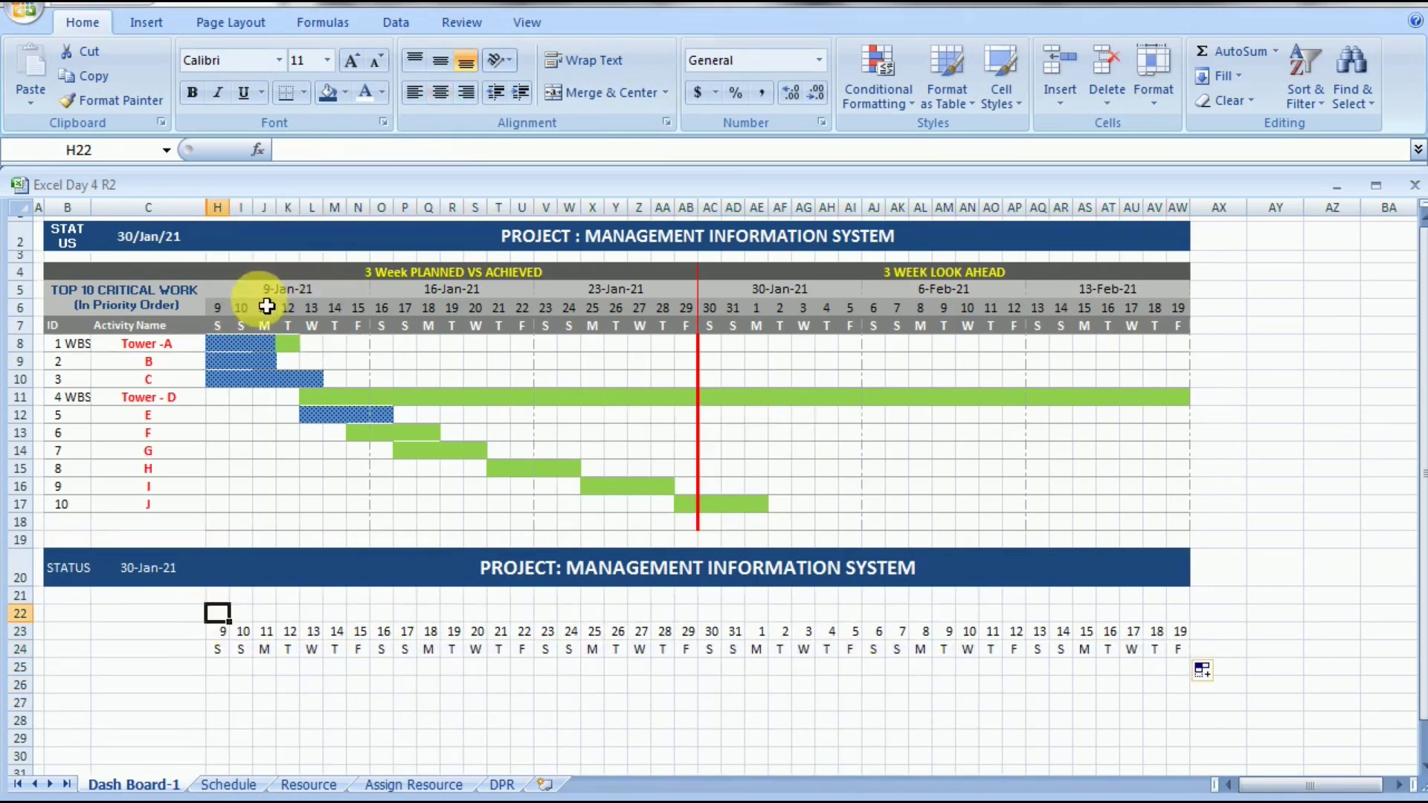
left_click_drag(219, 614, 319, 623)
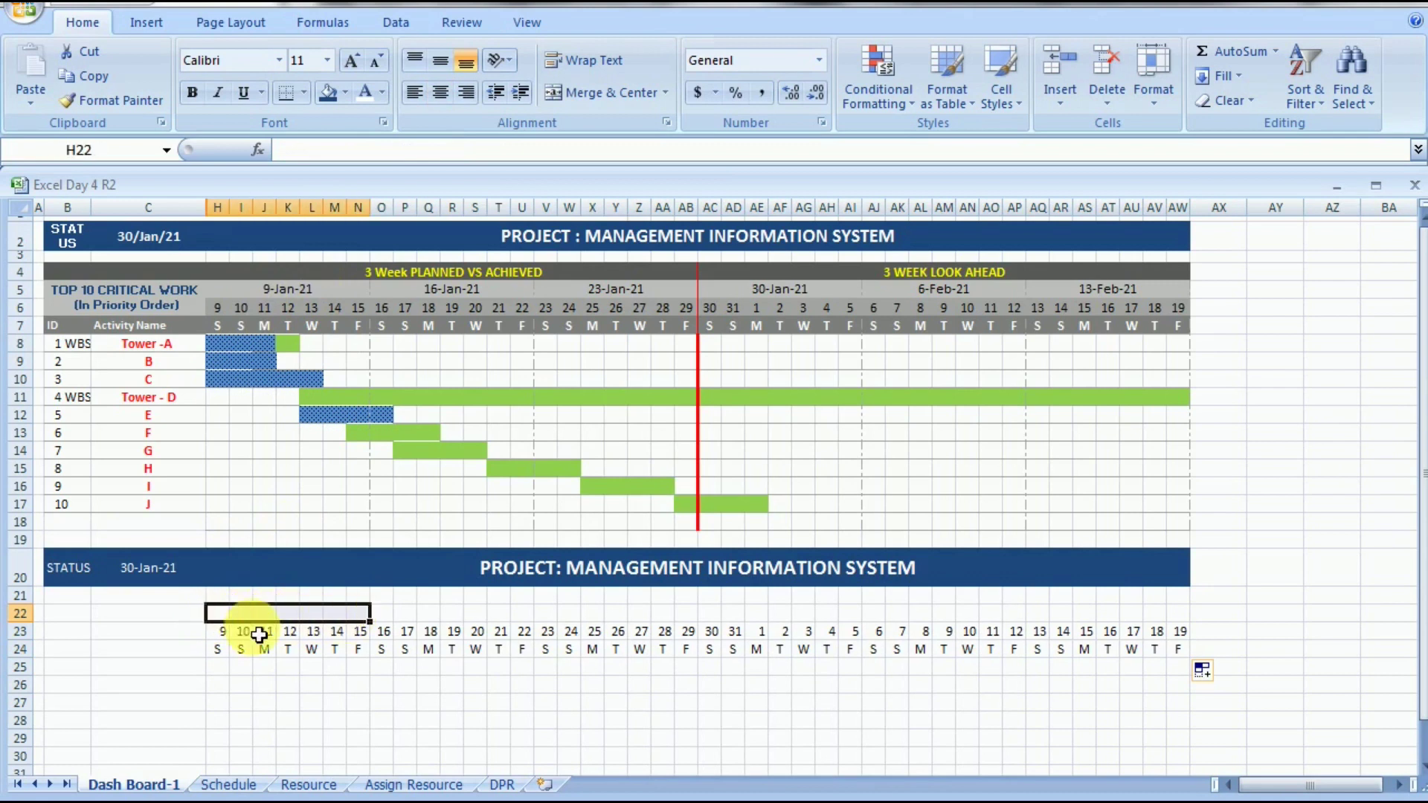
left_click_drag(223, 631, 362, 630)
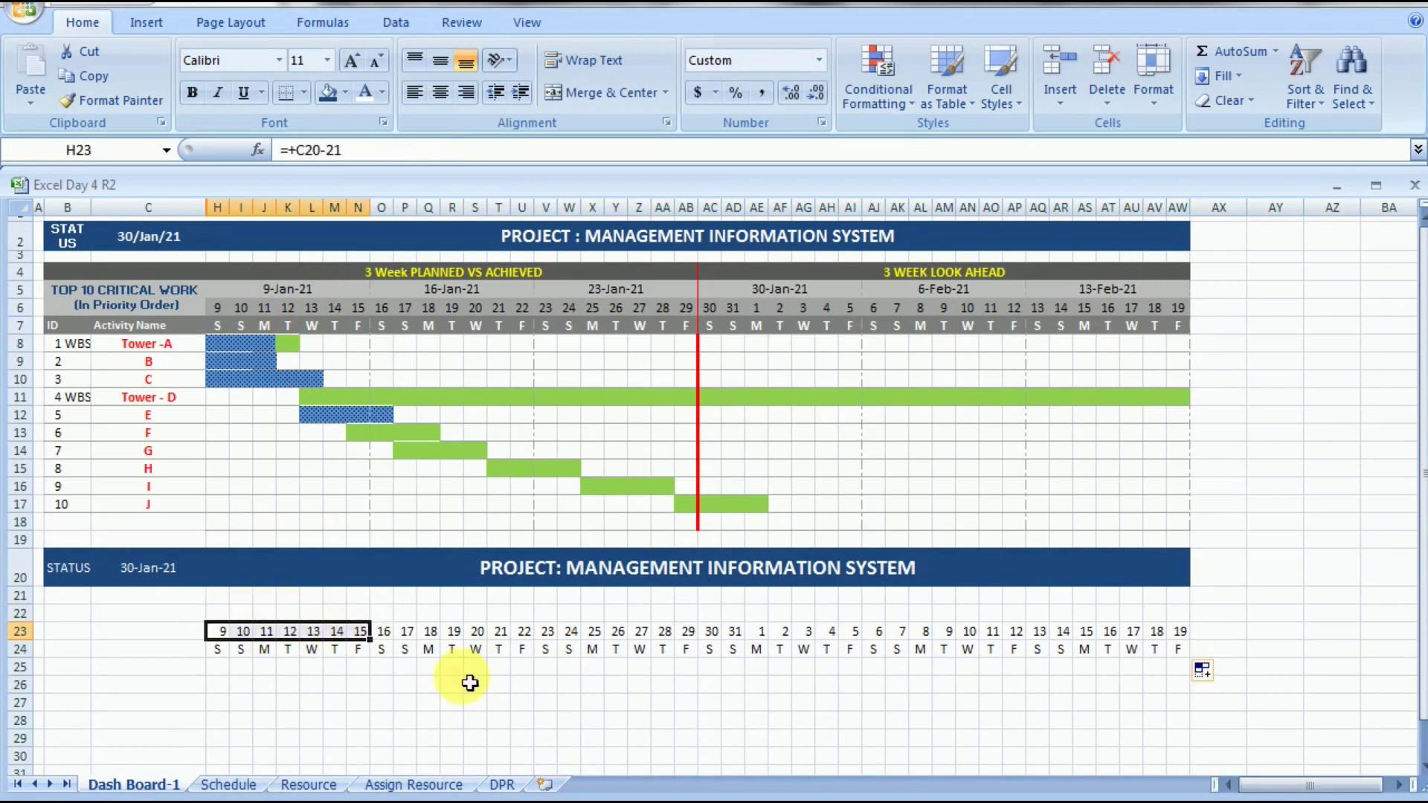
left_click_drag(227, 620, 358, 618)
left_click(597, 94)
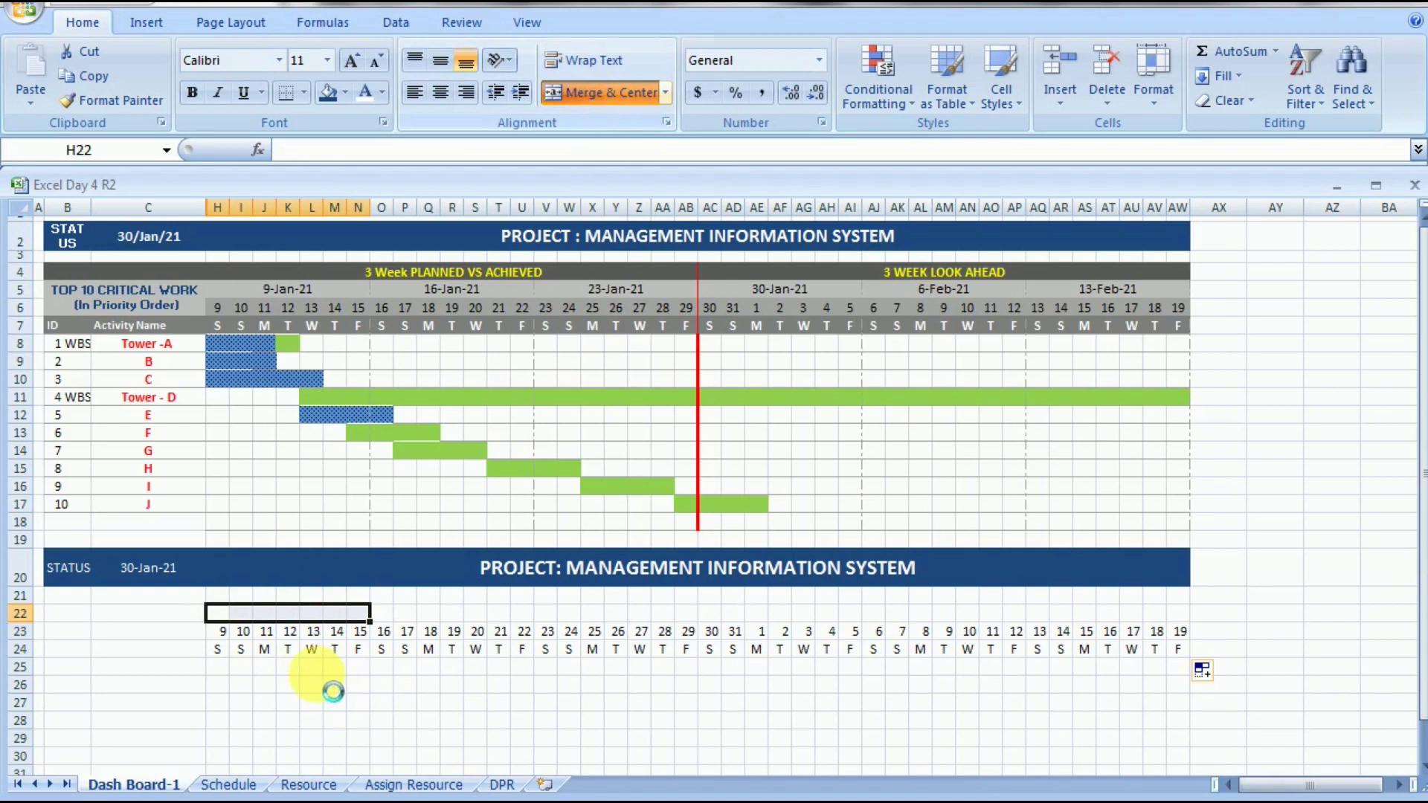
left_click(353, 701)
- Enter the formula +H23+1 in the merged week header cell H22
left_click(271, 622)
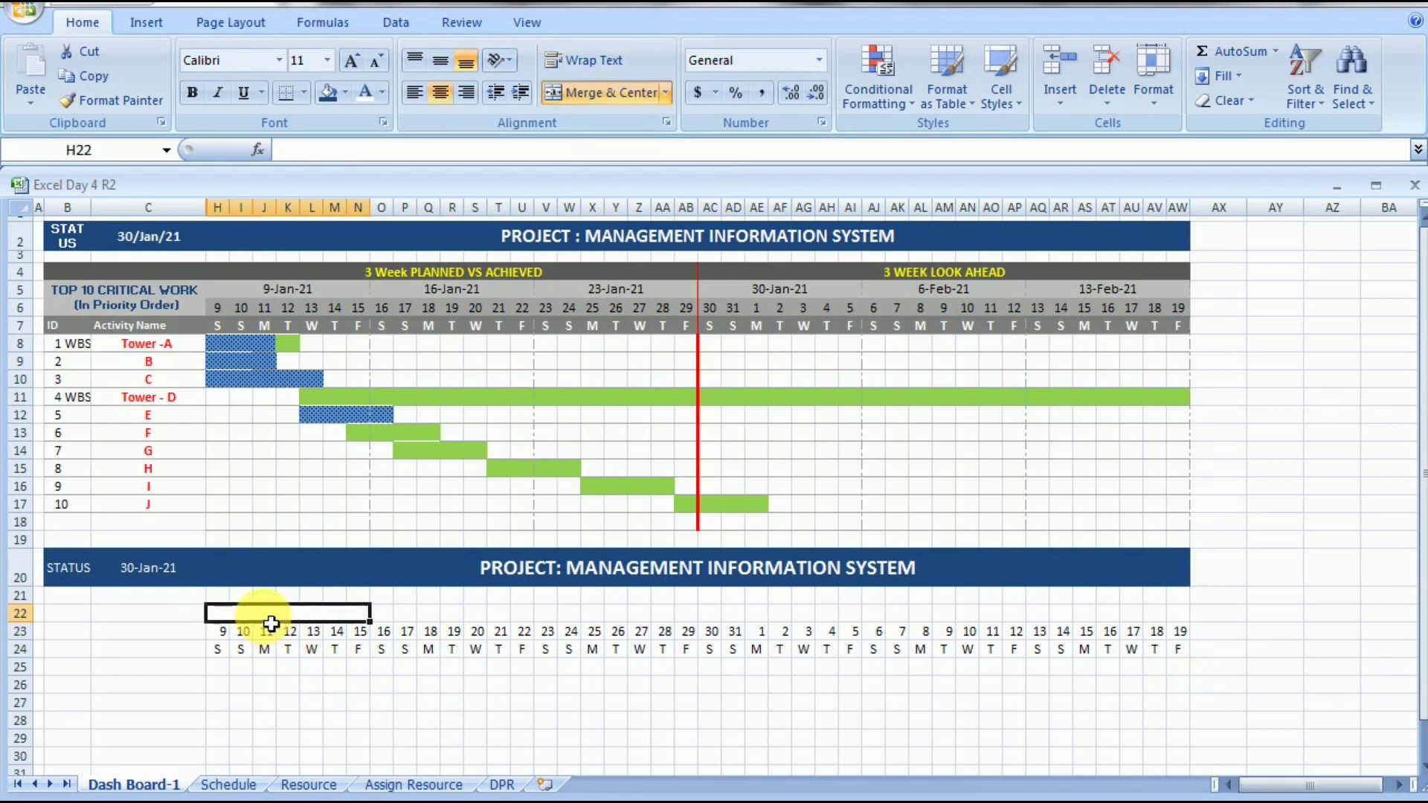
type("+")
left_click(223, 636)
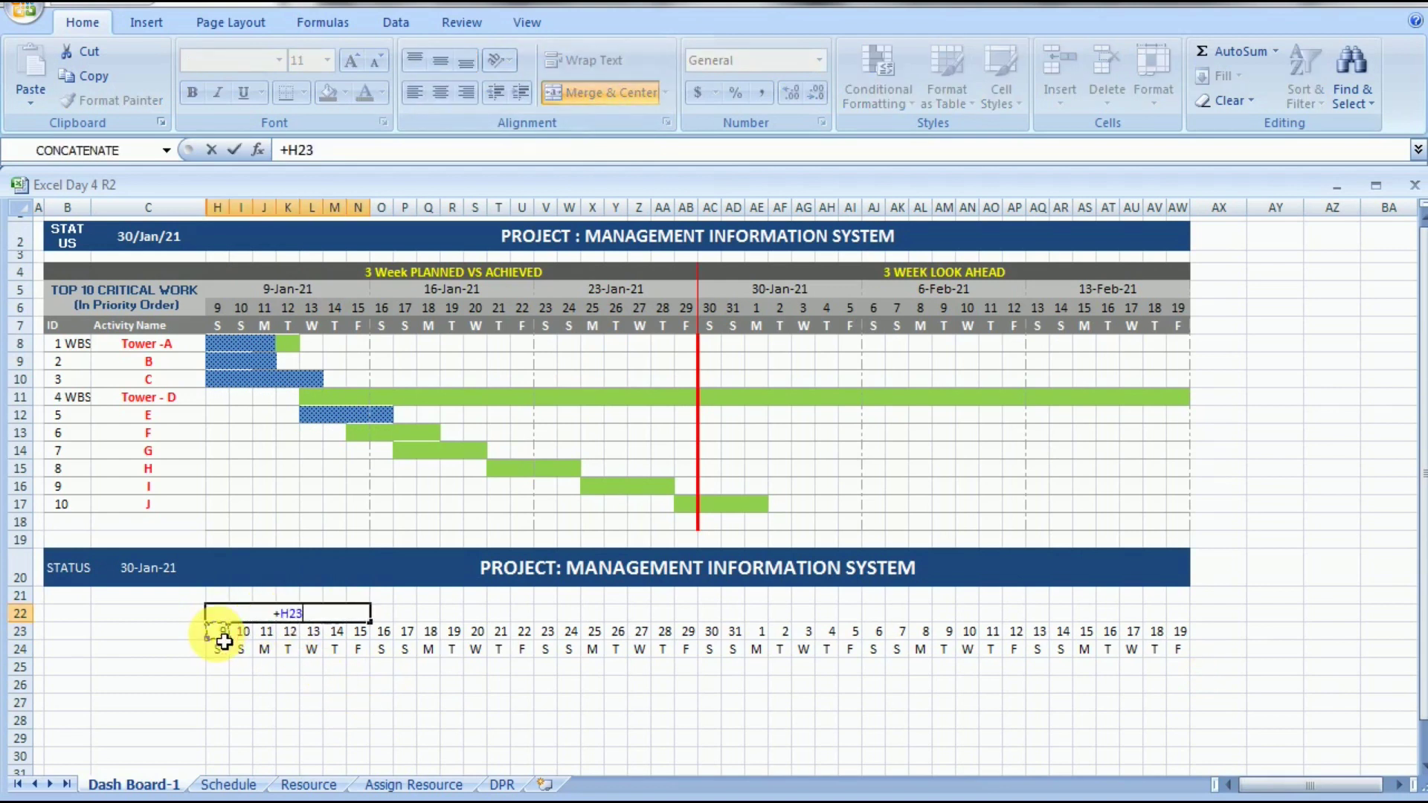
type("+1")
left_click(298, 706)
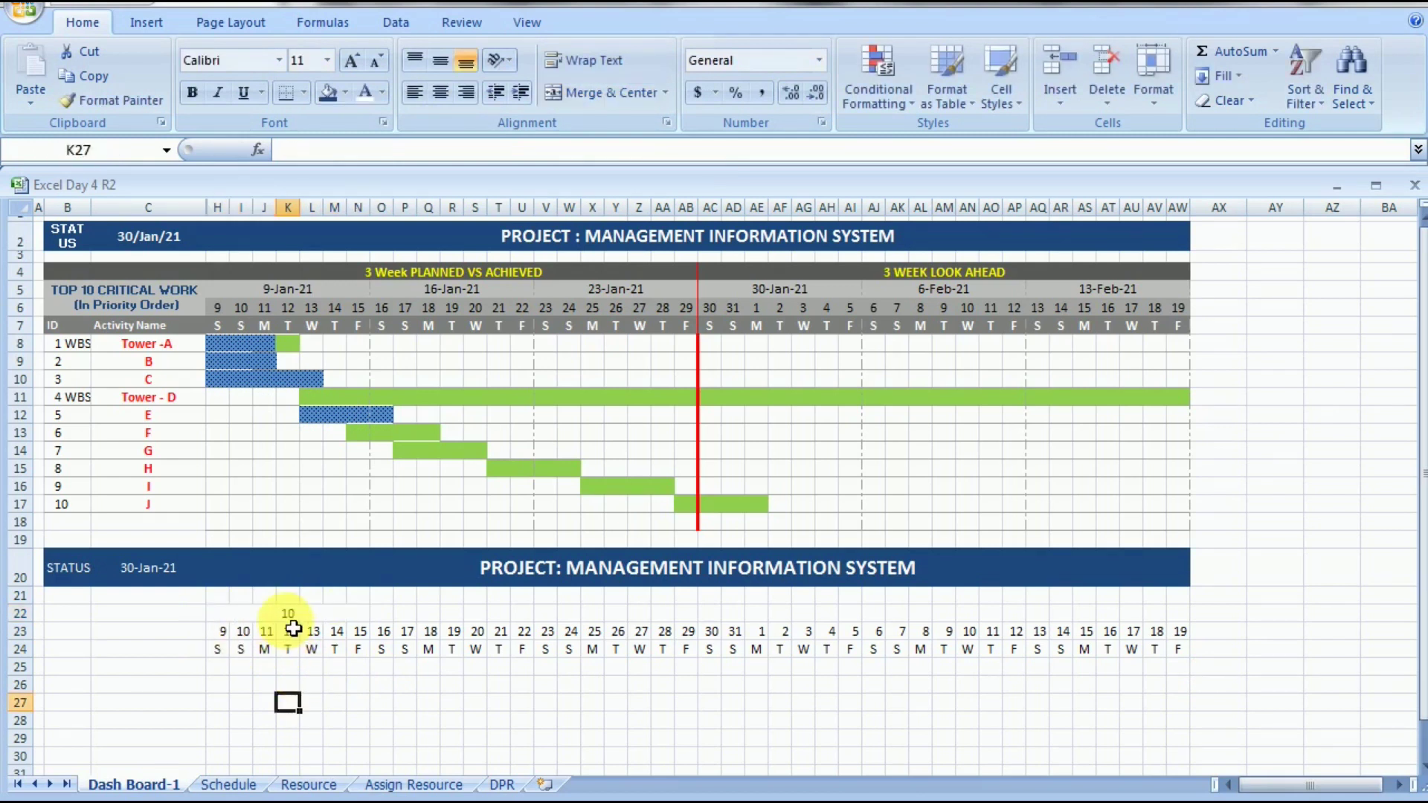
- Compare with the reference week header formula in H5 and correct the merged cell H22 to =+H23
left_click(287, 614)
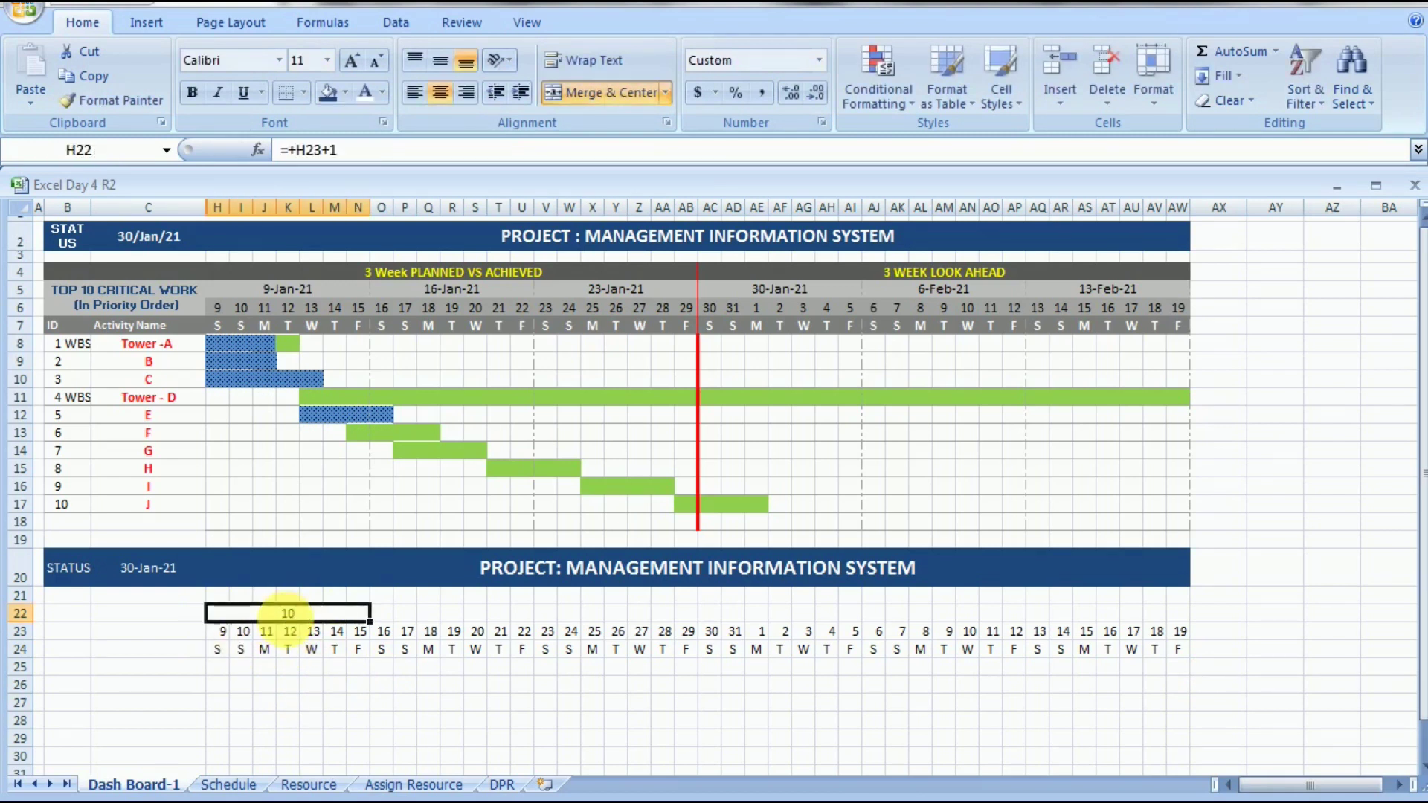
left_click(275, 297)
left_click(305, 150)
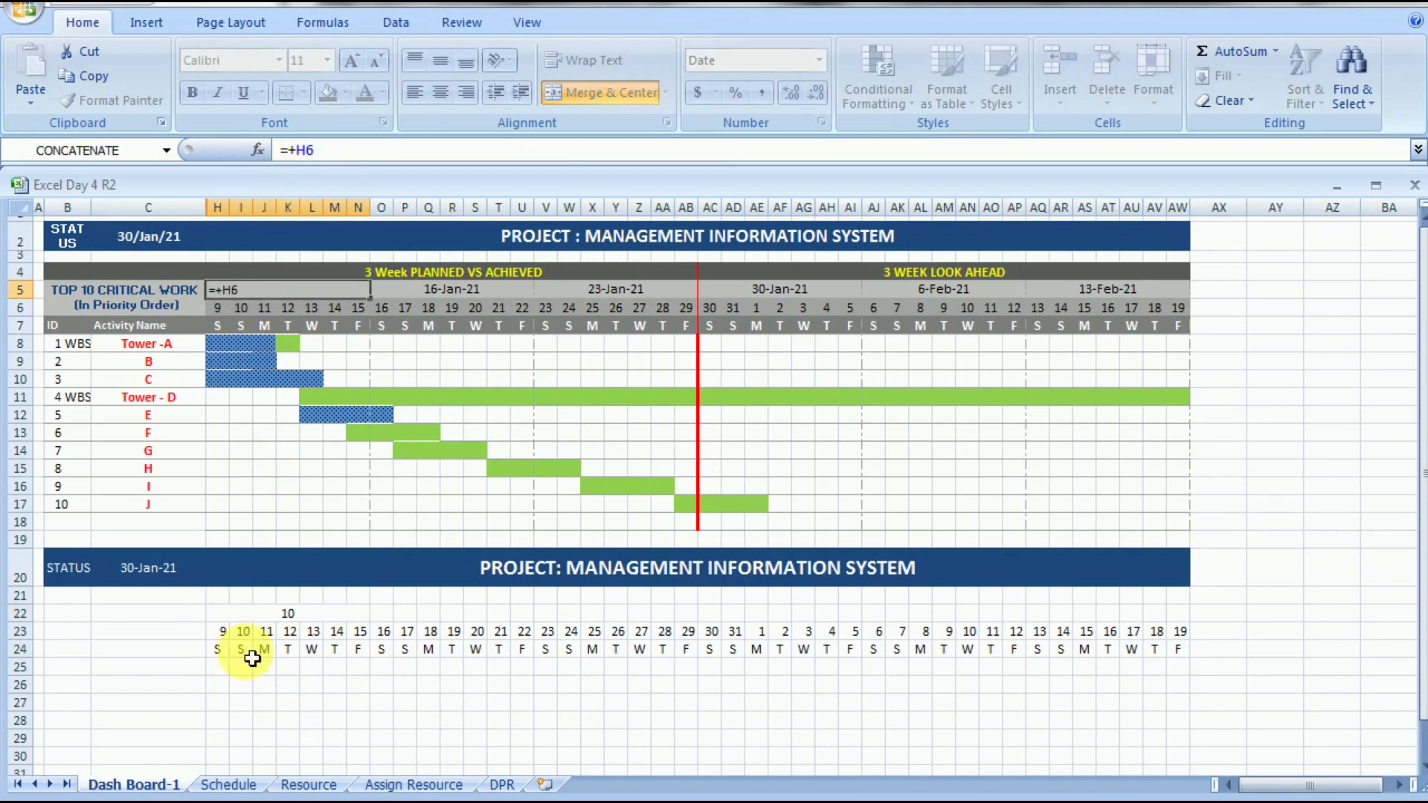
left_click(265, 614)
left_click(360, 156)
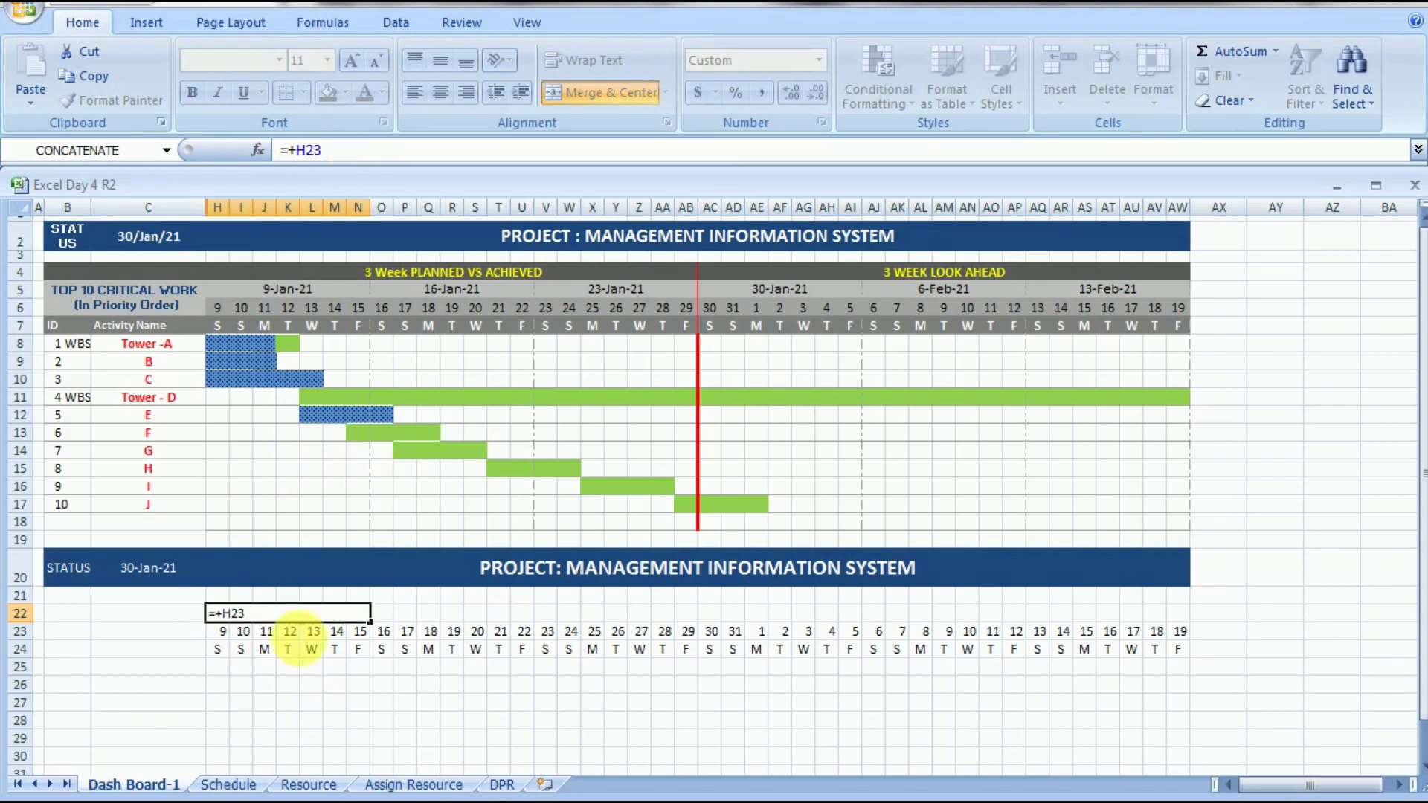
- Format the merged week header cell H22 as a date using the 14-Mar-01 type
left_click(217, 631)
left_click(274, 618)
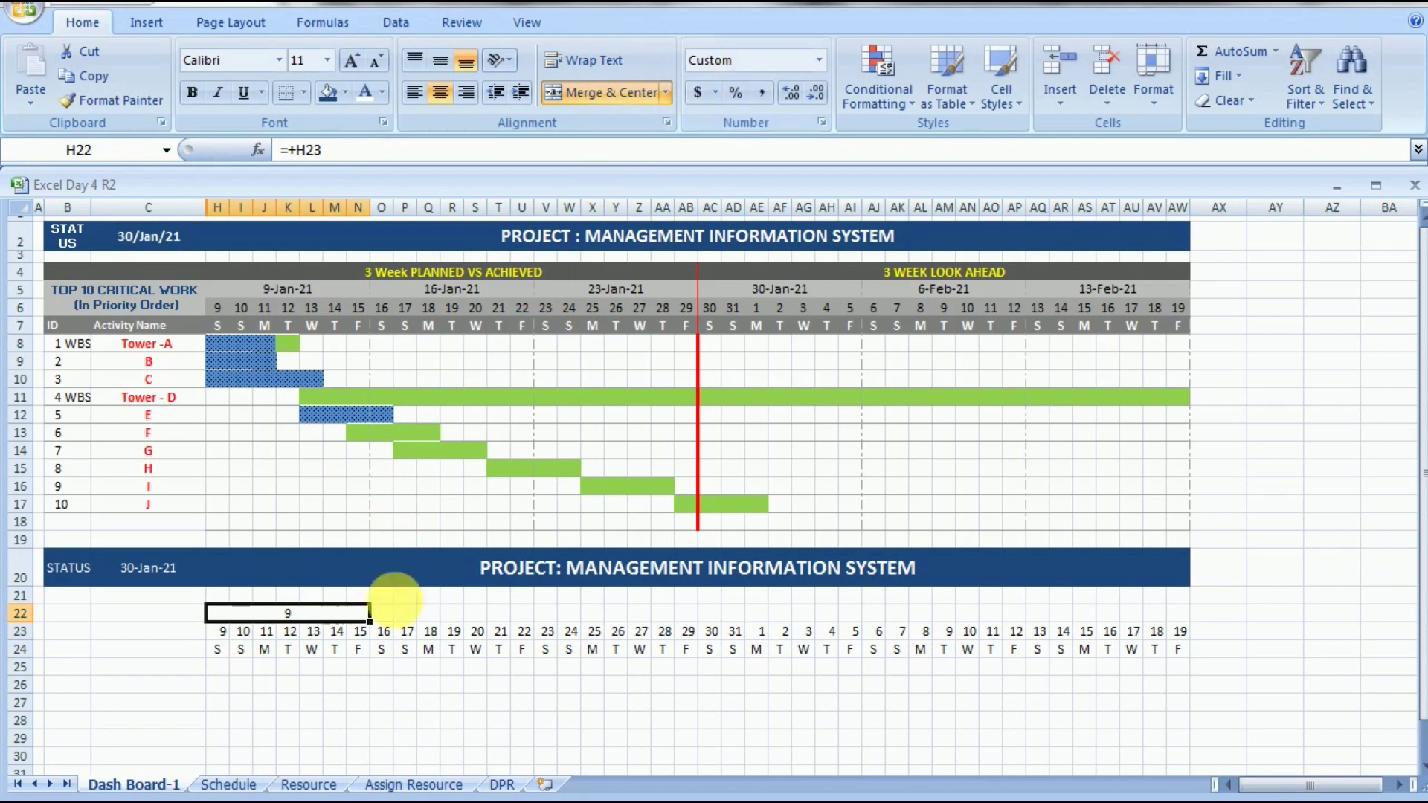
right_click(333, 606)
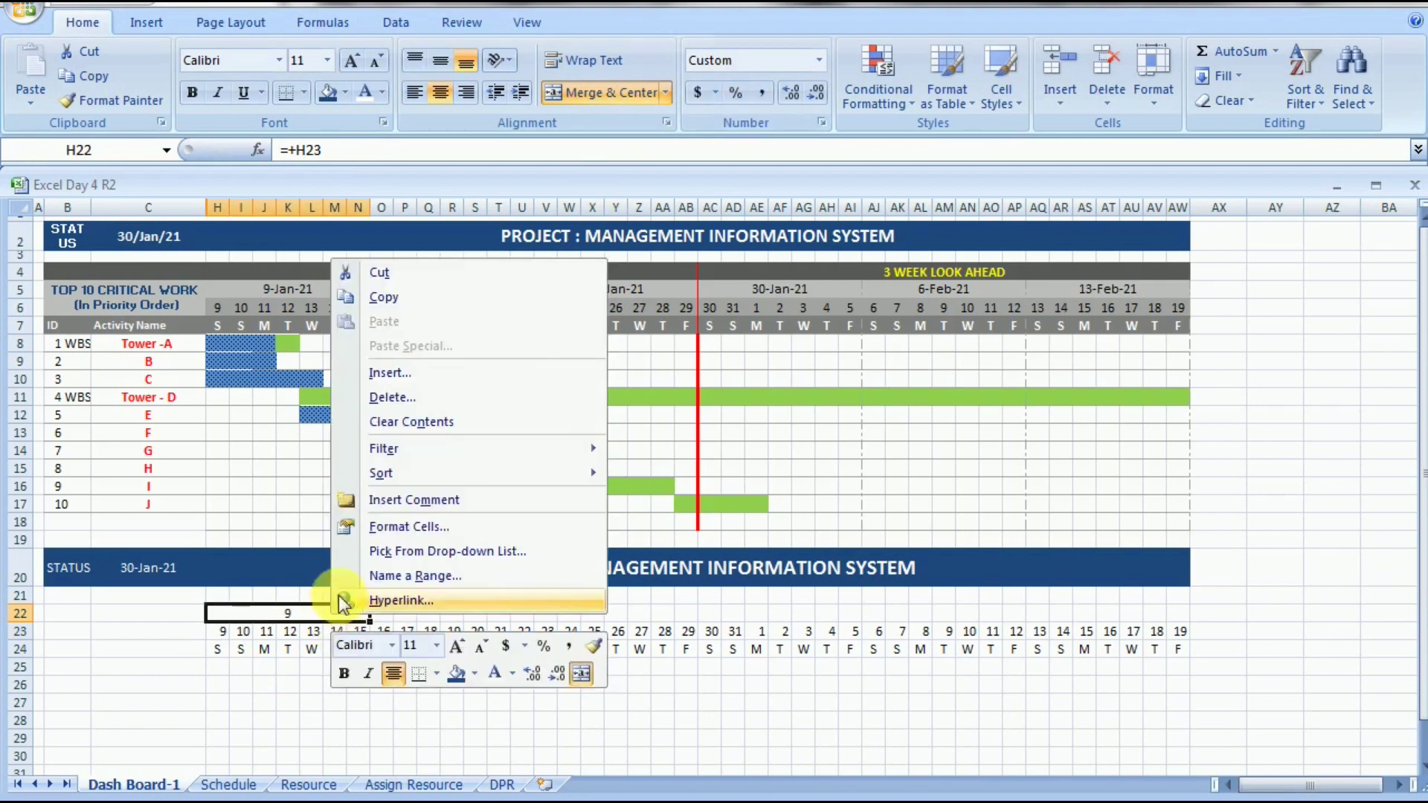
left_click(360, 529)
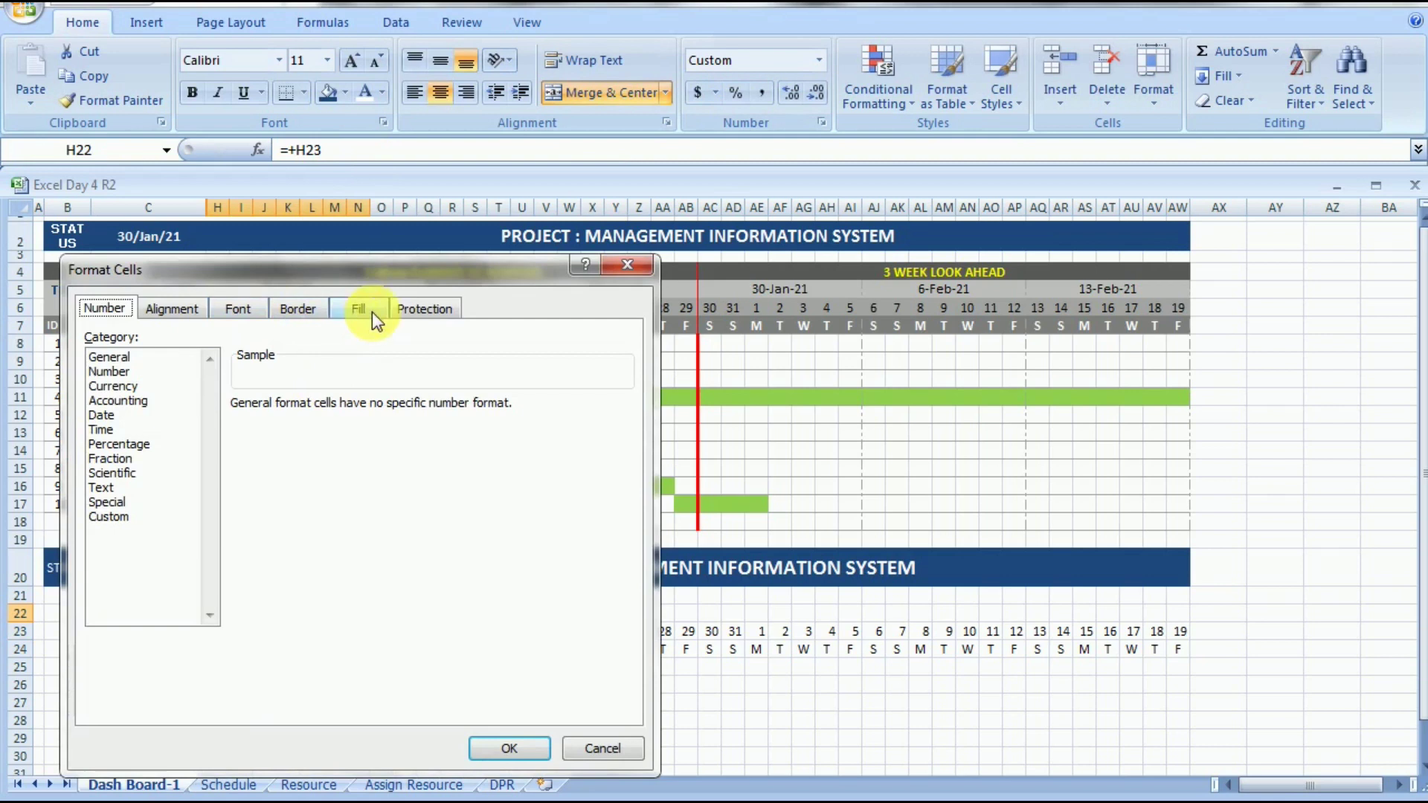
left_click(128, 418)
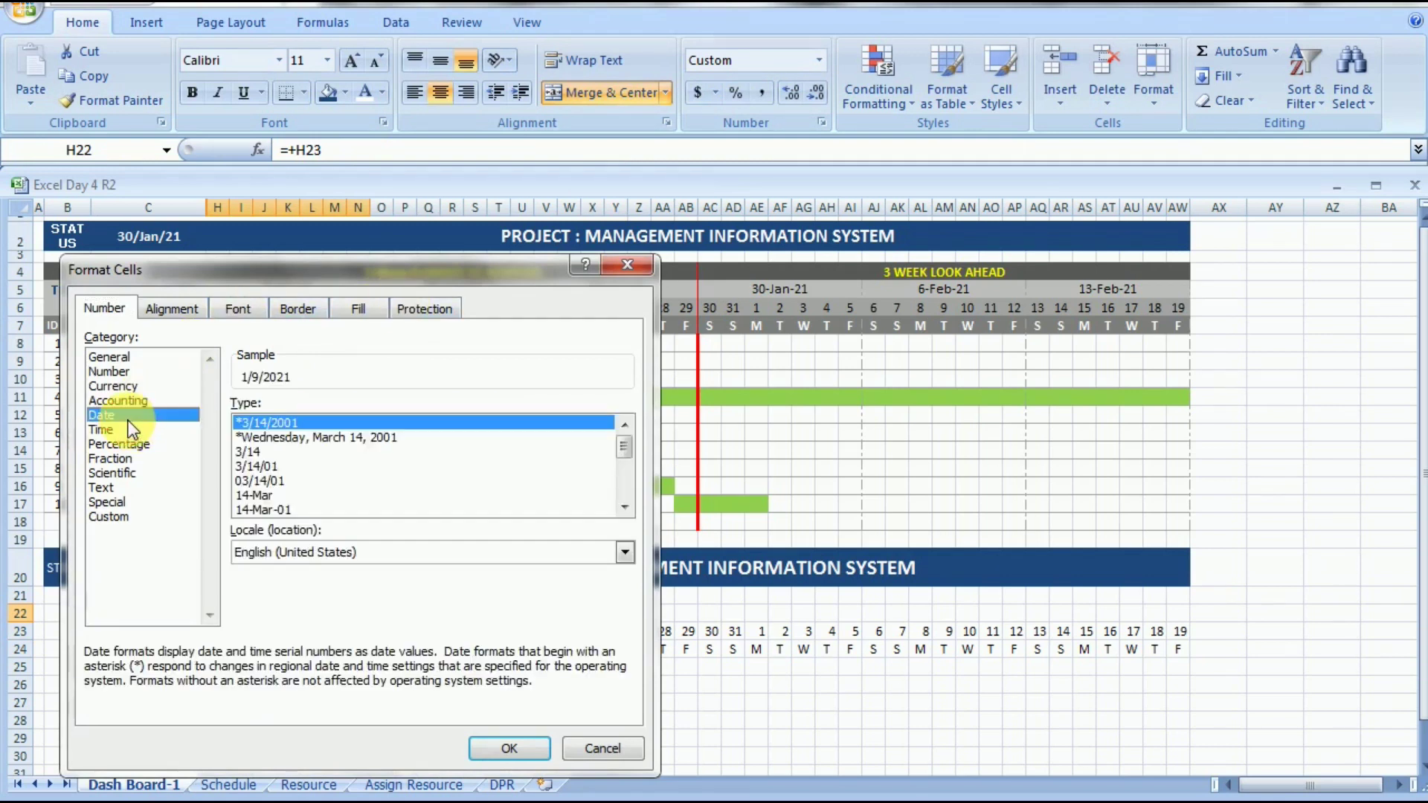
left_click(253, 505)
left_click(485, 743)
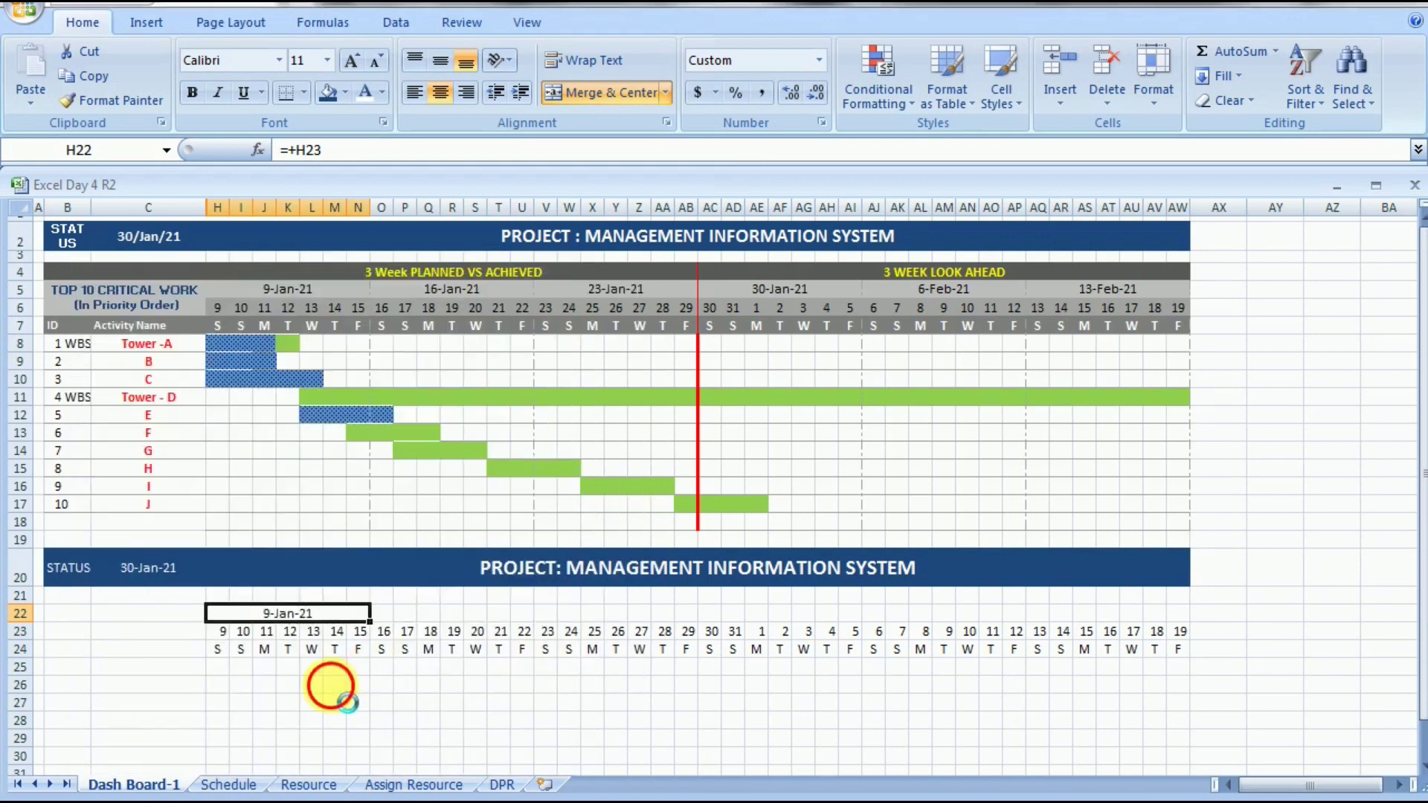
- Fill the merged week header in H22 across row 22 through column AW
left_click(335, 684)
left_click(328, 615)
left_click_drag(371, 627, 1190, 620)
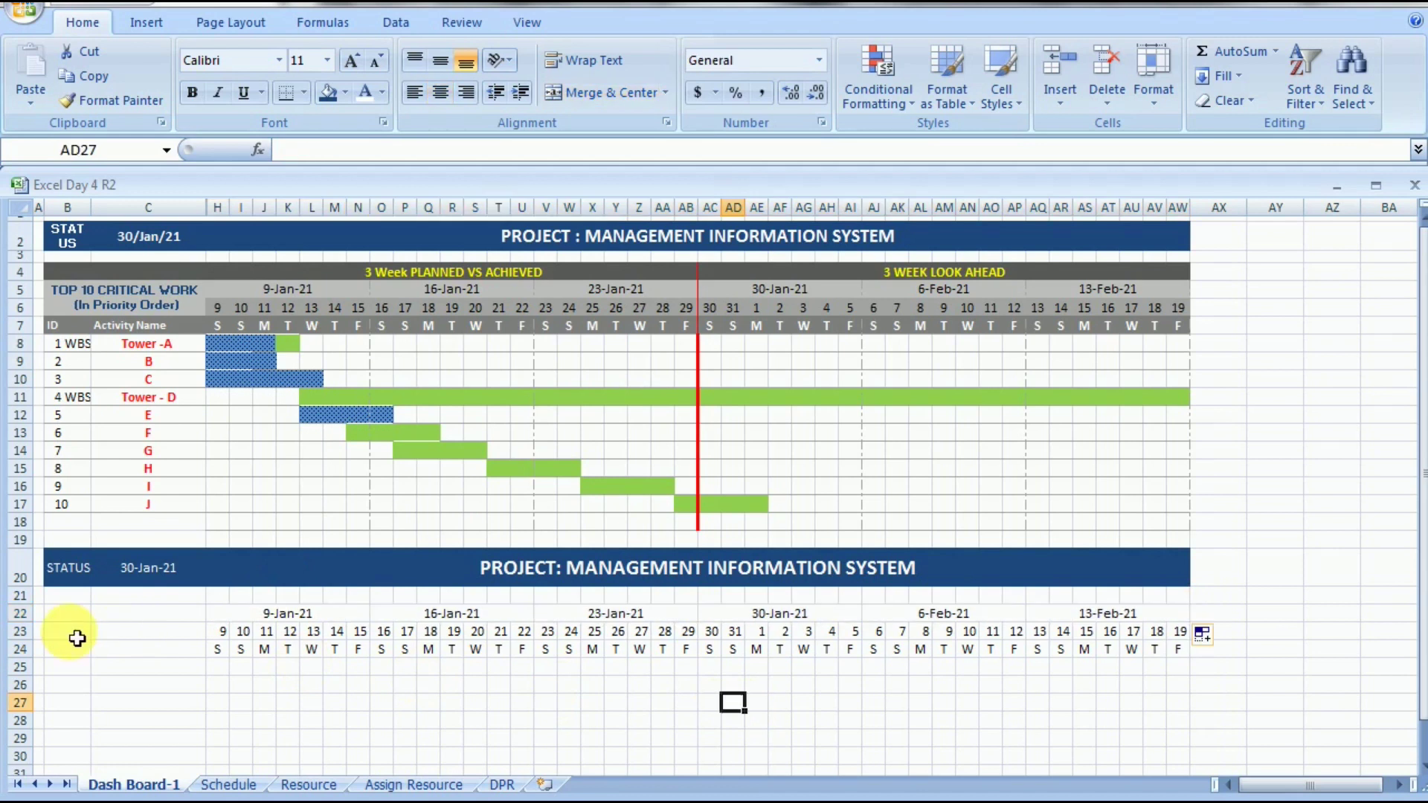
- Insert a blank row at row 22, above the week header dates
left_click(27, 614)
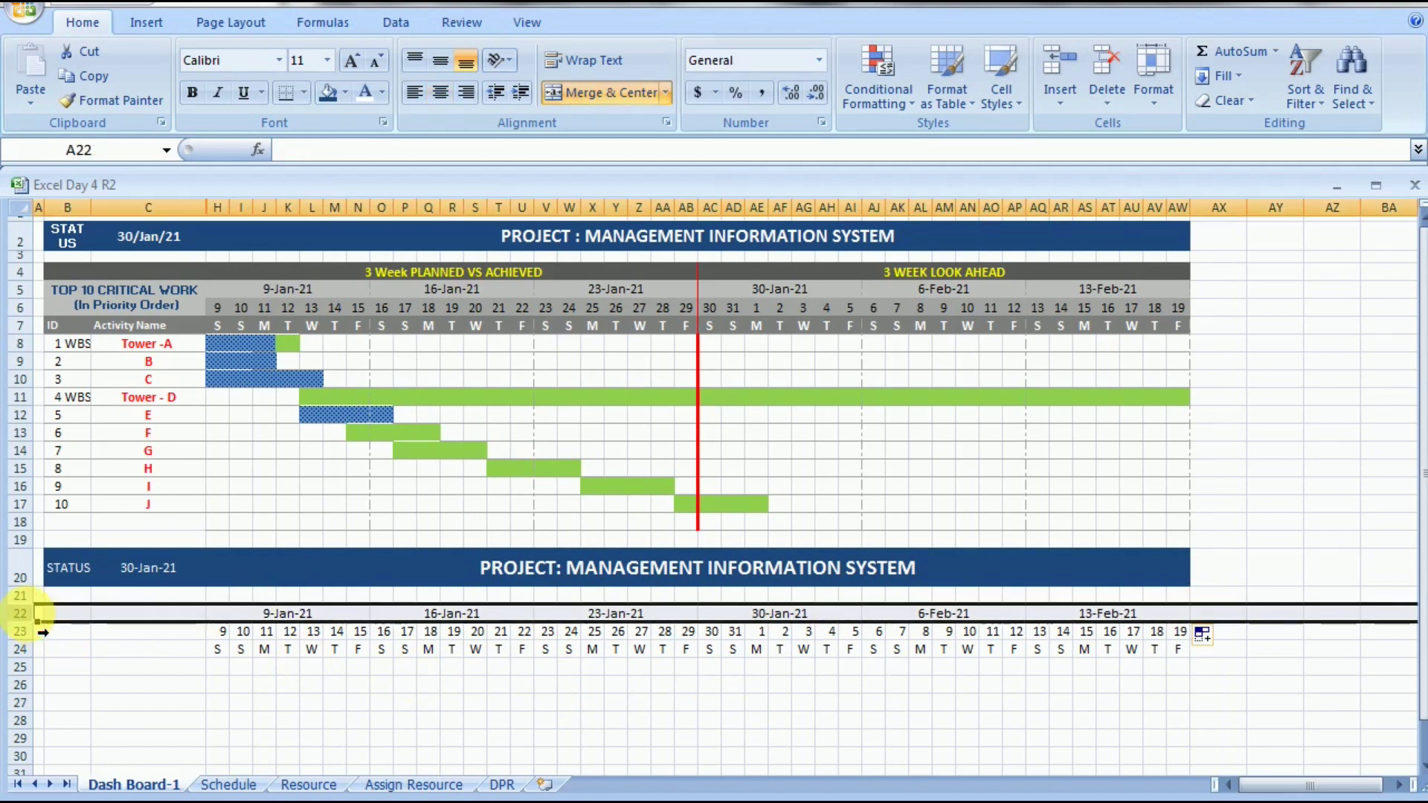
right_click(27, 615)
left_click(80, 474)
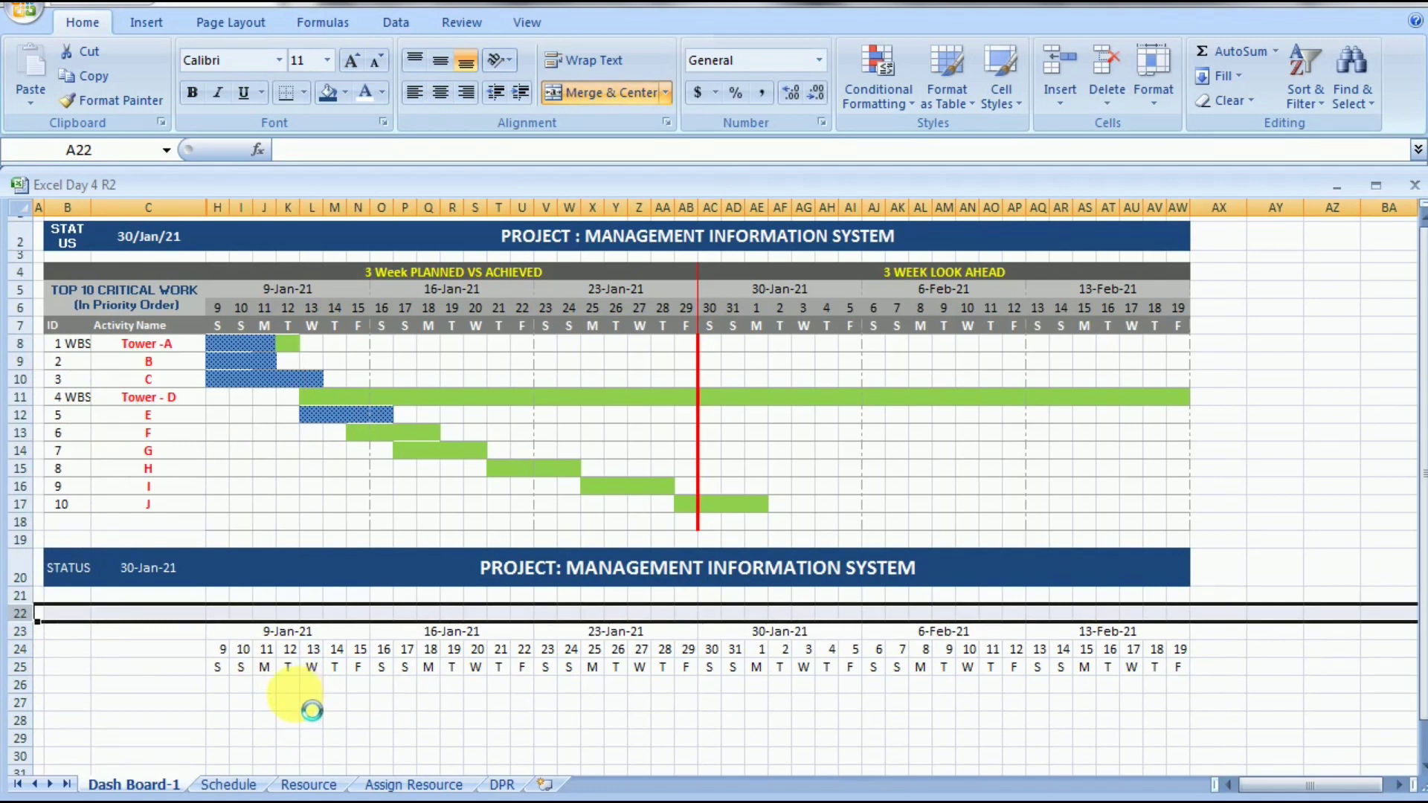
left_click(311, 685)
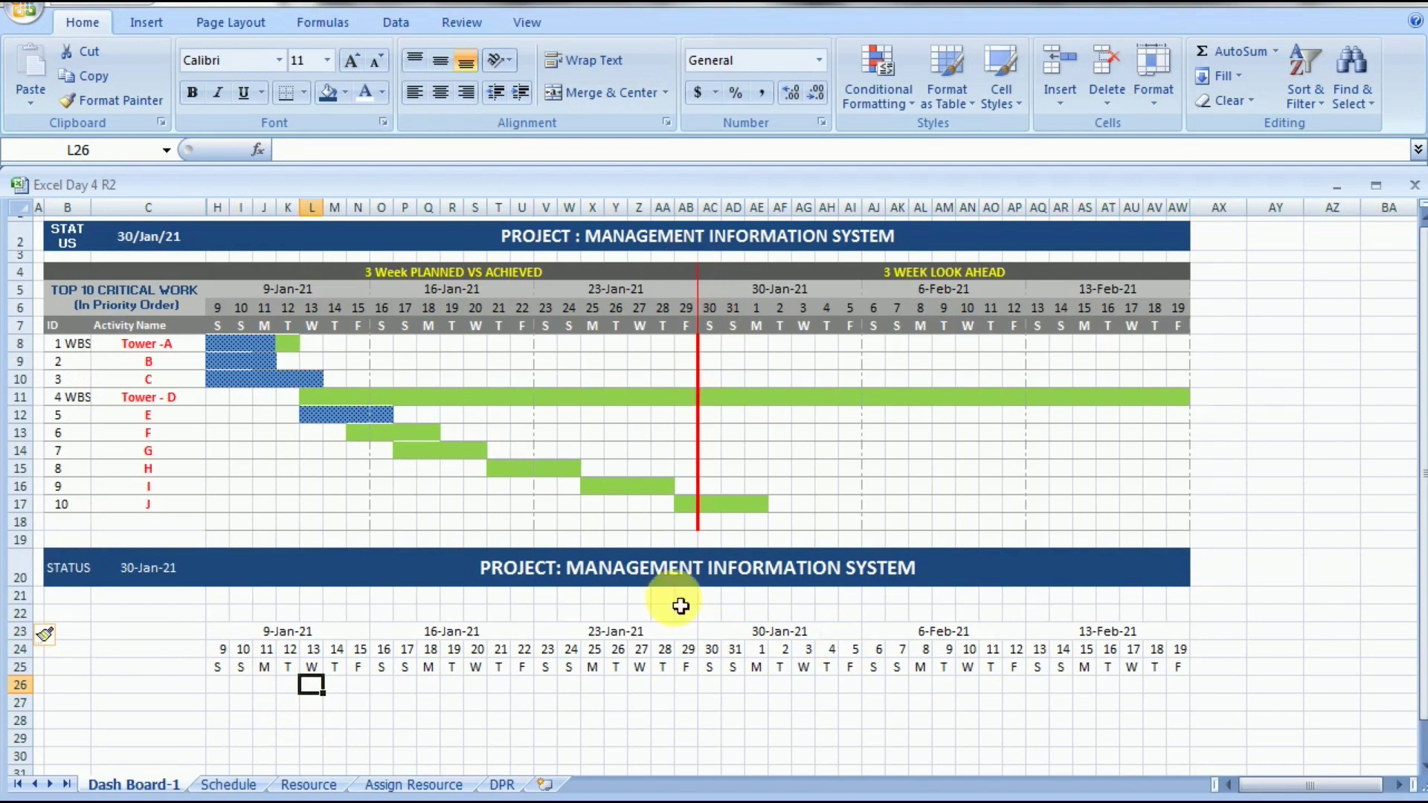
- Merge and center H22:AB22 above the first three weeks and AC22:AW22 above the last three
left_click_drag(686, 611, 230, 615)
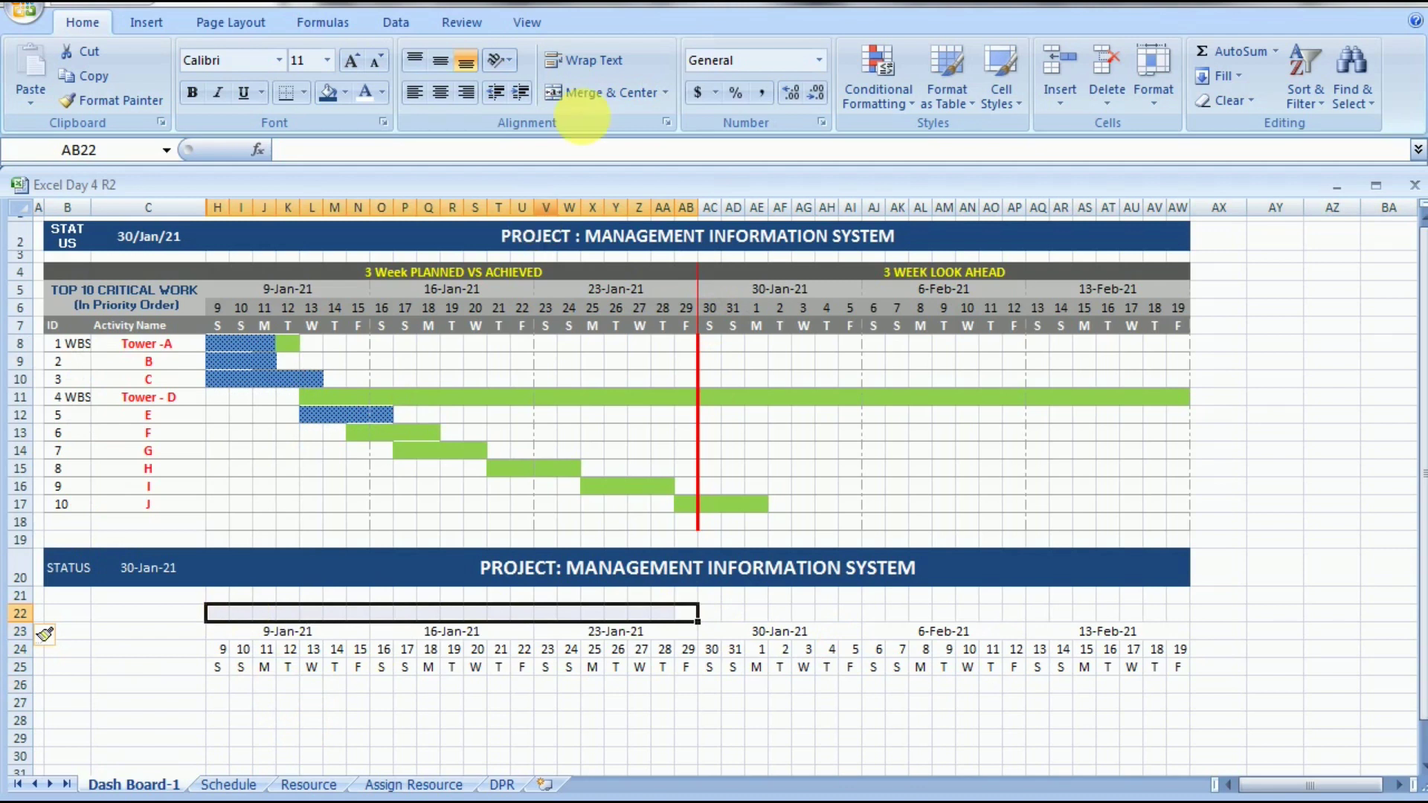
left_click(582, 94)
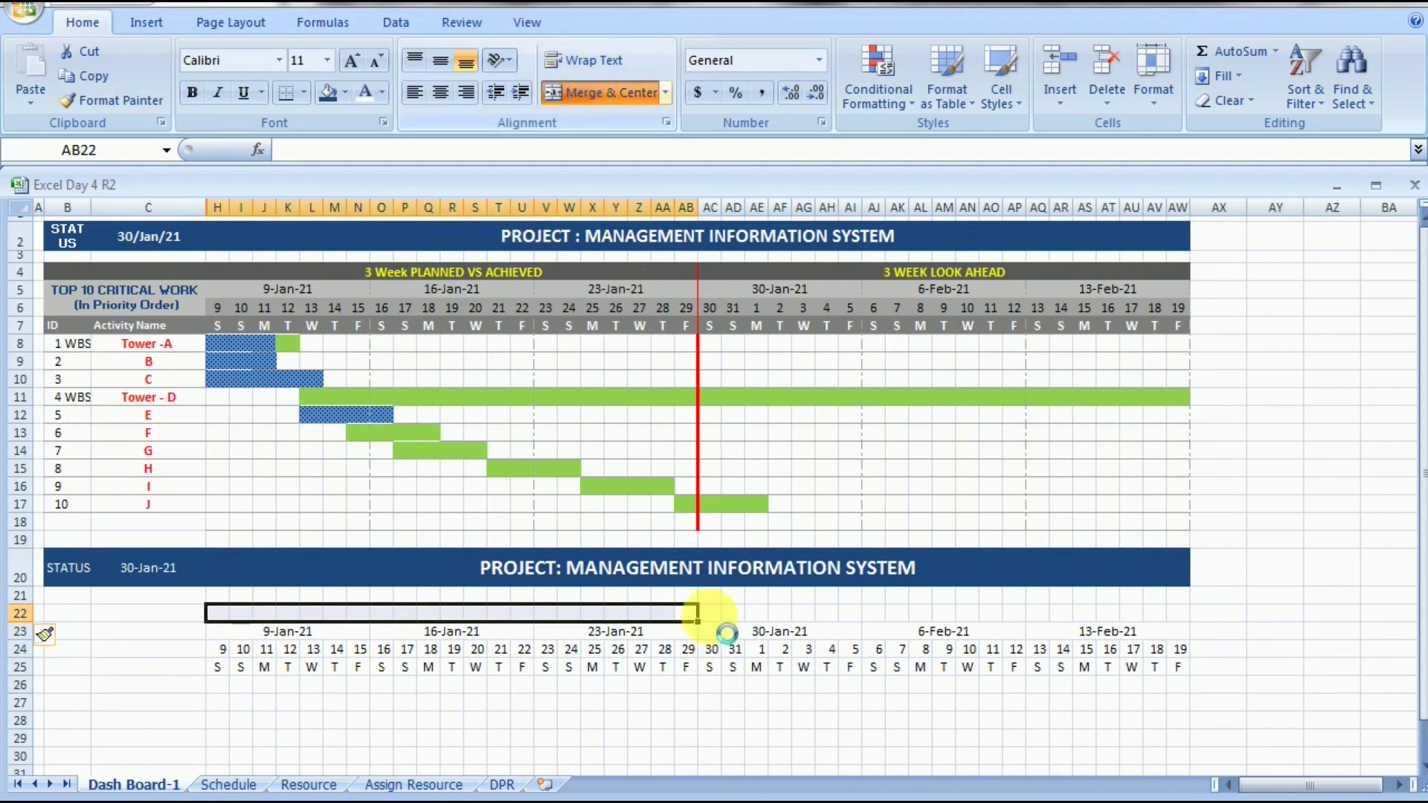
left_click_drag(710, 614, 1184, 620)
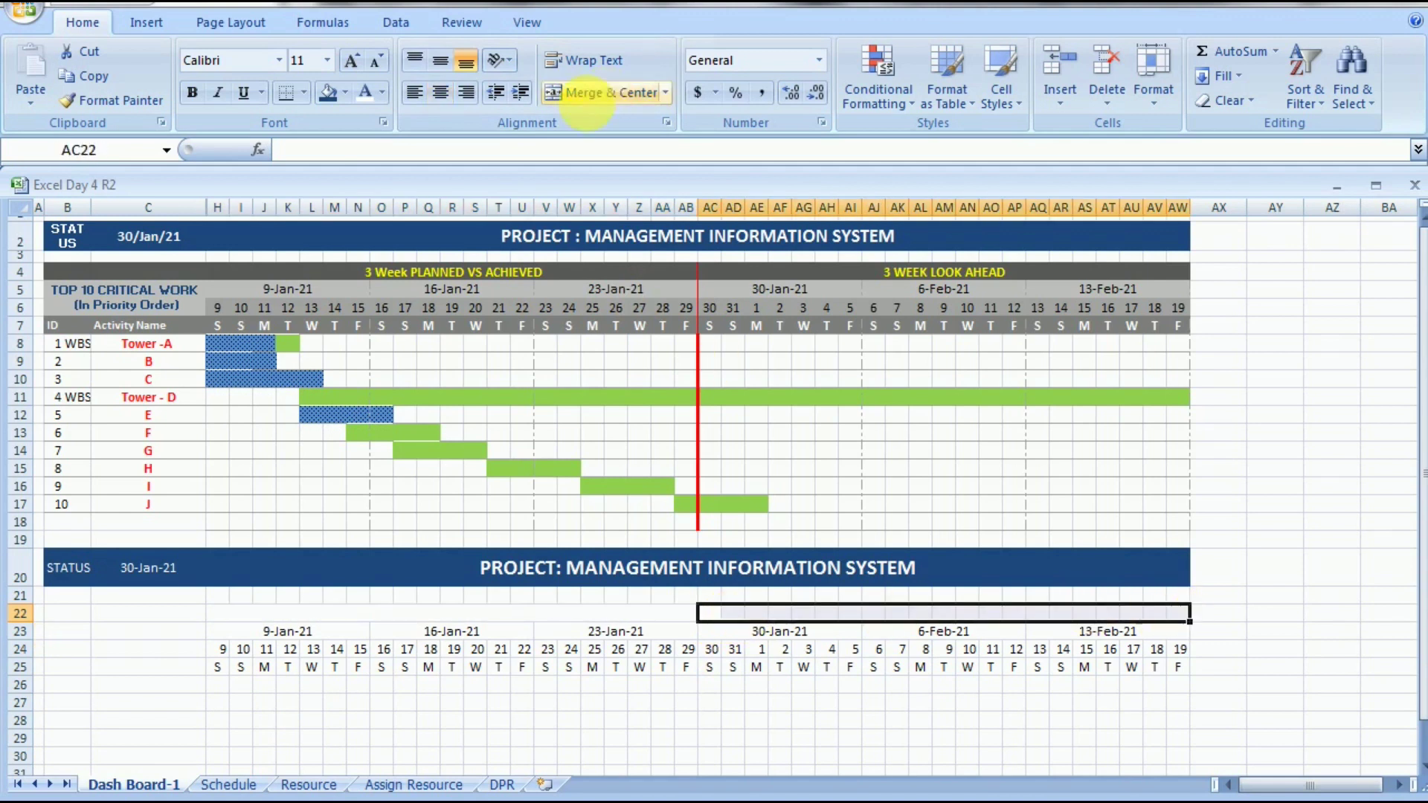
left_click(583, 93)
- Merge and center cells B23:C24 beside the week and day rows
left_click_drag(197, 650, 78, 634)
left_click(584, 92)
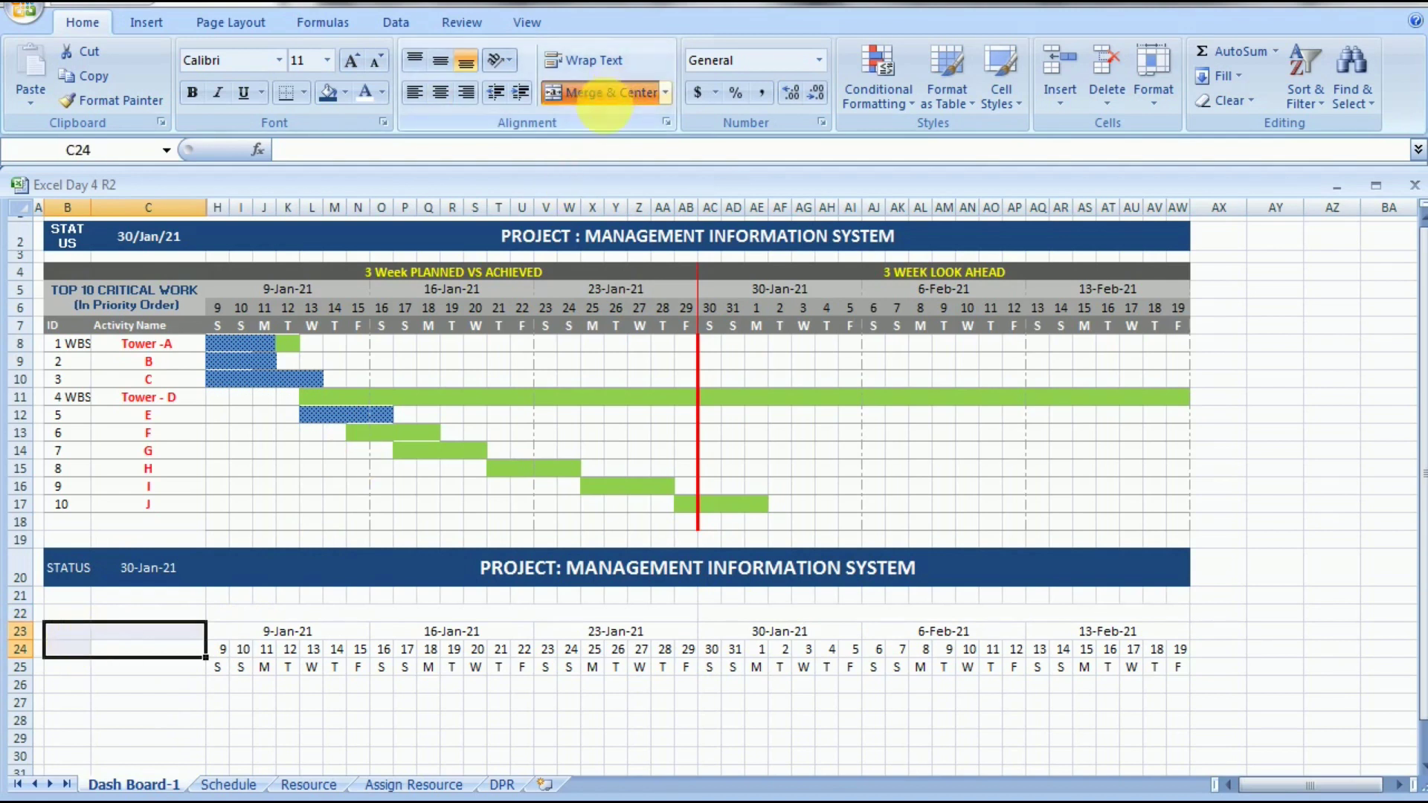
left_click(128, 706)
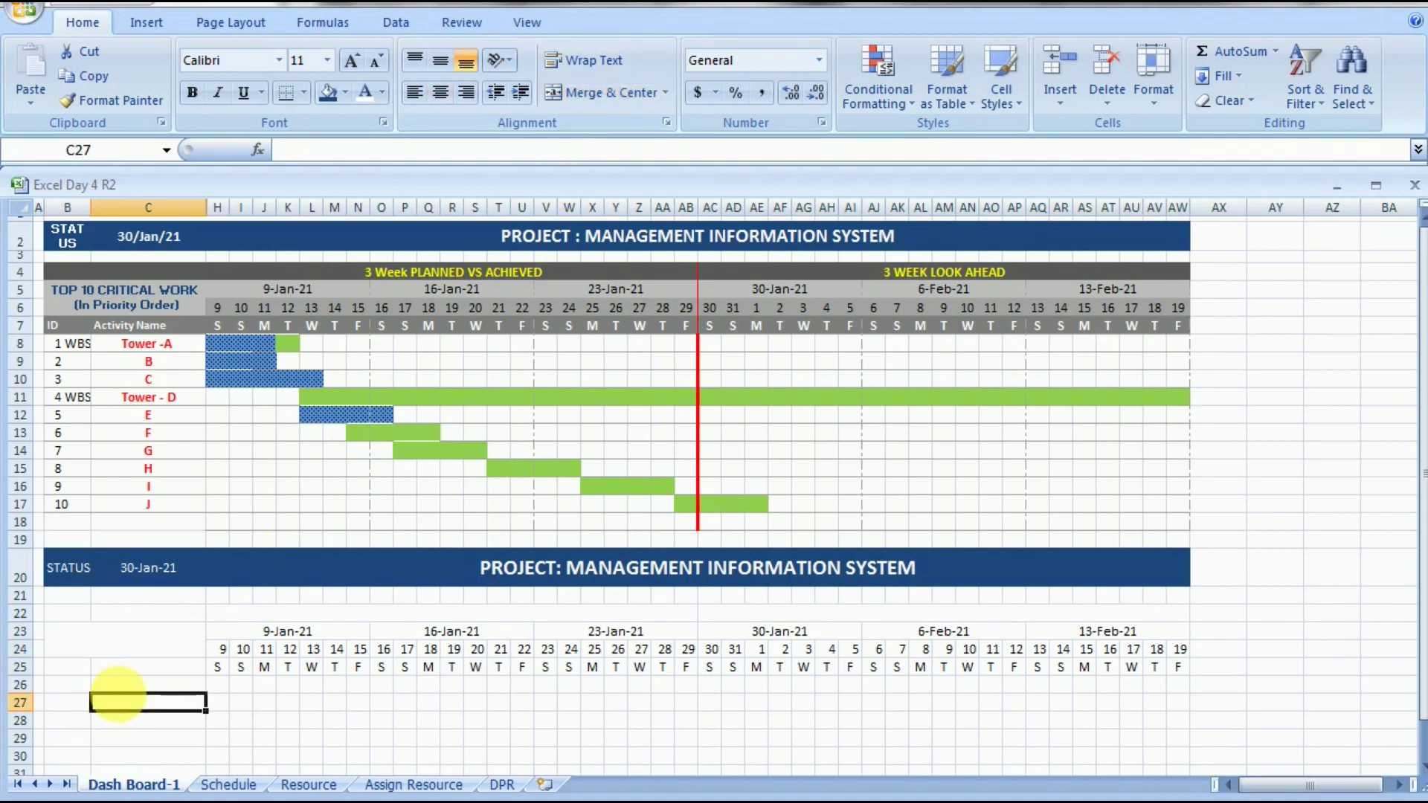
- Enter the column headings ID in B25 and Activity Name in C25
left_click(84, 672)
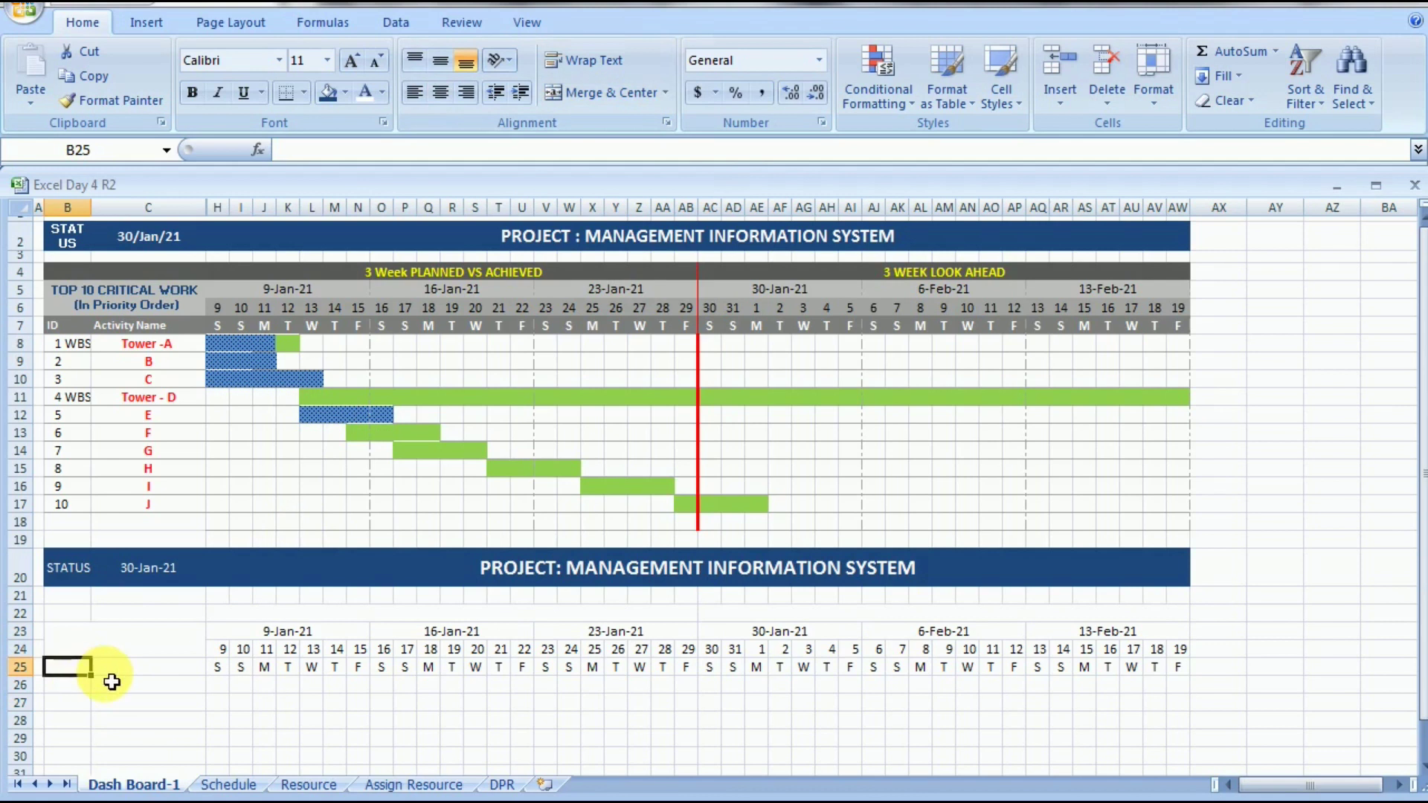
type("ID")
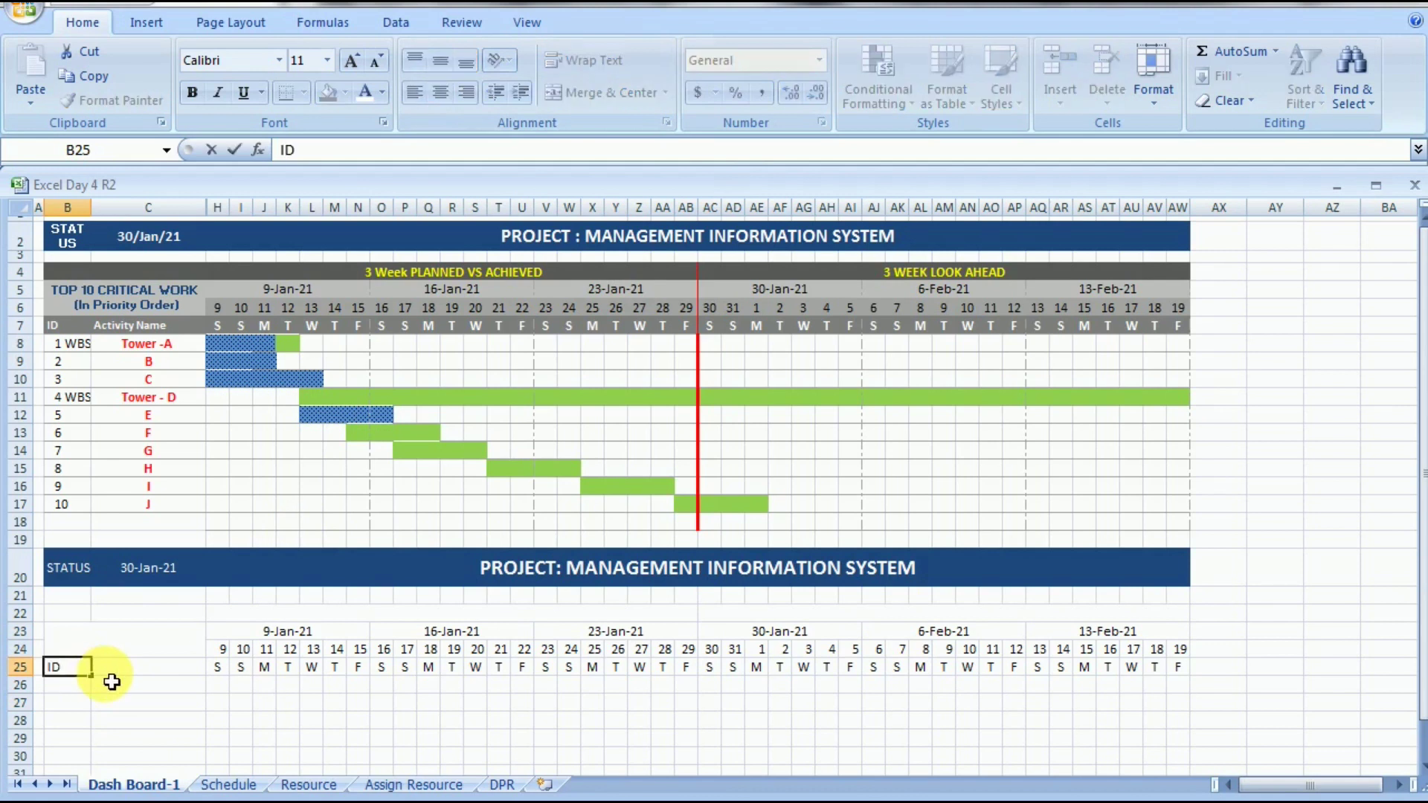
key("Tab")
type("Act")
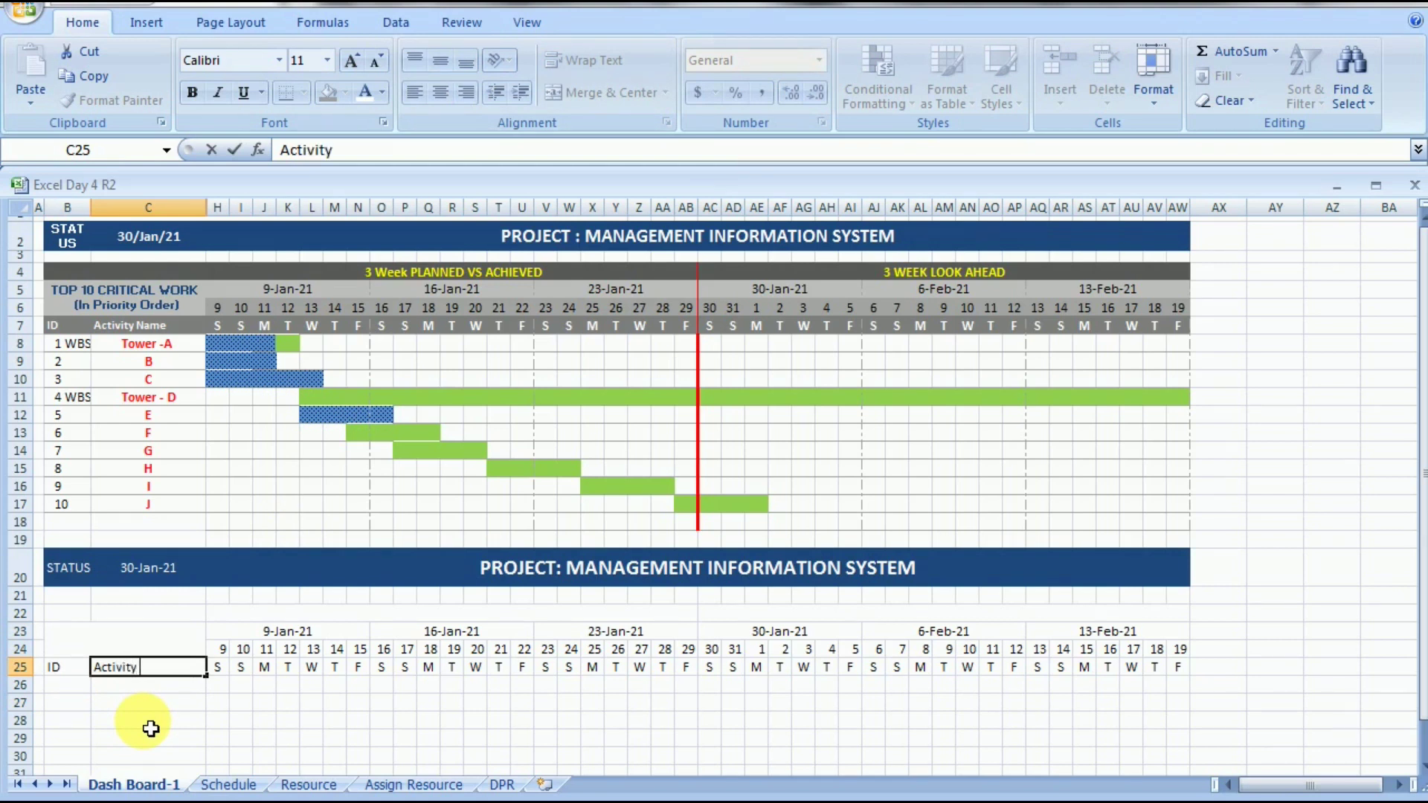
left_click(151, 729)
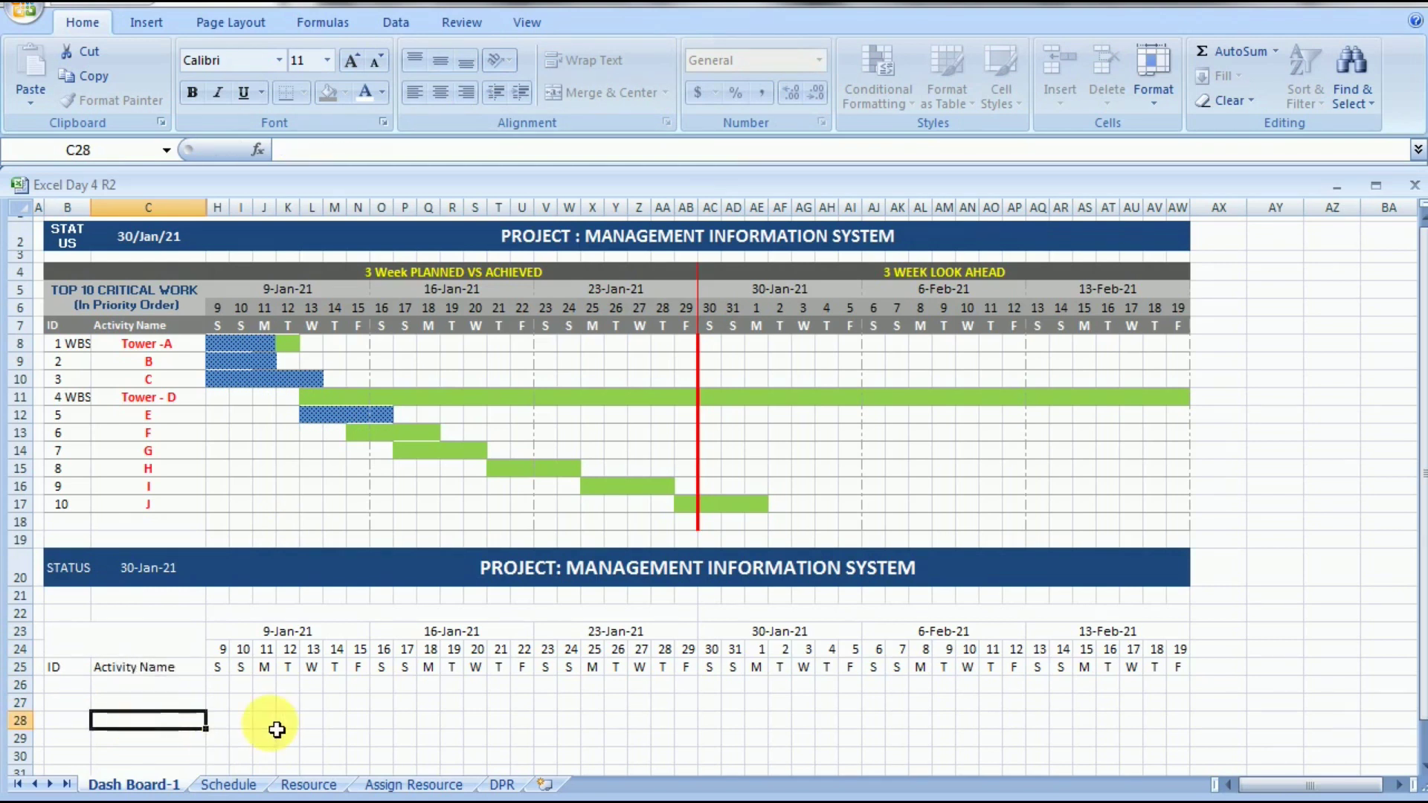
- Center the ID and Activity Name headings in B25 and C25
left_click_drag(1423, 348, 1424, 390)
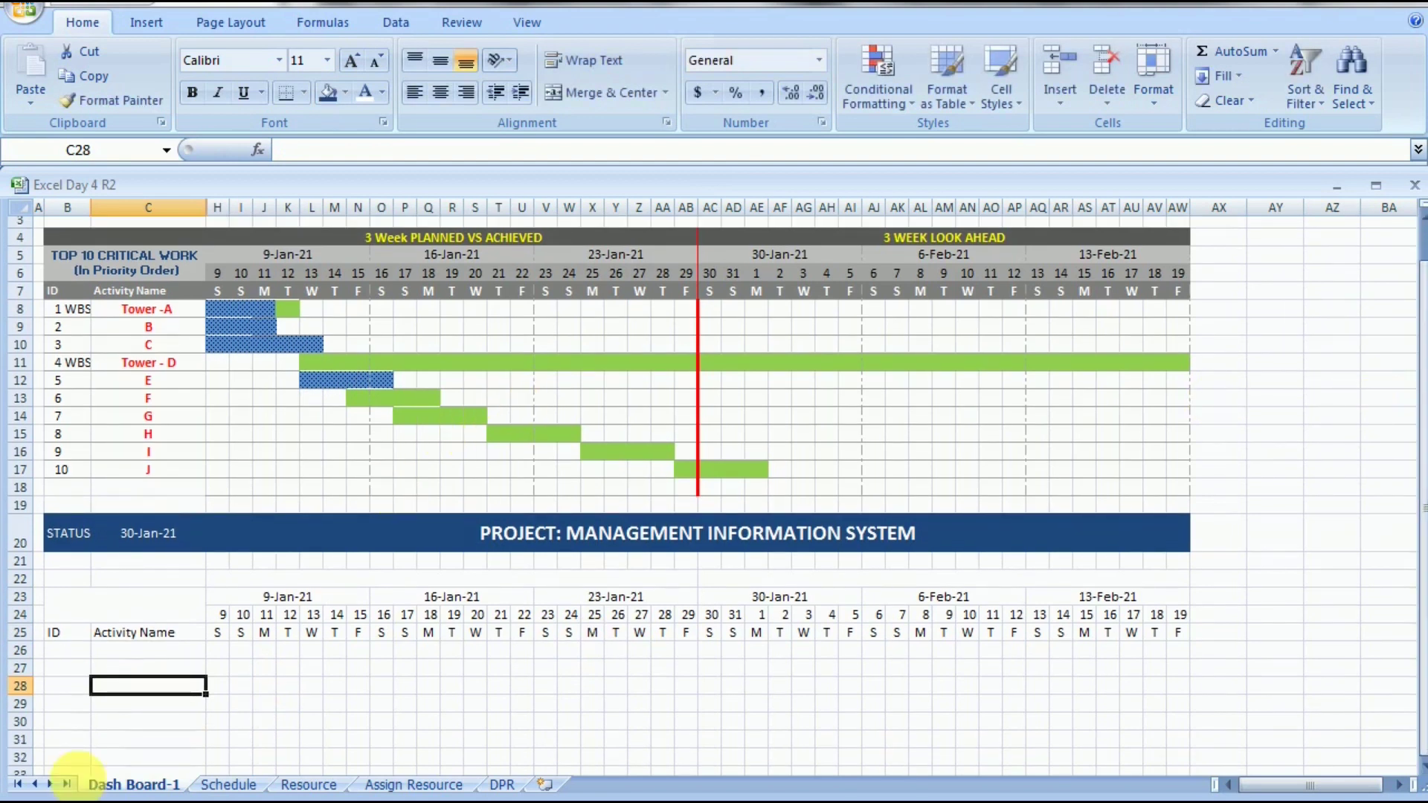
left_click(65, 634)
left_click(440, 92)
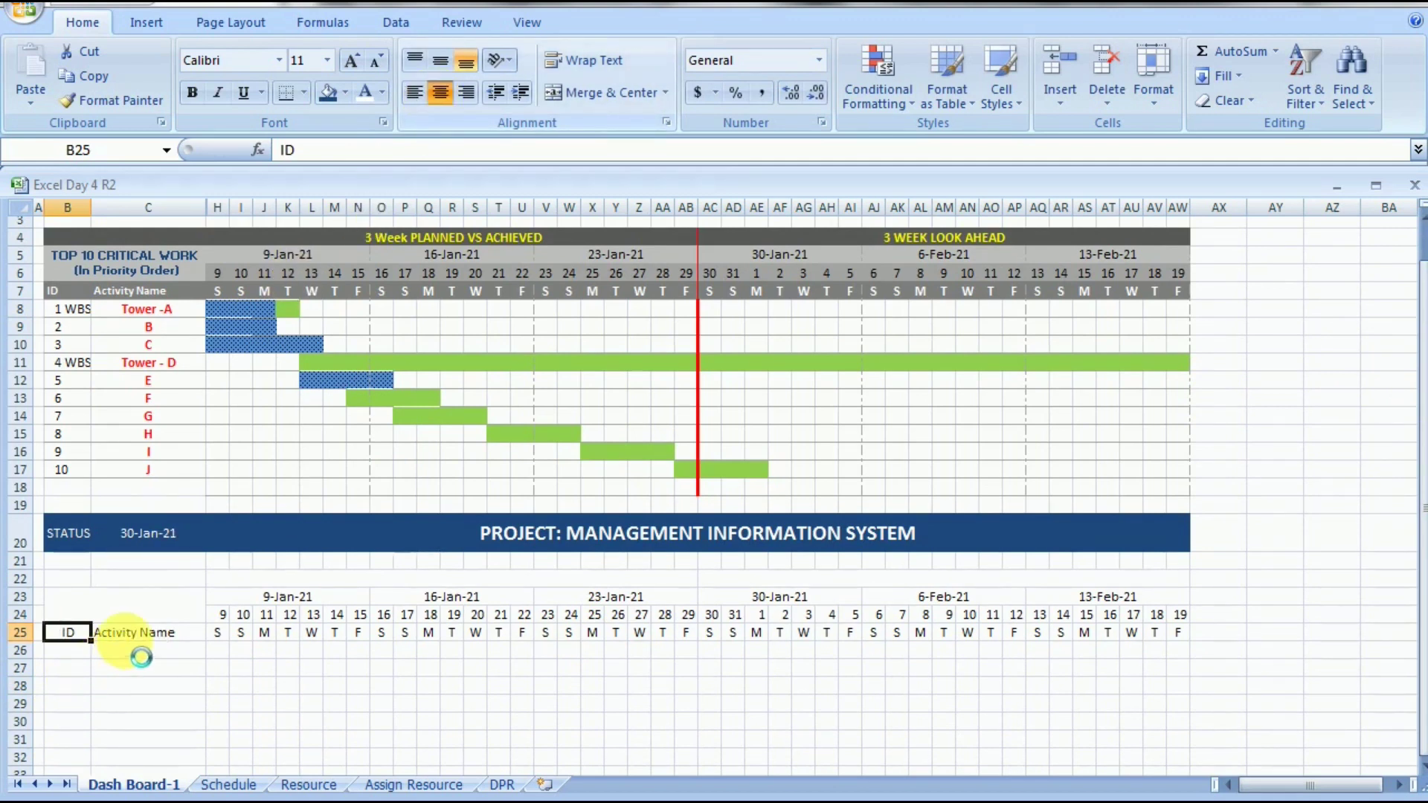
left_click(134, 633)
left_click(440, 94)
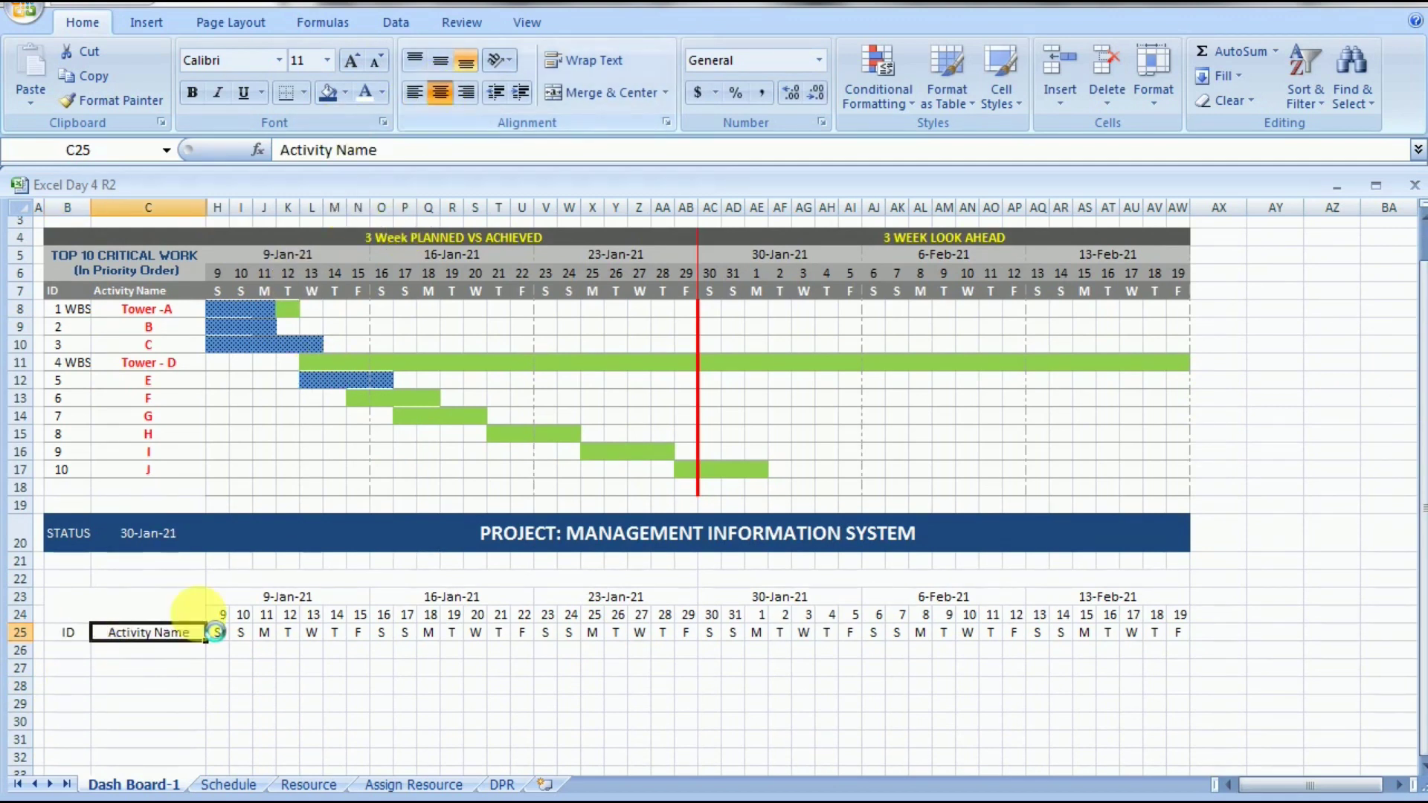
- Check the reference activity name formula in C8 and enter the first activity ID, 1 WBS, in B26
left_click(141, 309)
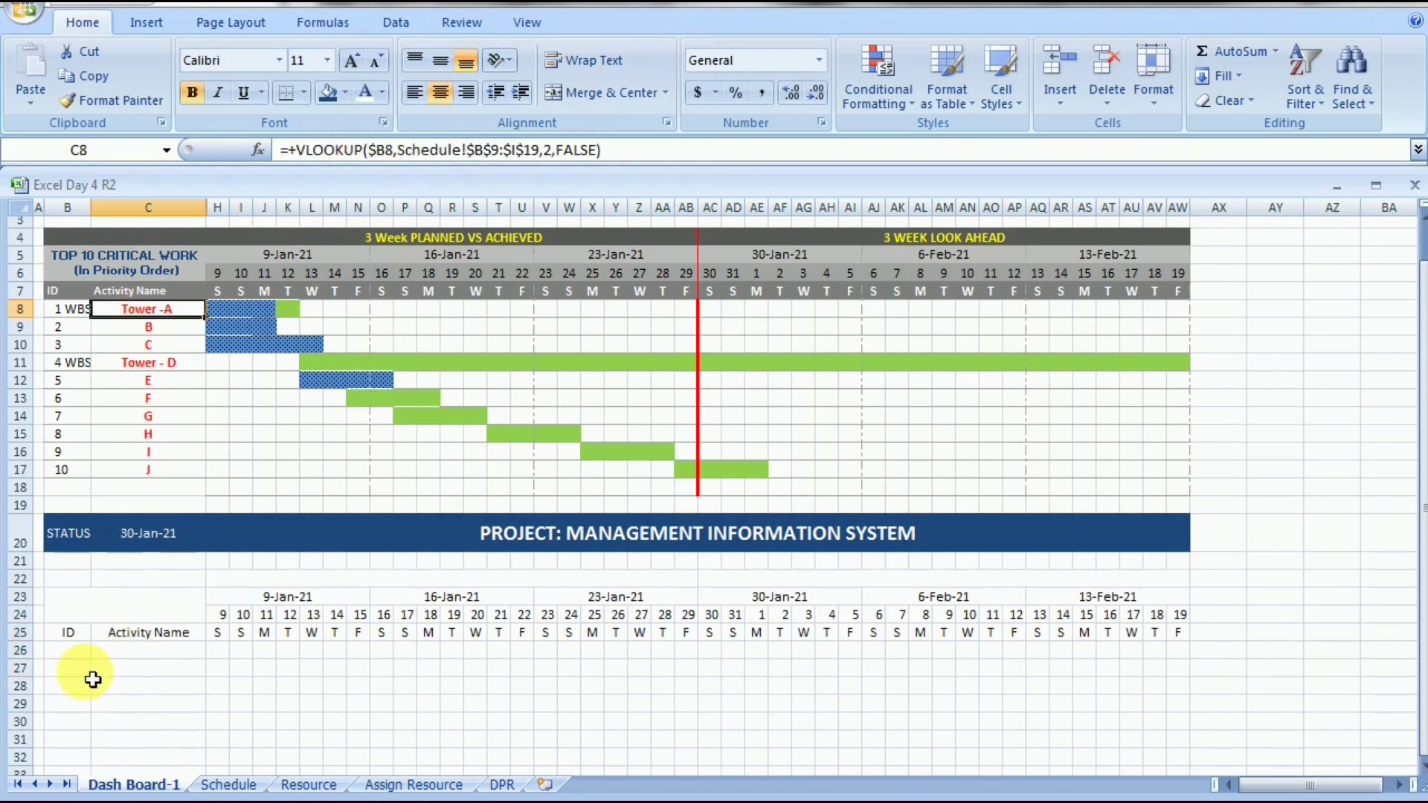
left_click(71, 652)
type("1")
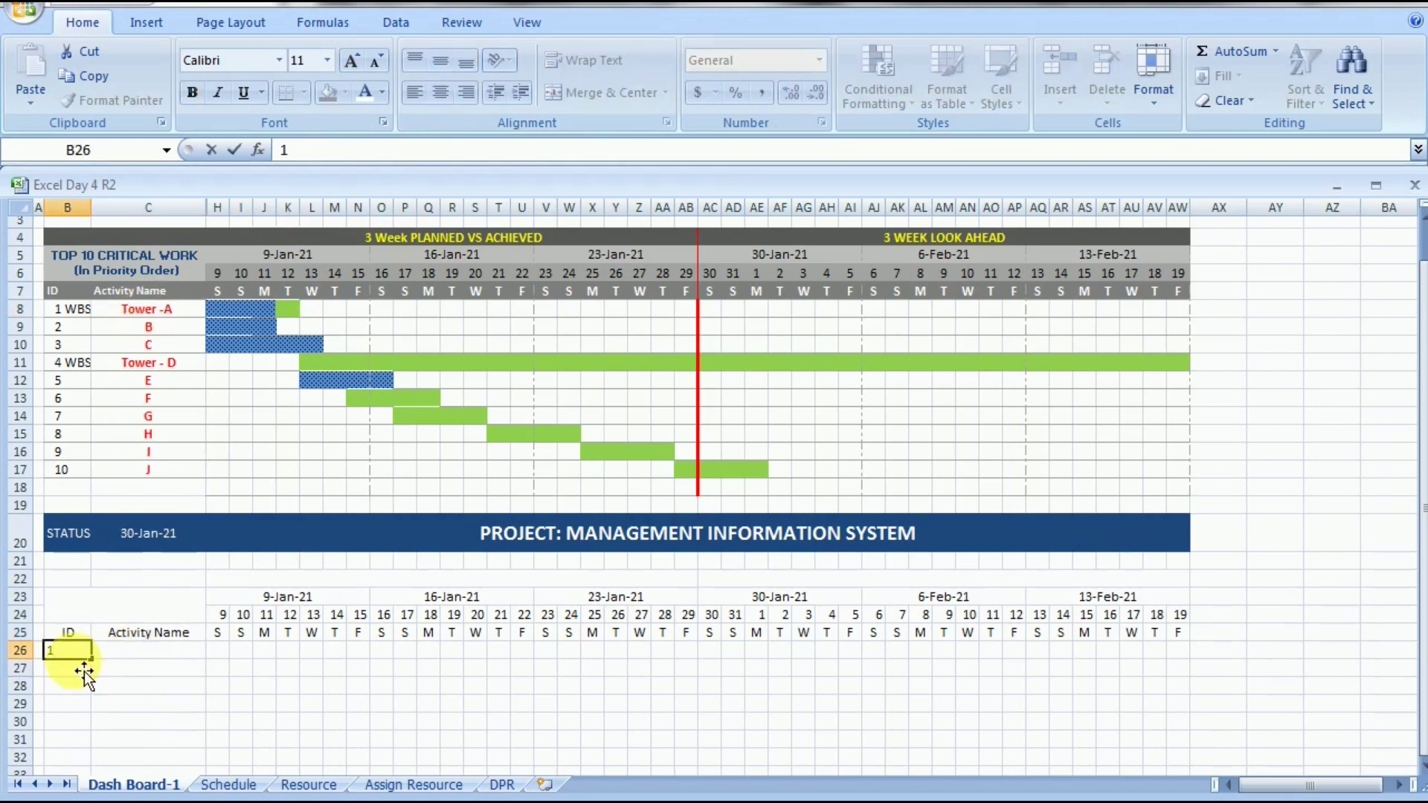
left_click(83, 655)
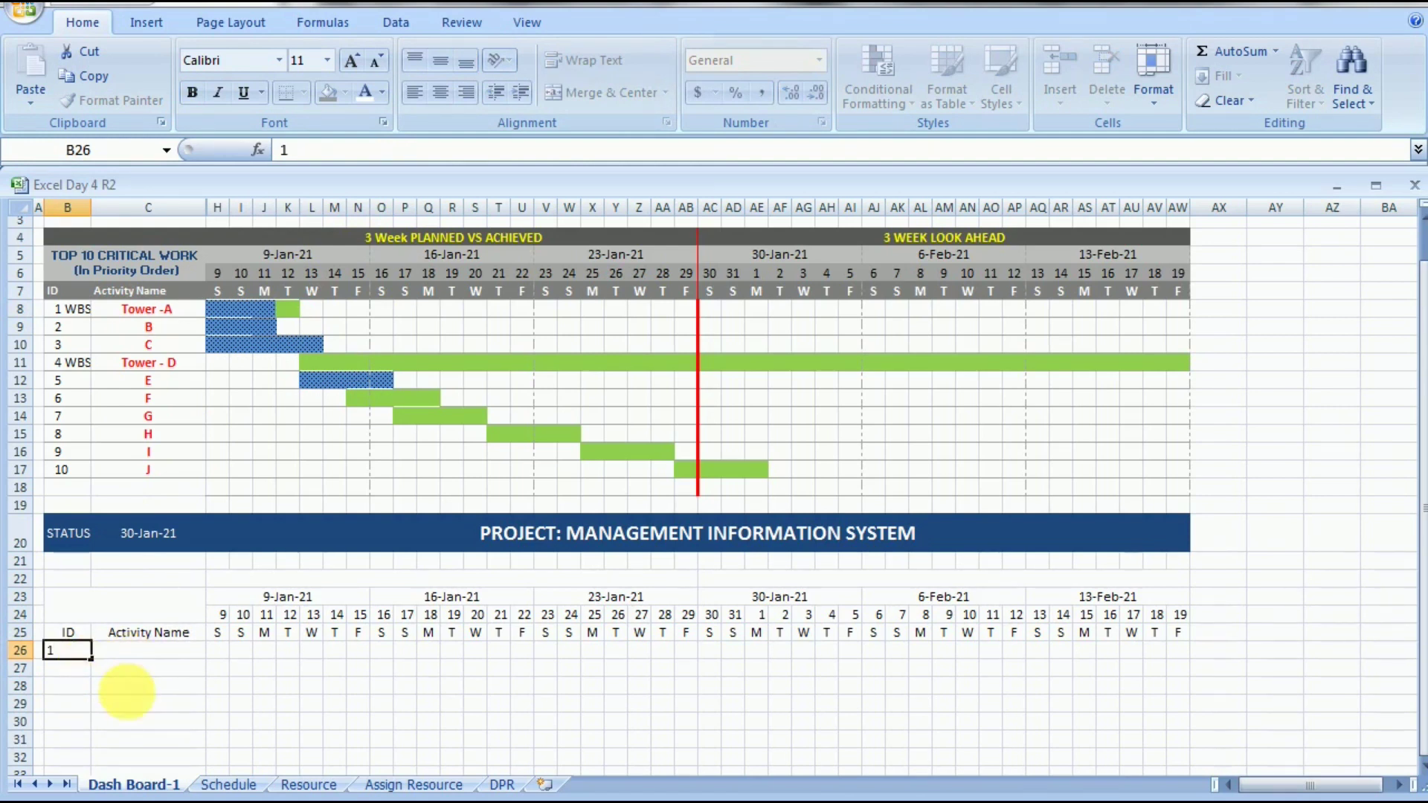
left_click(84, 658)
double_click(88, 657)
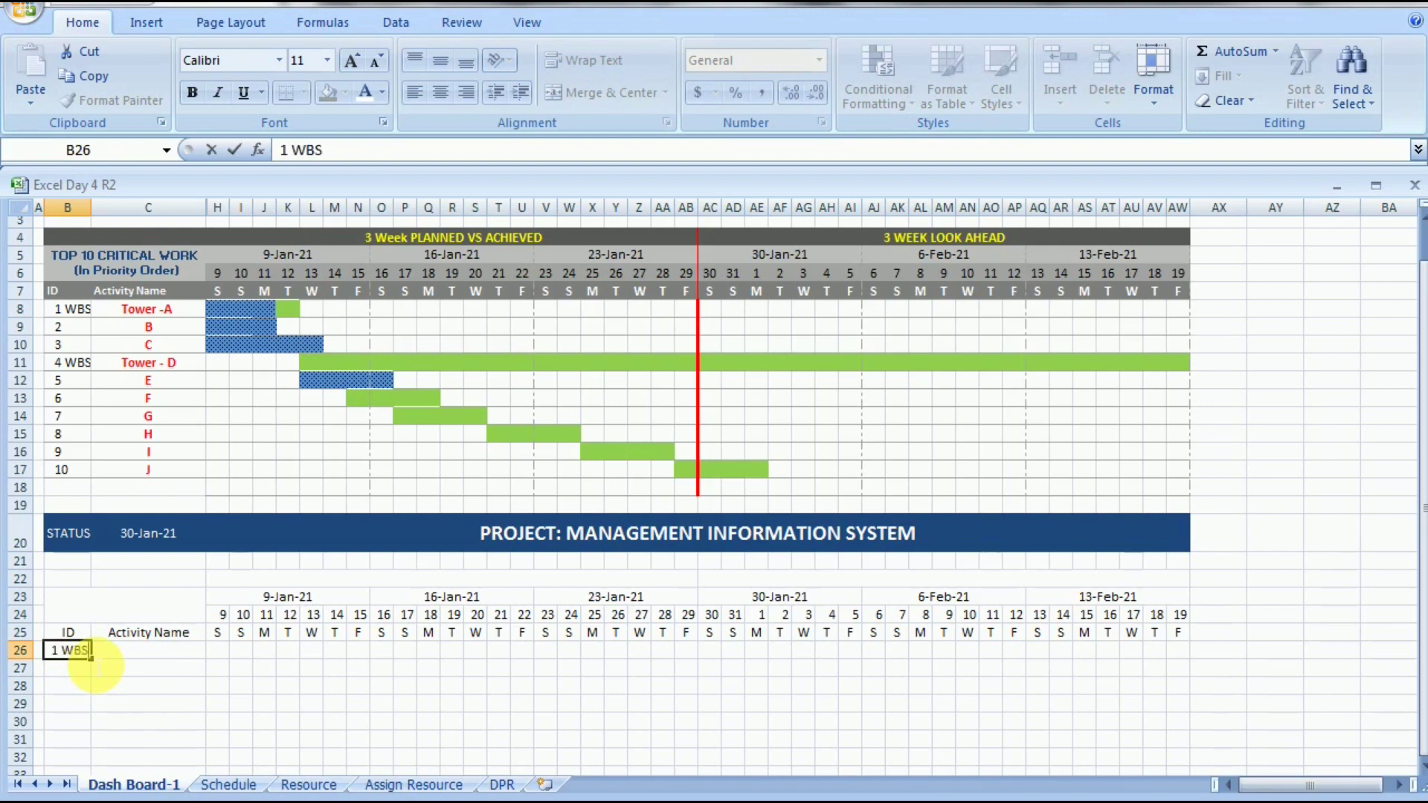
left_click(145, 687)
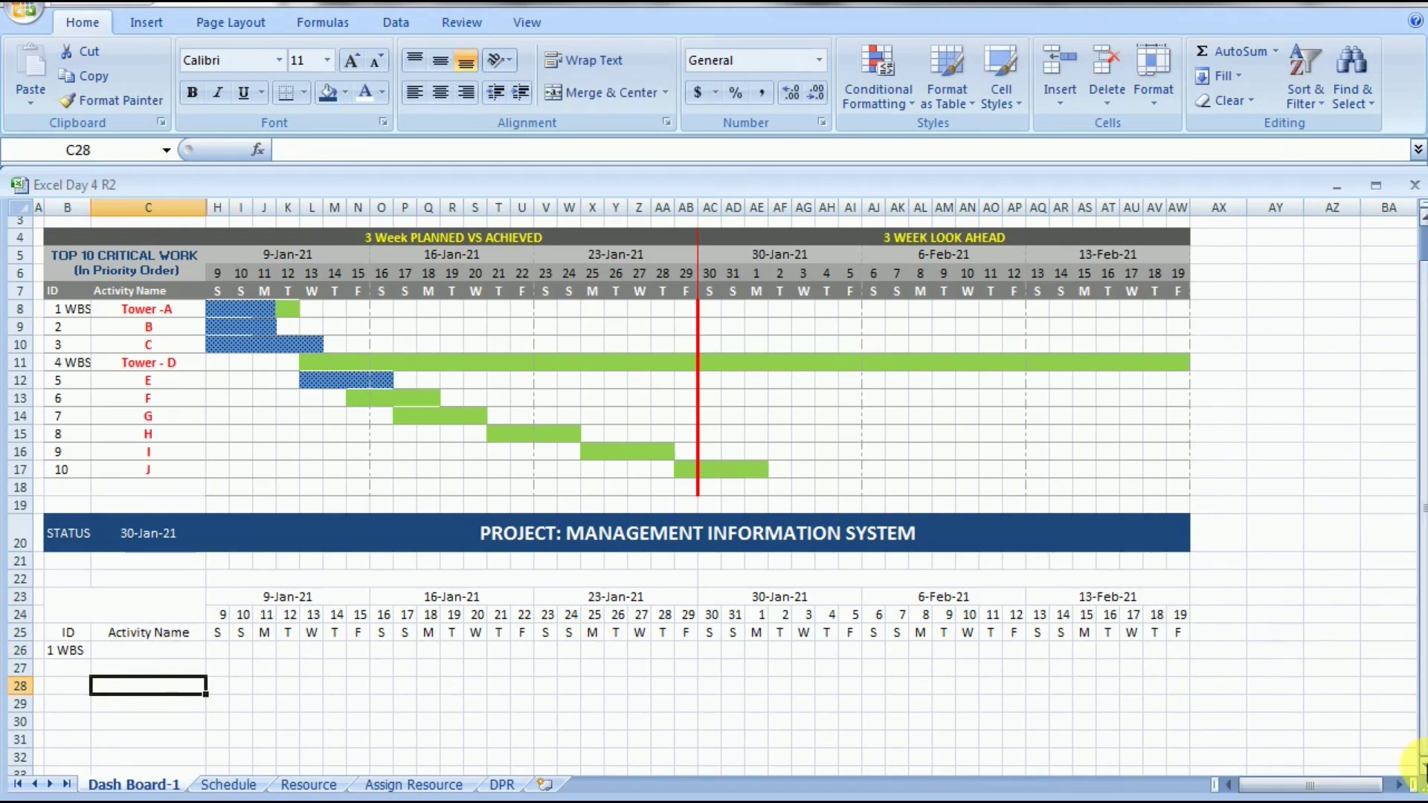
- Test the reference chart's ID lookup by setting the ID in B15 to 3 and in B16 to 8
scroll(1419, 762, "down", 2)
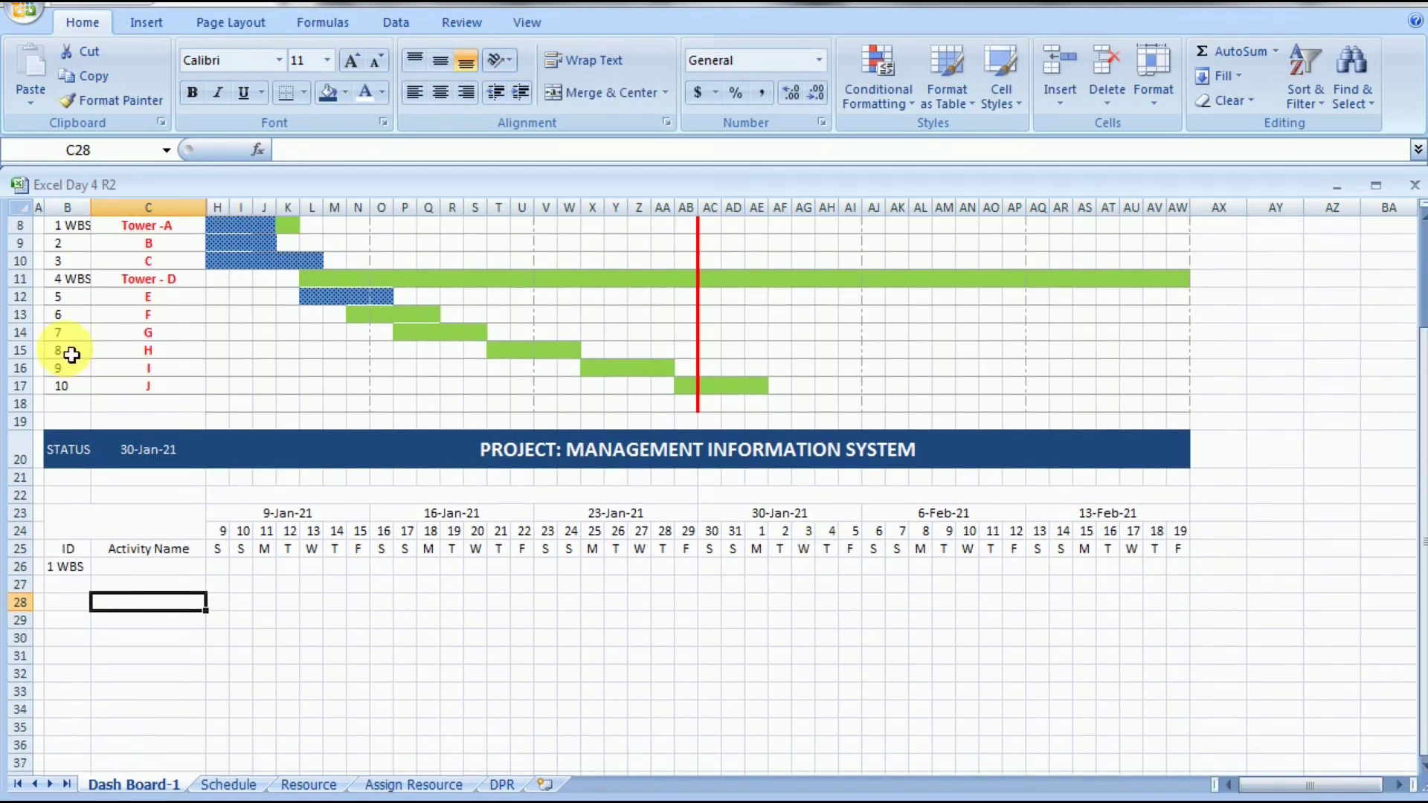
scroll(72, 355, "up", 2)
left_click(69, 430)
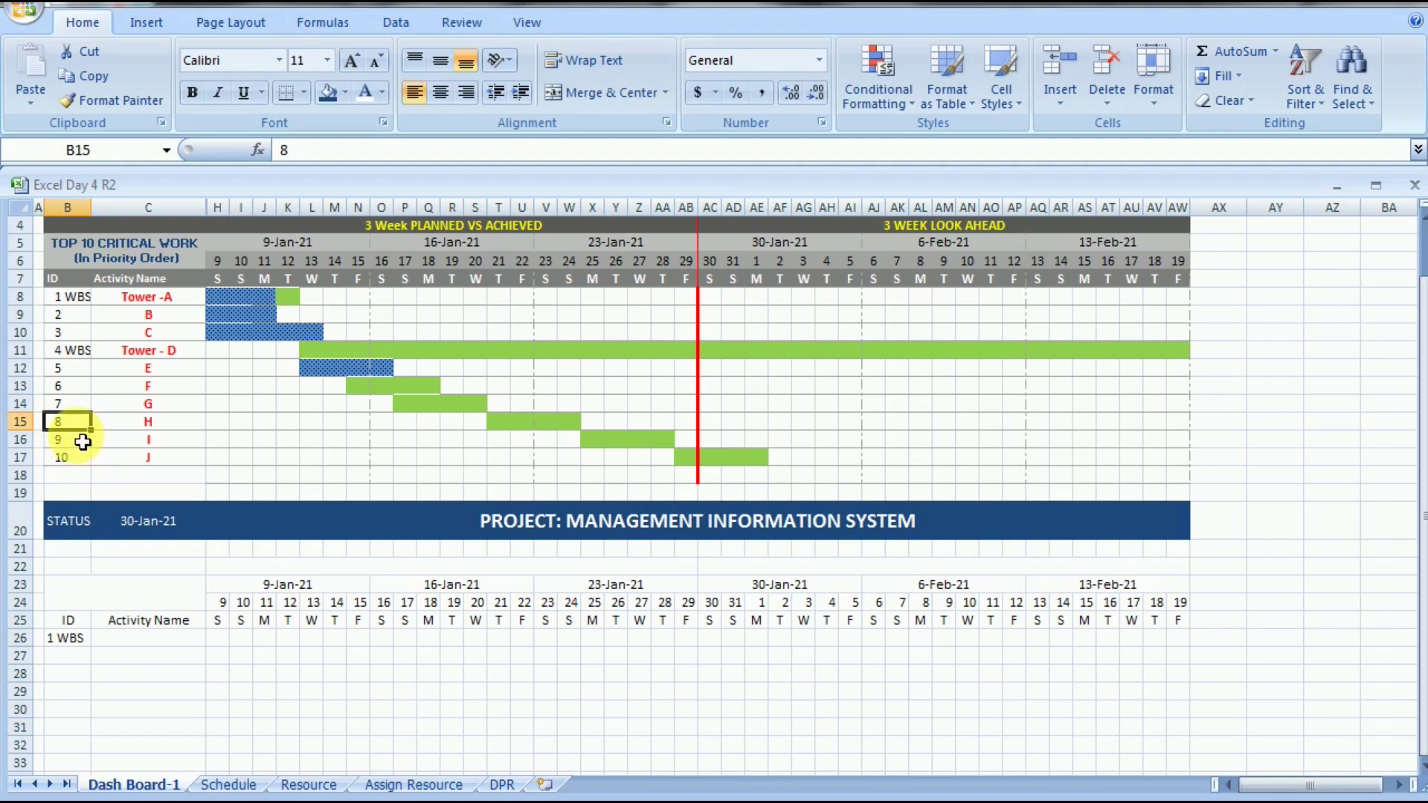
type("3")
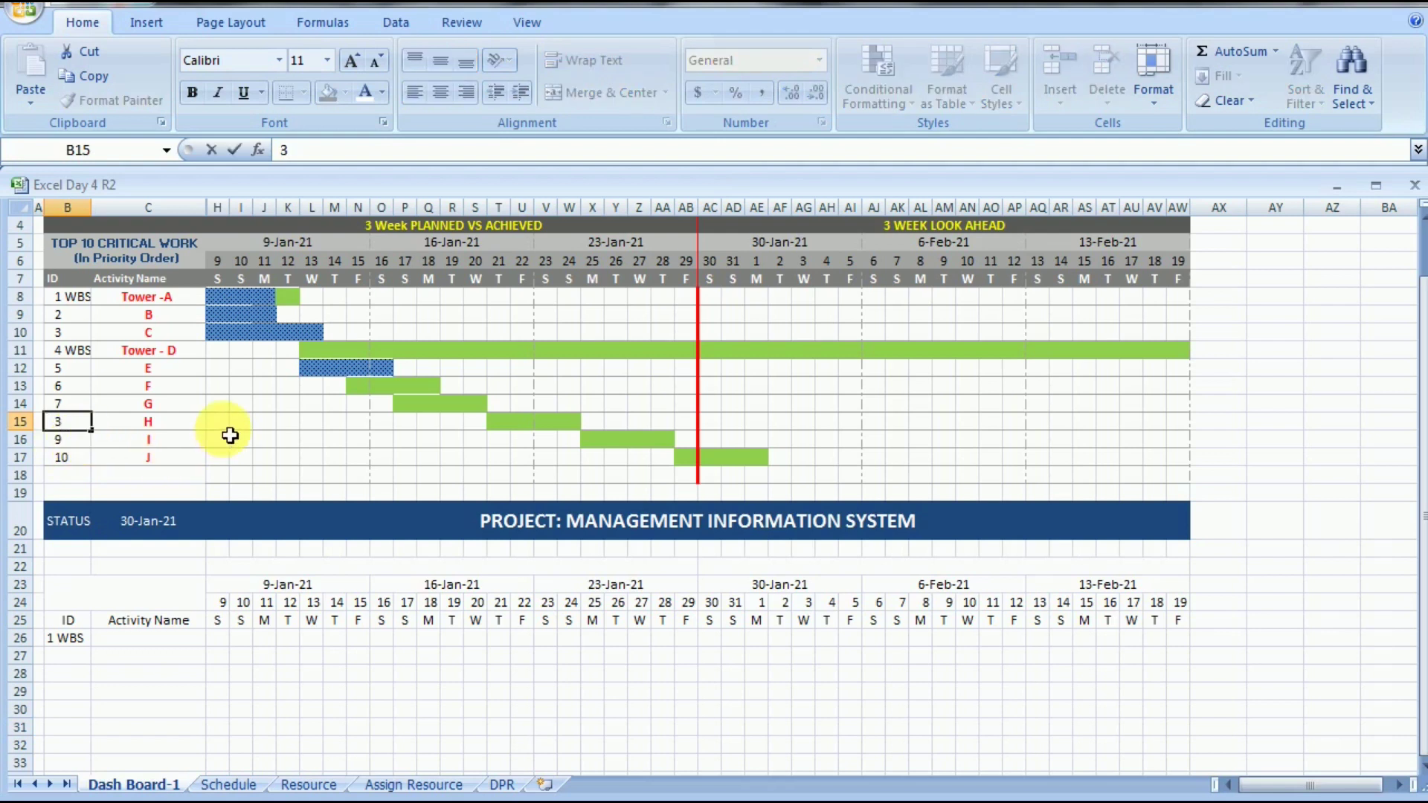
key("ctrl+Return")
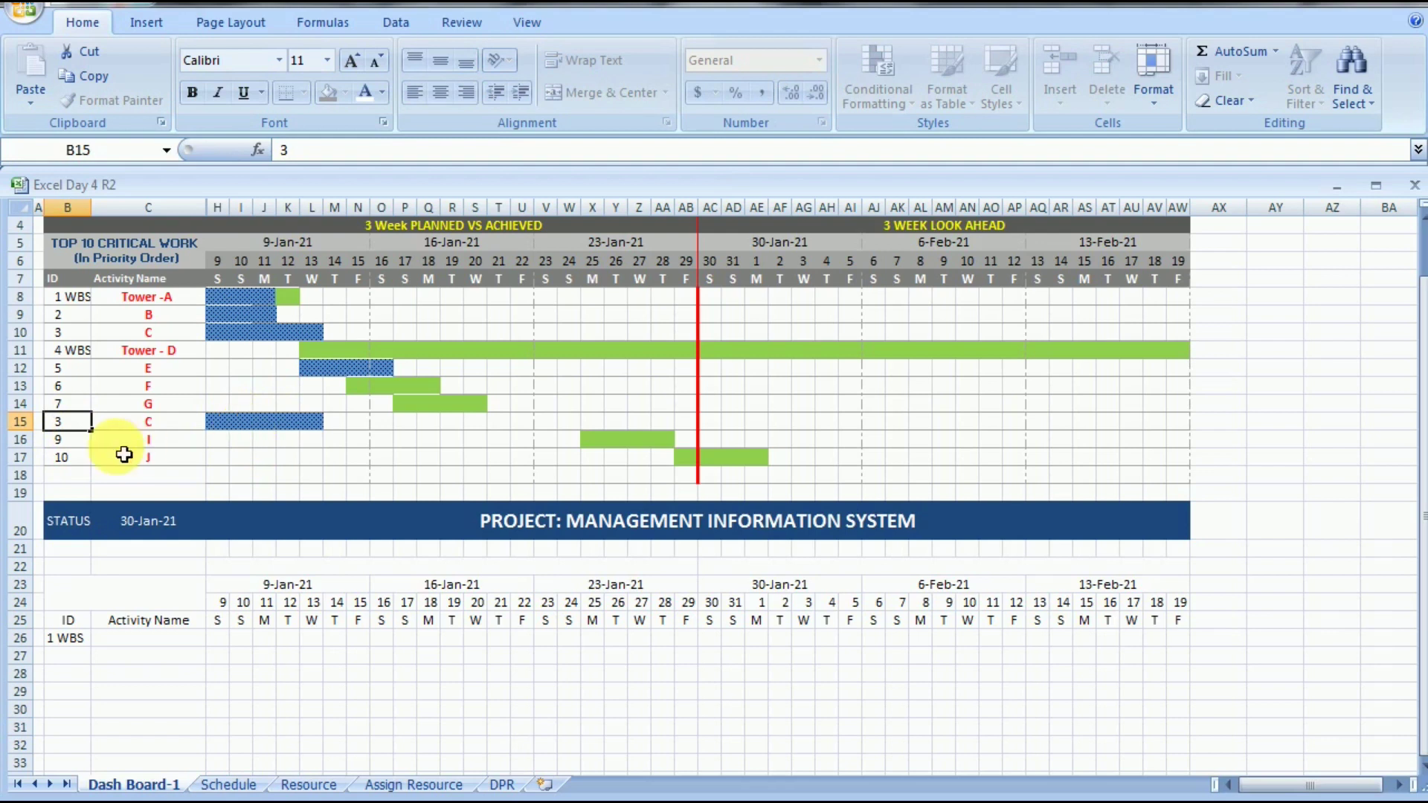
key("Down")
type("8")
key("ctrl+Return")
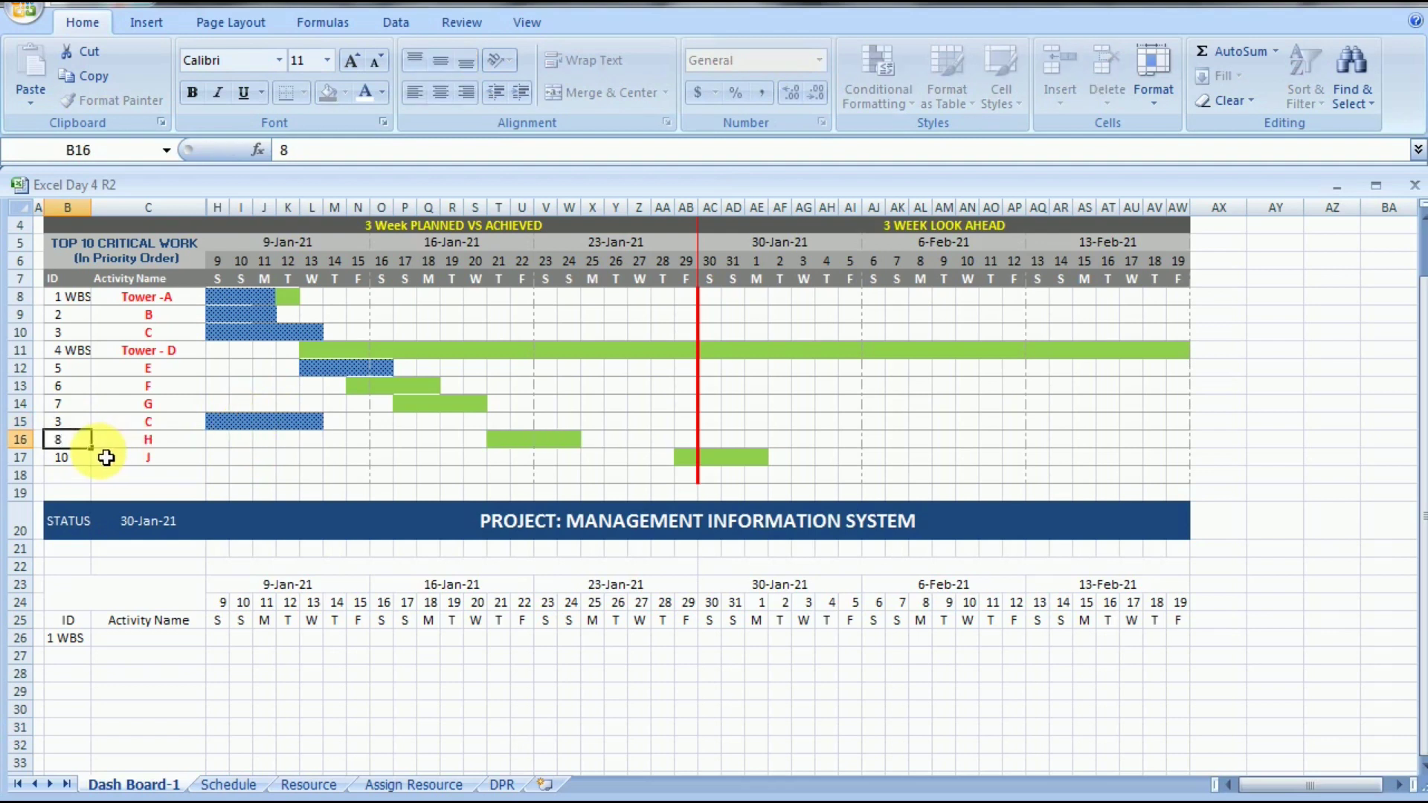
key("Down")
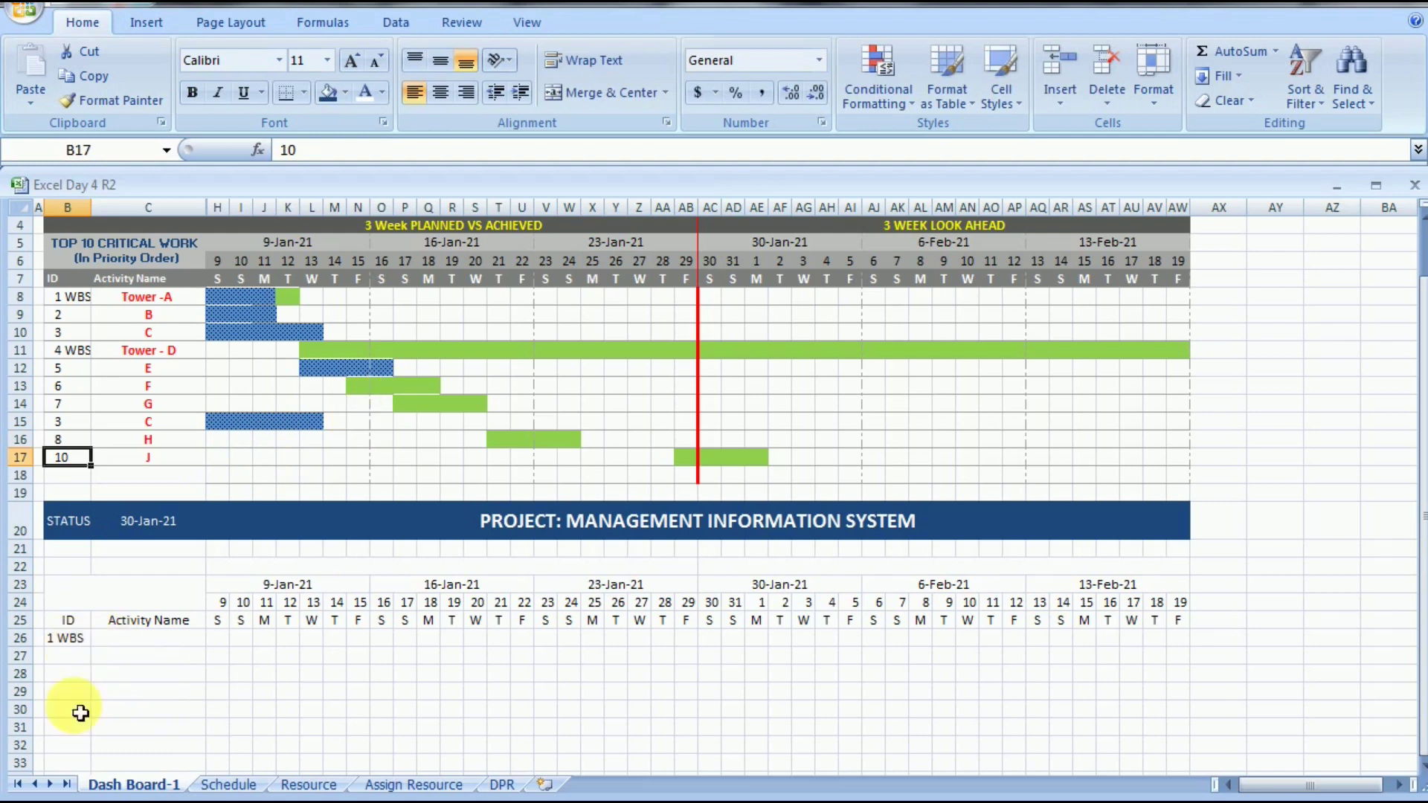
- Start a VLOOKUP in C26 that looks up the ID in B26 within the absolute range Schedule!$B$9:$I$19
left_click_drag(144, 640, 141, 762)
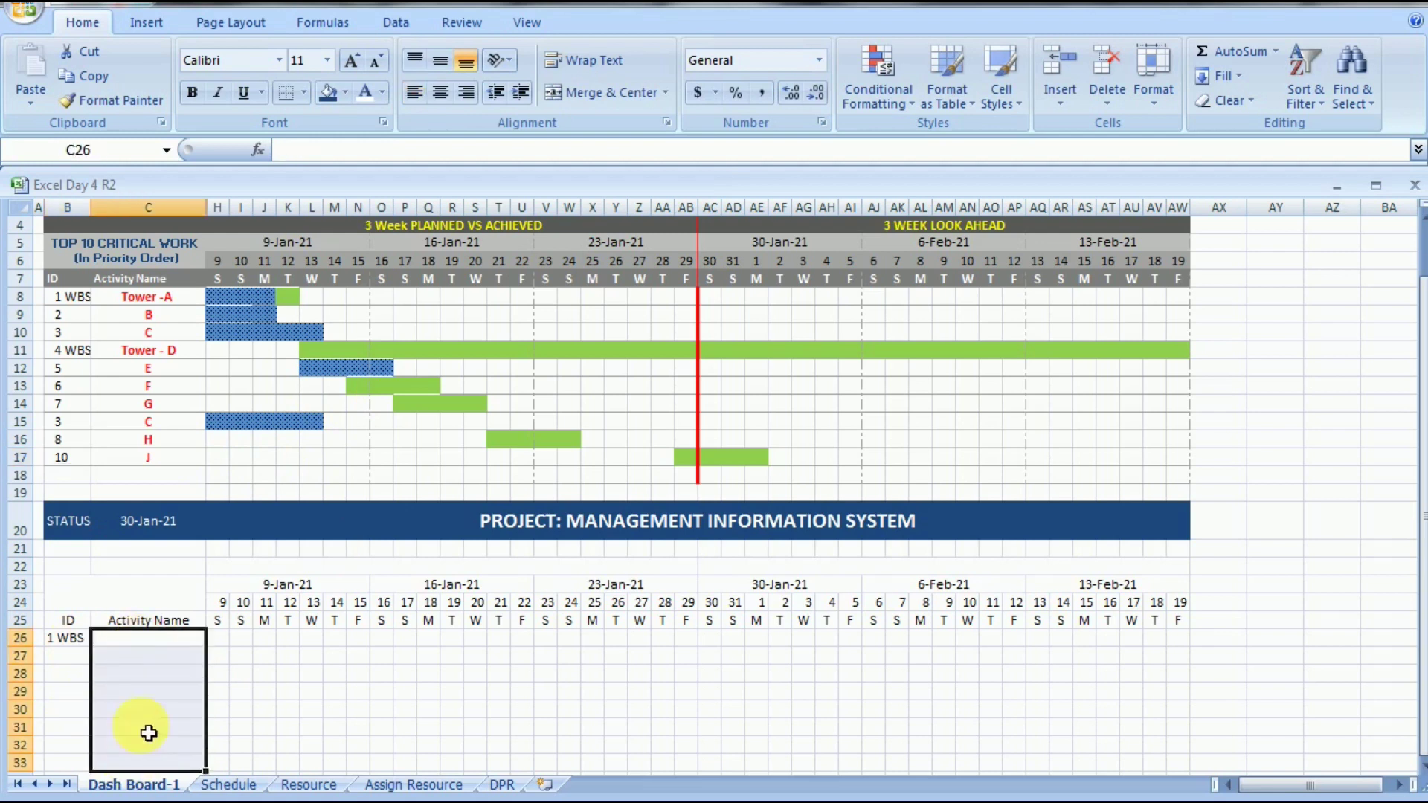
left_click(141, 642)
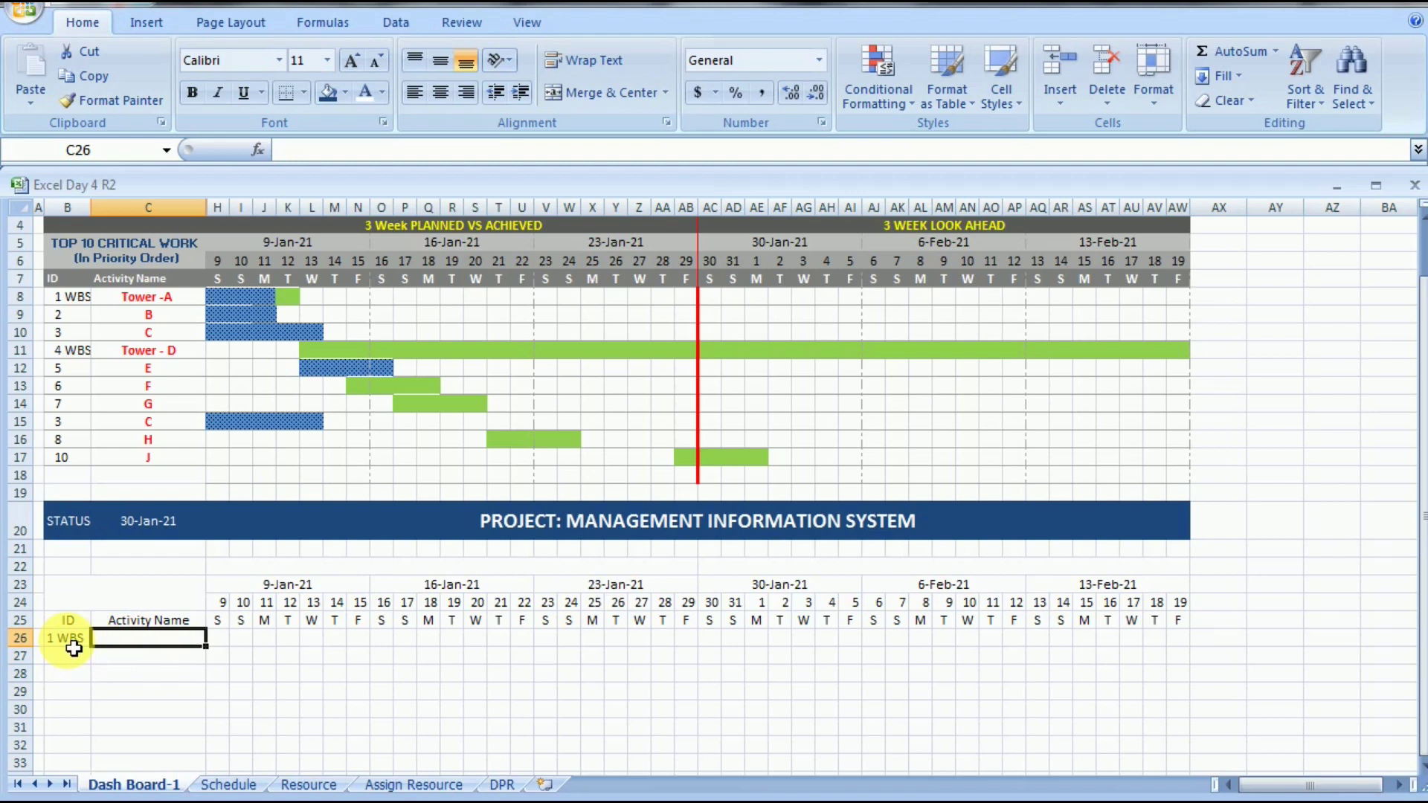
type("+V")
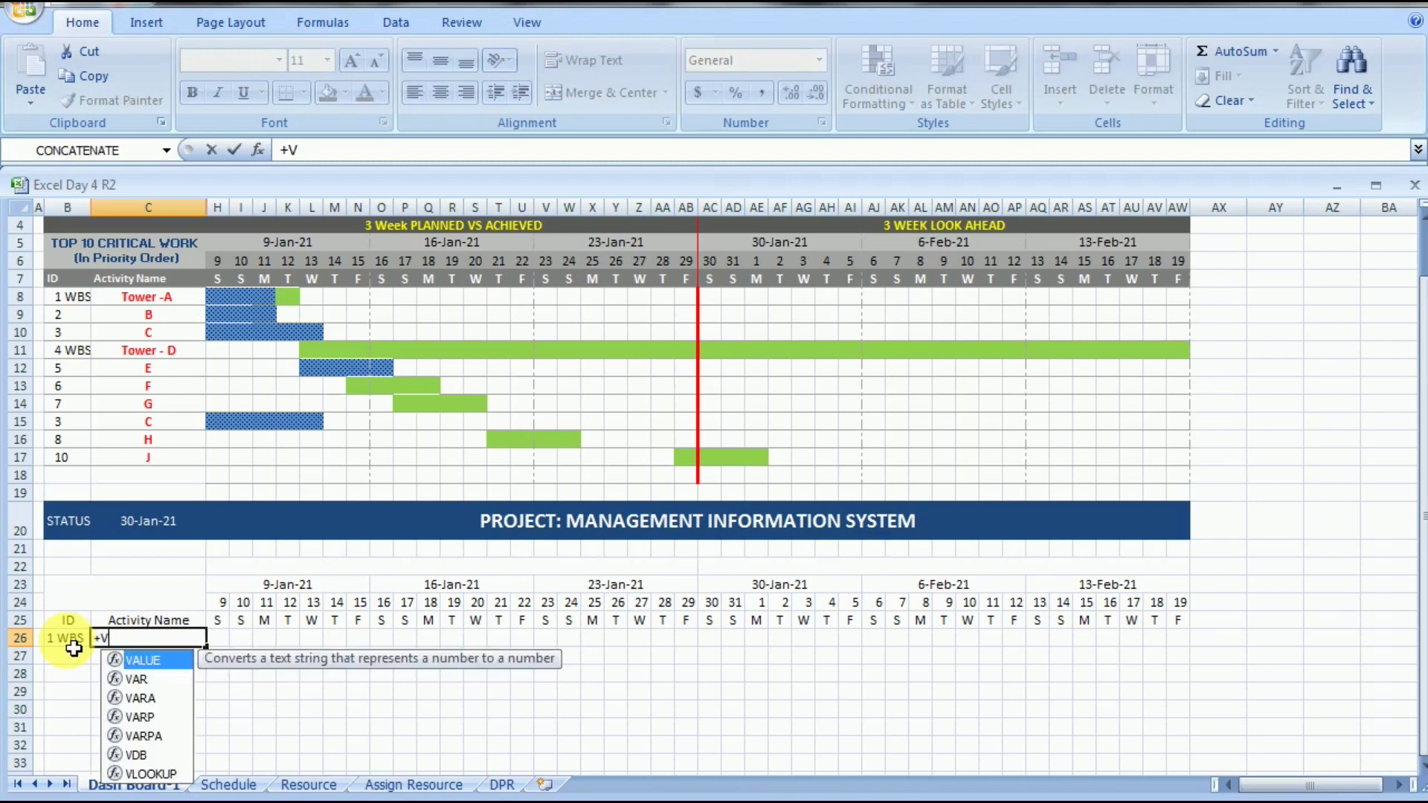
type("LOOKUP(")
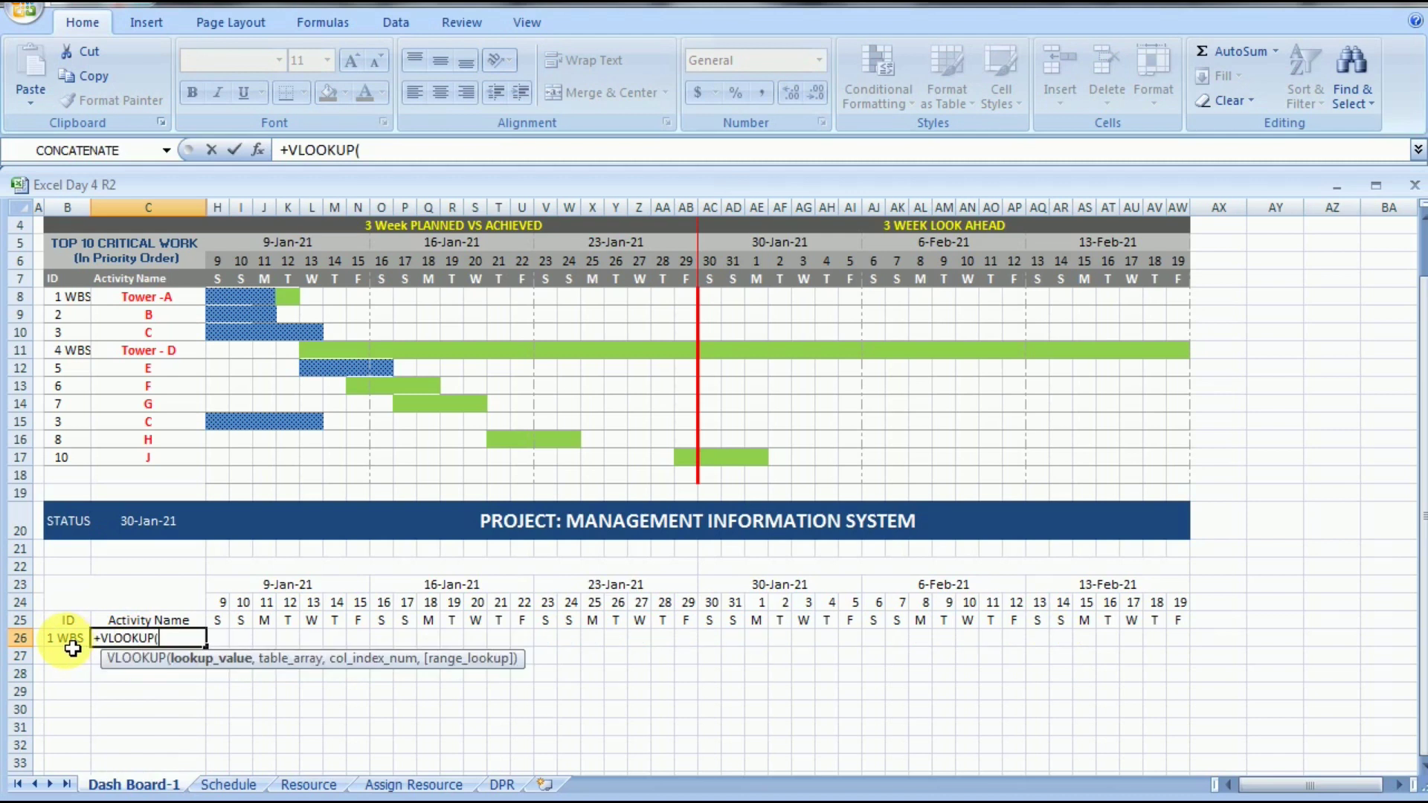
left_click_drag(1422, 472, 1422, 476)
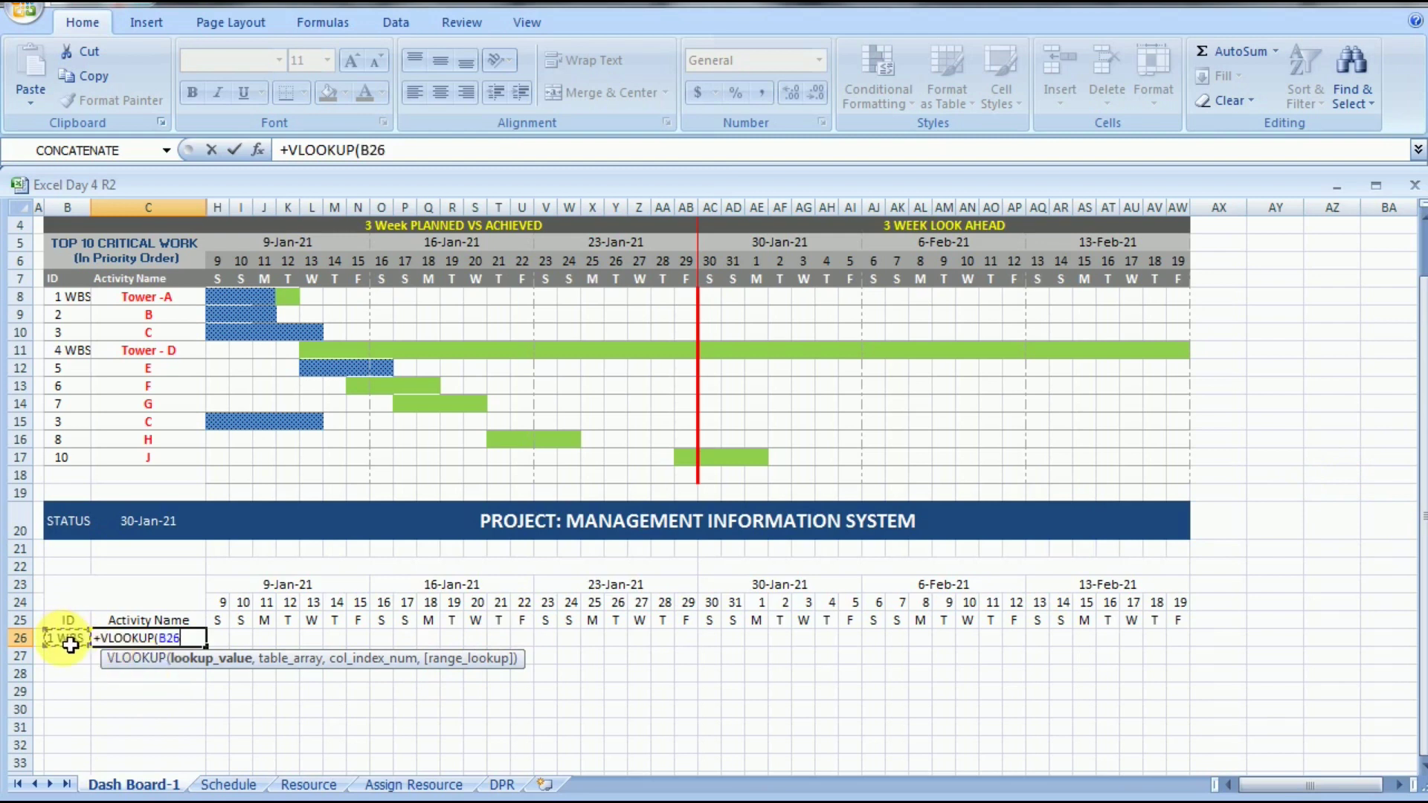
type(",")
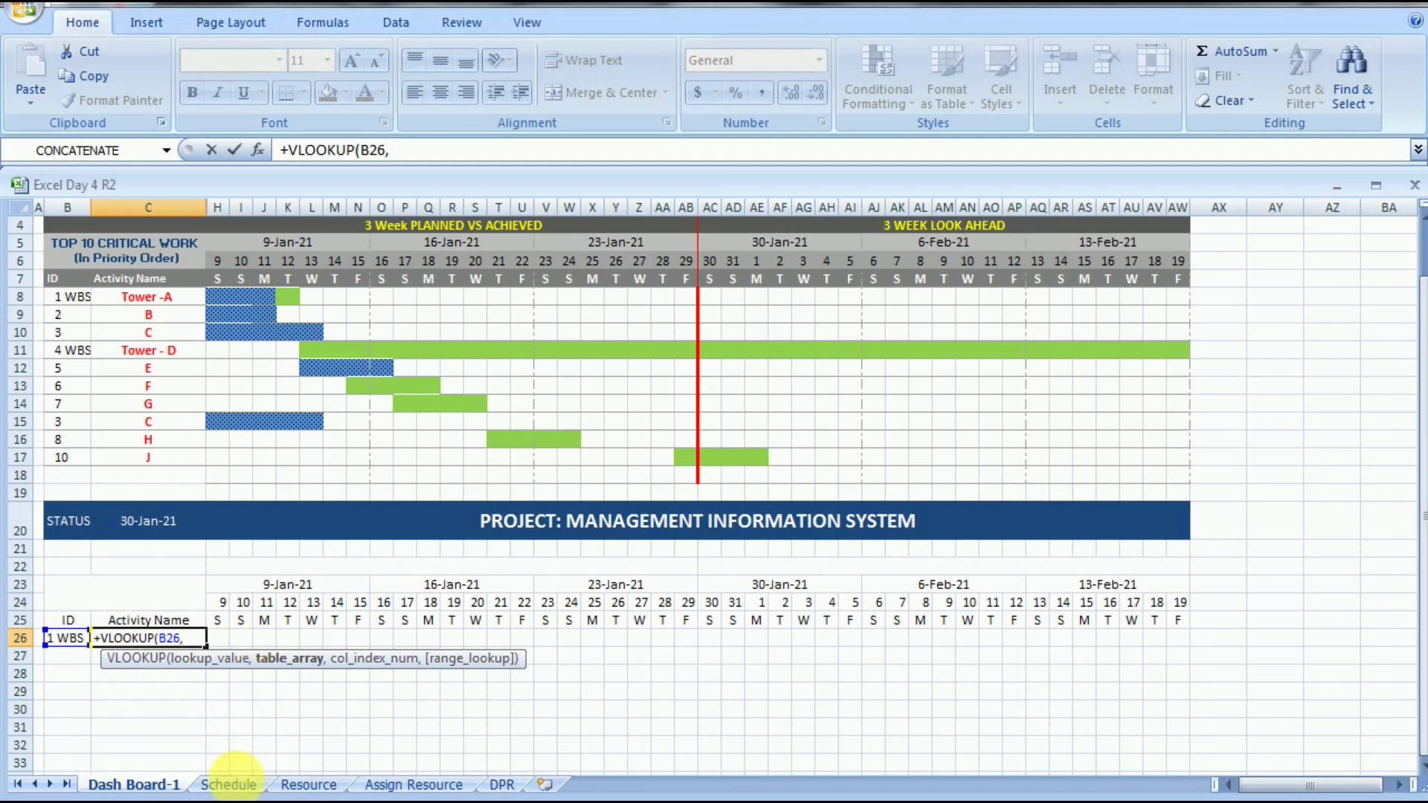
left_click(235, 788)
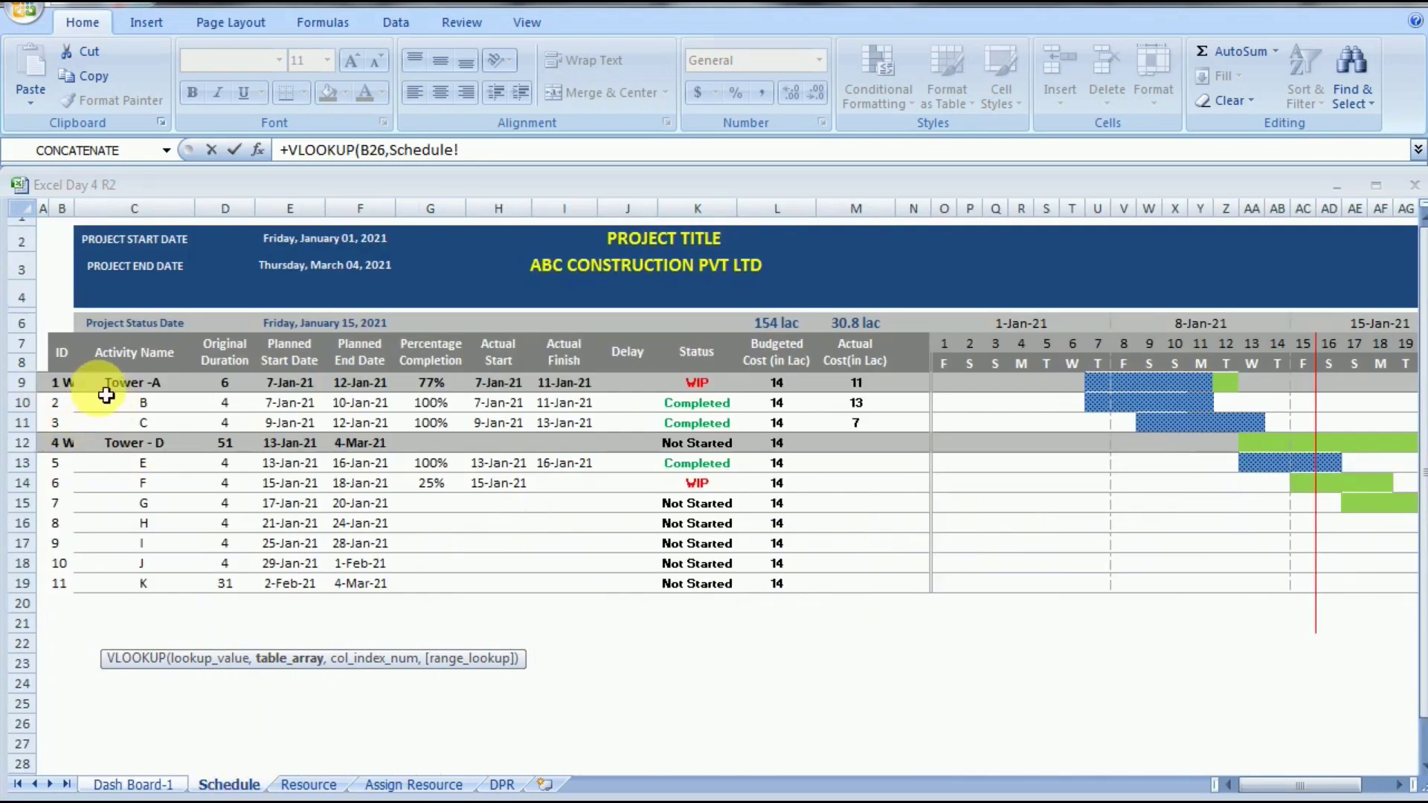
left_click_drag(72, 388, 573, 577)
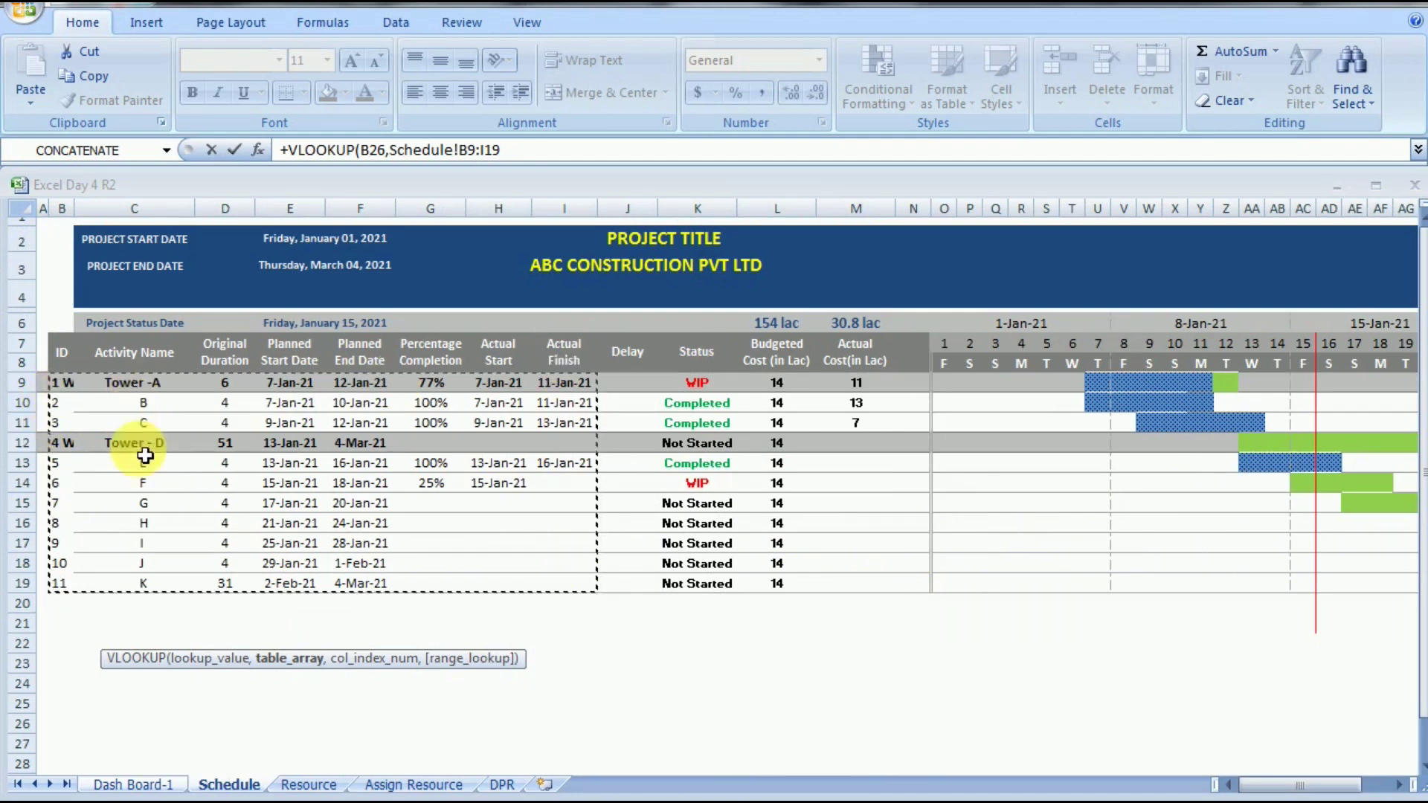
left_click(476, 157)
key("F4")
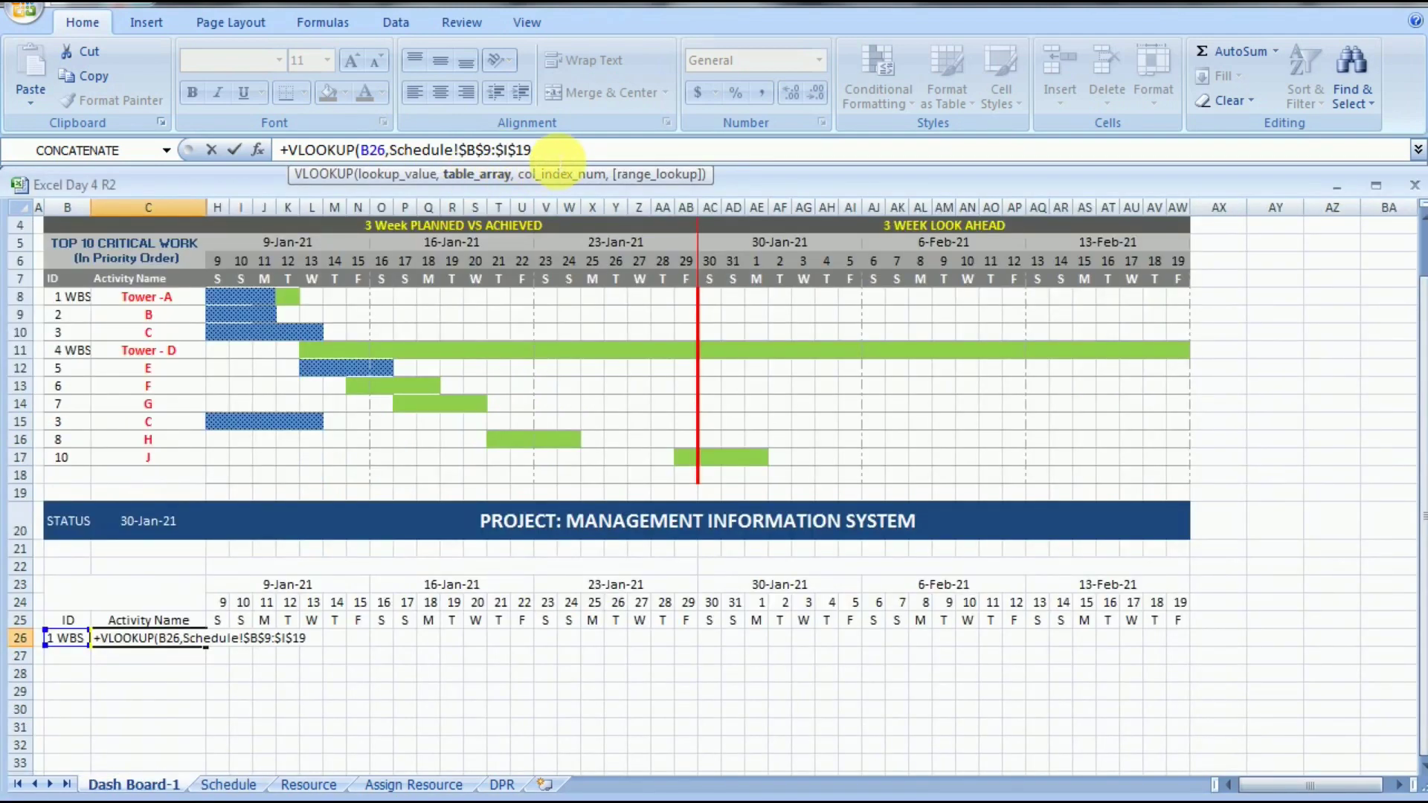
- Complete the C26 lookup with column index 2 and FALSE for an exact match
type(",")
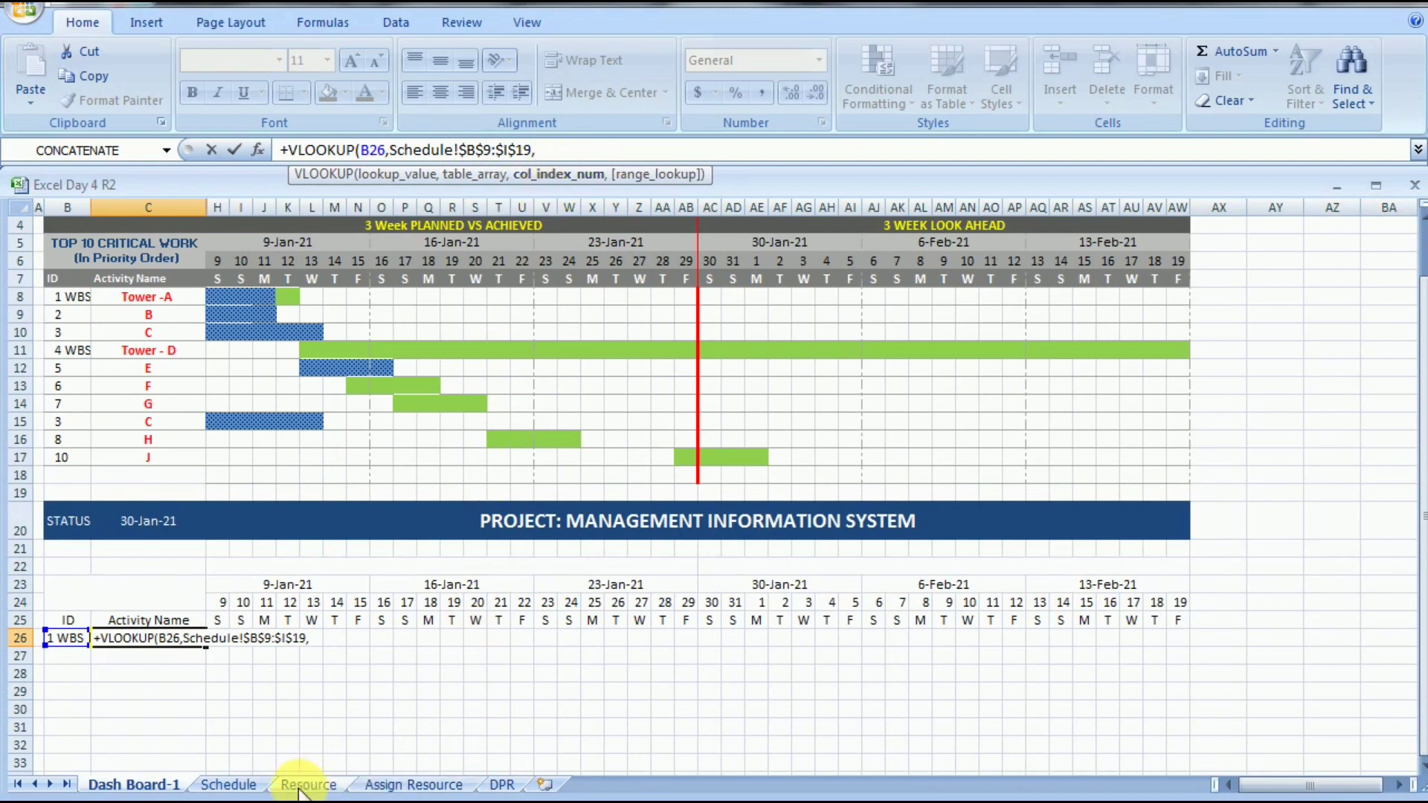
left_click(226, 786)
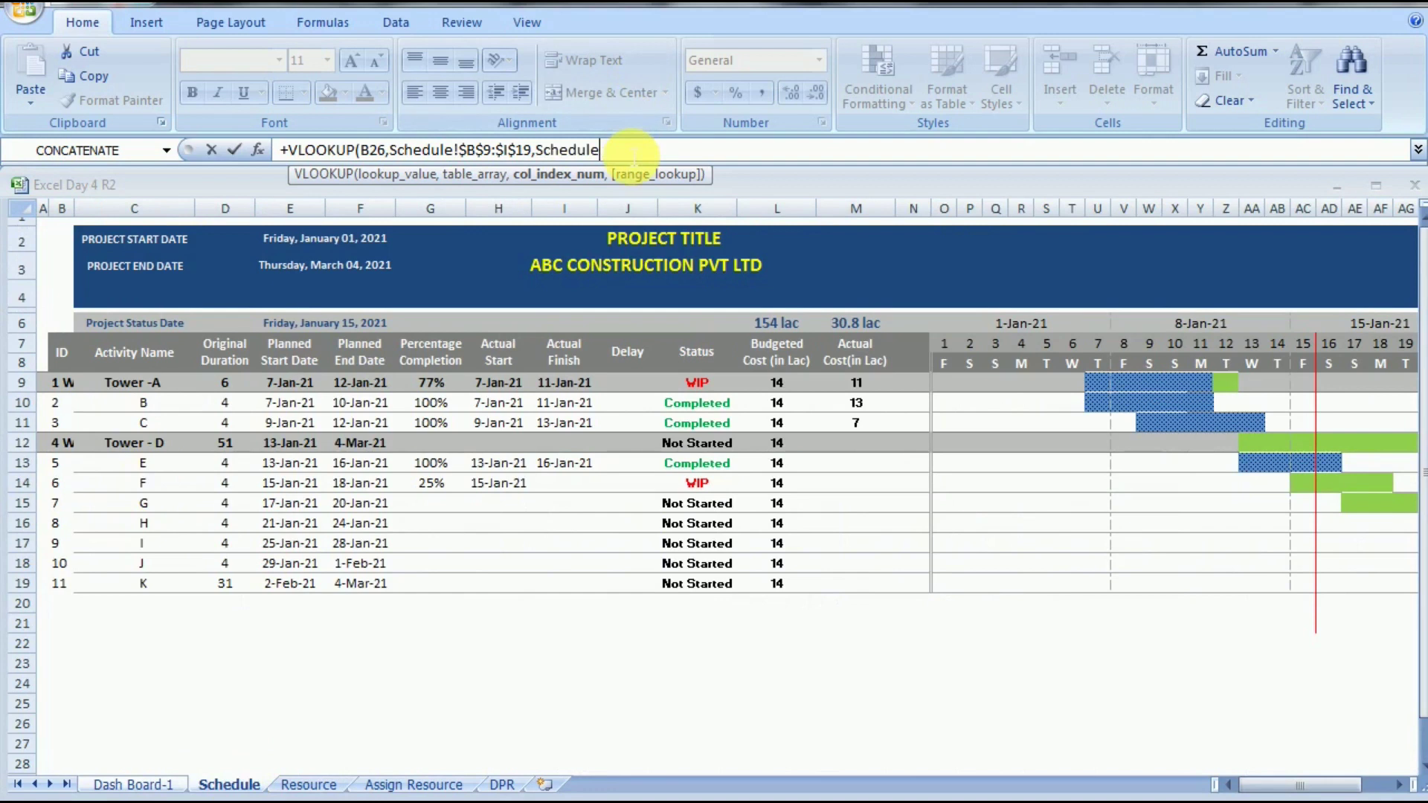
key("BackSpace")
key("BackSpace")
key("BackSpace")
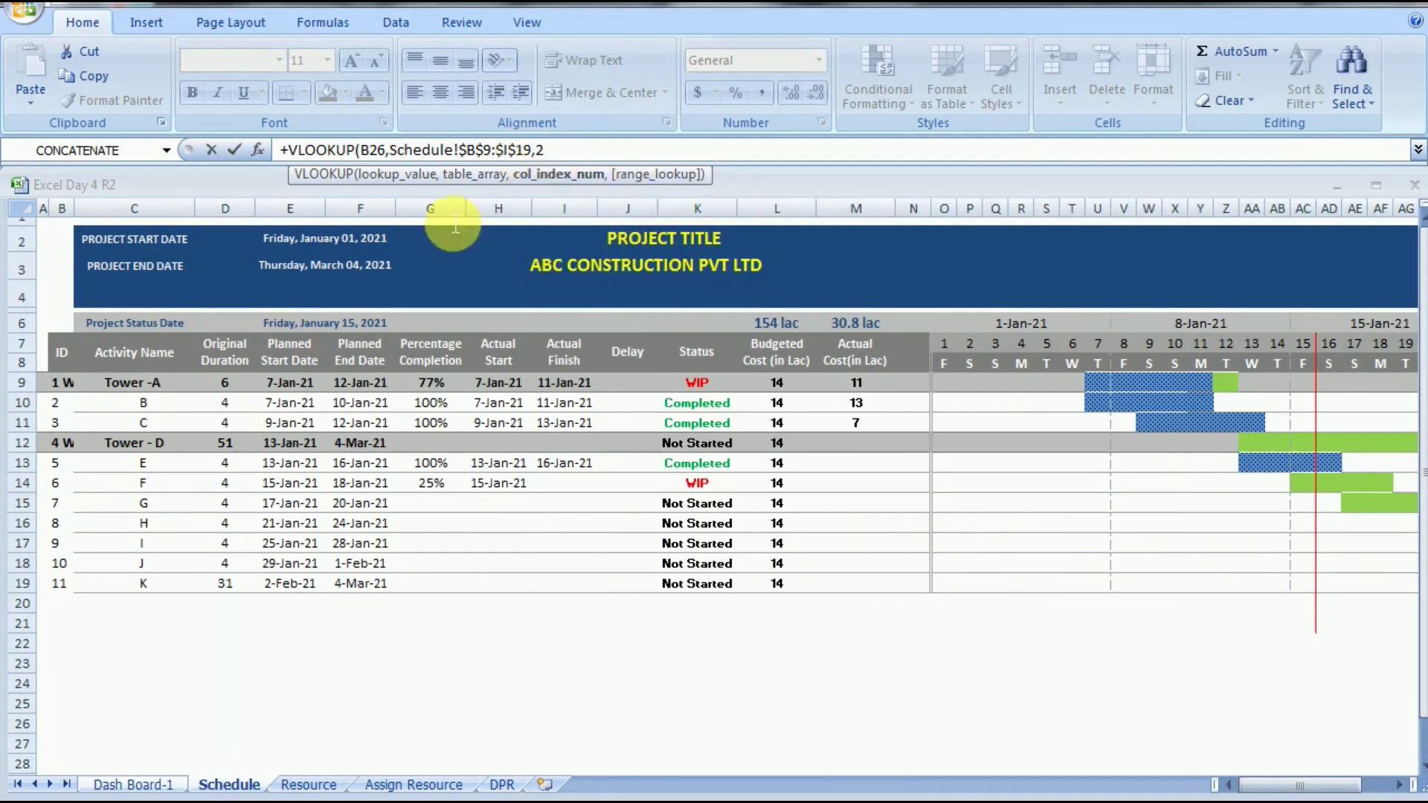
type("2")
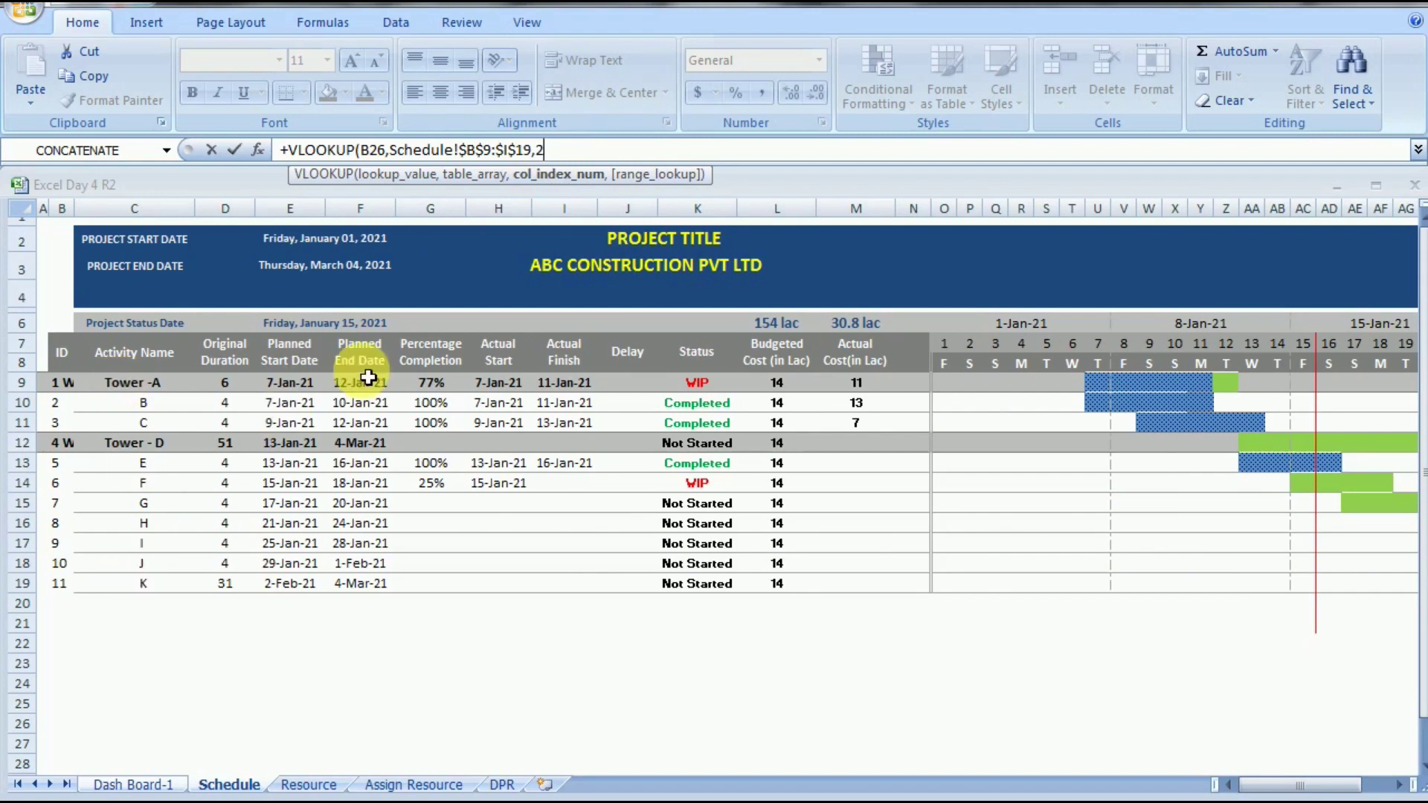
type(",")
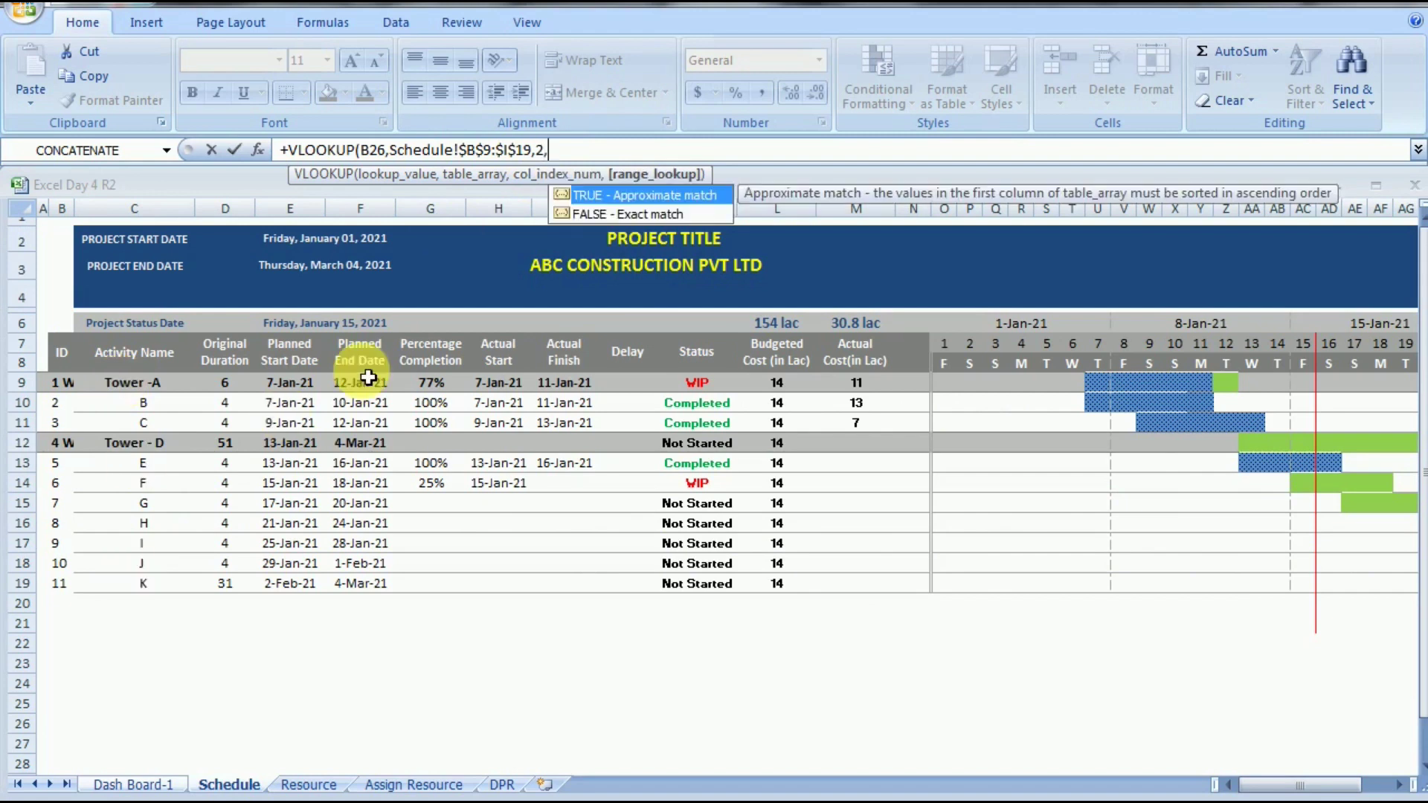
double_click(592, 216)
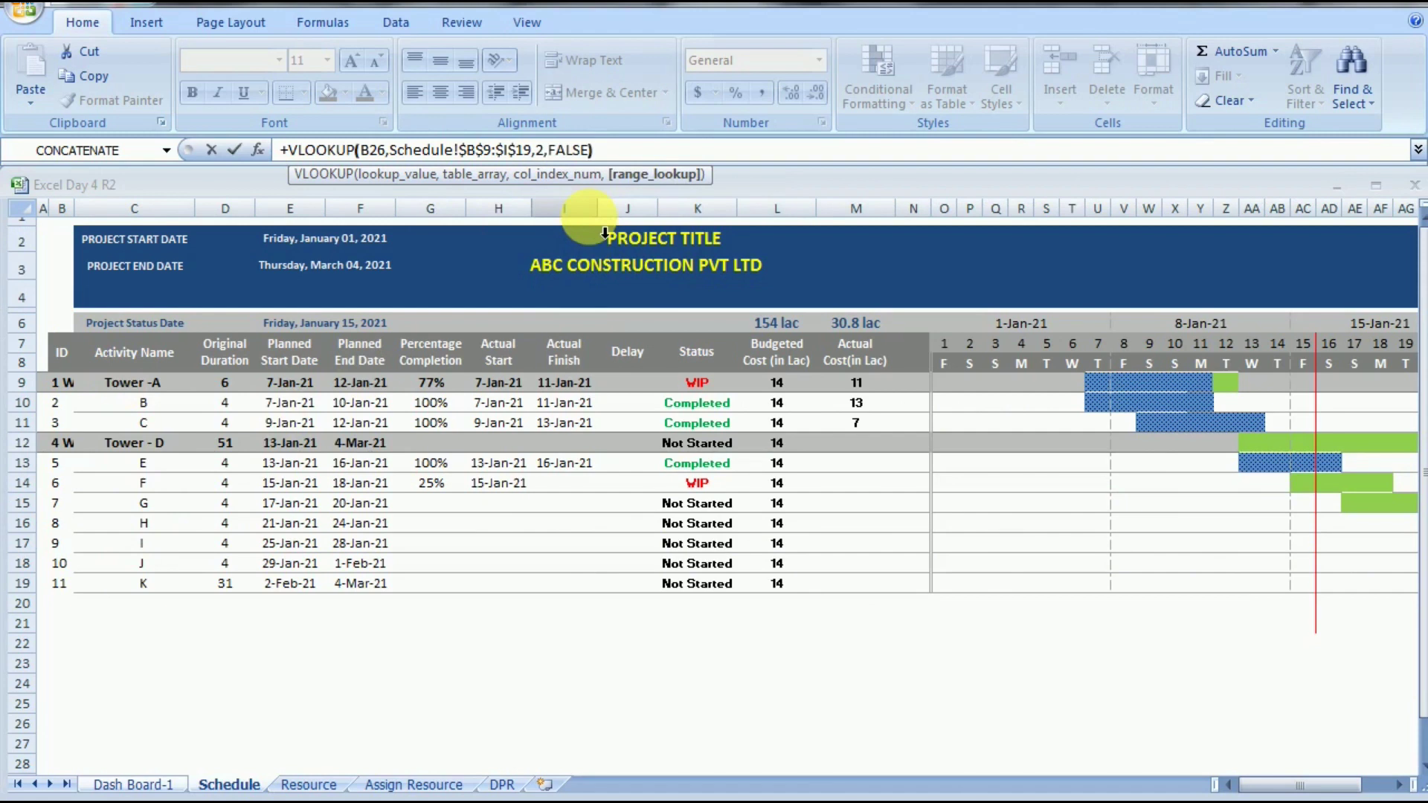
type(")")
key("Return")
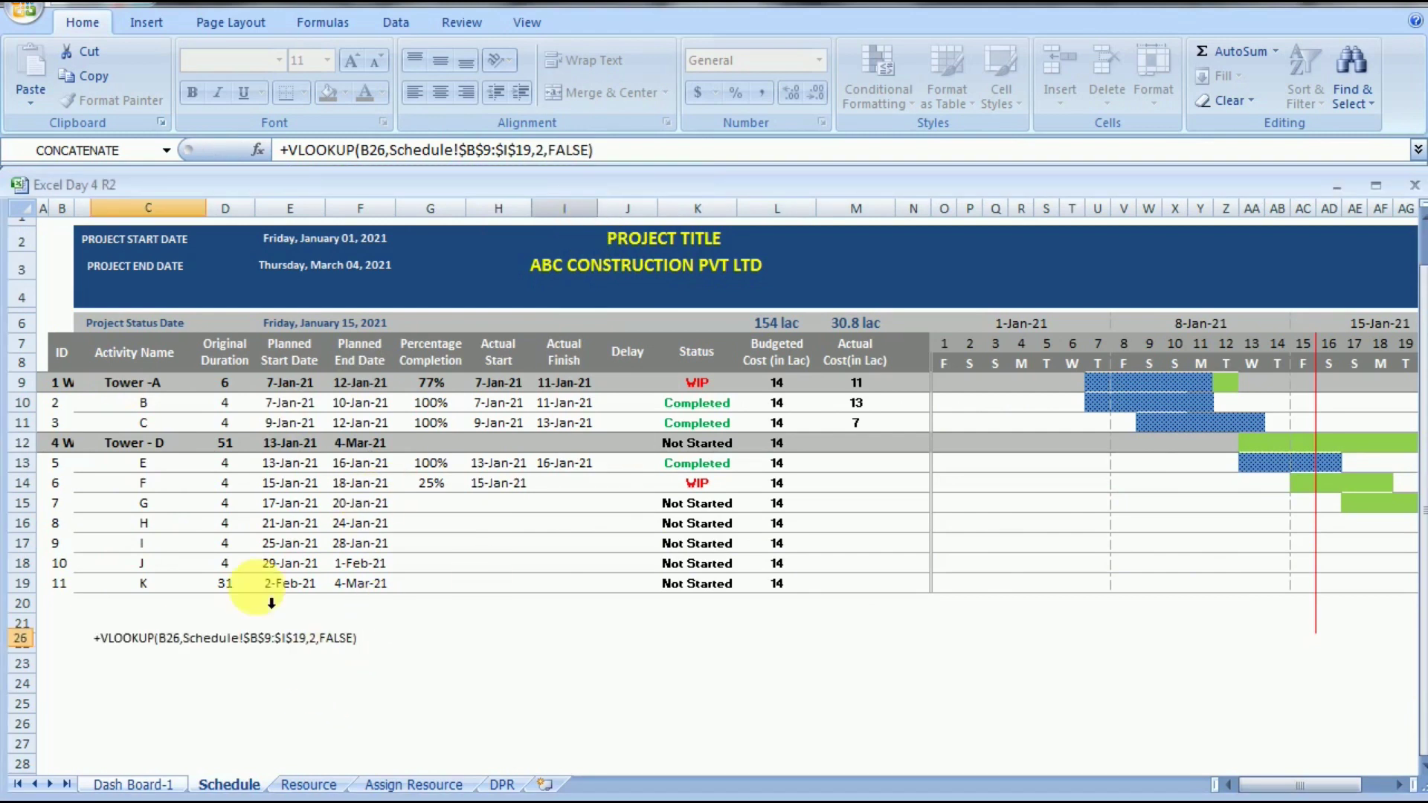
key("Return")
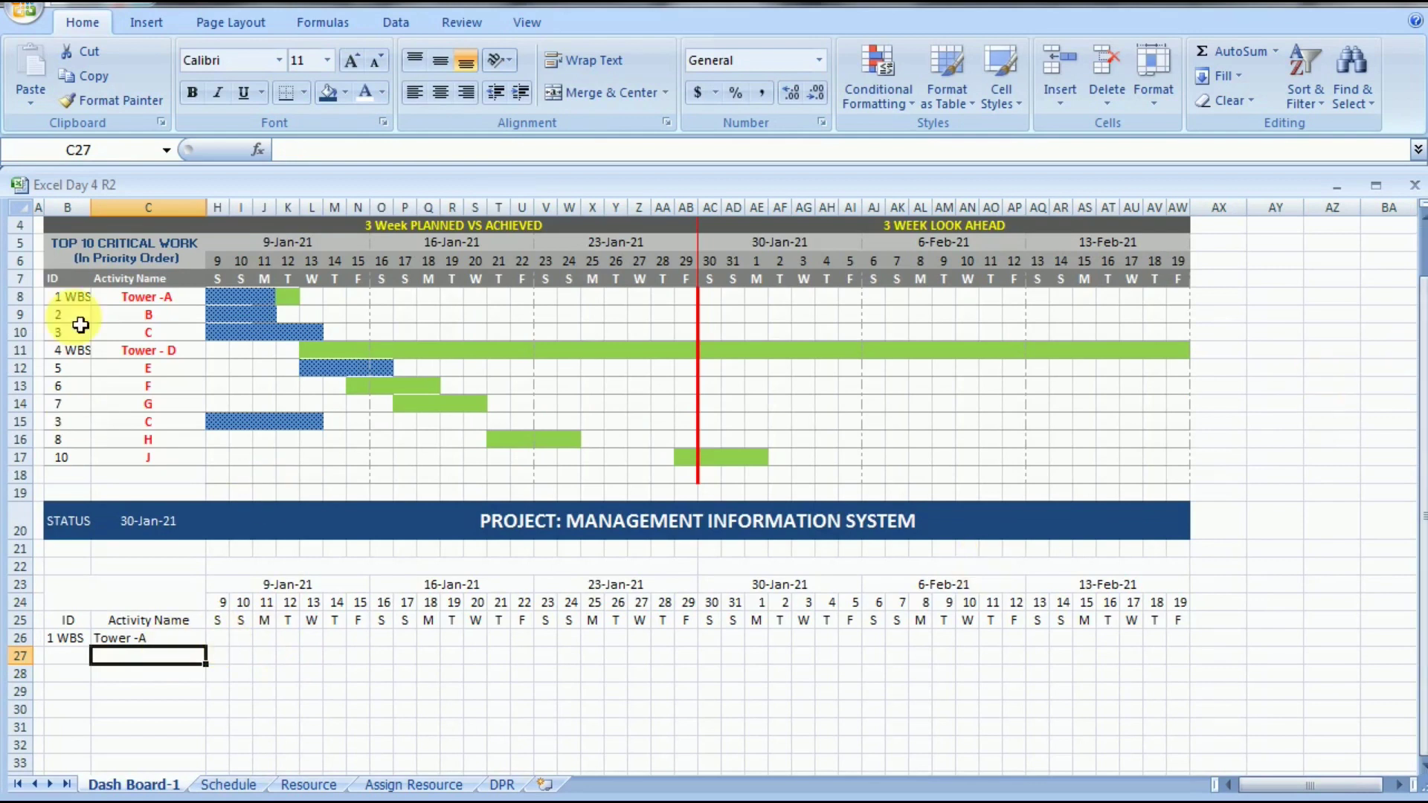
- Copy the activity IDs from B8:B17 into the new ID column starting at B26
left_click_drag(69, 297, 71, 466)
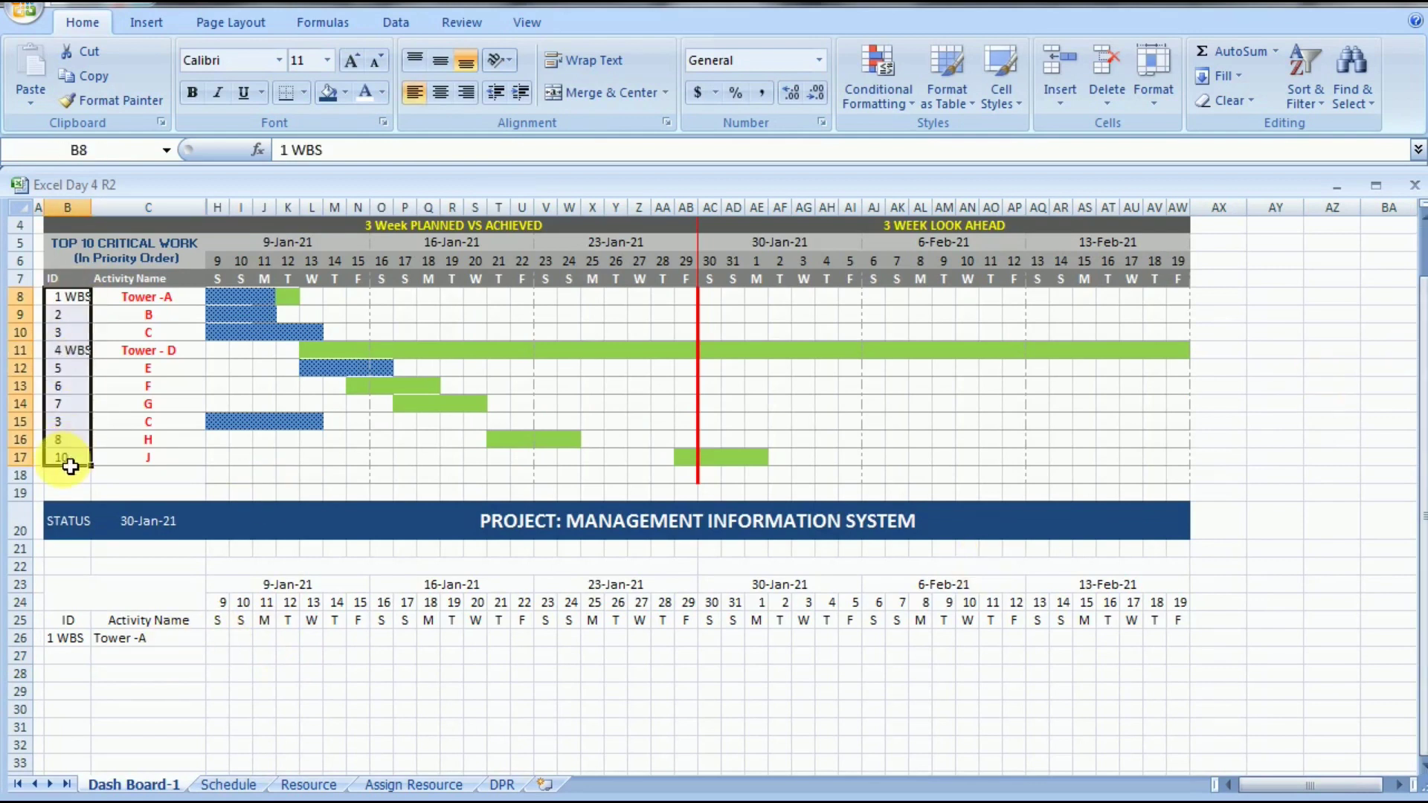
key("ctrl+c")
left_click(77, 644)
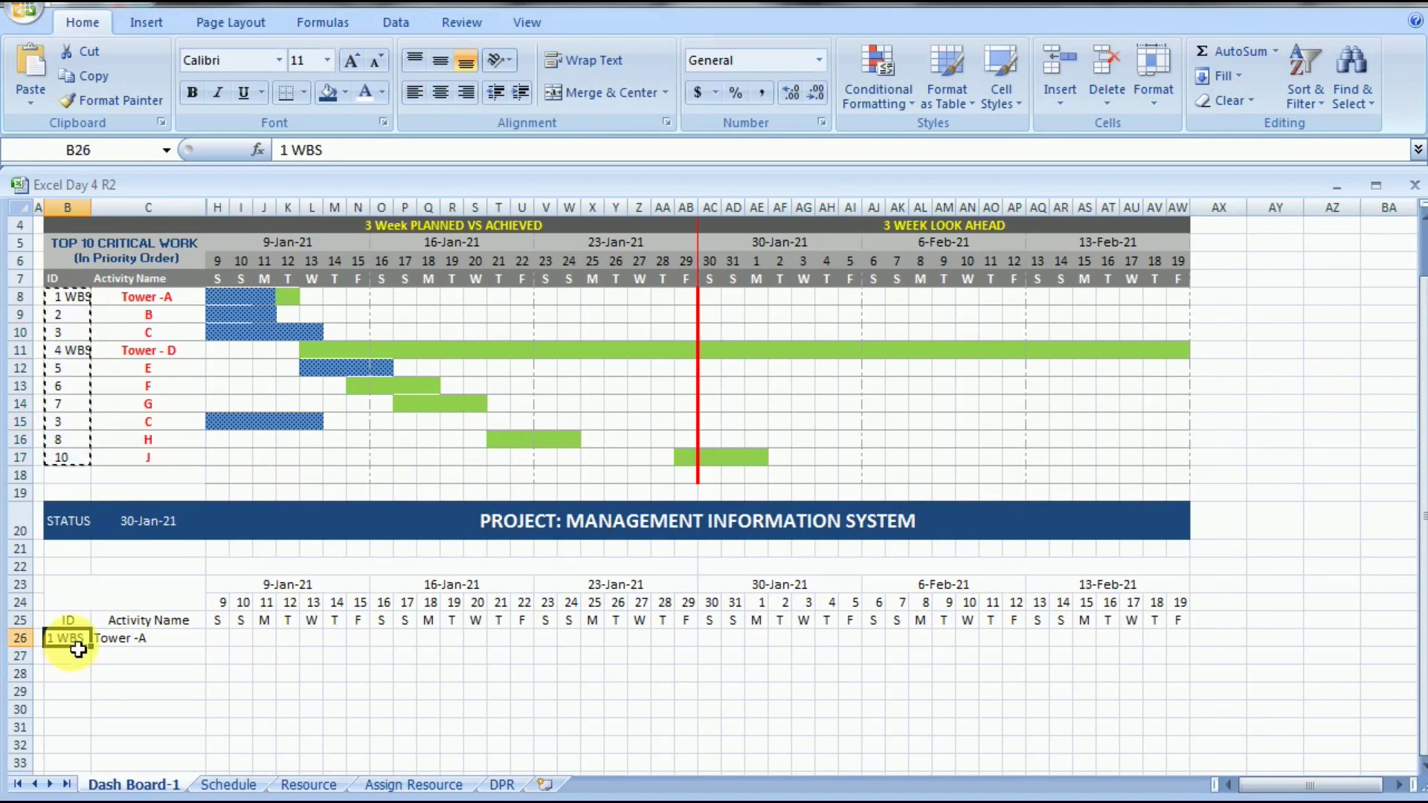
key("ctrl+v")
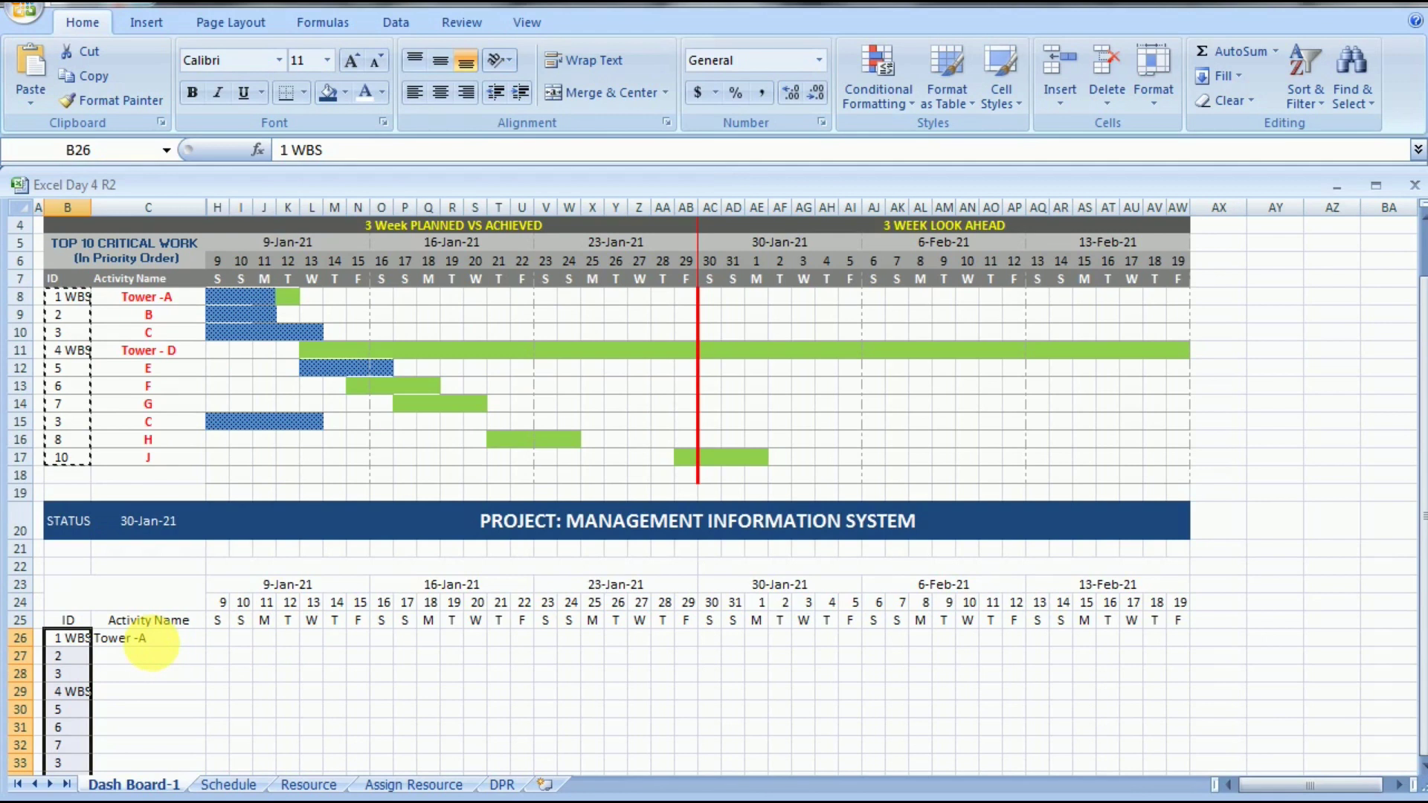
- Fill the activity name lookup down to C35 and label D7:G7 PLANED START, PLAN FINISH, ACTUAL START and ACTUAL FINISH
left_click(152, 644)
left_click_drag(204, 705, 200, 754)
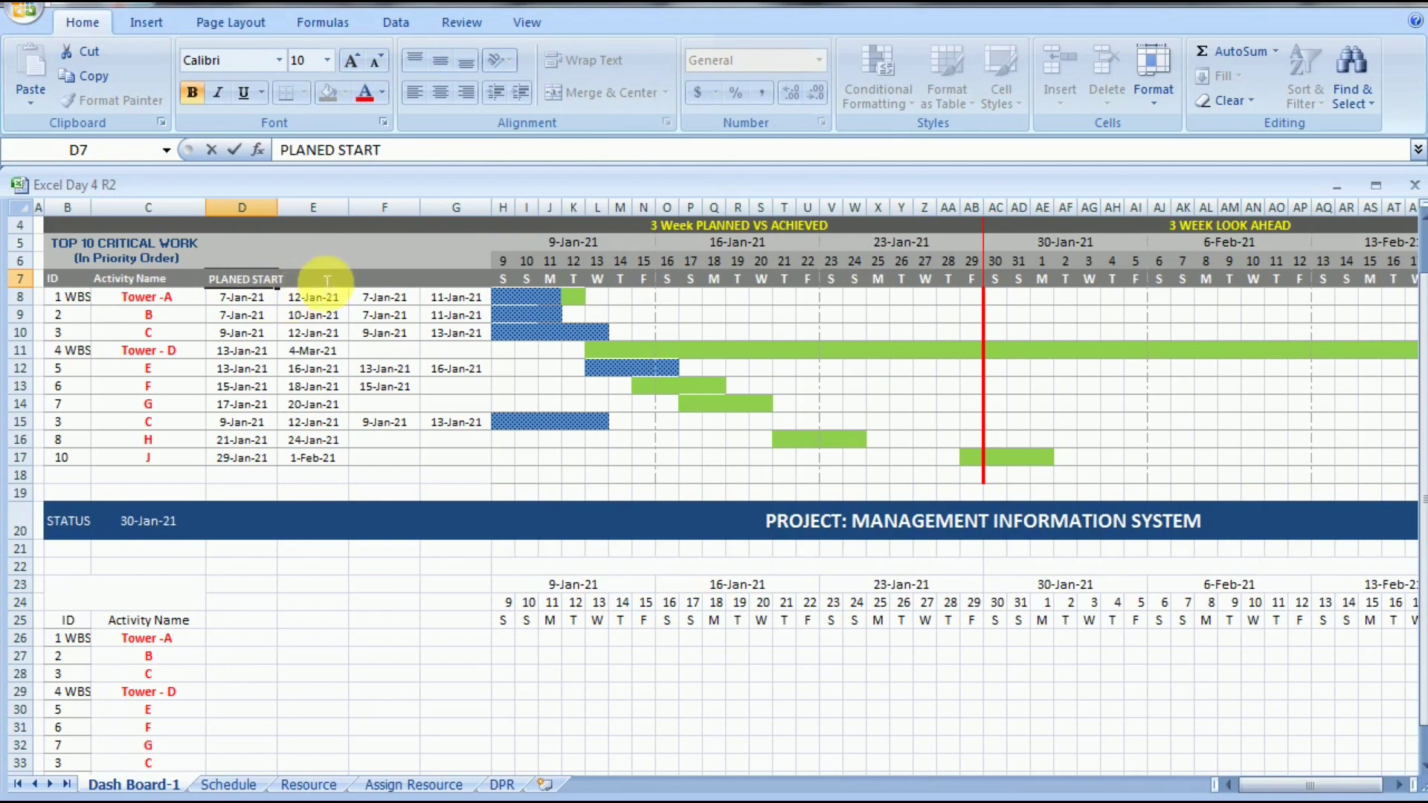
left_click(330, 315)
- Copy the header formatting of rows 4 to 7 onto rows 22 to 25 with Format Painter
left_click_drag(20, 224, 20, 278)
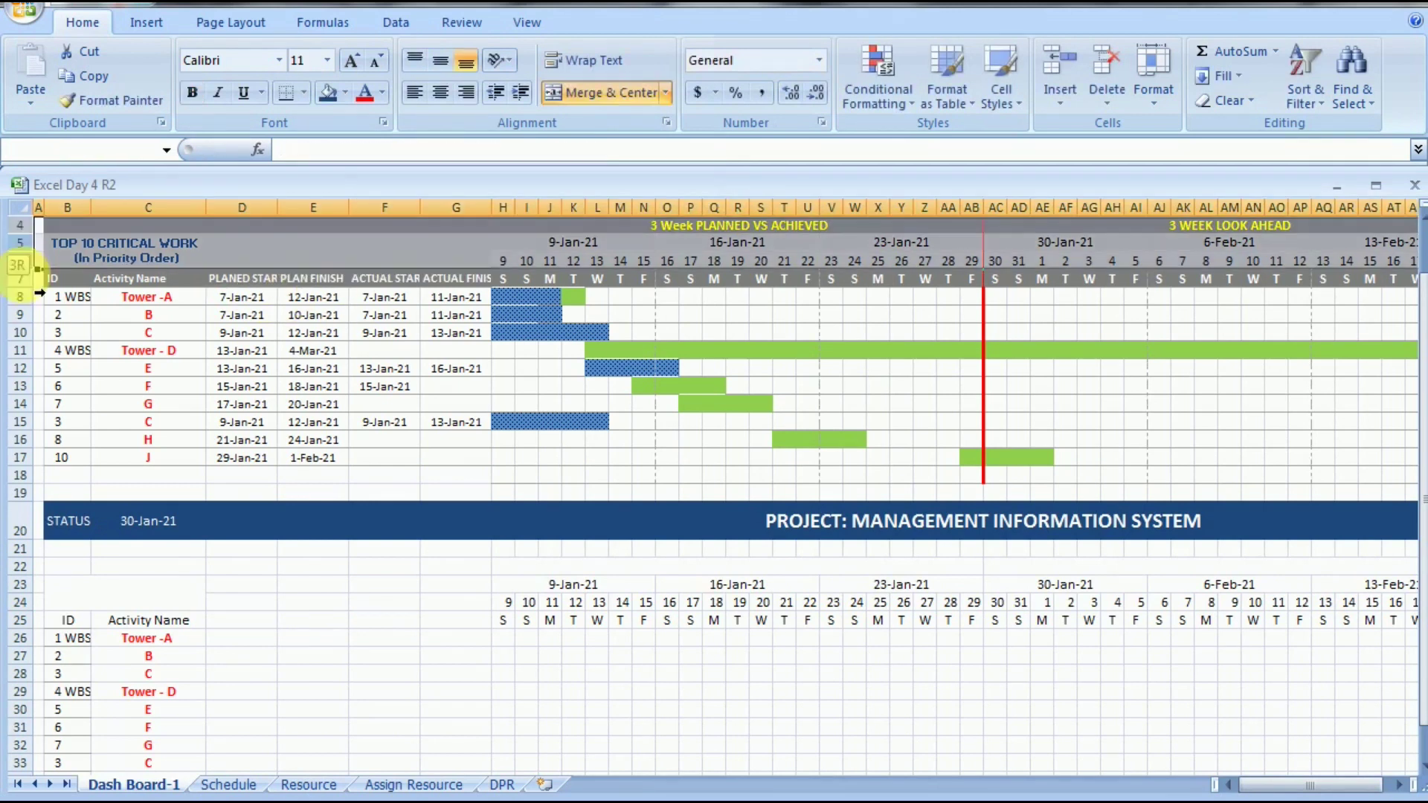
left_click(112, 100)
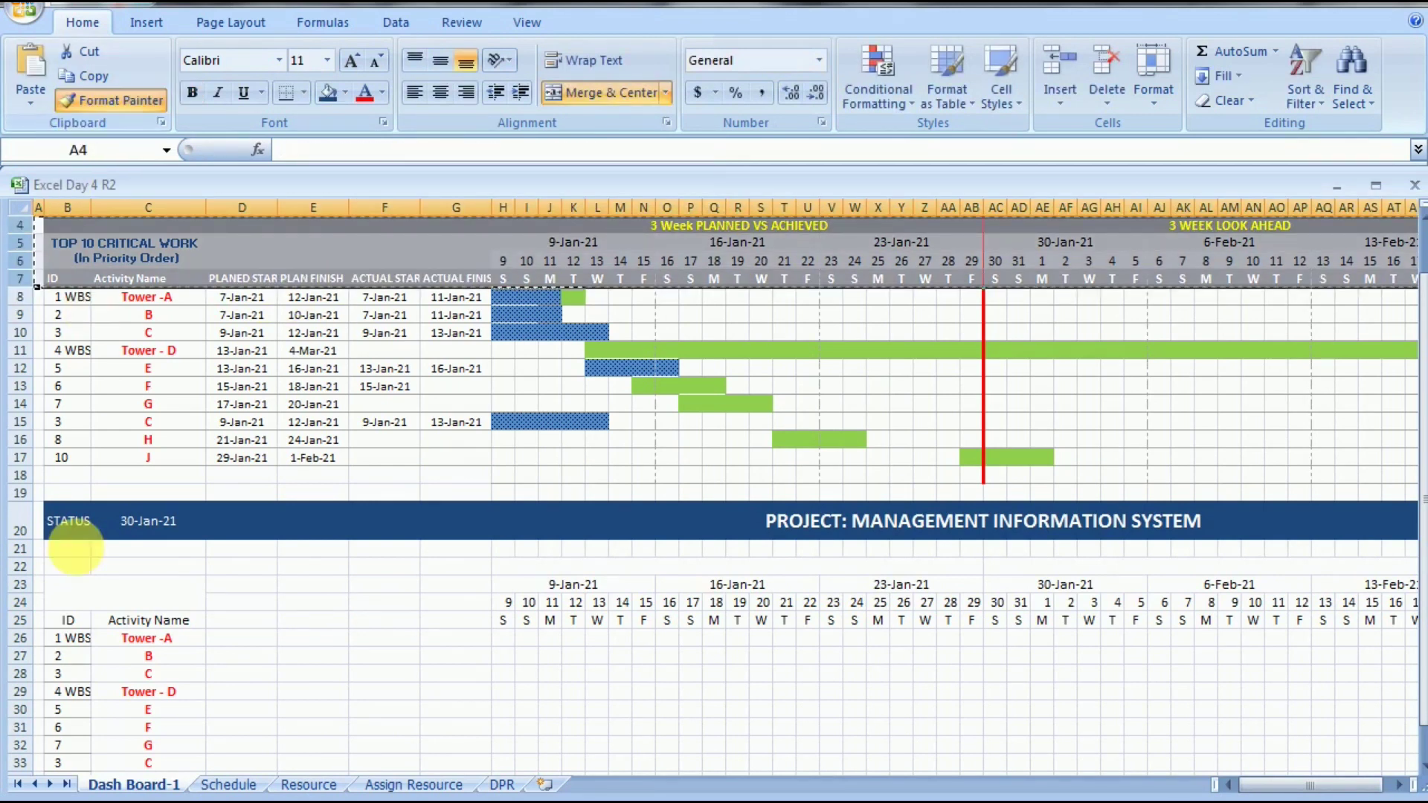
left_click_drag(32, 572, 22, 642)
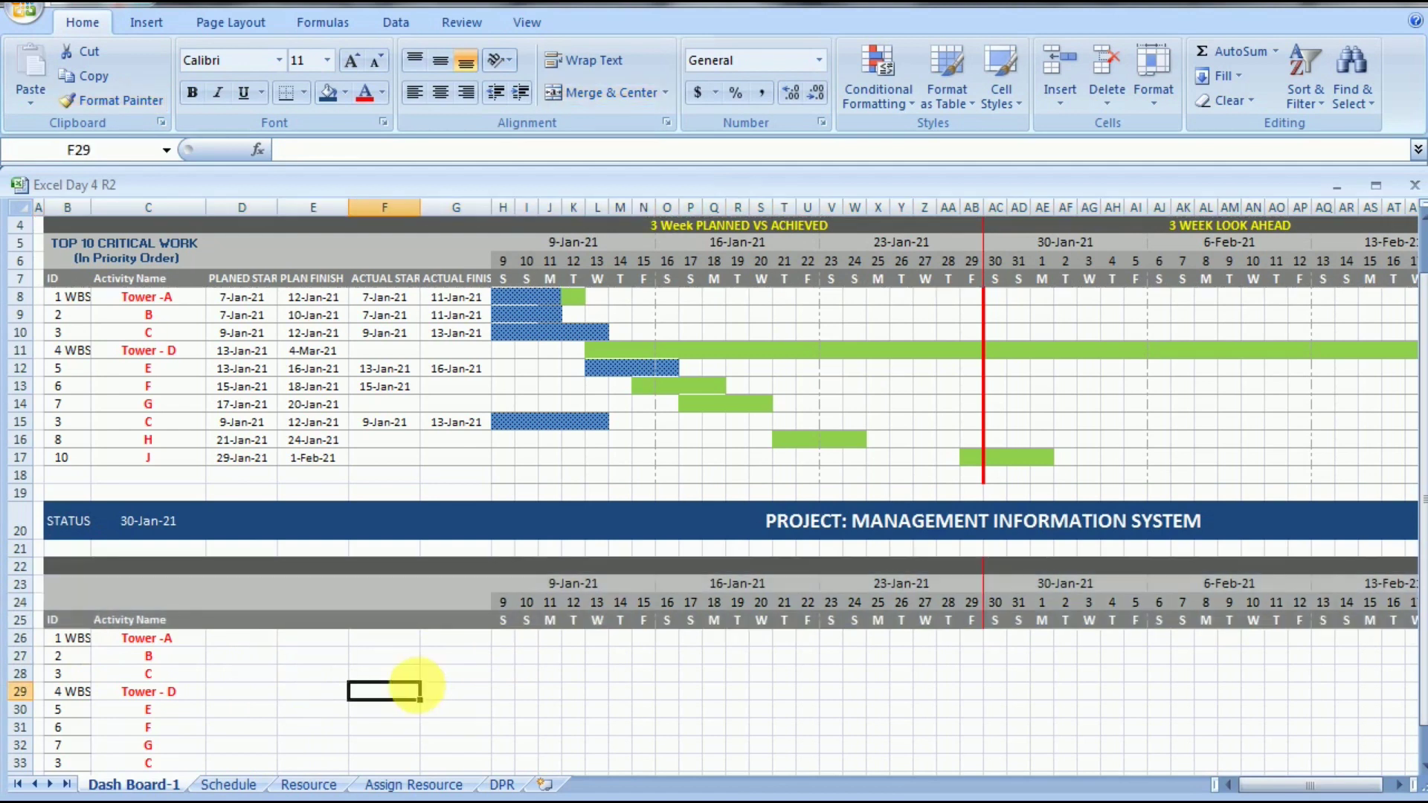
- Copy the 3 Week PLANNED VS ACHIEVED and 3 WEEK LOOK AHEAD captions from row 4 to row 22, starting at H22
left_click(535, 572)
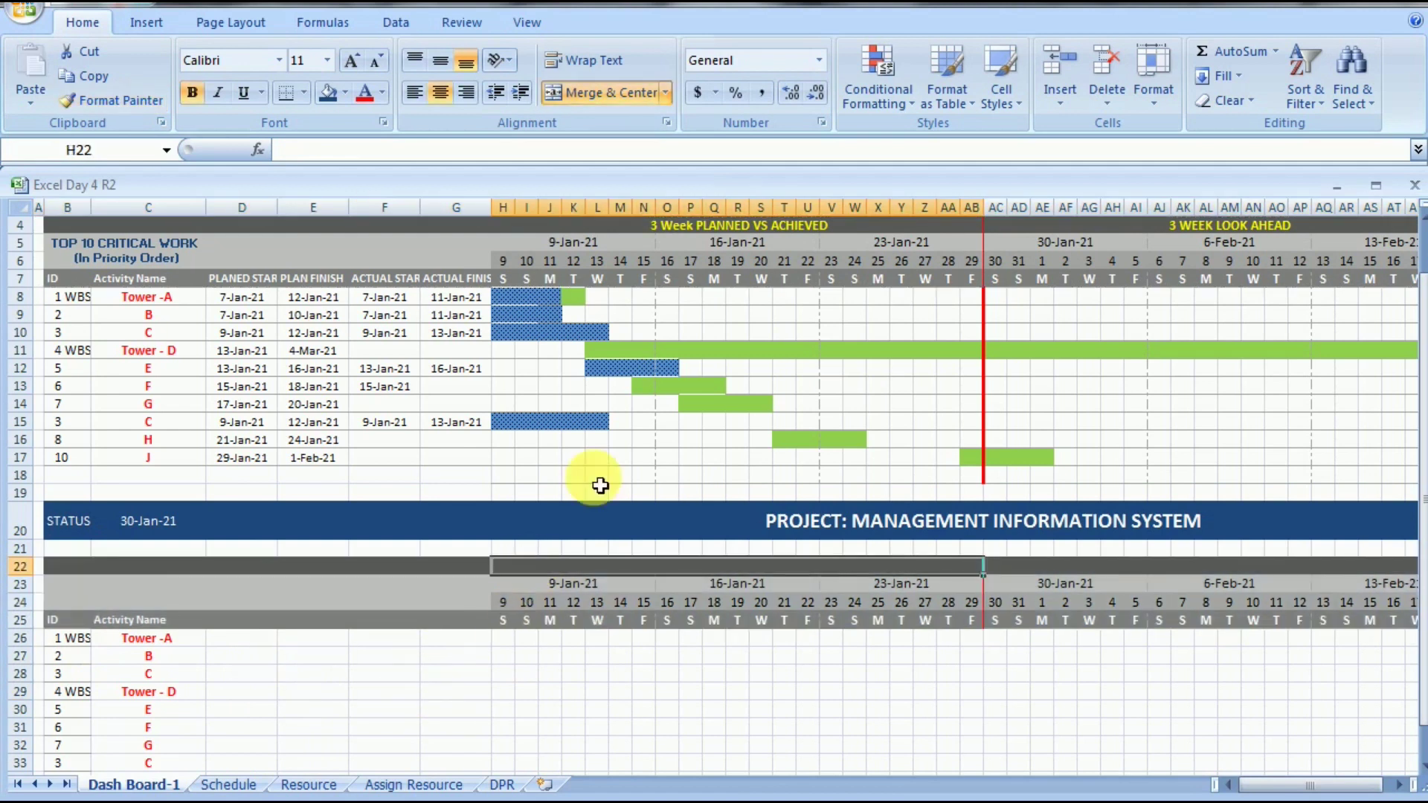
left_click(714, 226)
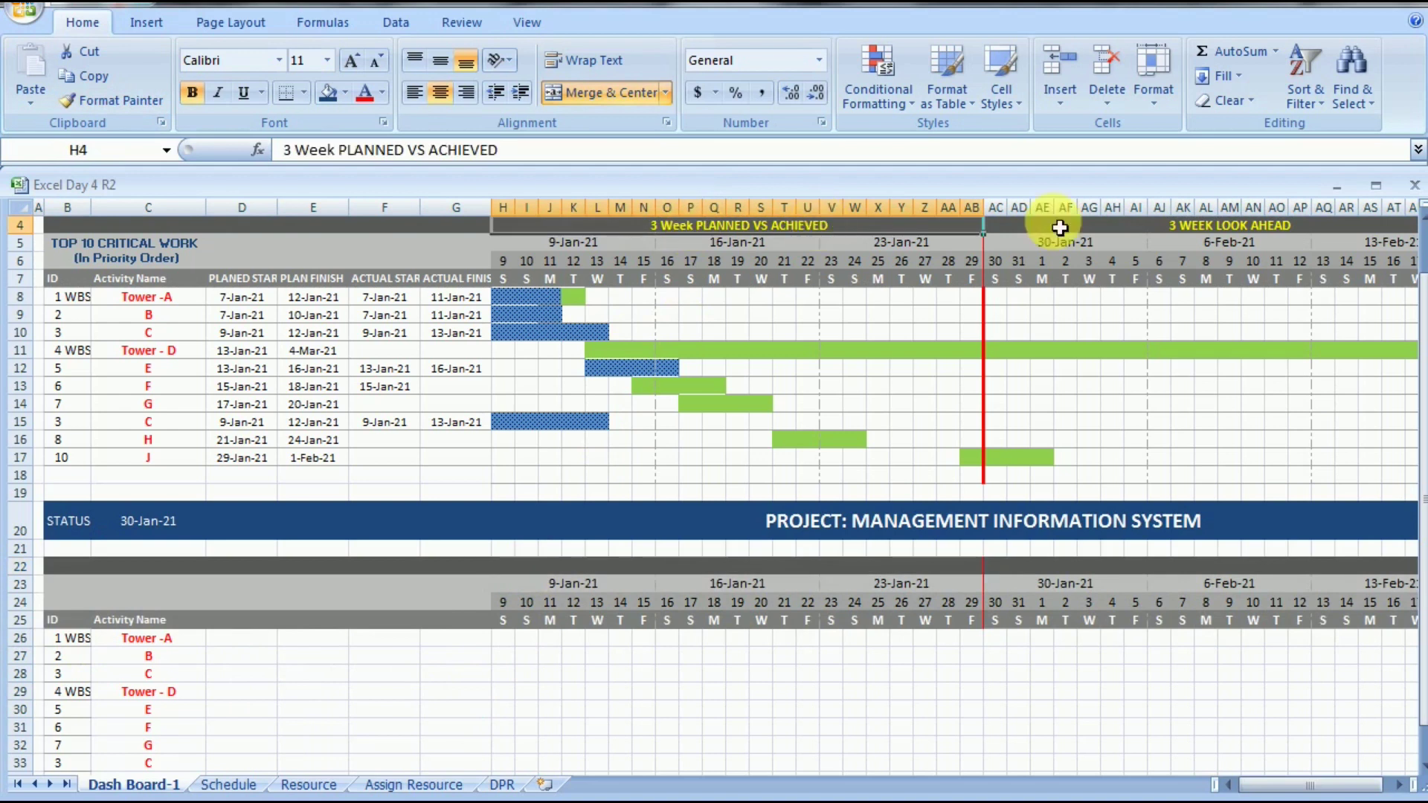
key("ctrl+c")
left_click(524, 573)
key("ctrl+v")
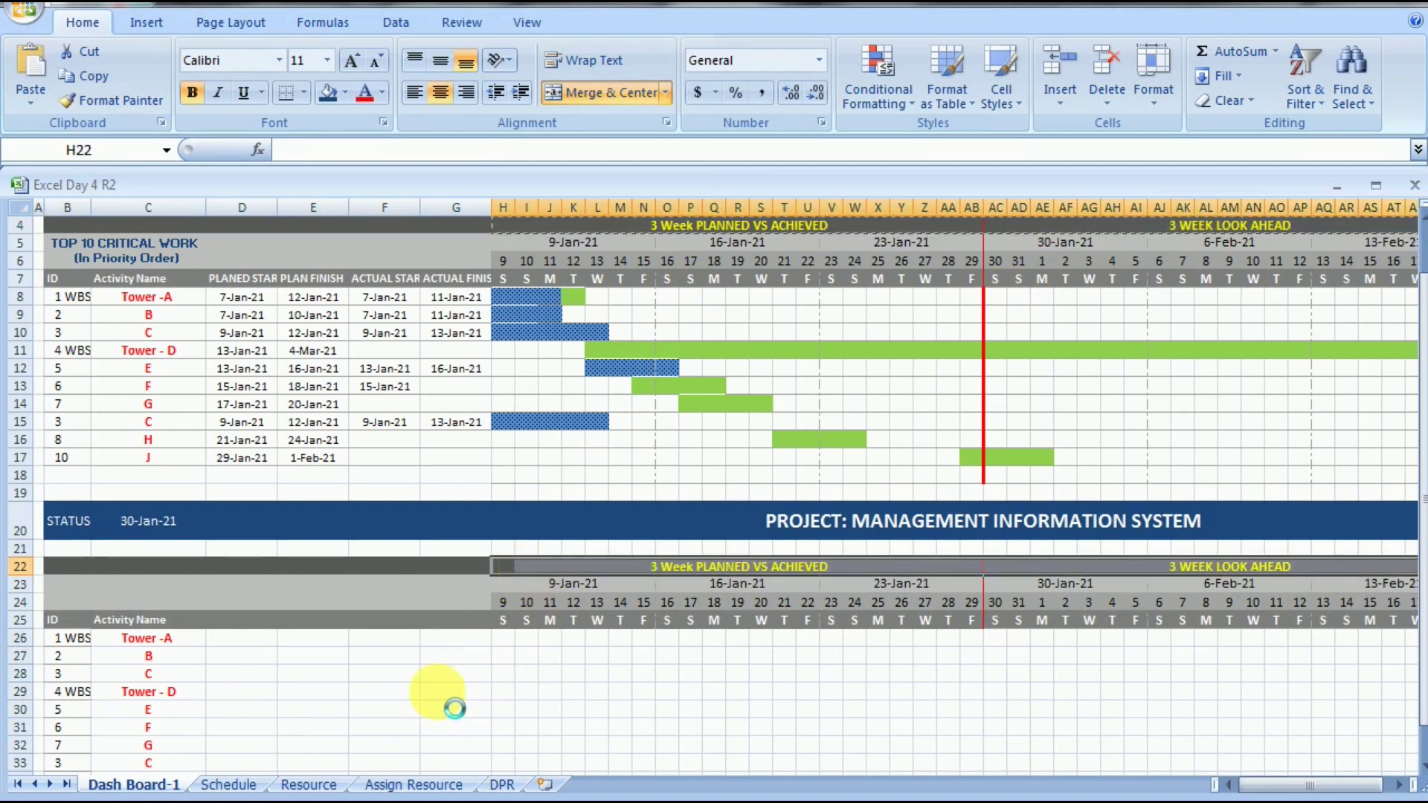
- Copy the TOP 10 CRITICAL WORK (In Priority Order) title from B5 into B23
left_click(140, 266)
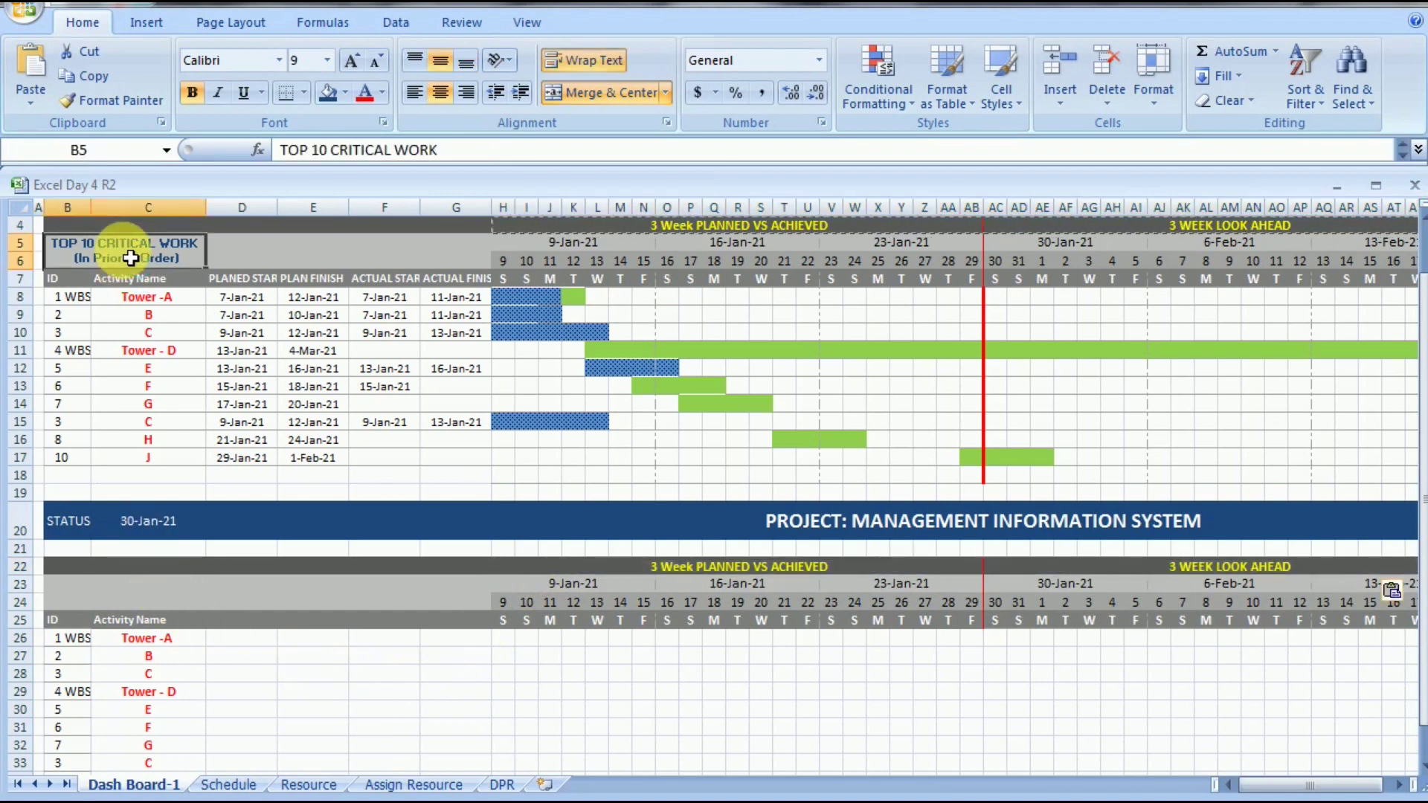
key("ctrl+c")
left_click(156, 604)
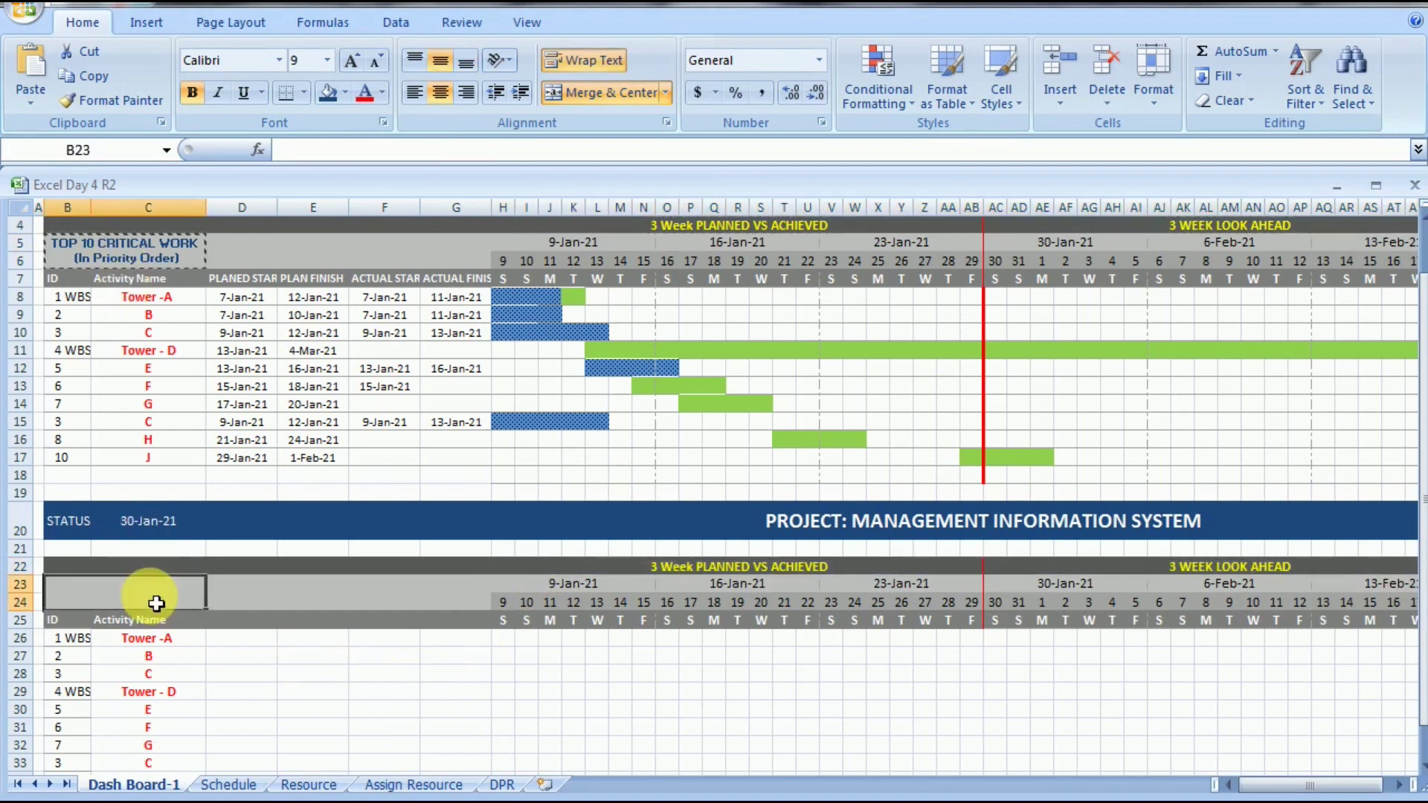
key("ctrl+v")
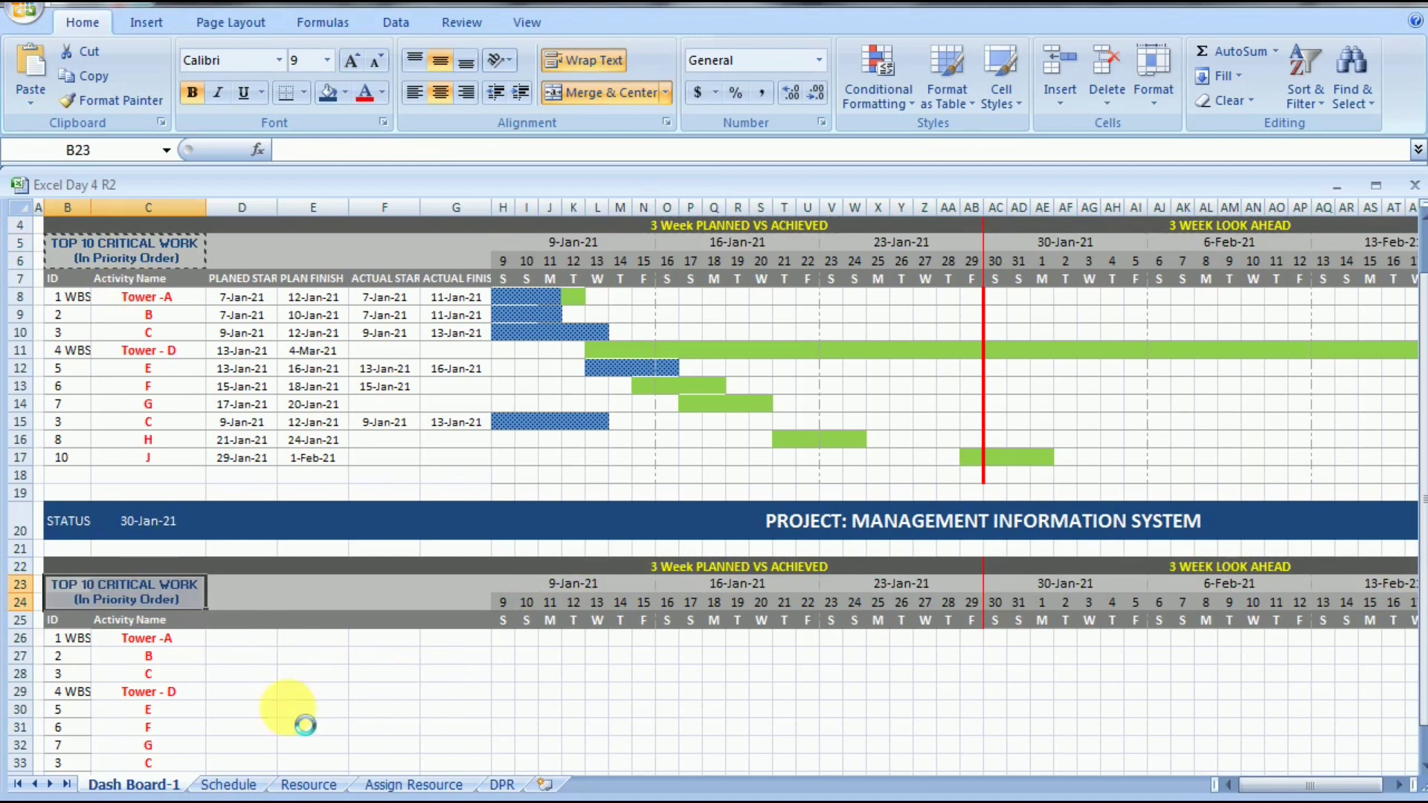
- Copy the planned and actual start and finish headings from D7:G7 into D25:G25
left_click_drag(242, 280, 447, 287)
key("ctrl+c")
left_click(241, 623)
key("Return")
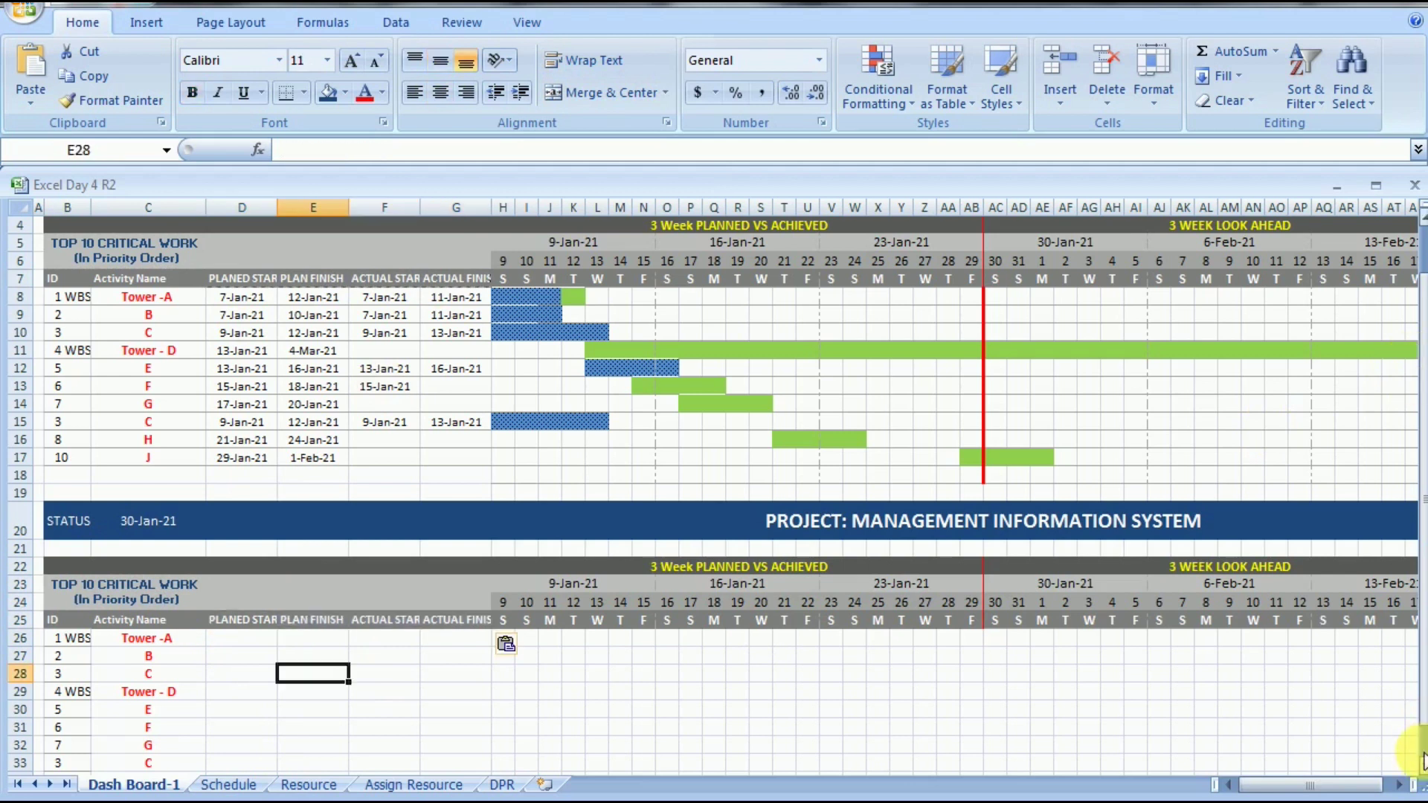
- Change the lookup value in the C26 VLOOKUP formula to $B26 so its column stays fixed
scroll(1416, 762, "down", 2)
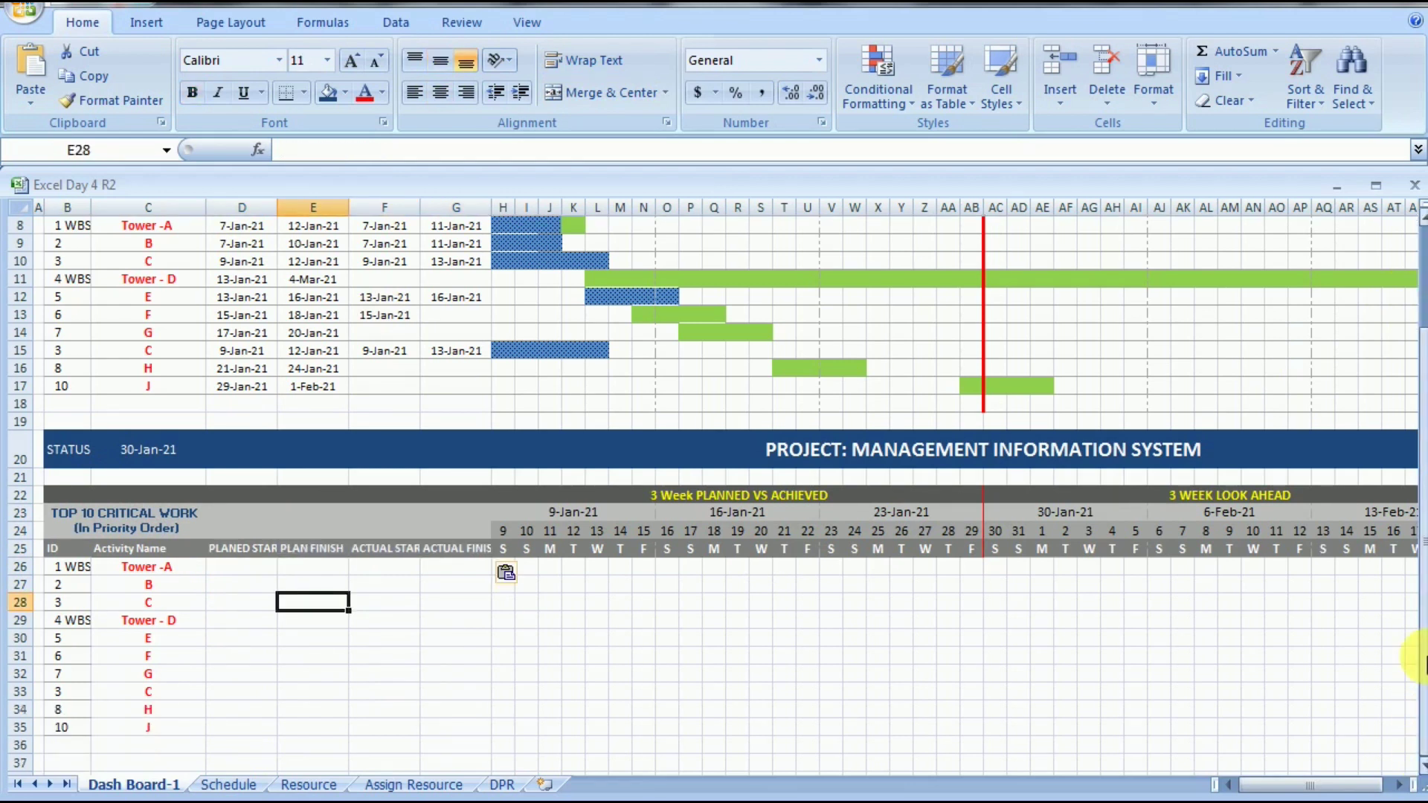
scroll(1420, 636, "up", 1)
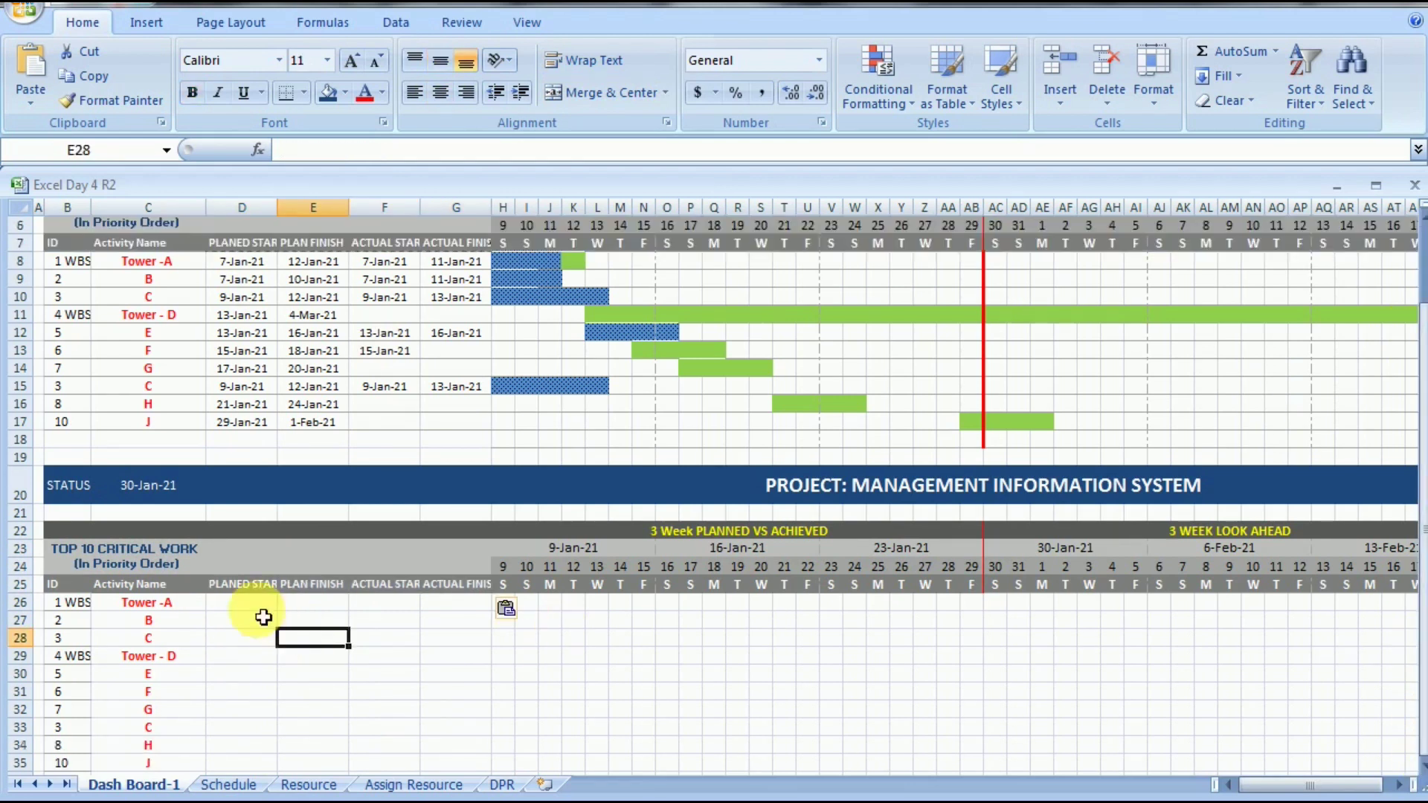
left_click(171, 605)
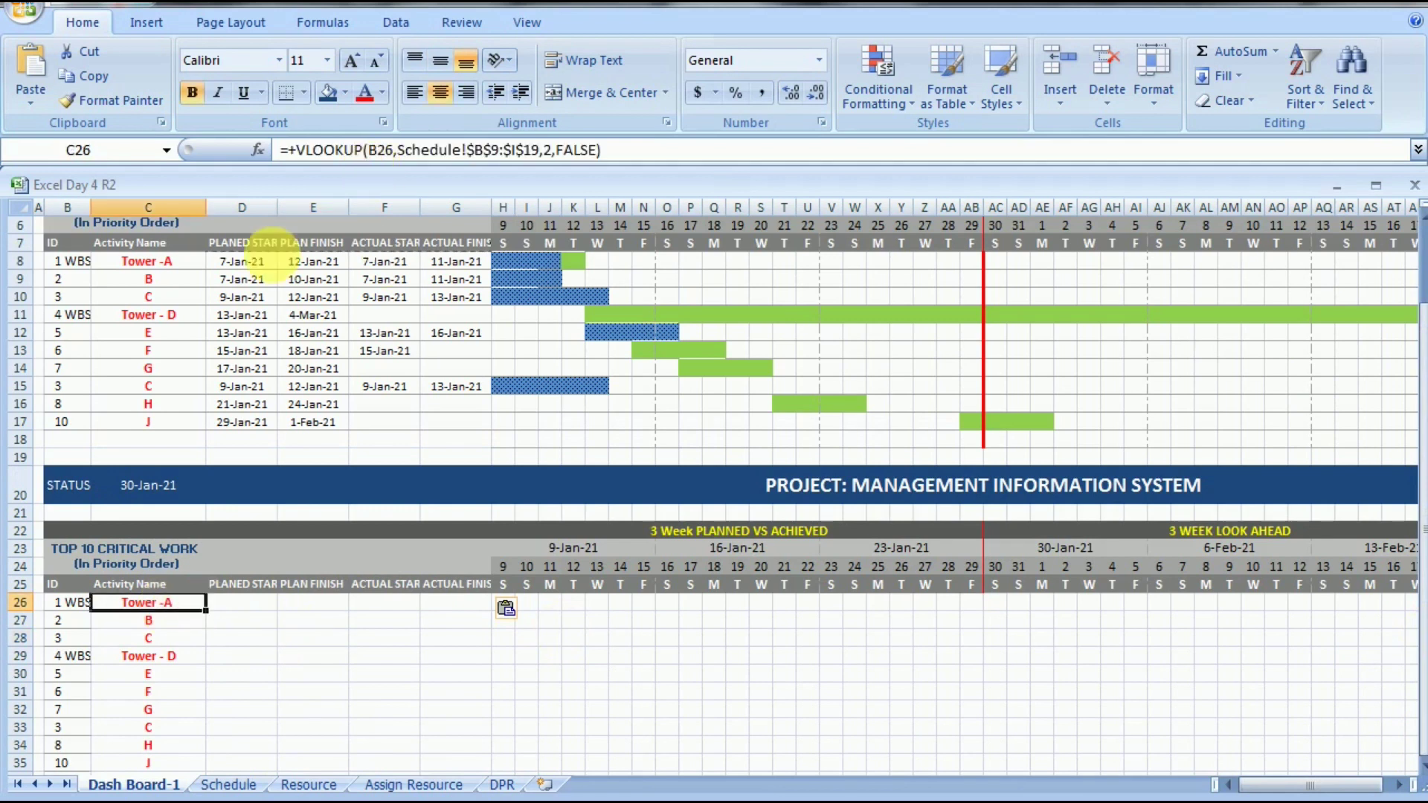
left_click(248, 268)
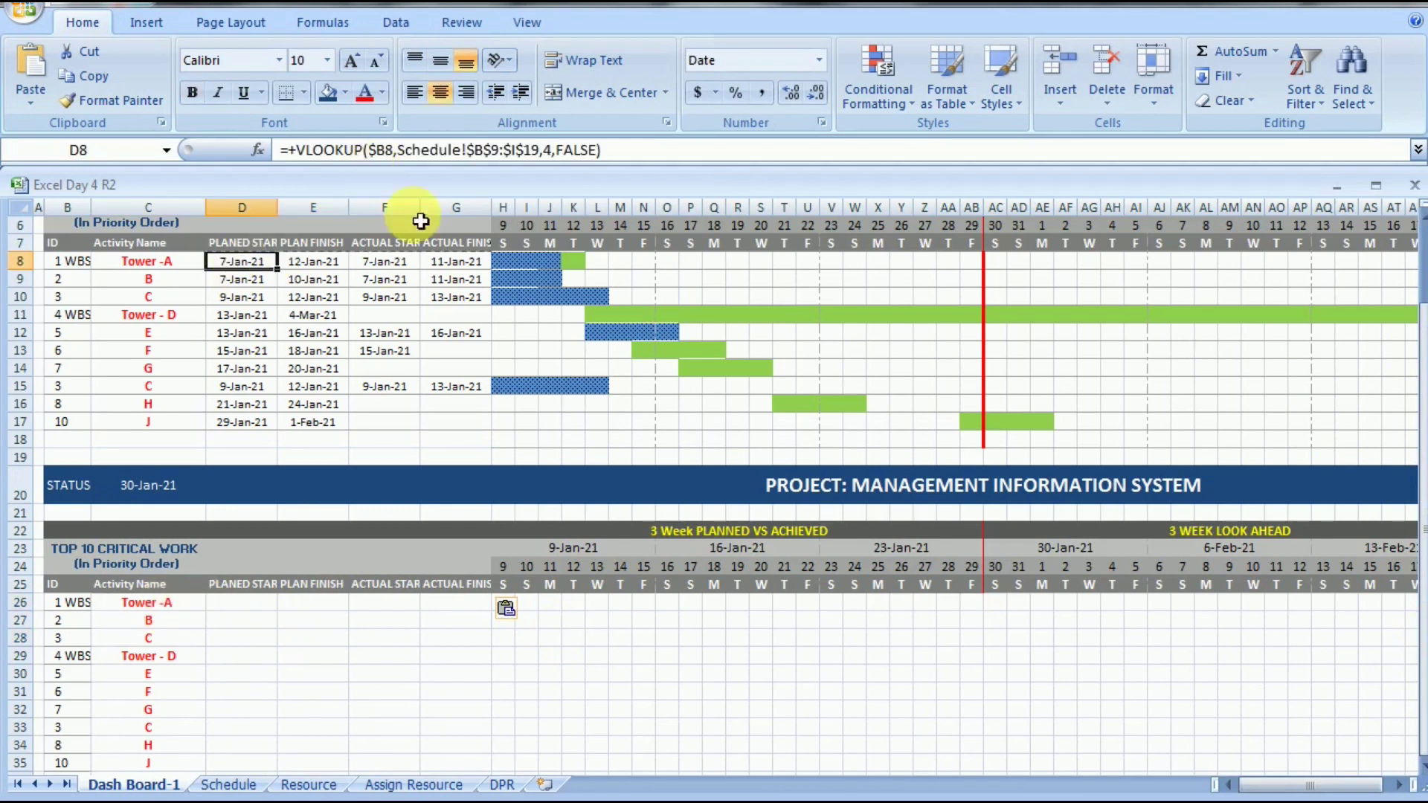
left_click(188, 271)
left_click(177, 608)
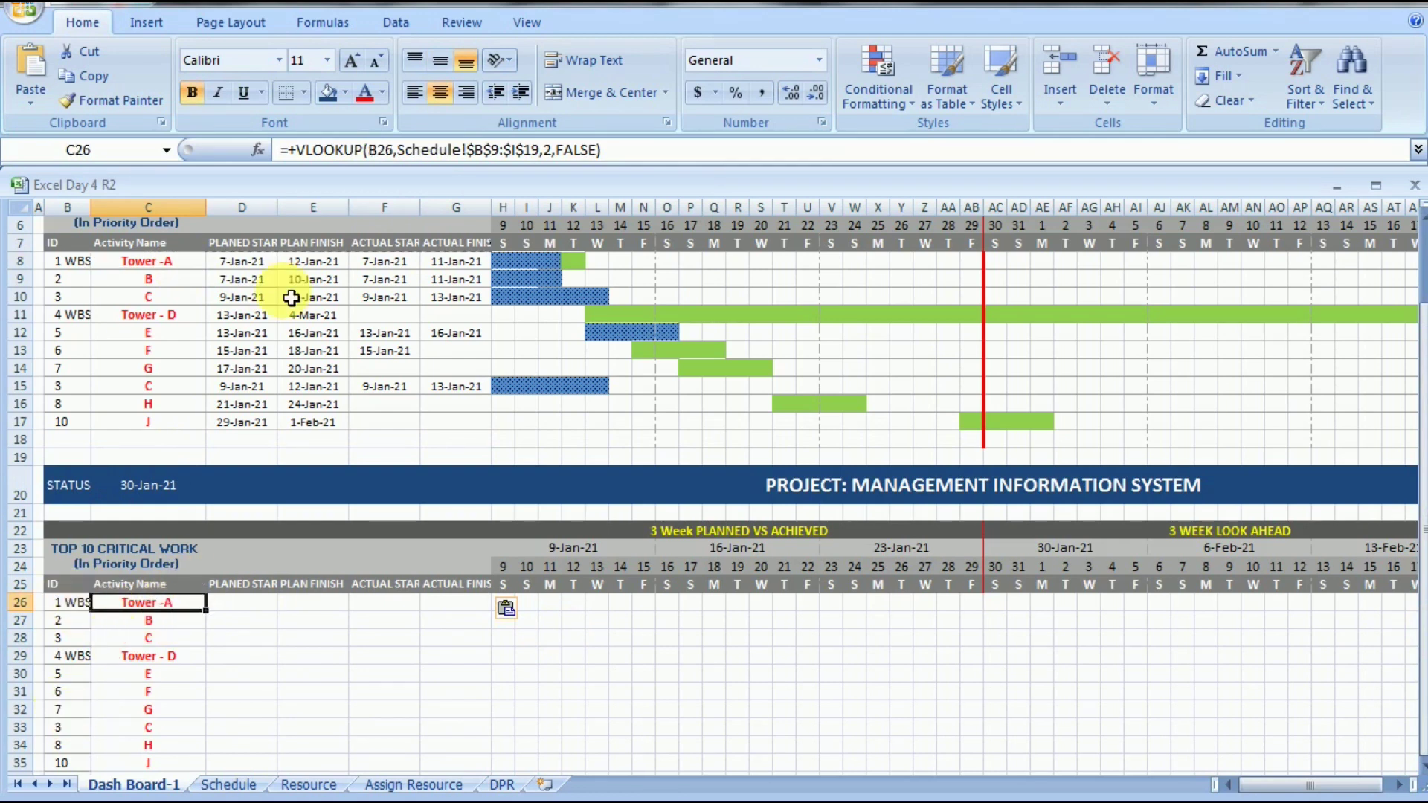
left_click(391, 158)
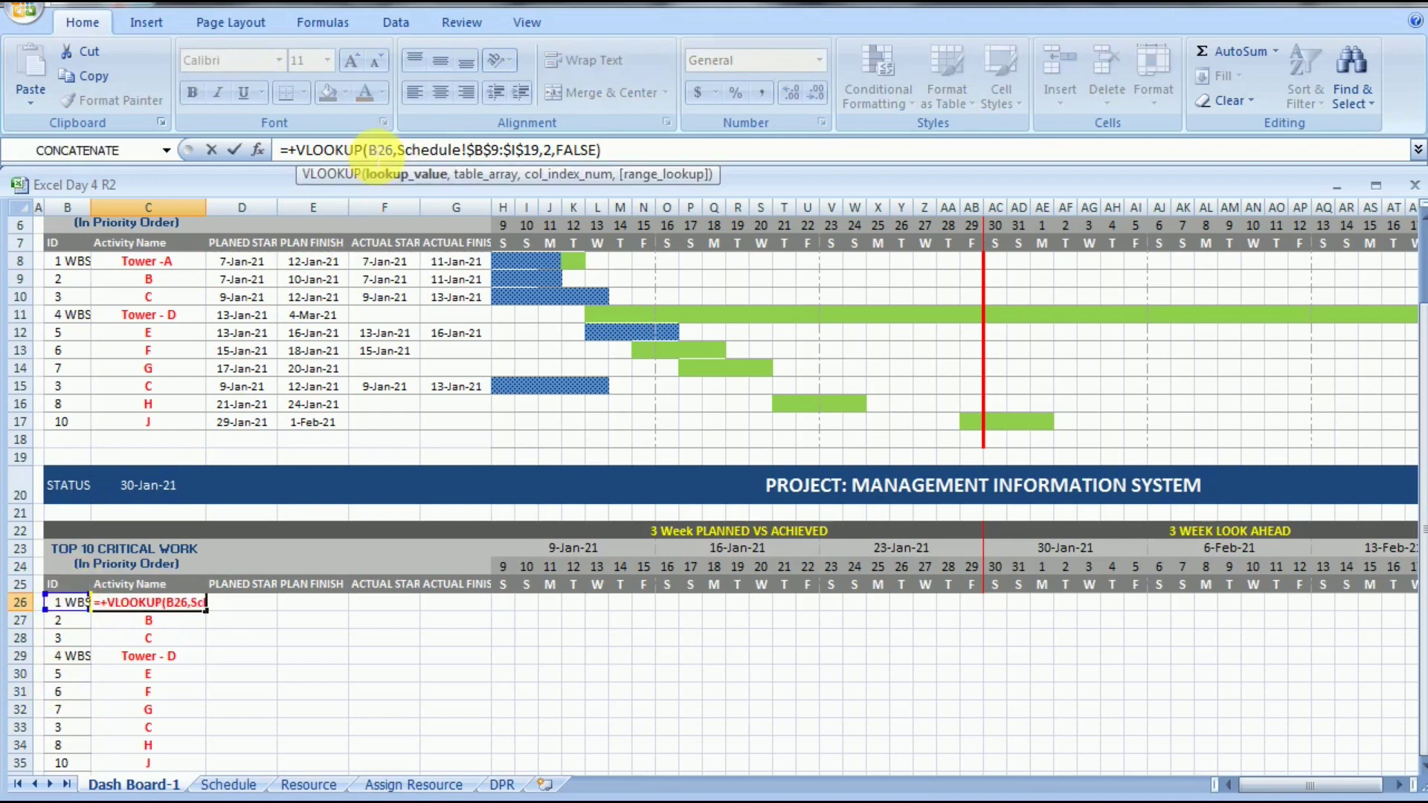
type("$")
key("Return")
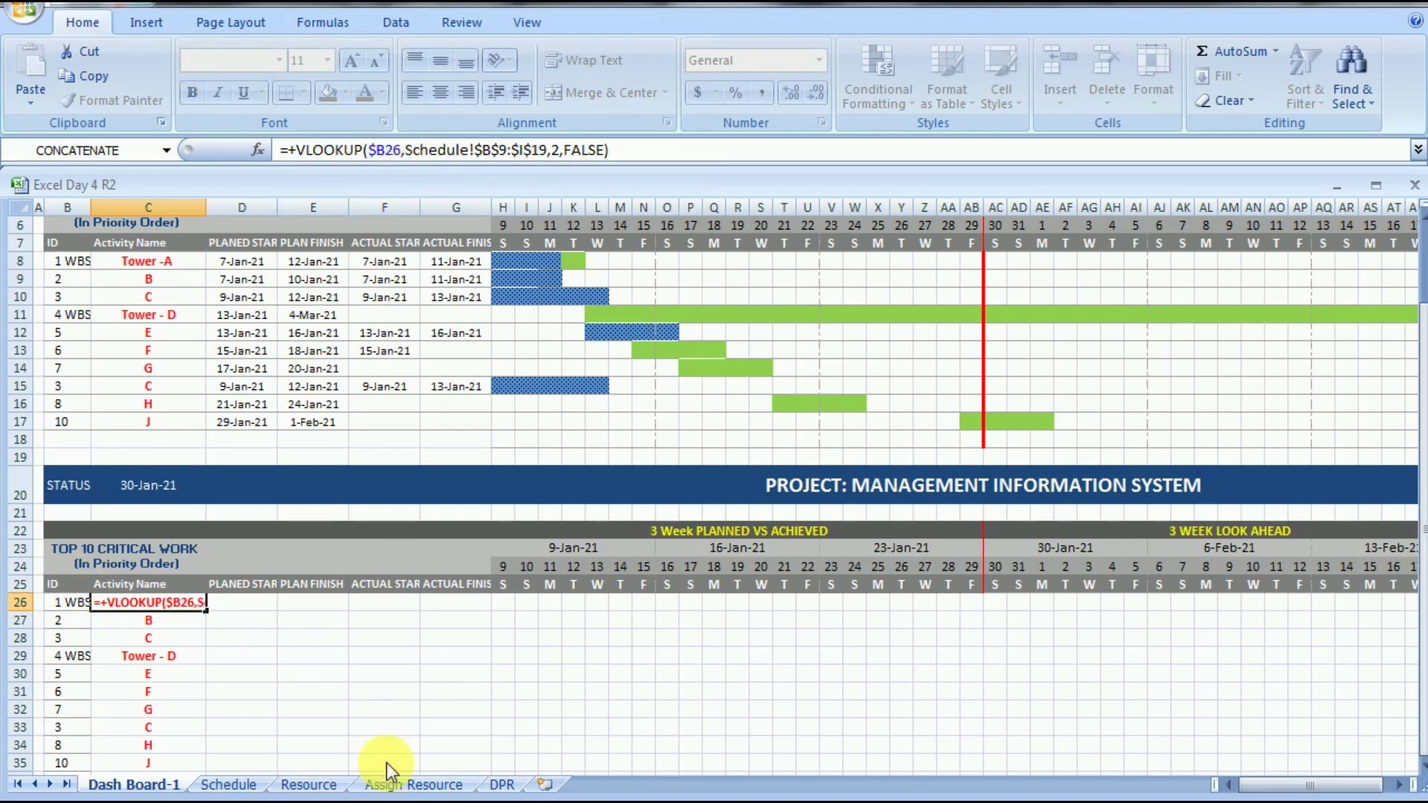
- Fill the C26 lookup formula into D26 and set its column index to 4 for the planned start date
left_click(282, 672)
left_click(194, 605)
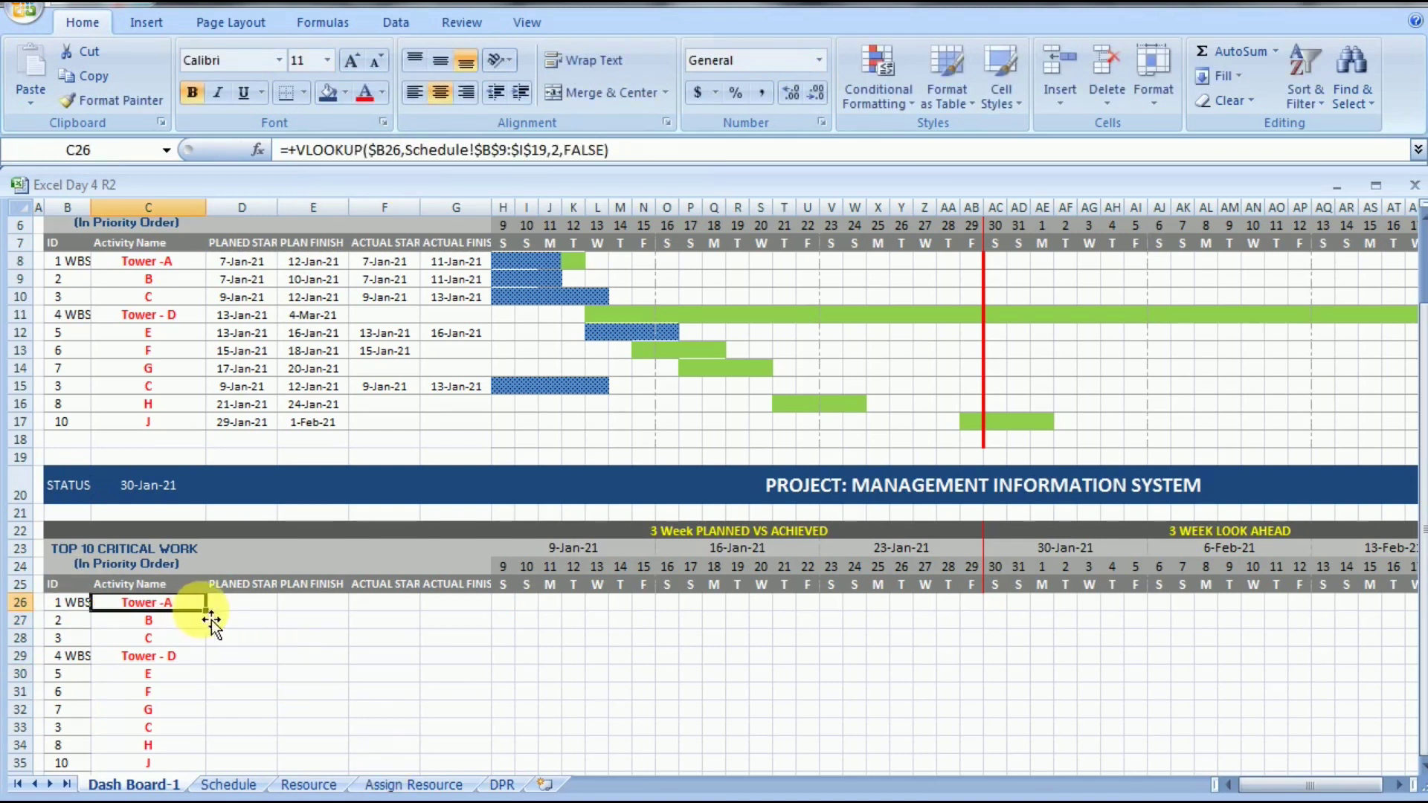
left_click_drag(216, 619, 278, 640)
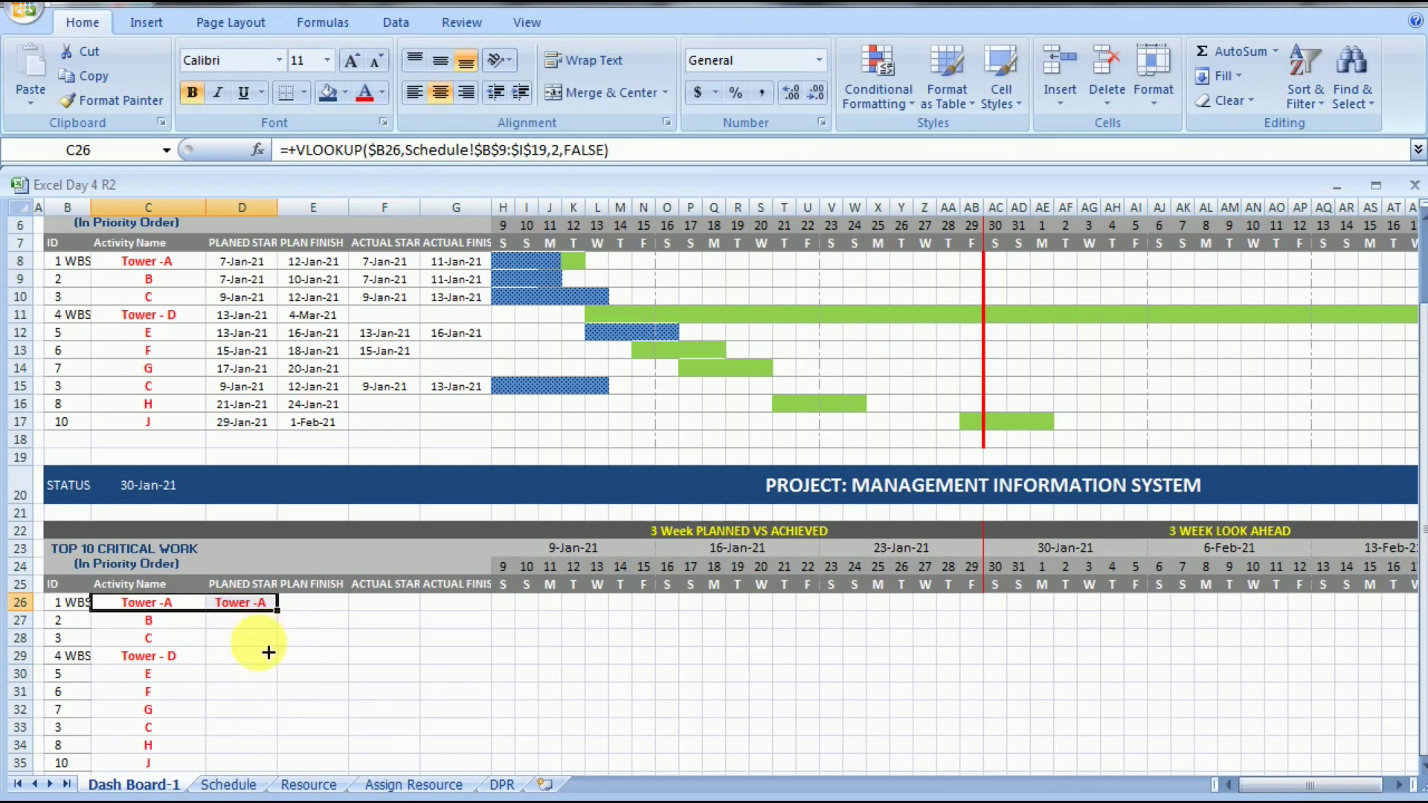
left_click(251, 609)
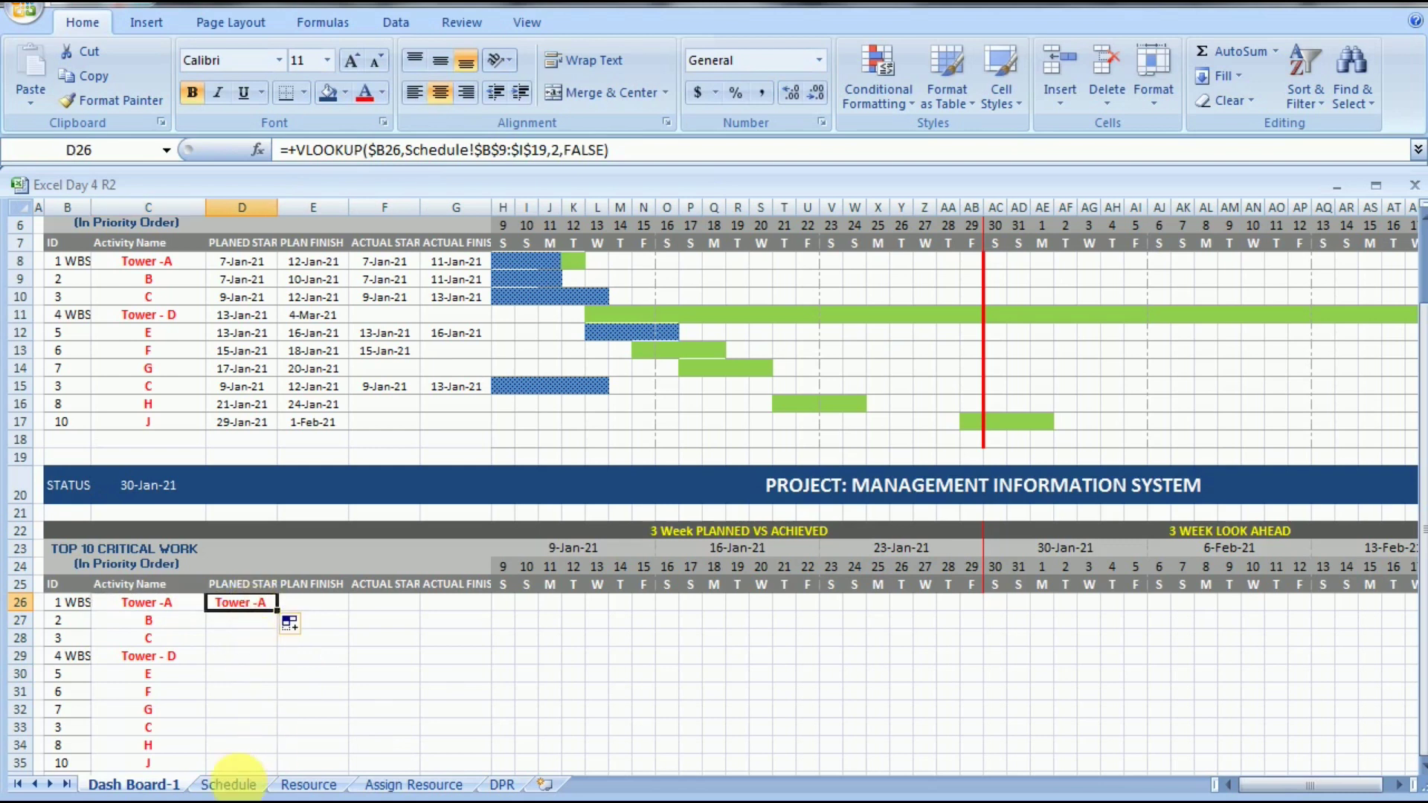
left_click(228, 785)
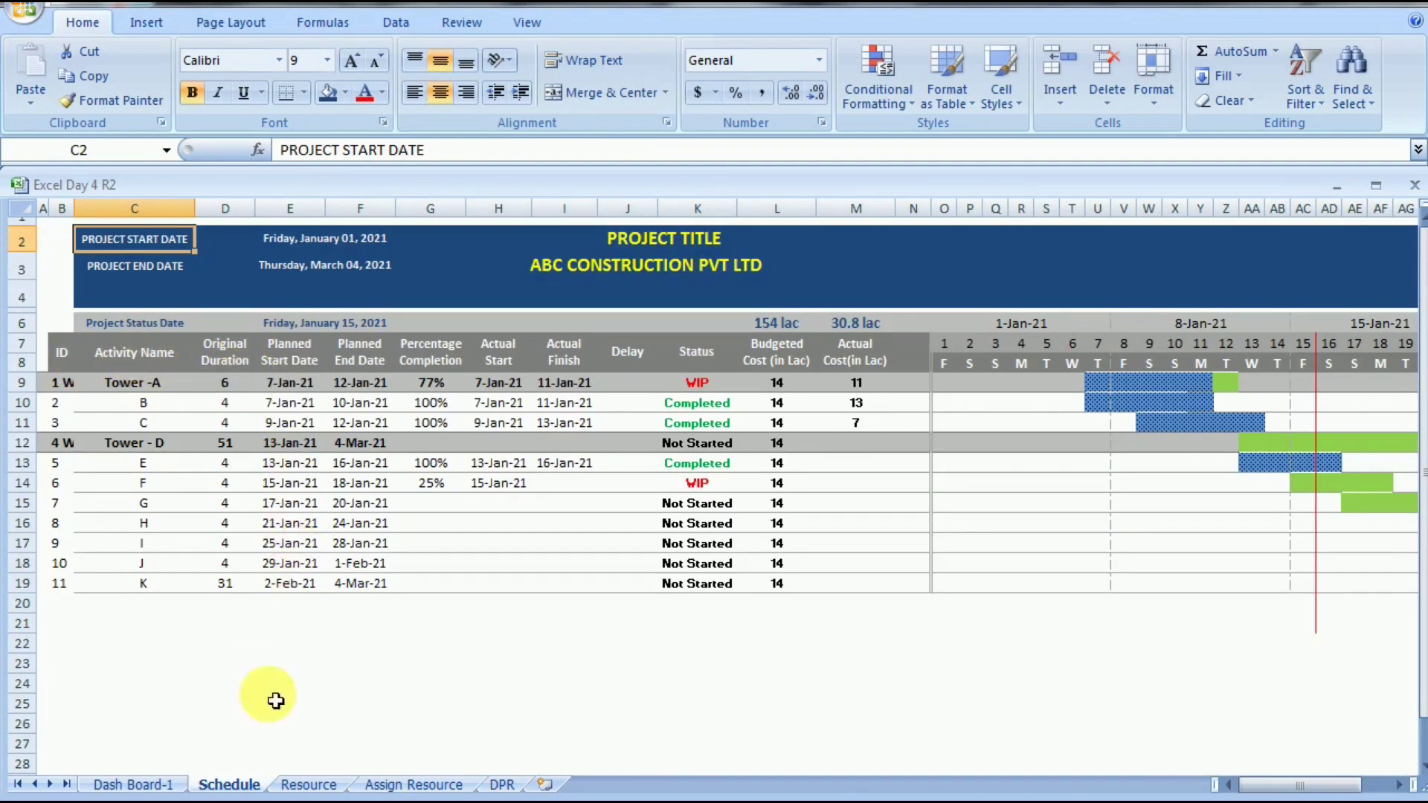
left_click(141, 783)
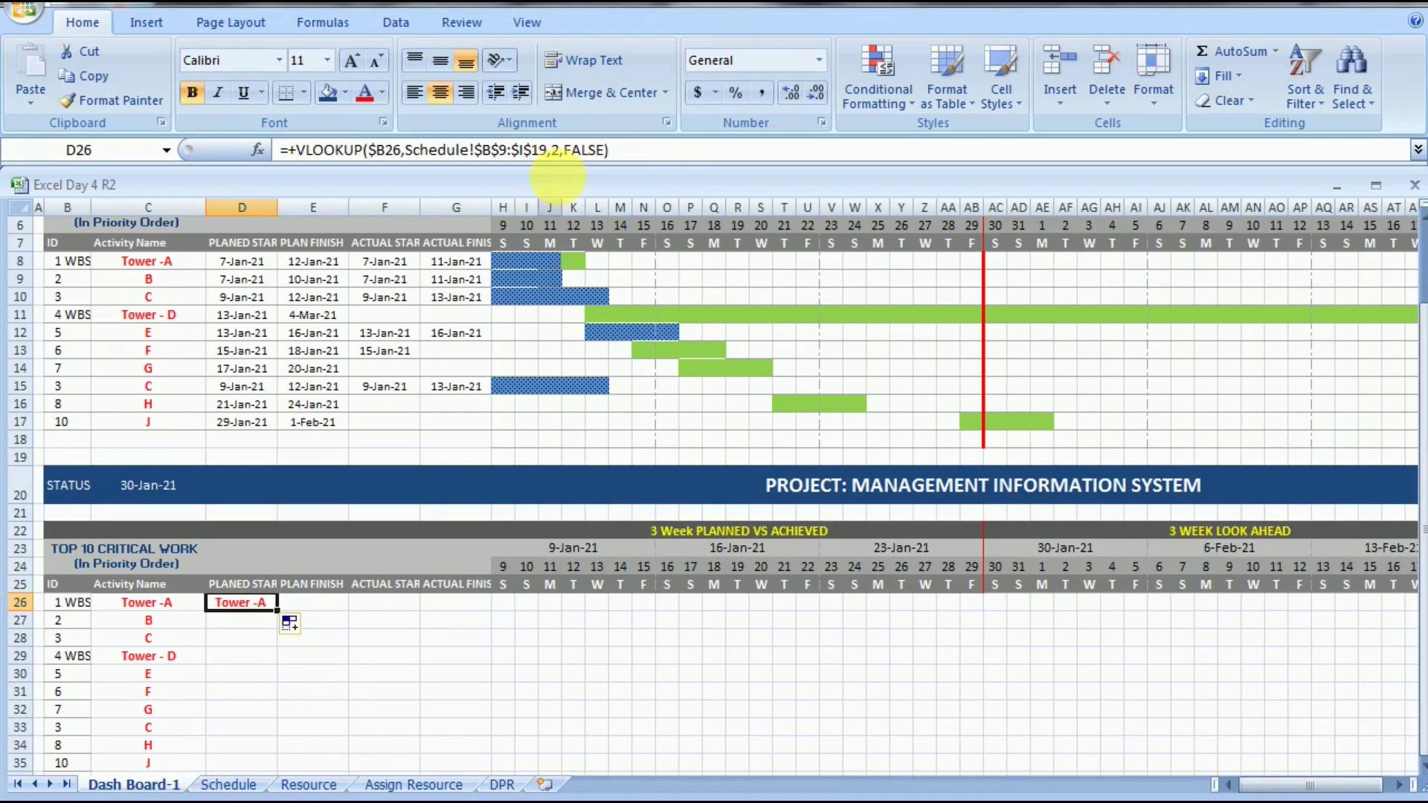
left_click(571, 150)
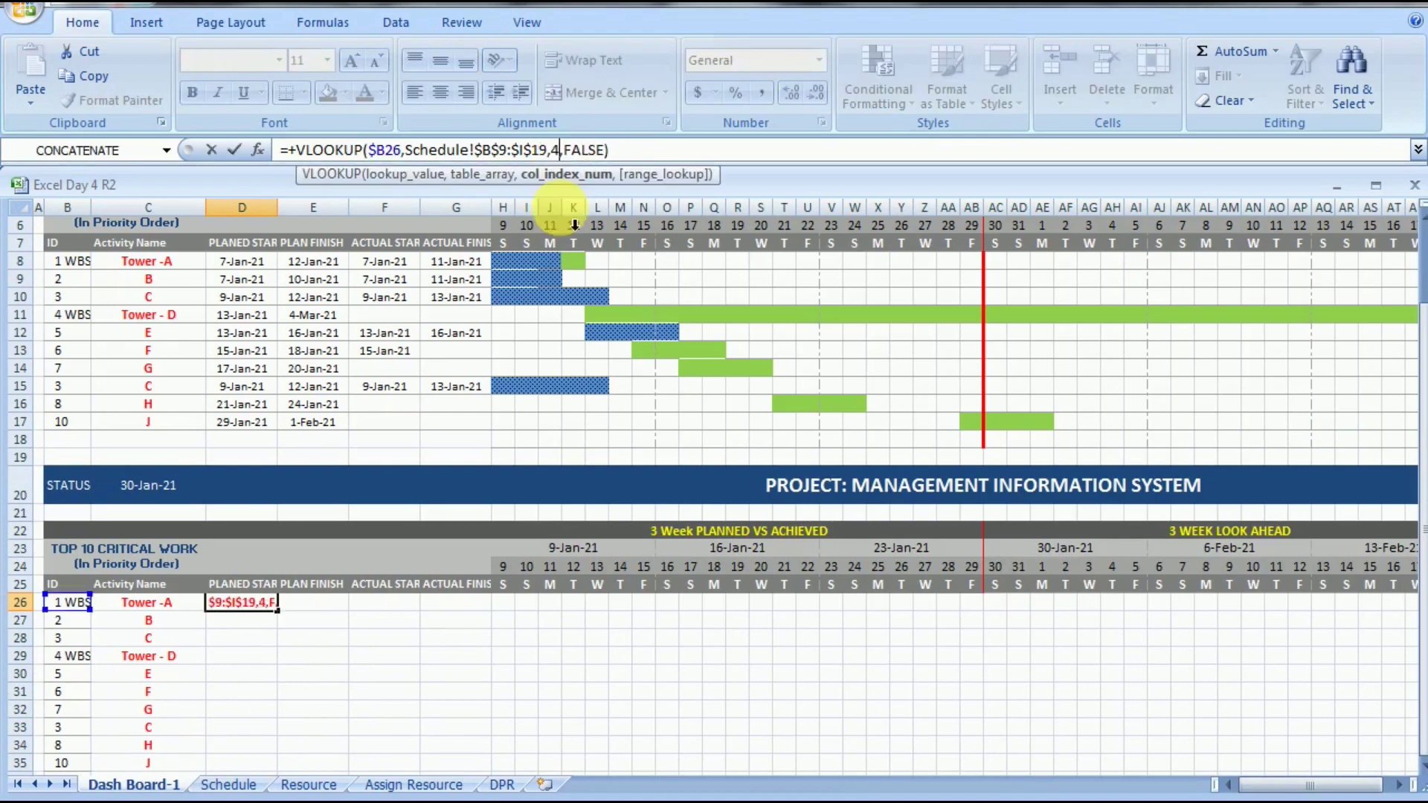
key("Return")
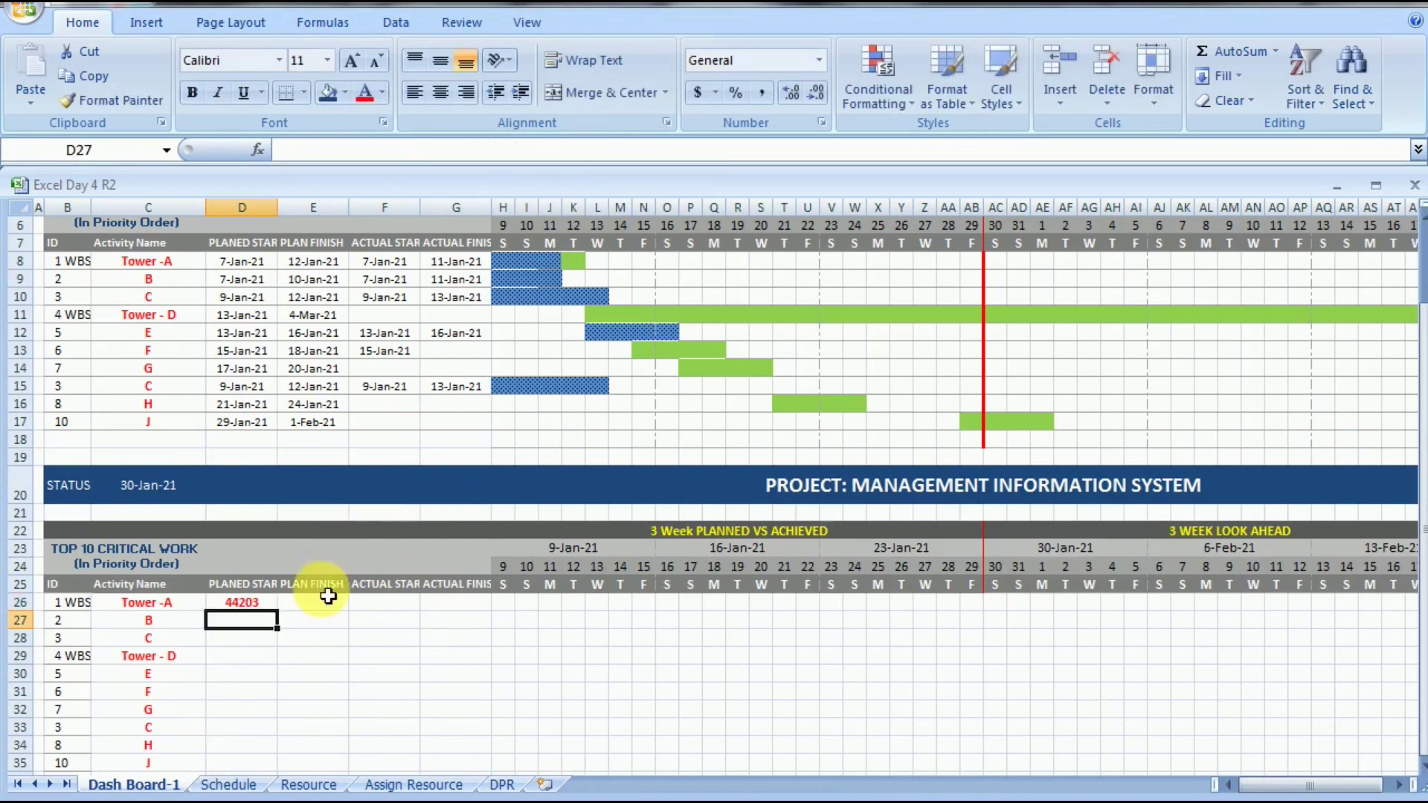
- Copy the date formatting of D8 onto D26 with Format Painter
left_click(239, 261)
double_click(141, 101)
left_click(241, 603)
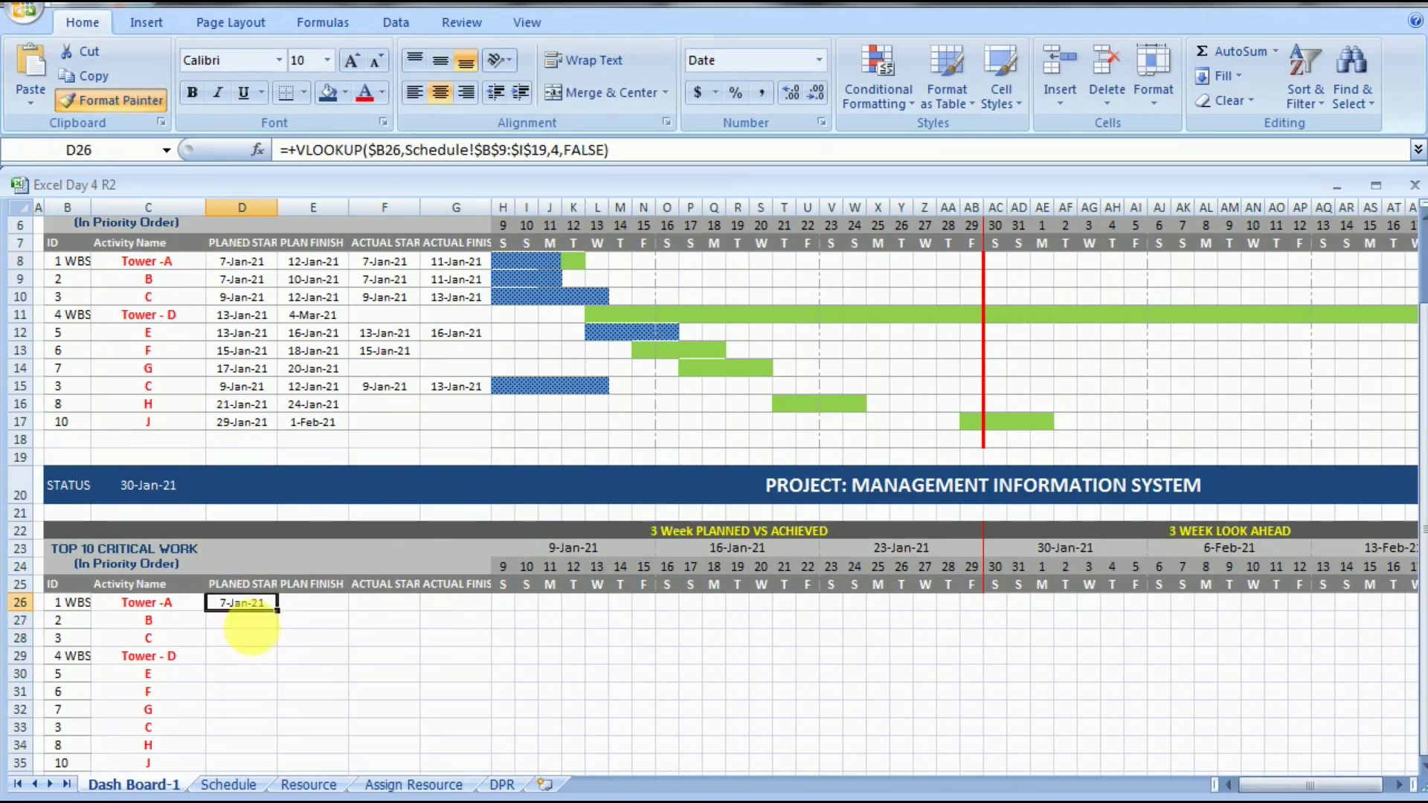
left_click(249, 638)
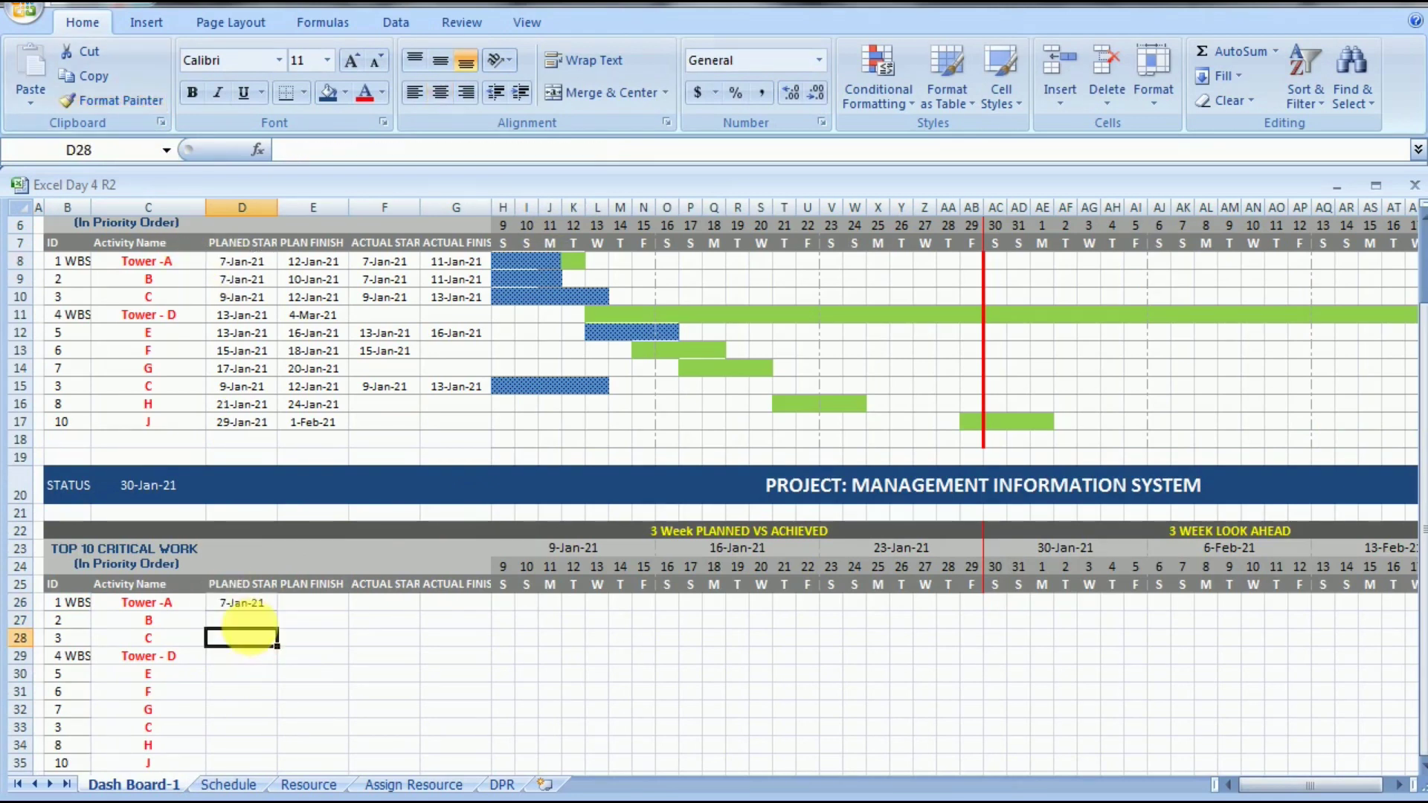
- Check the date columns on the Schedule sheet, and fill the D26 lookup formula into E26 on Dash Board-1
left_click(228, 785)
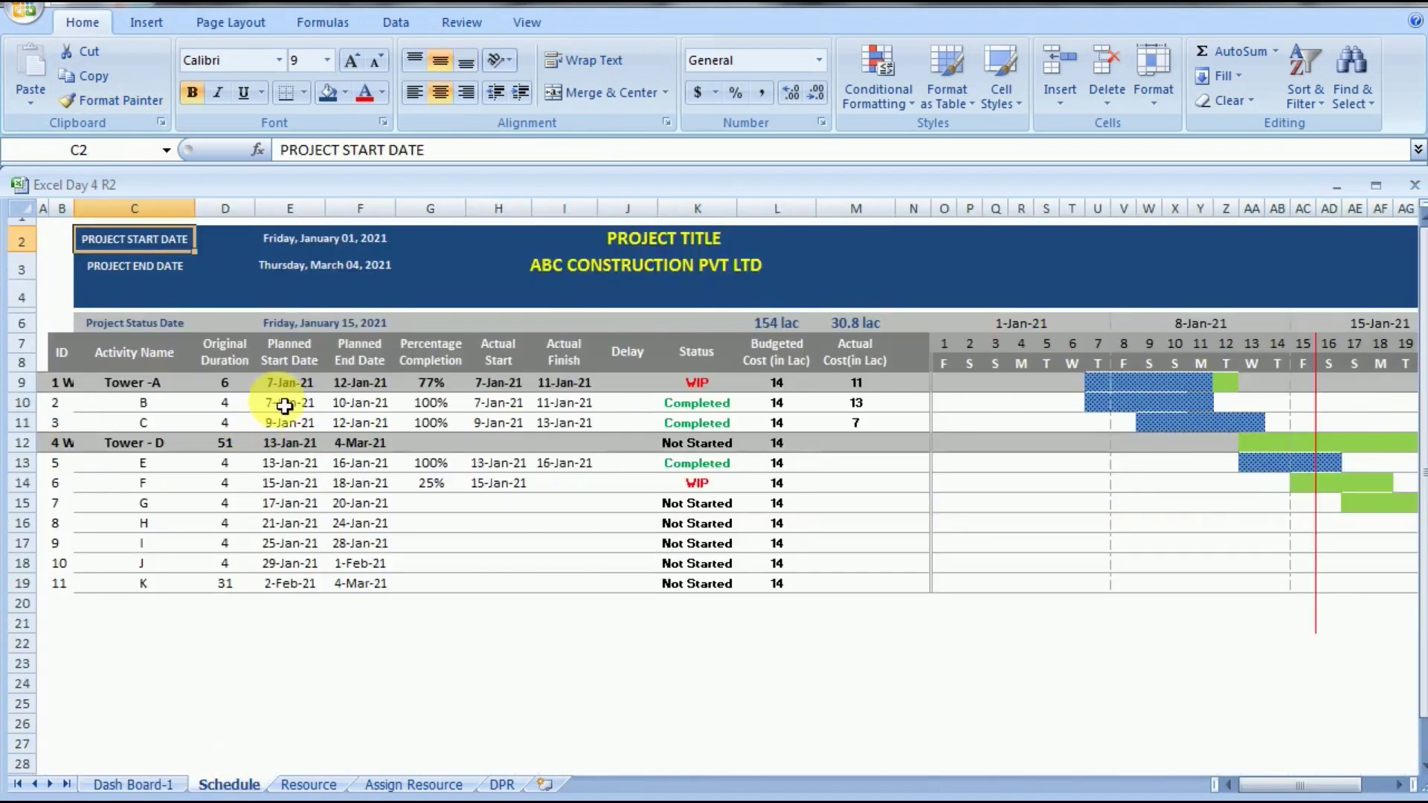
left_click(149, 787)
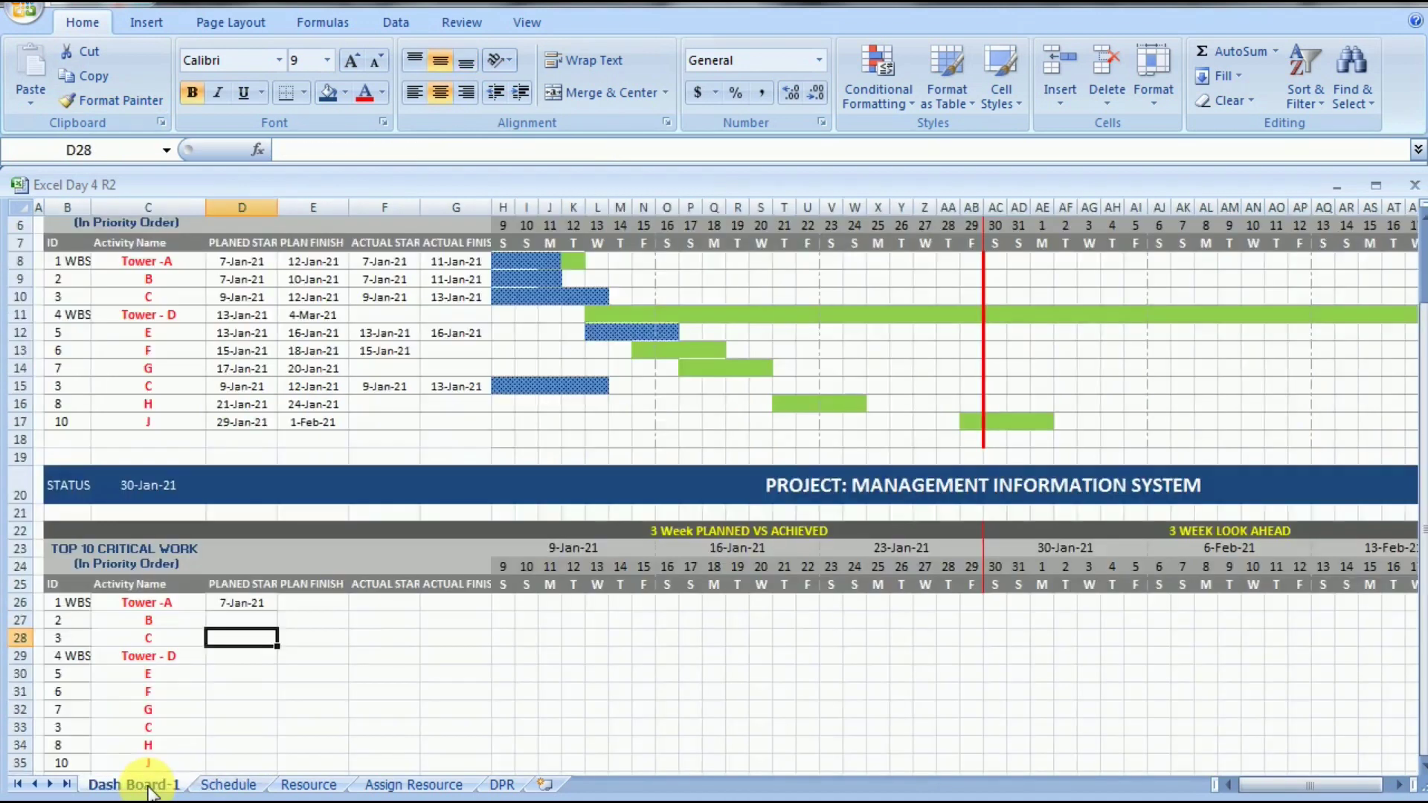
left_click(253, 603)
key("ctrl+c")
left_click_drag(336, 621, 334, 636)
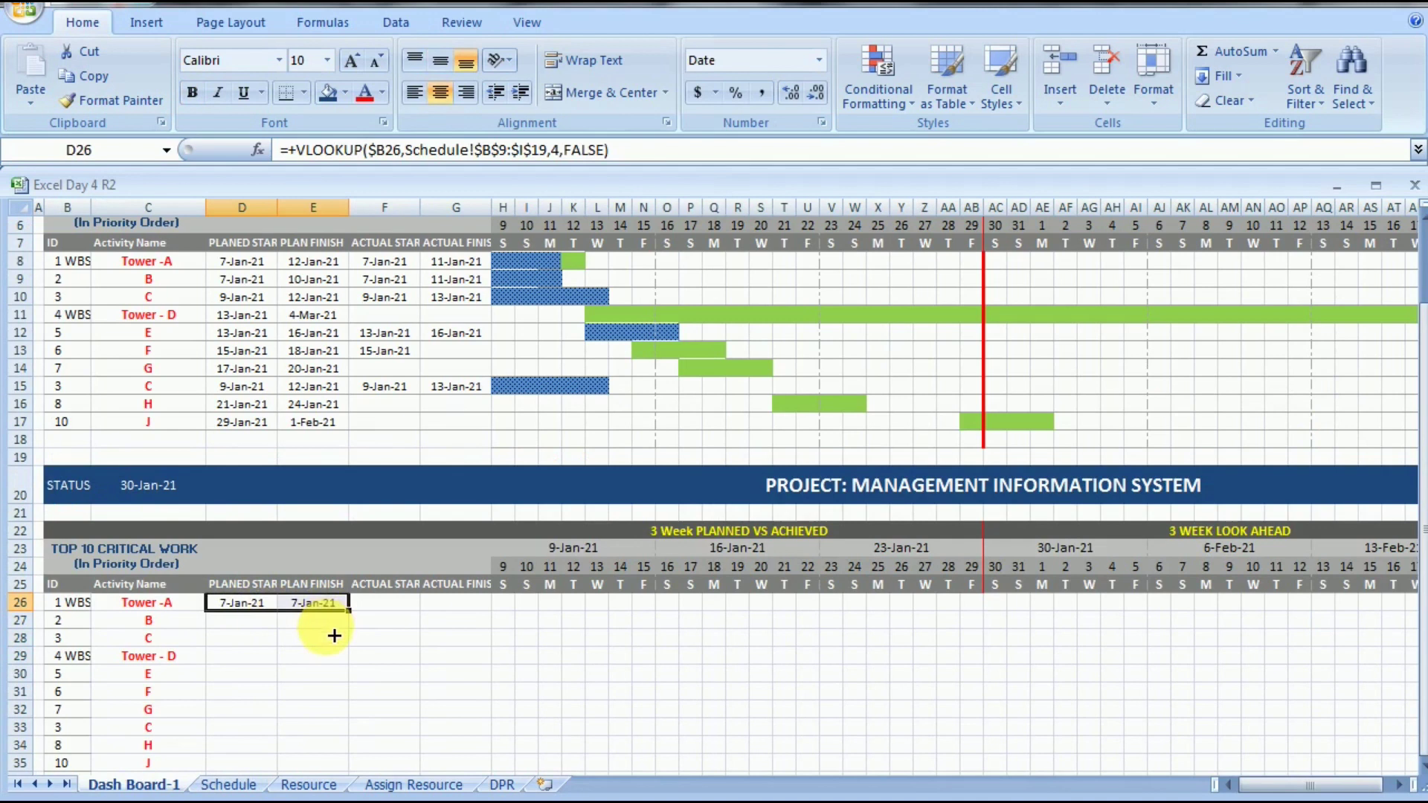
- Count the Schedule columns from ID to Planned End Date and set the E26 lookup's column index to 5
left_click(228, 784)
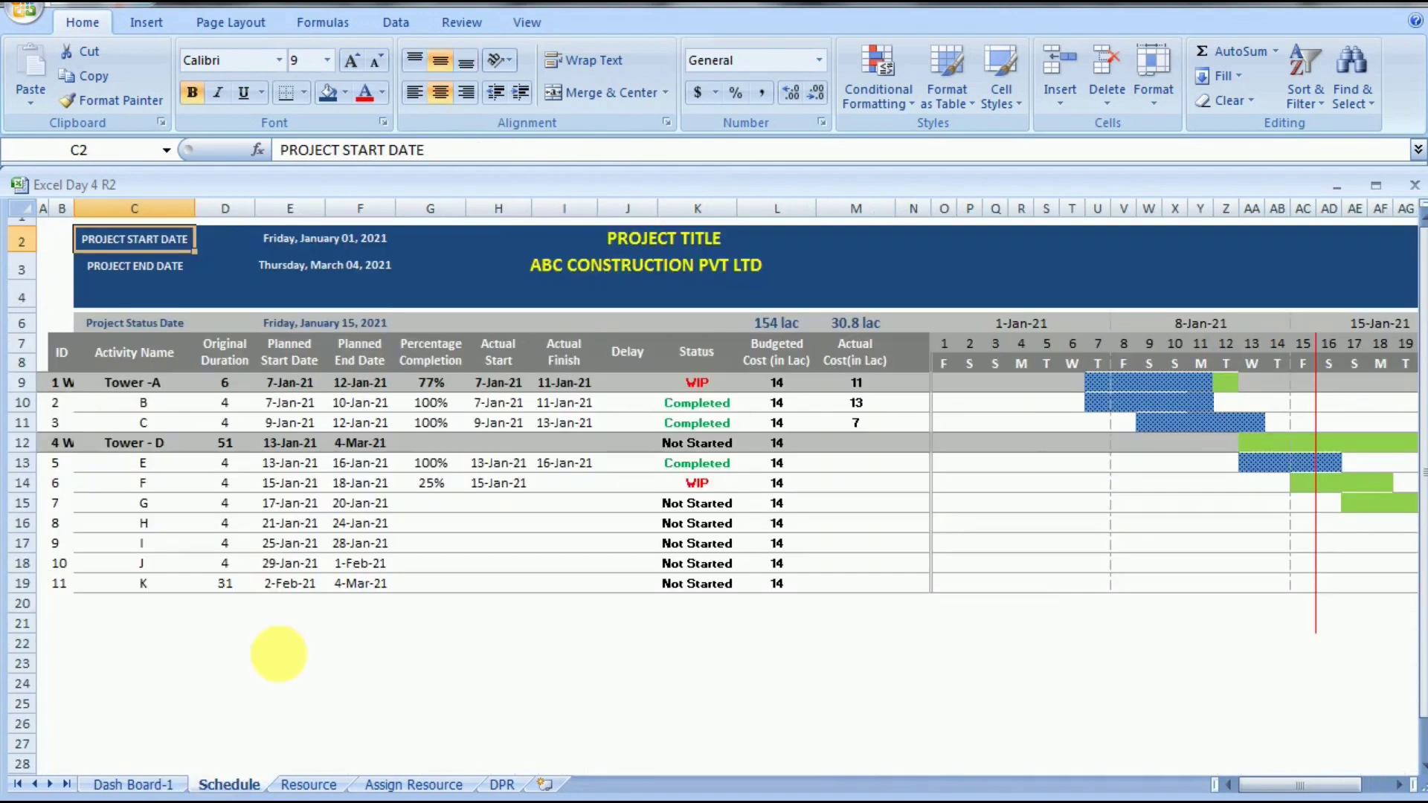
left_click(66, 353)
left_click(134, 352)
left_click(227, 355)
left_click(294, 356)
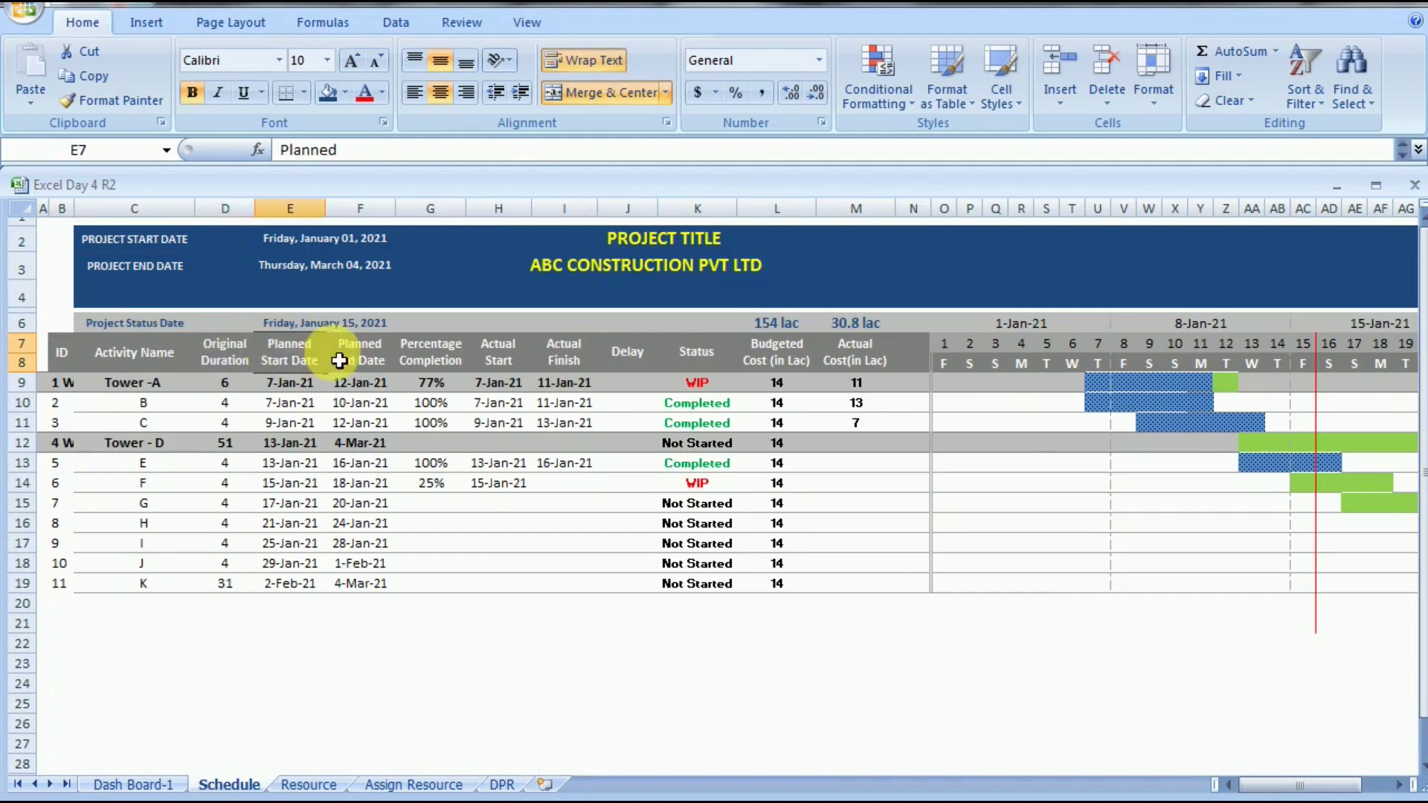
left_click(360, 356)
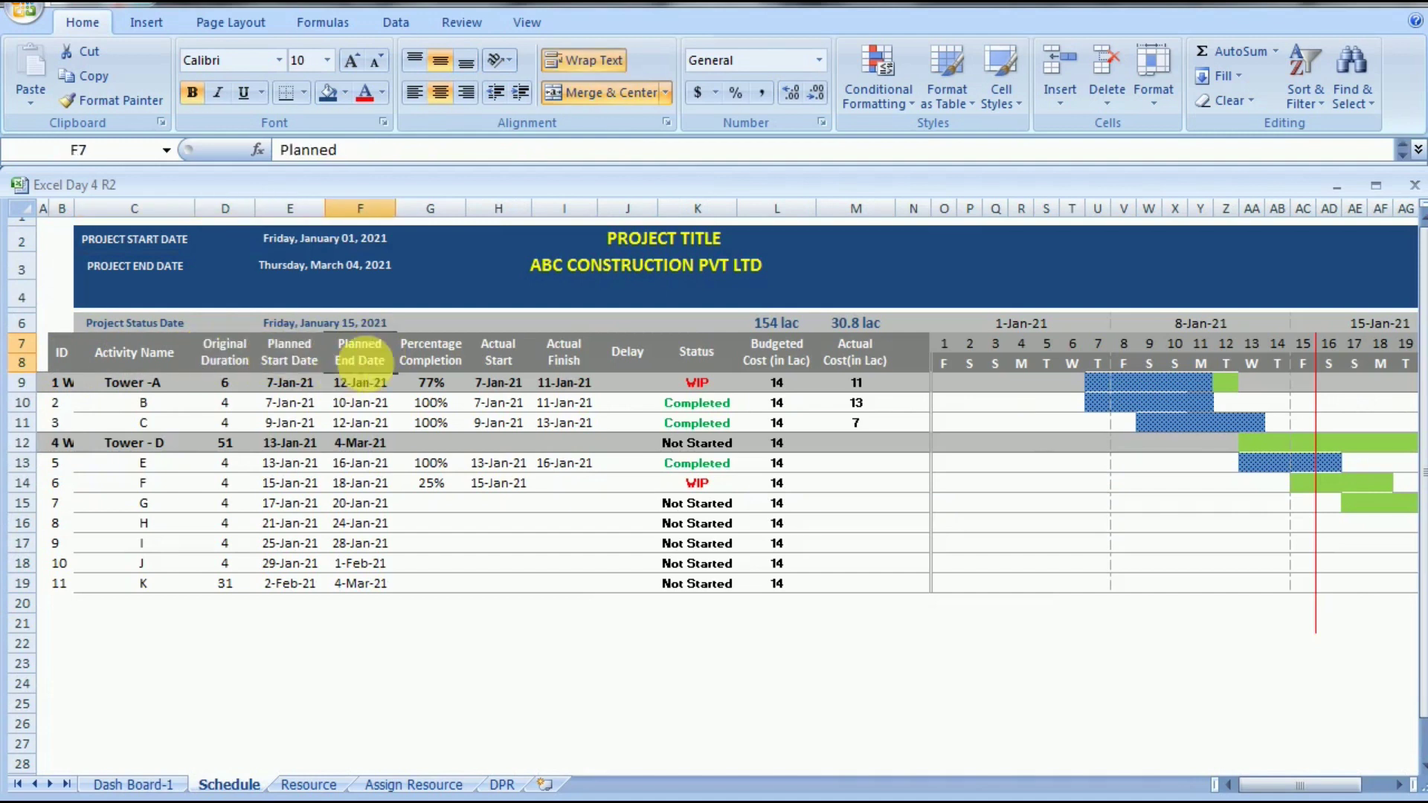
left_click(140, 786)
left_click(325, 603)
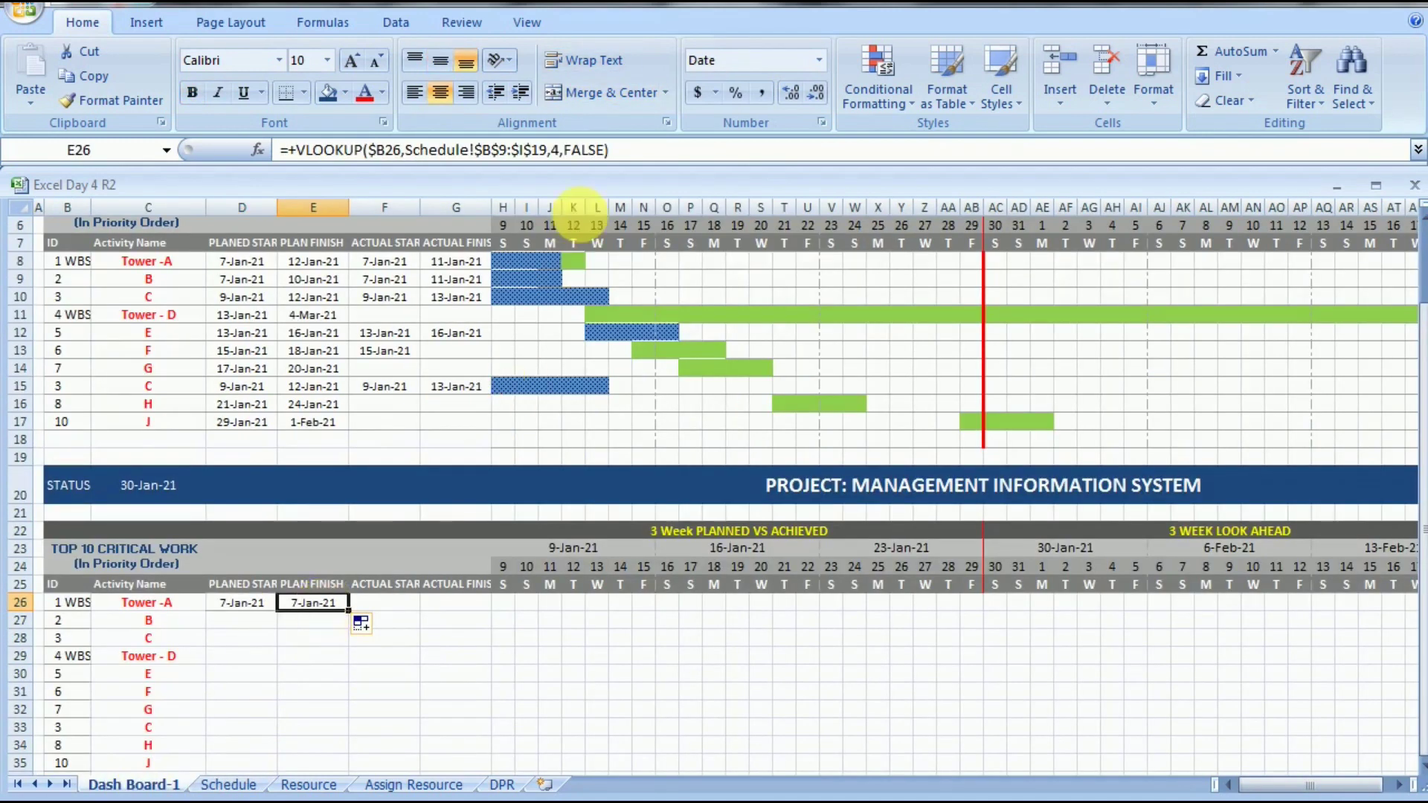
left_click(560, 150)
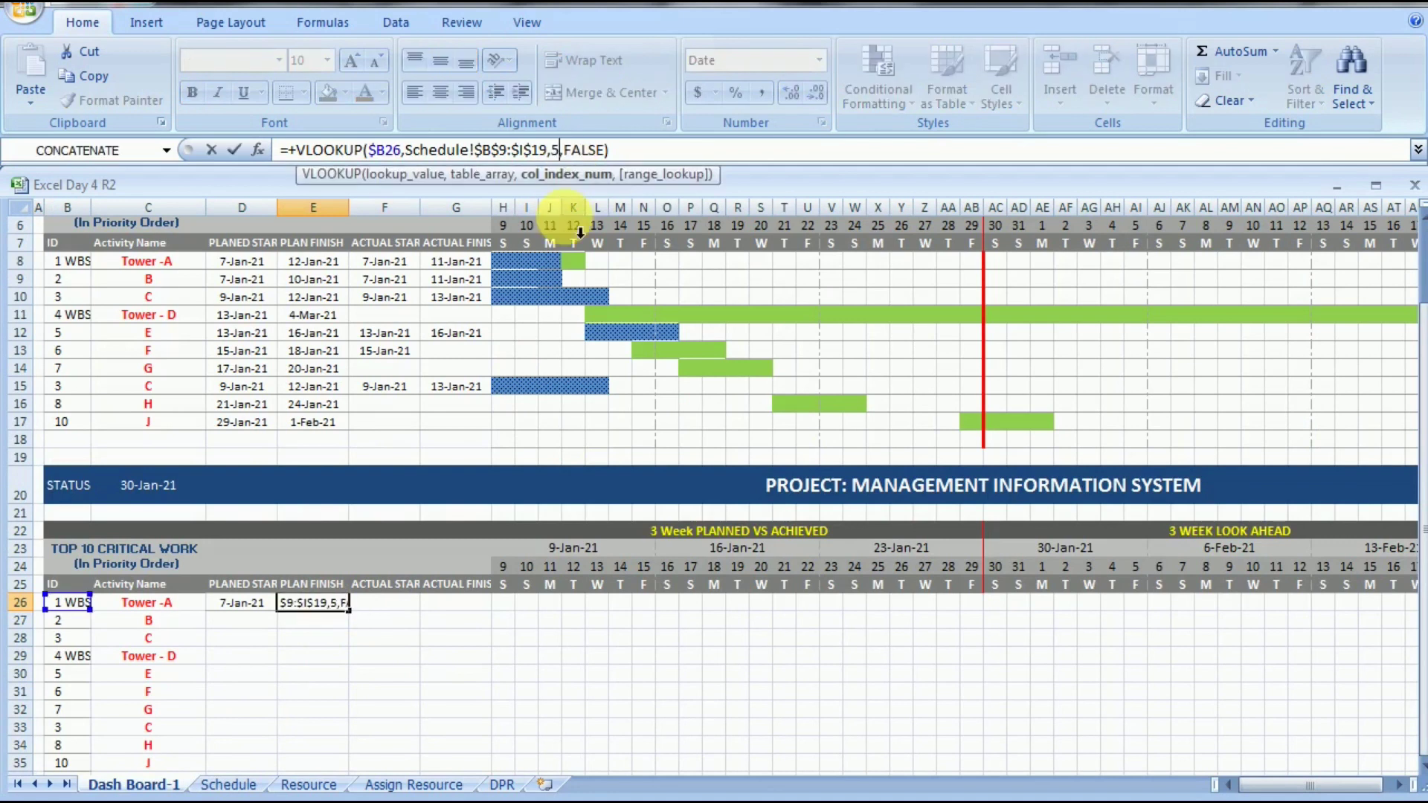
key("Return")
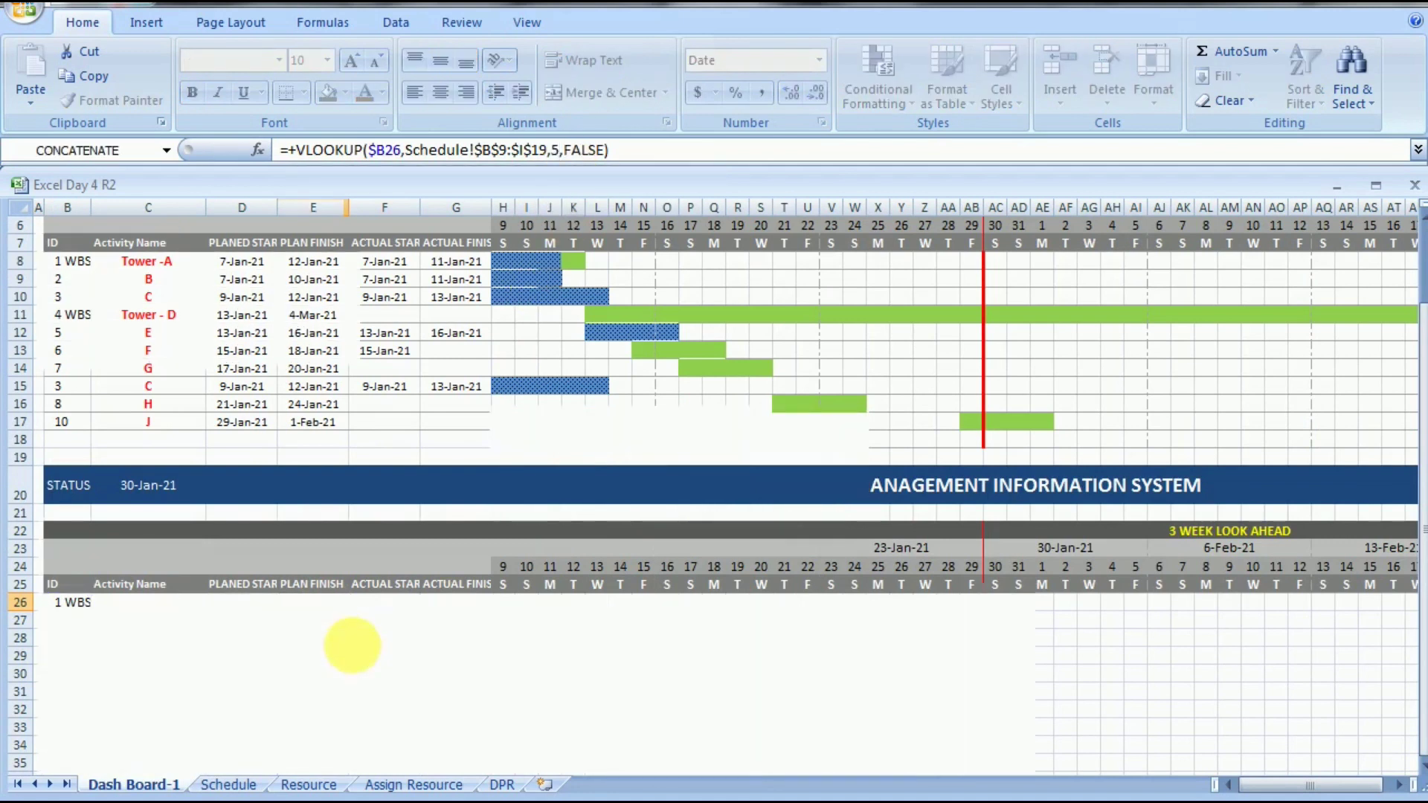
- Fill the E26 lookup formula into F26 and count the Schedule columns from ID to Actual Start
left_click(347, 608)
left_click_drag(356, 619, 398, 623)
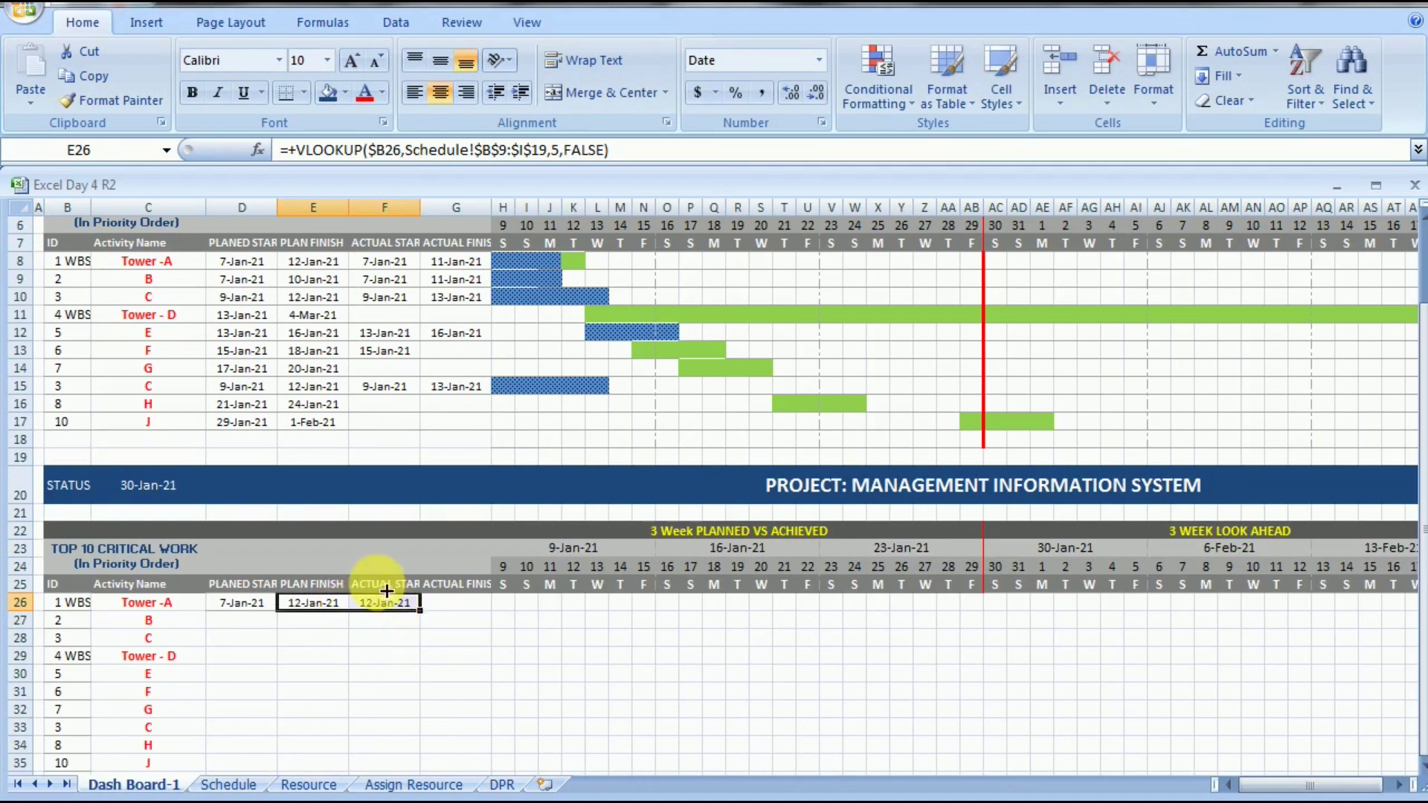
left_click(230, 787)
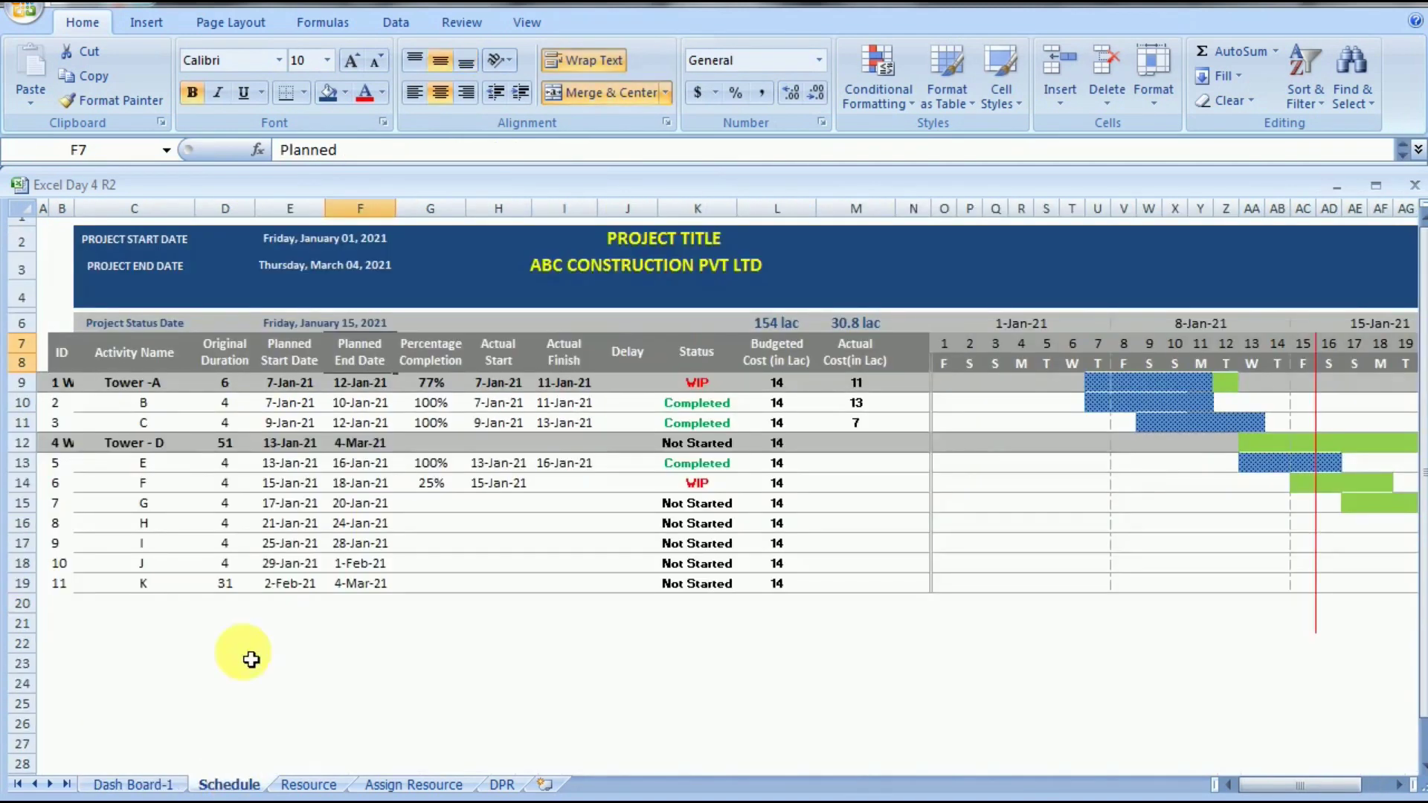
left_click(59, 354)
left_click(122, 357)
left_click(225, 355)
left_click(290, 355)
left_click(457, 361)
left_click(502, 359)
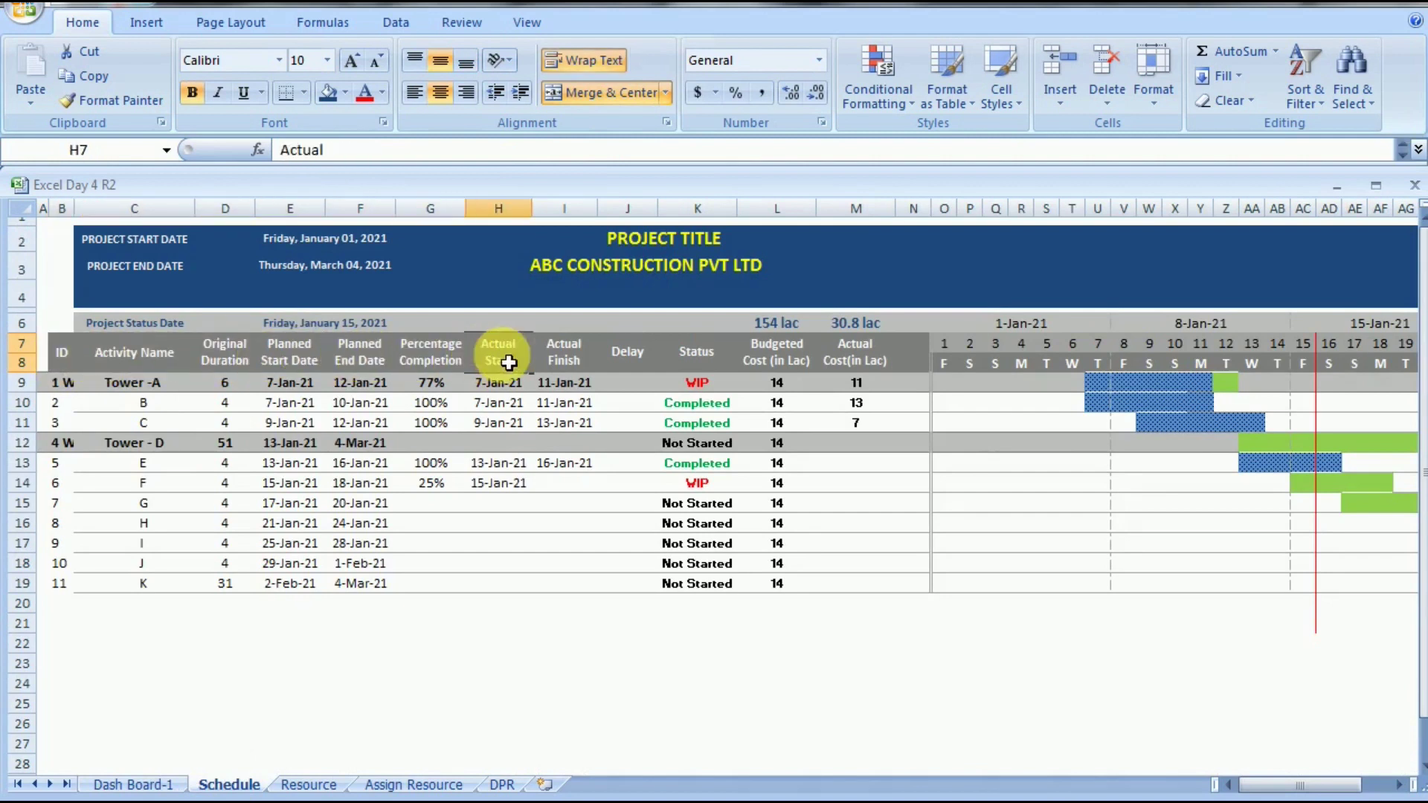
left_click(118, 790)
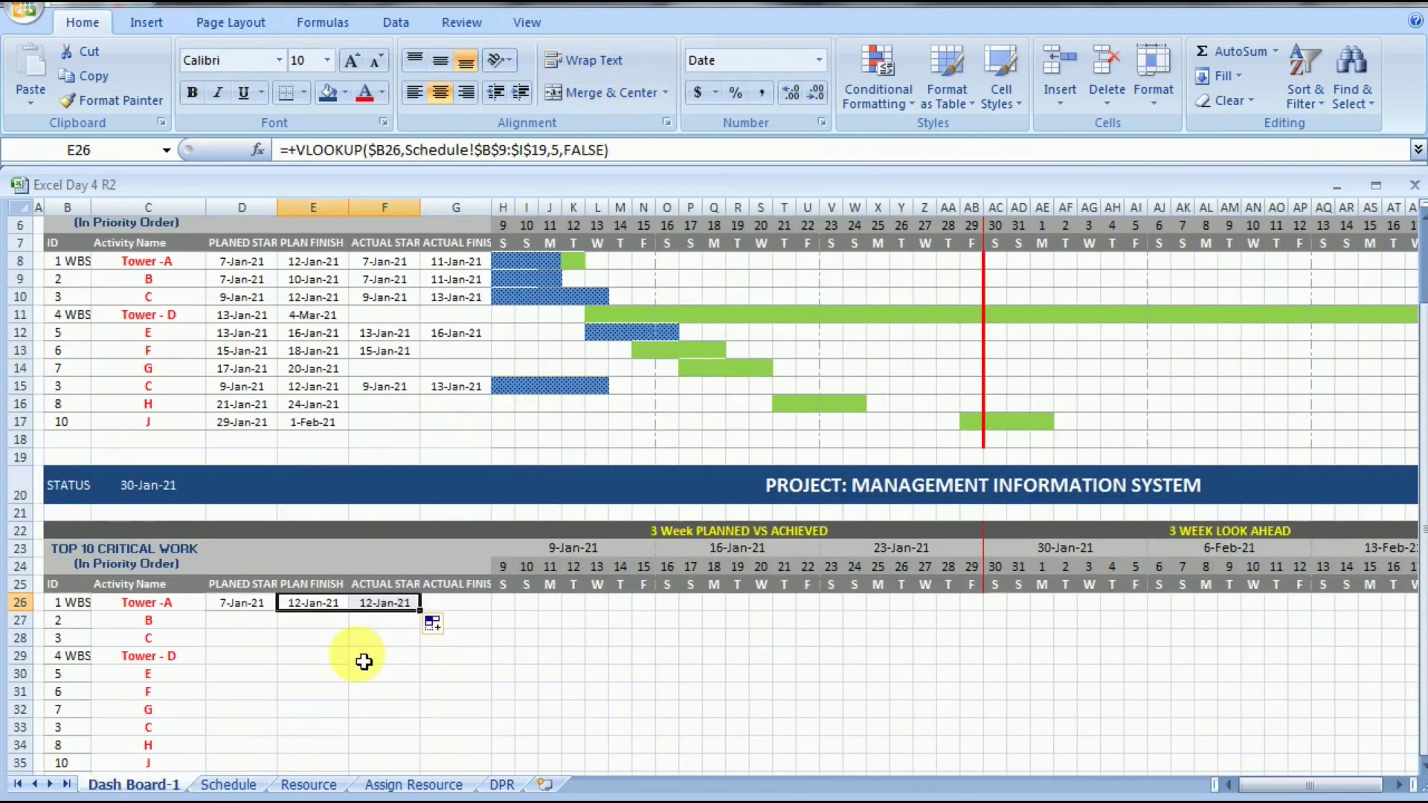
- Set the column index of the F26 lookup formula to 7 for the actual start date
left_click(413, 607)
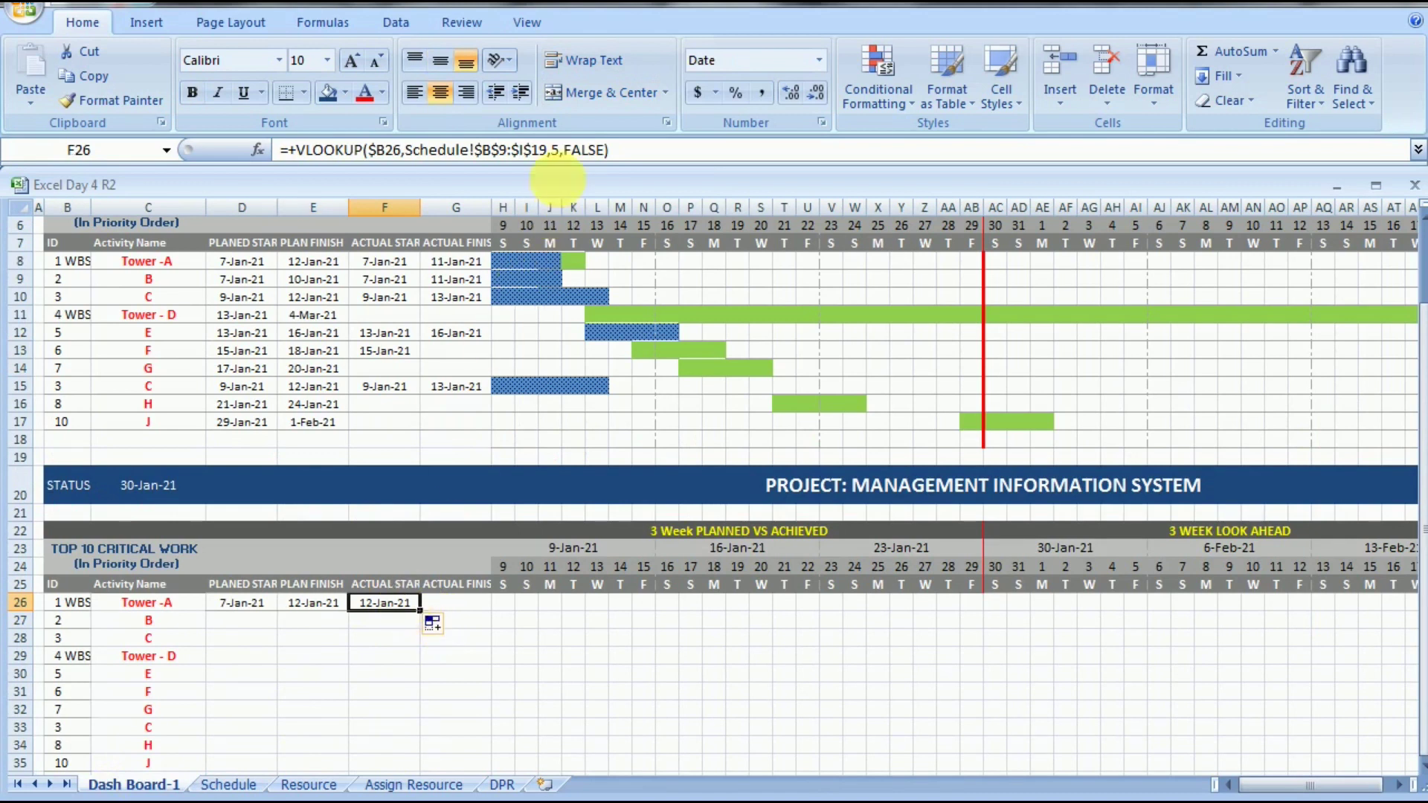
left_click_drag(560, 151, 580, 217)
left_click(559, 151)
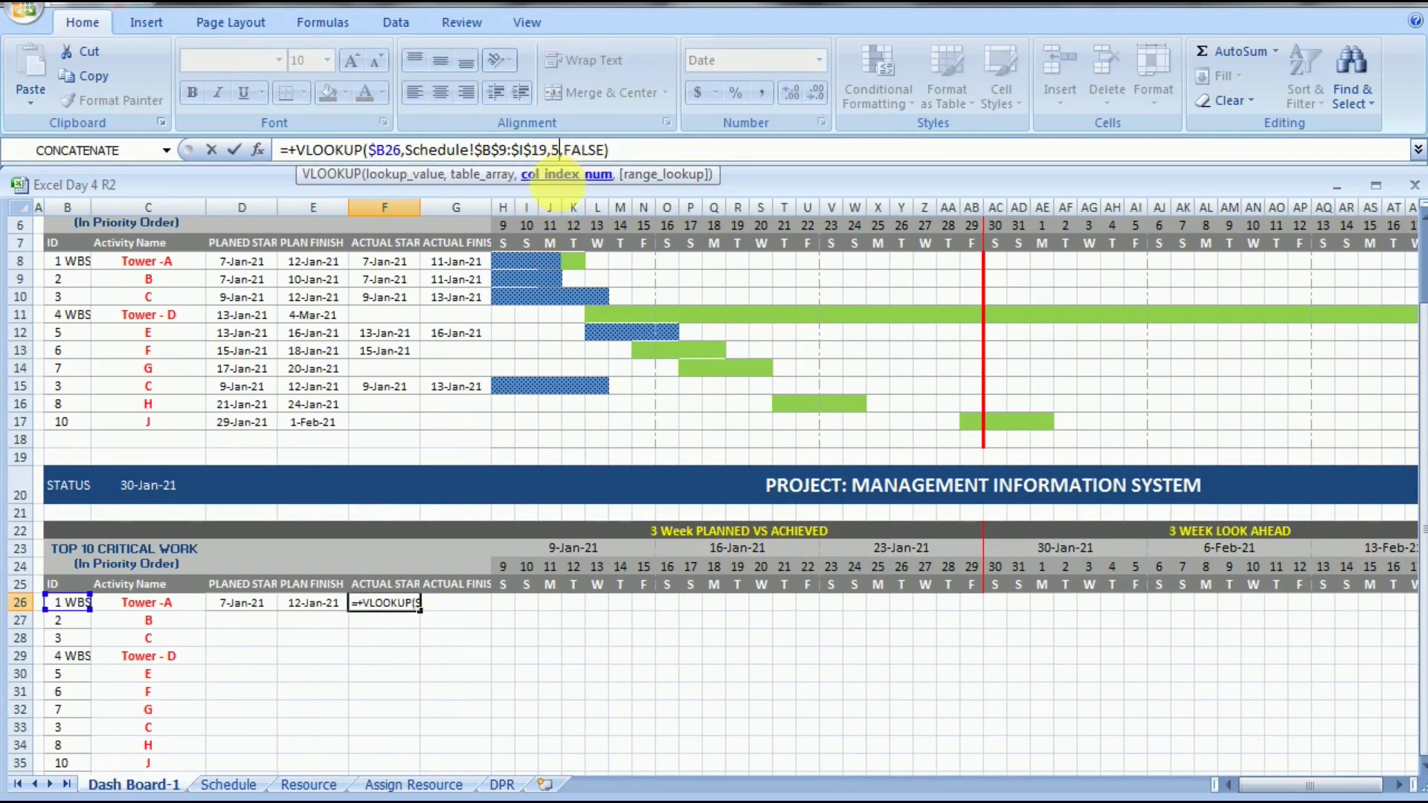
key("BackSpace")
type("7")
key("Return")
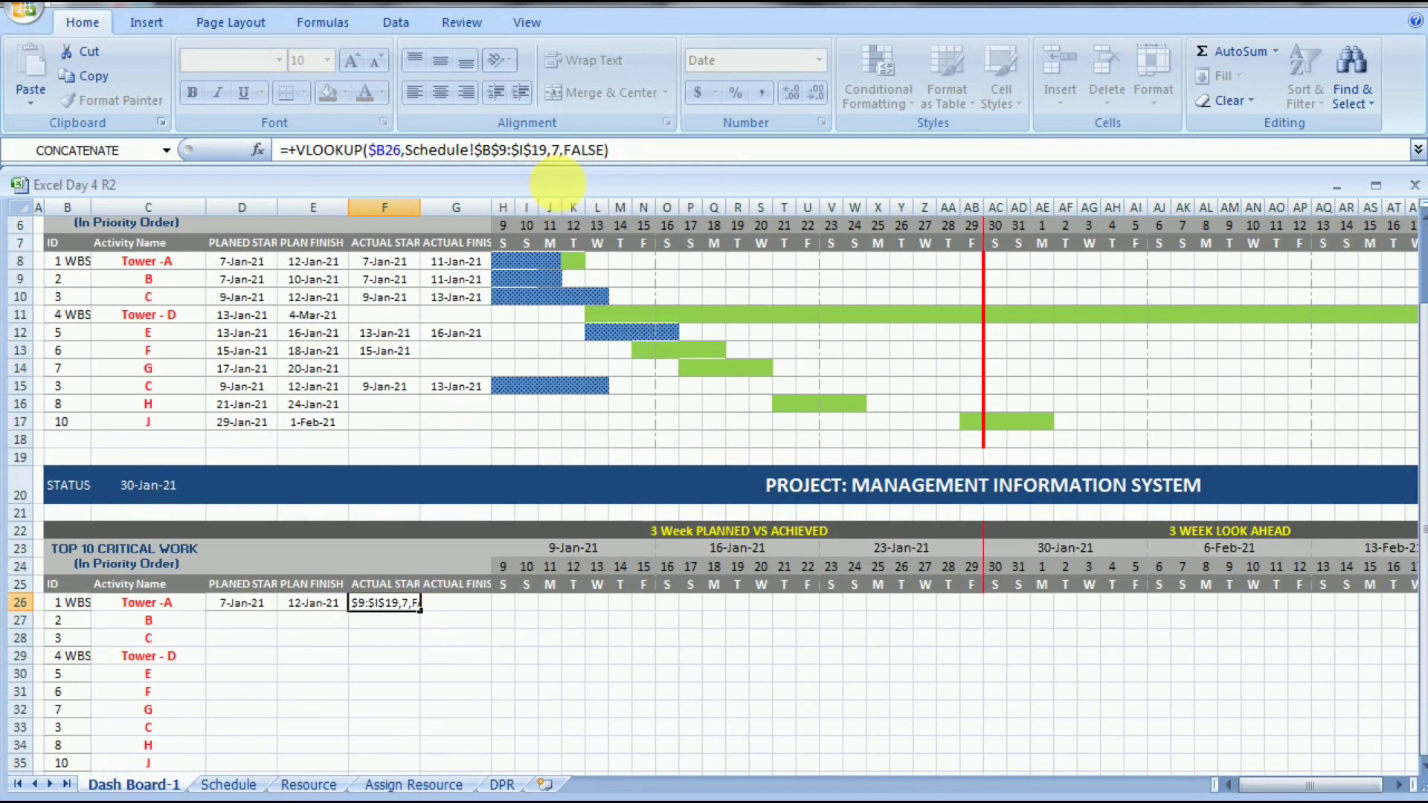
key("Return")
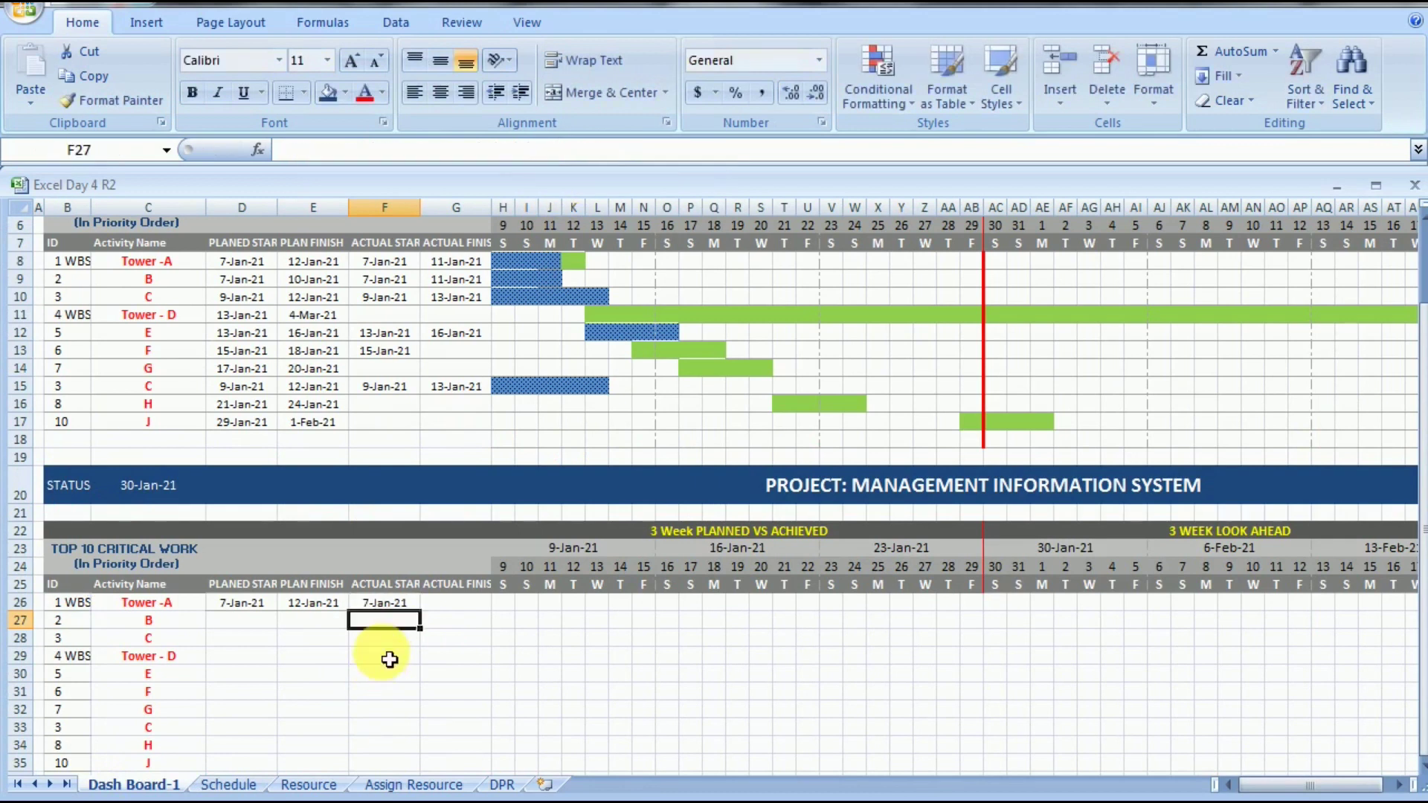
- Fill the actual start lookup formula from F26 into the actual finish cell G26
left_click(413, 604)
left_click(467, 598)
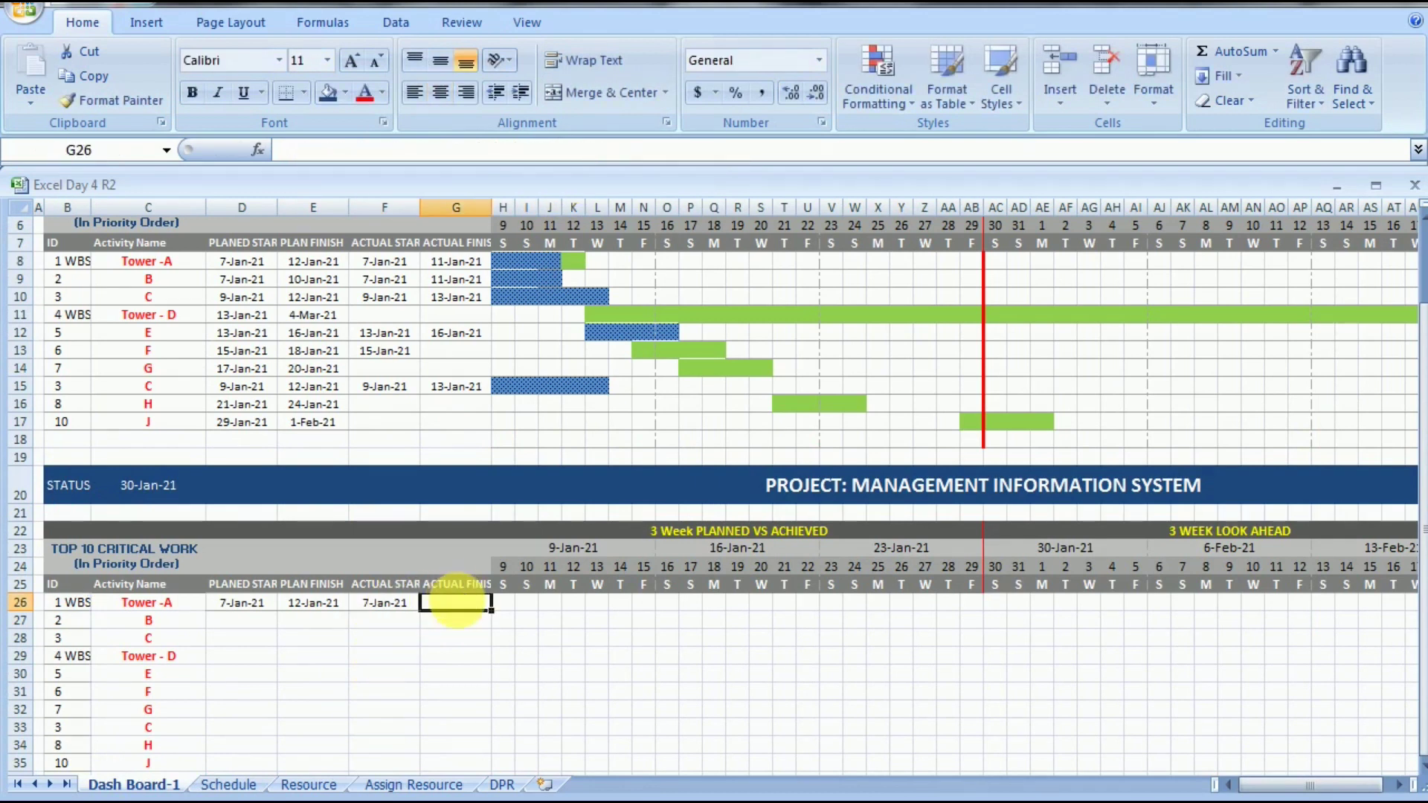
left_click(411, 606)
left_click_drag(420, 610, 473, 625)
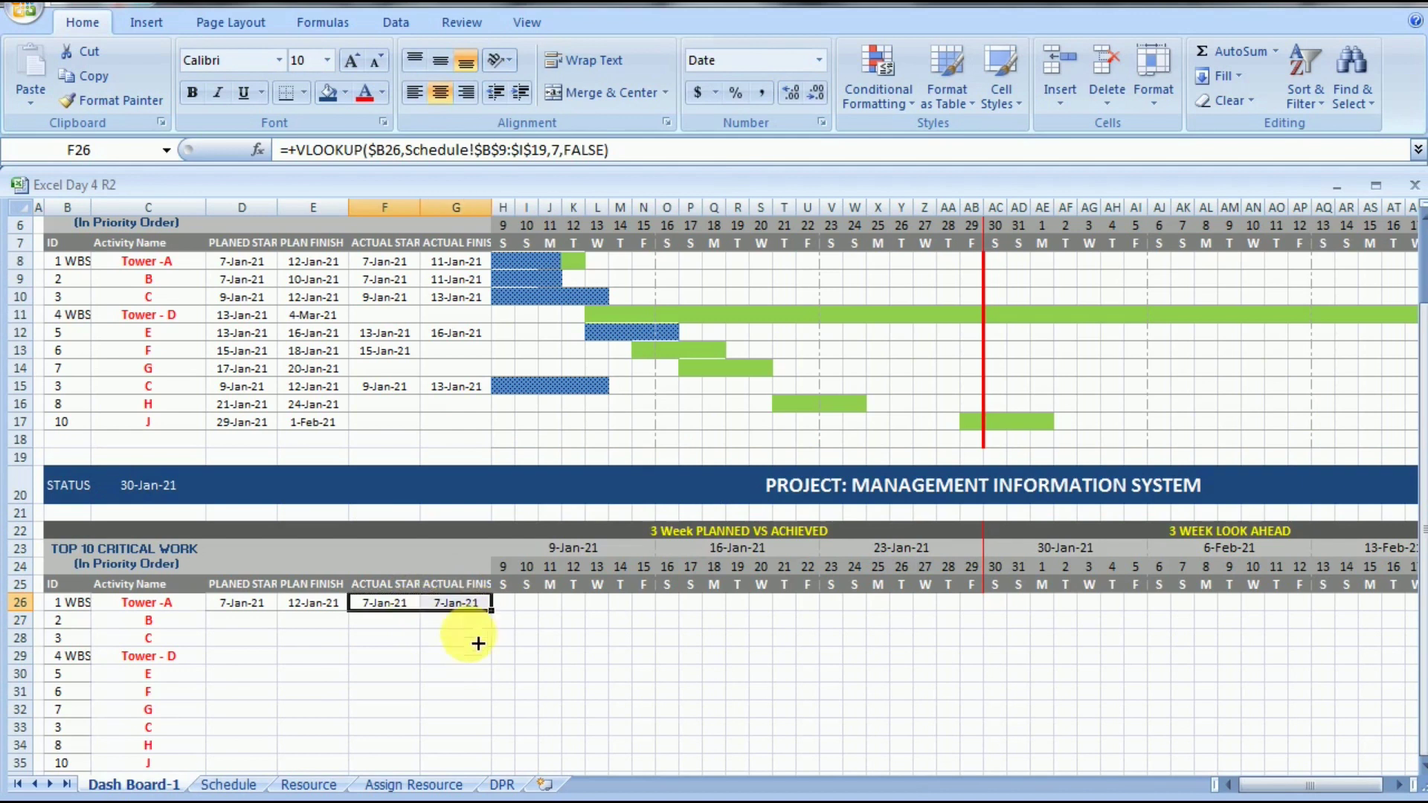
- Count the Schedule columns from ID to Actual Finish for the actual finish lookup in G26
left_click(462, 624)
left_click(462, 607)
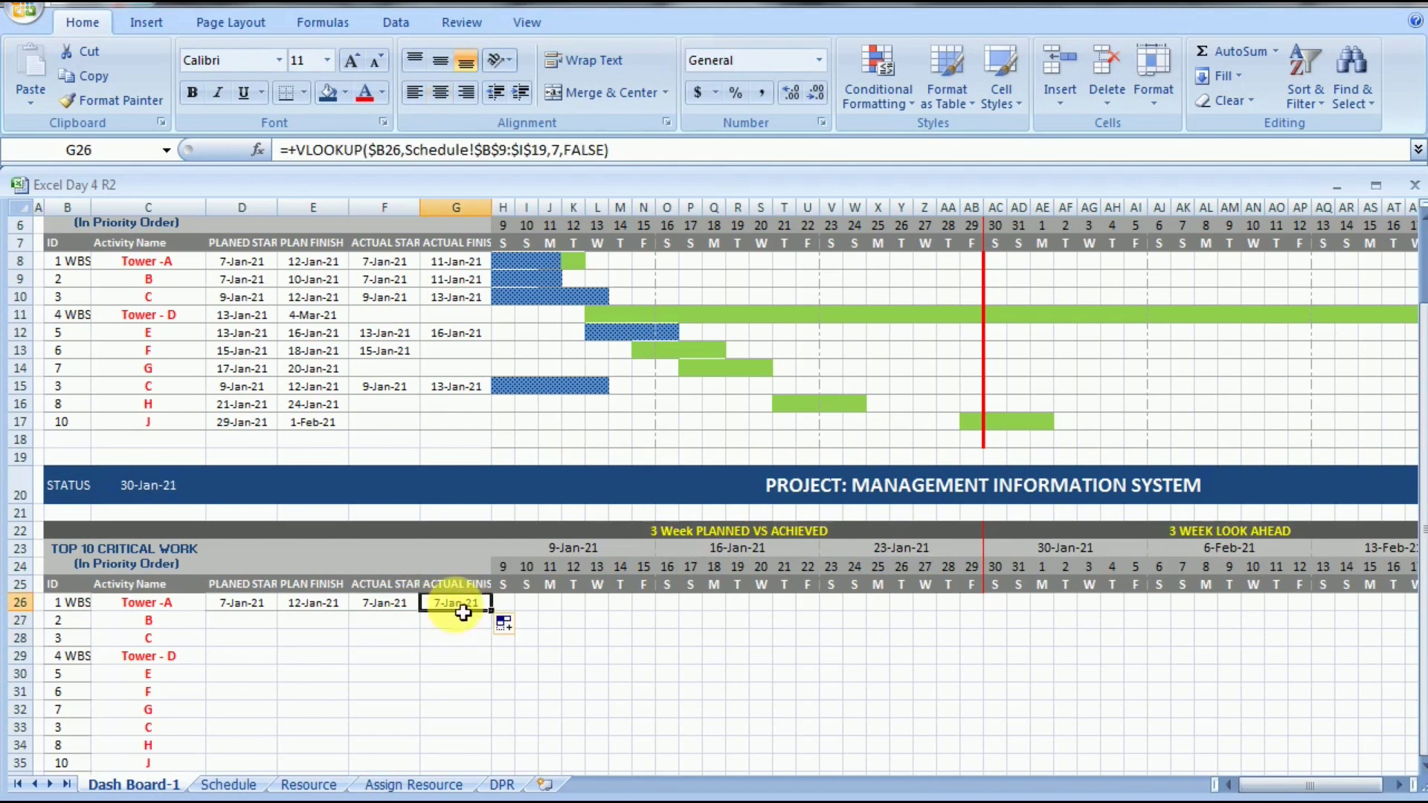
left_click(231, 786)
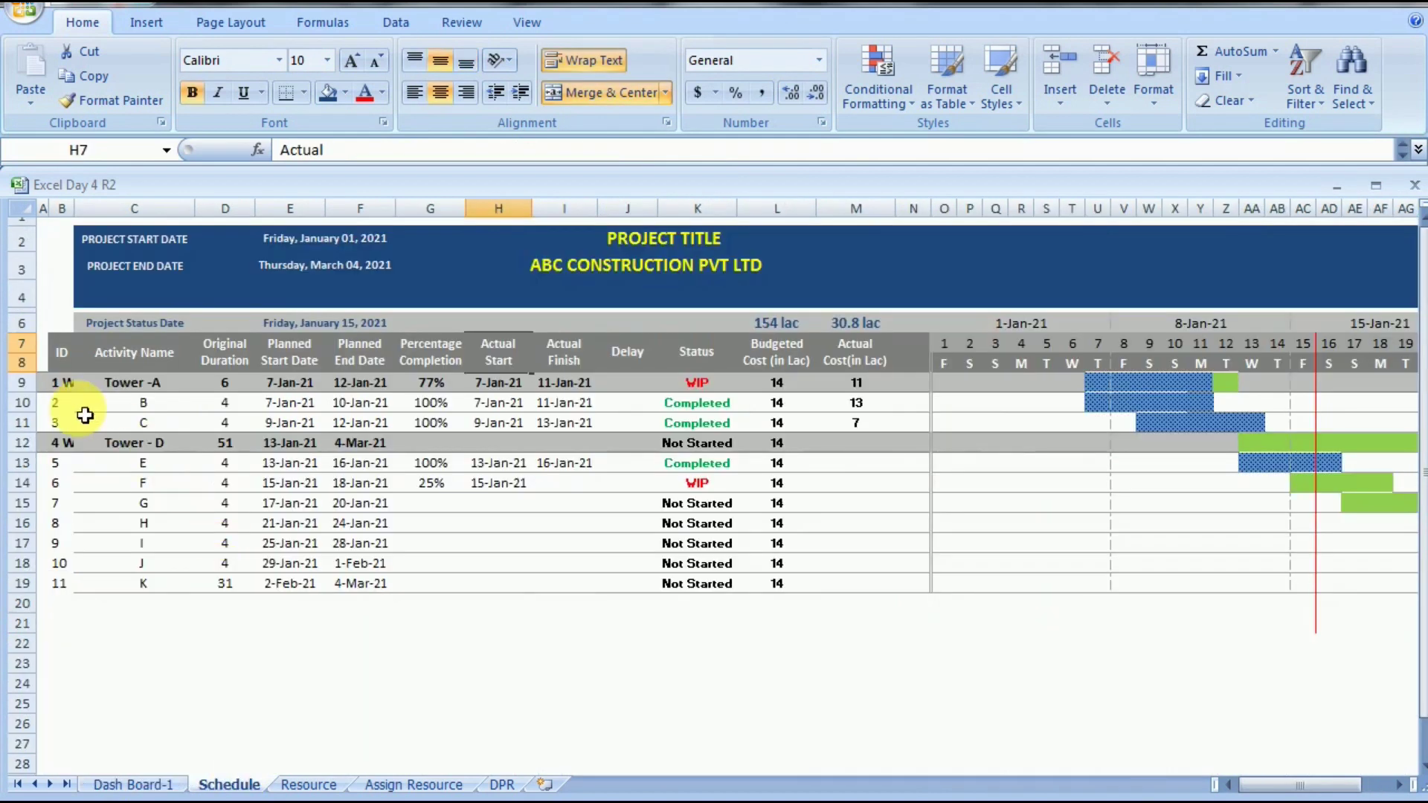
left_click(64, 402)
left_click(145, 402)
left_click(238, 403)
left_click(290, 405)
left_click(360, 405)
left_click(430, 406)
left_click(498, 406)
left_click(564, 405)
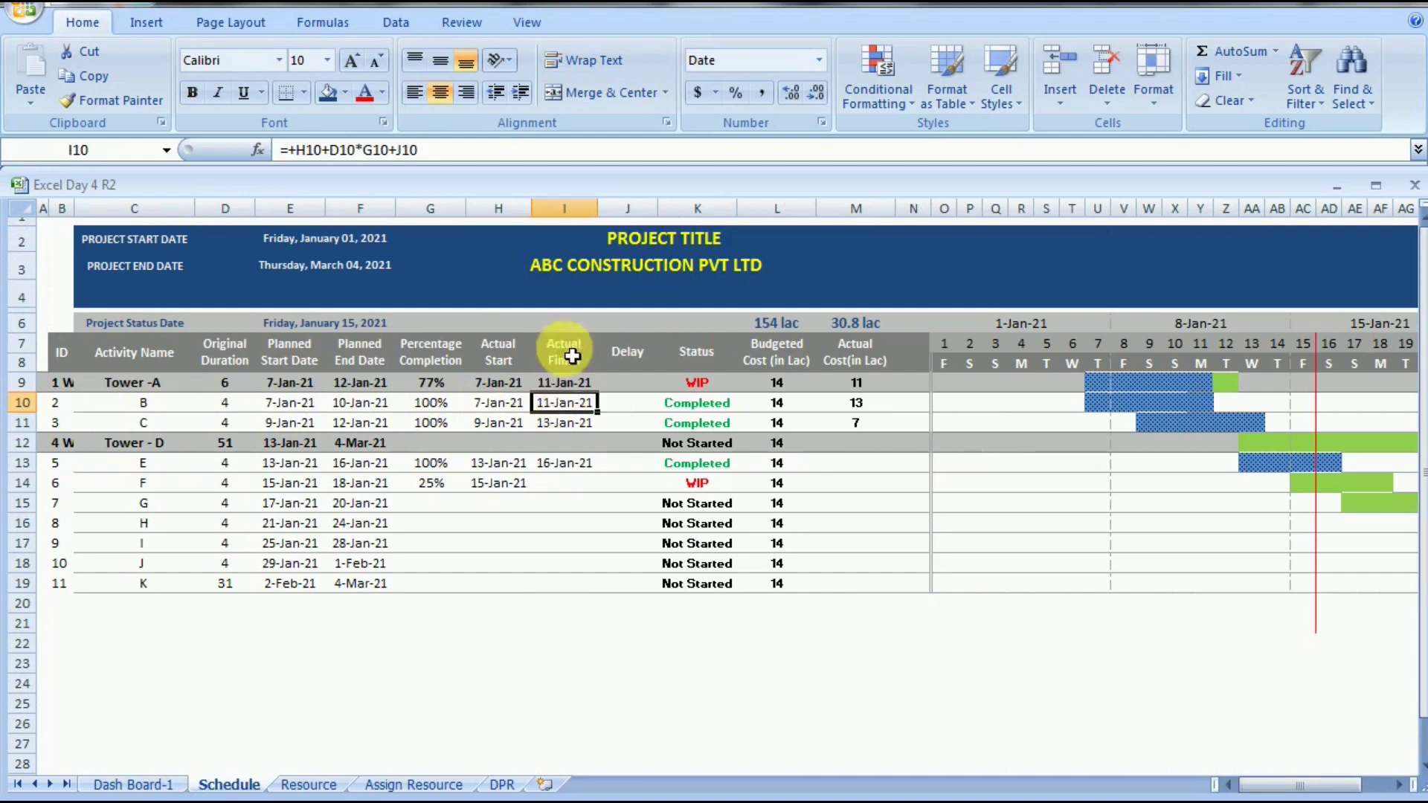
- Set the G26 lookup's column index to 8 and fill the D26:G26 date lookups down to row 35
left_click(160, 786)
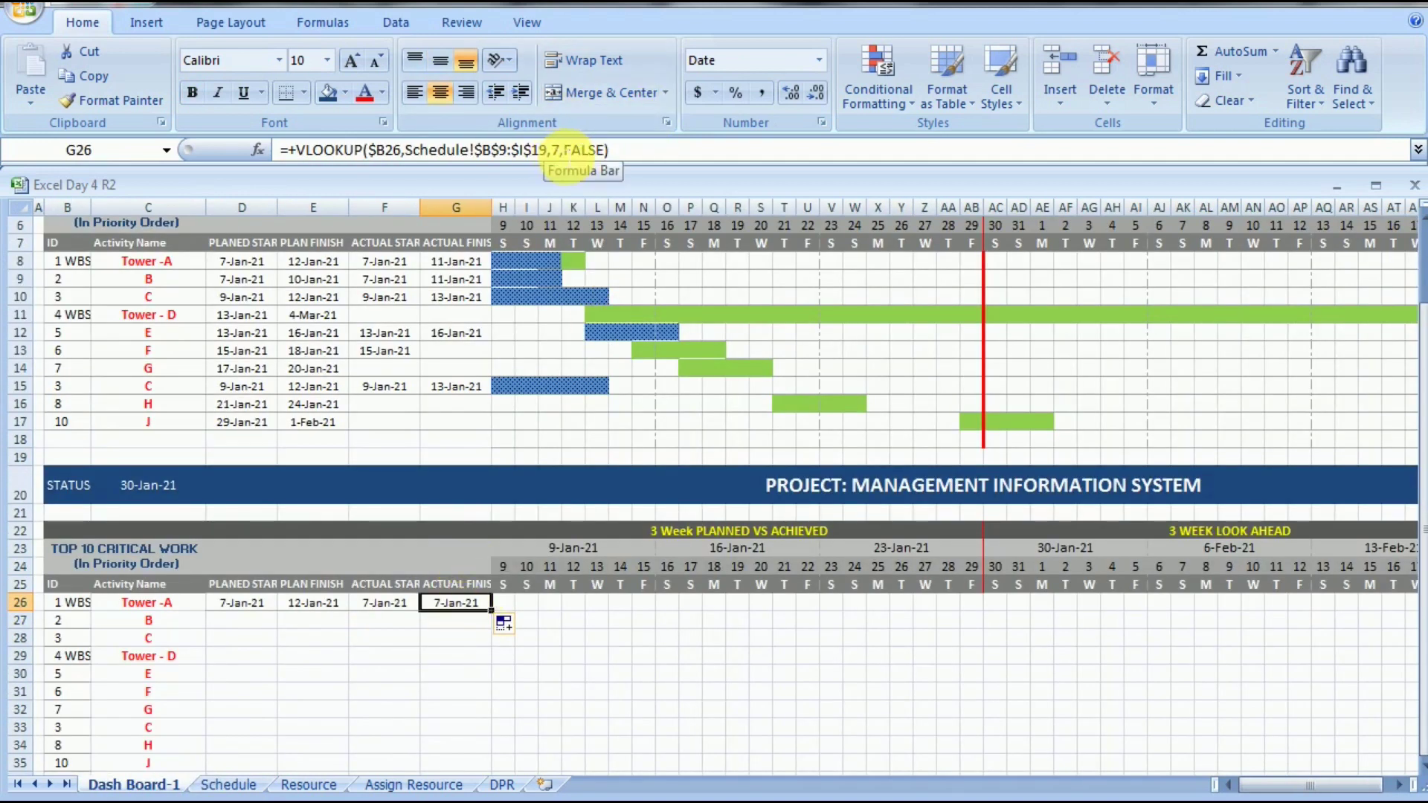
left_click(559, 150)
key("BackSpace")
type("8")
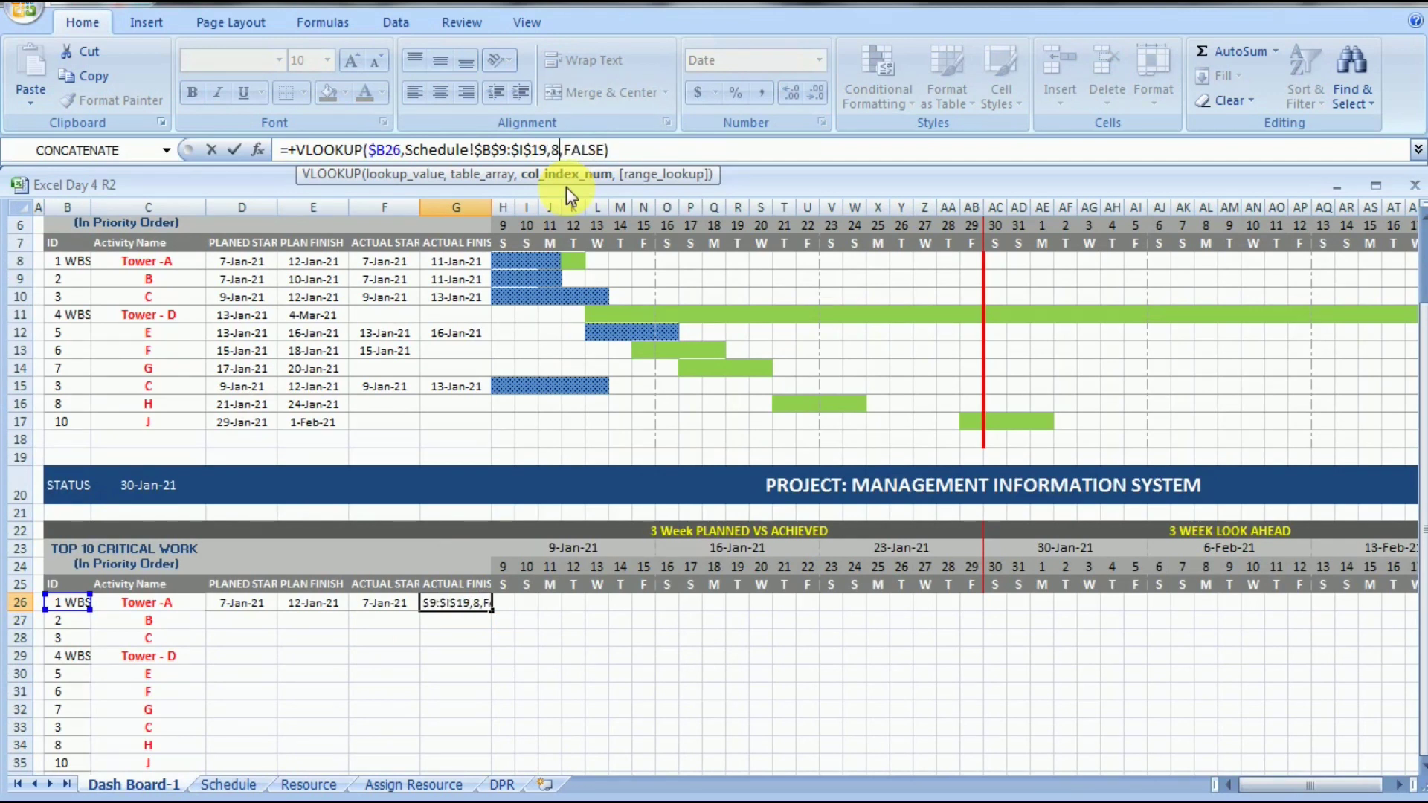
key("Return")
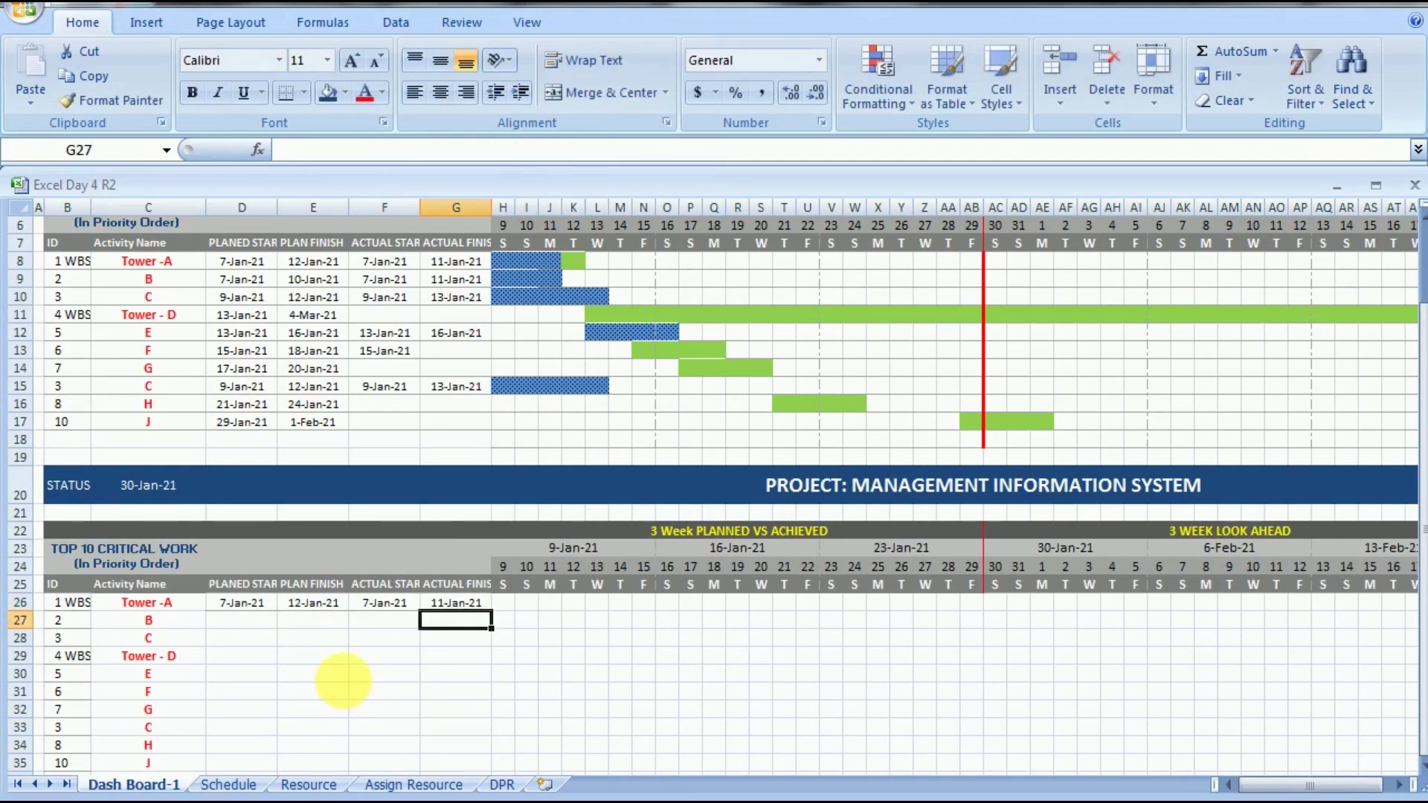
left_click(336, 673)
left_click_drag(248, 609, 484, 757)
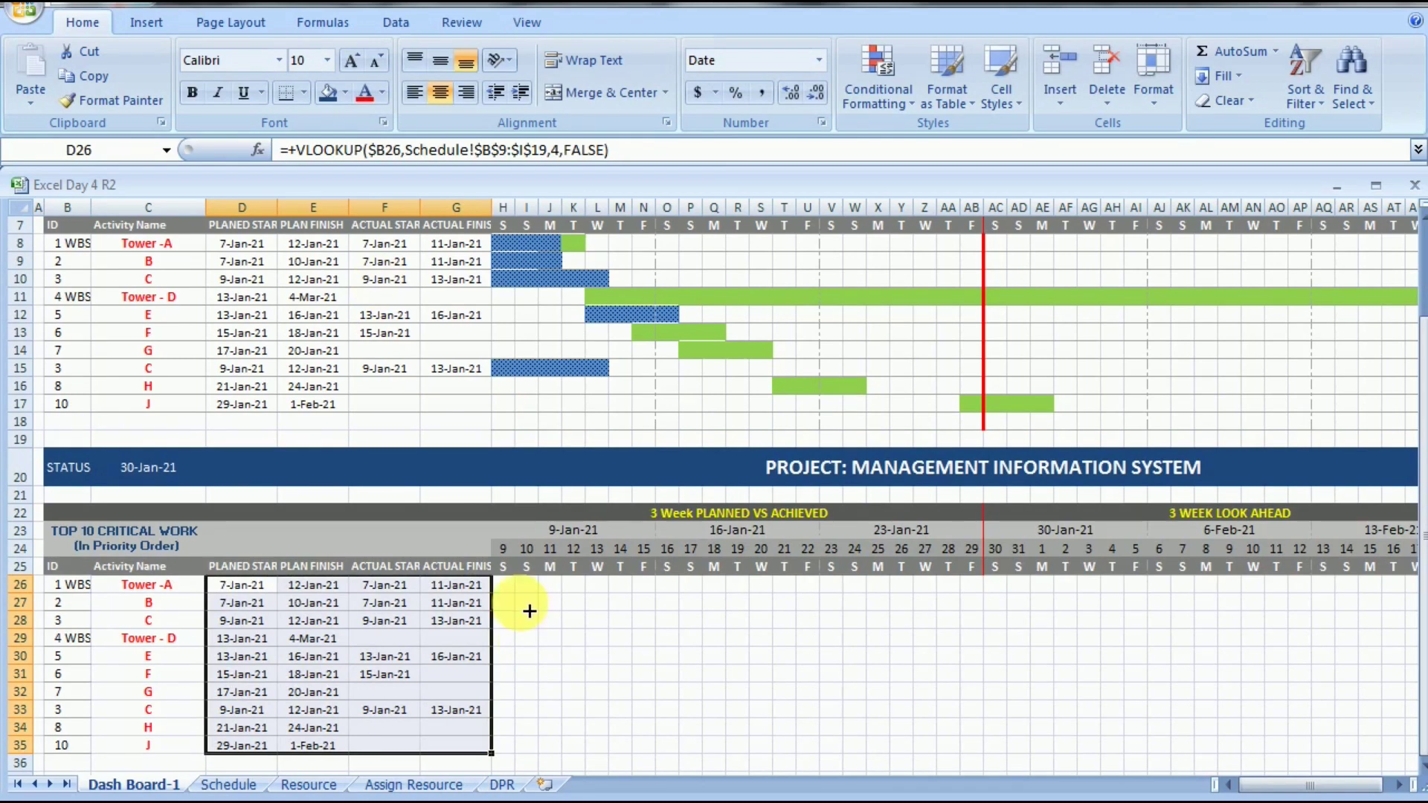
- Start a formula-based conditional formatting rule for the lower timeline grid H26:AW35
left_click_drag(510, 585, 610, 619)
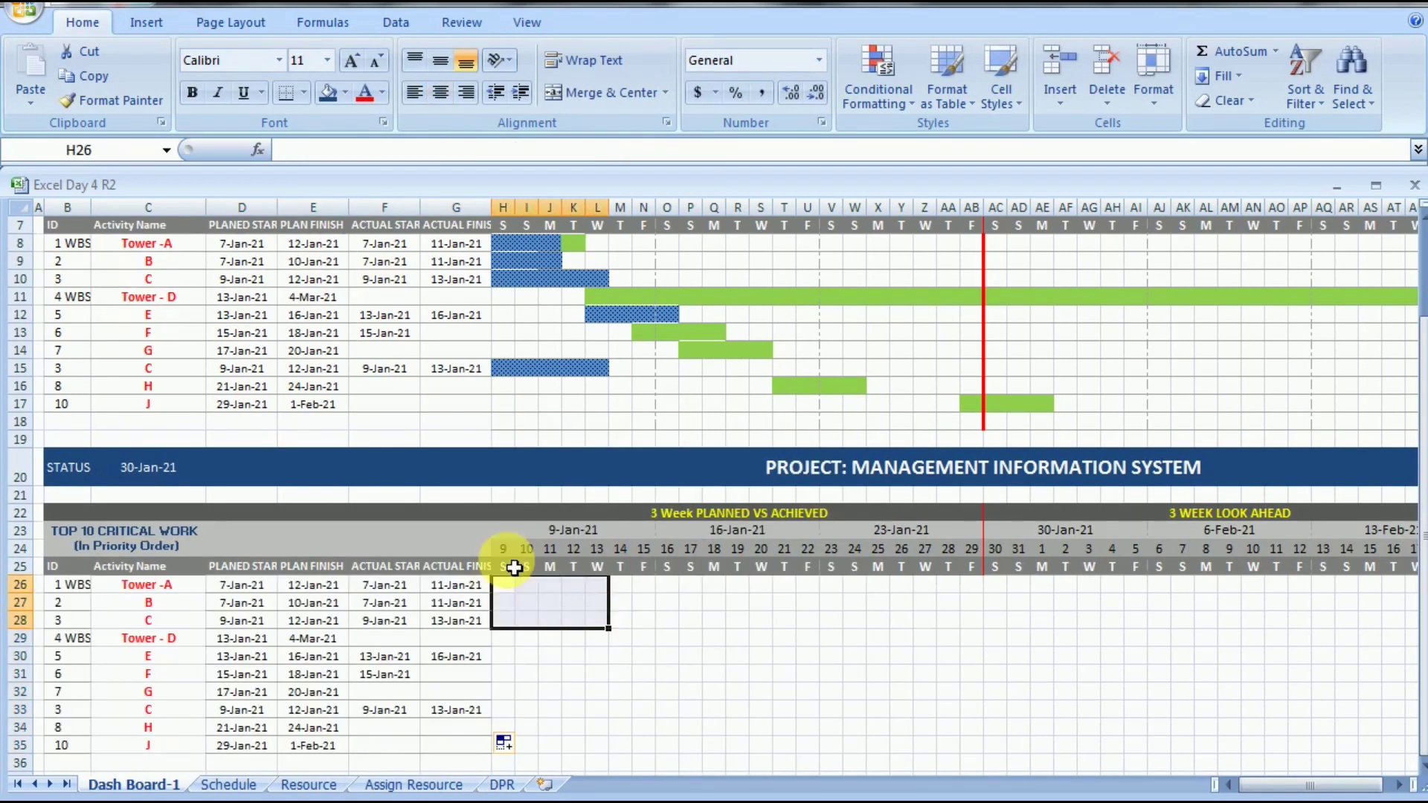
left_click_drag(512, 551, 603, 640)
left_click_drag(510, 585, 609, 664)
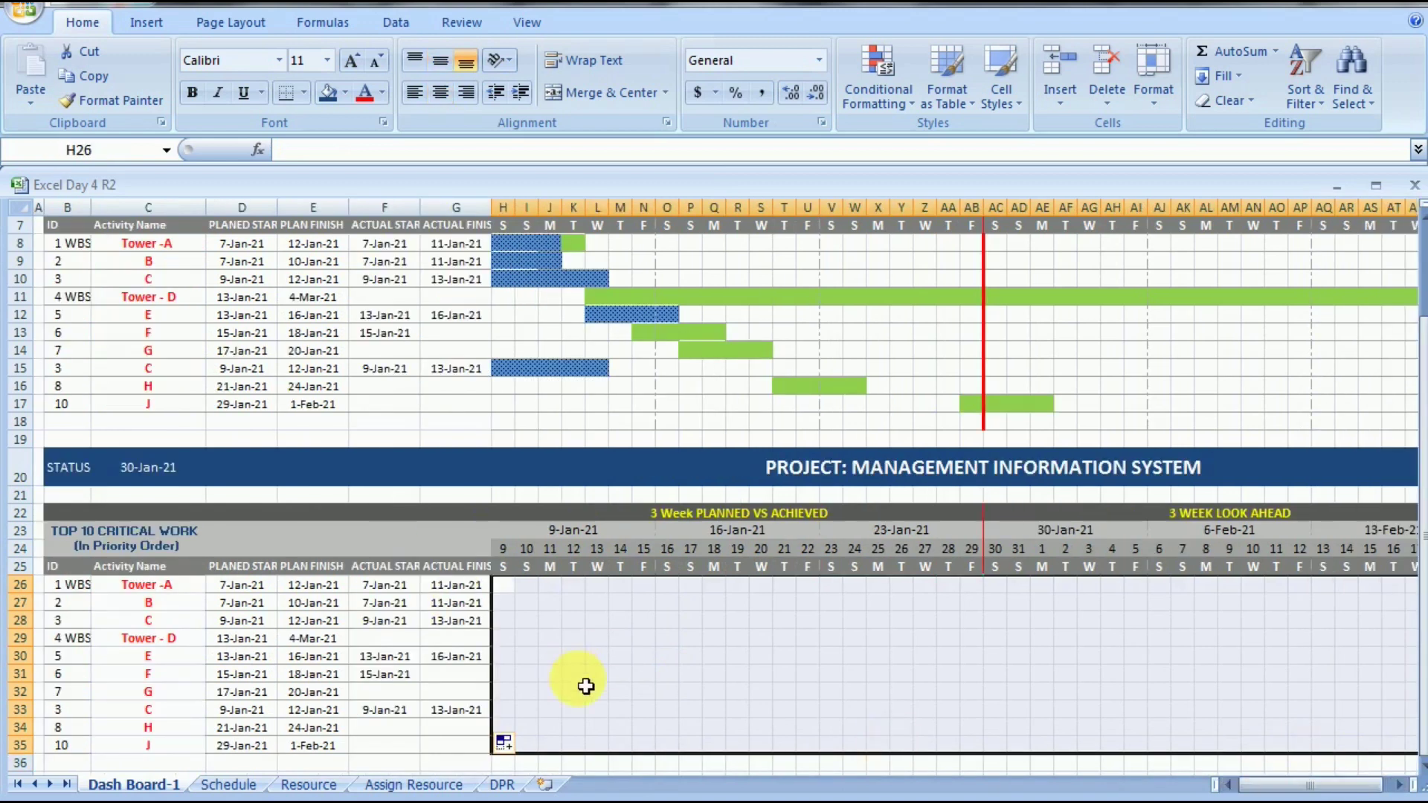
left_click(885, 104)
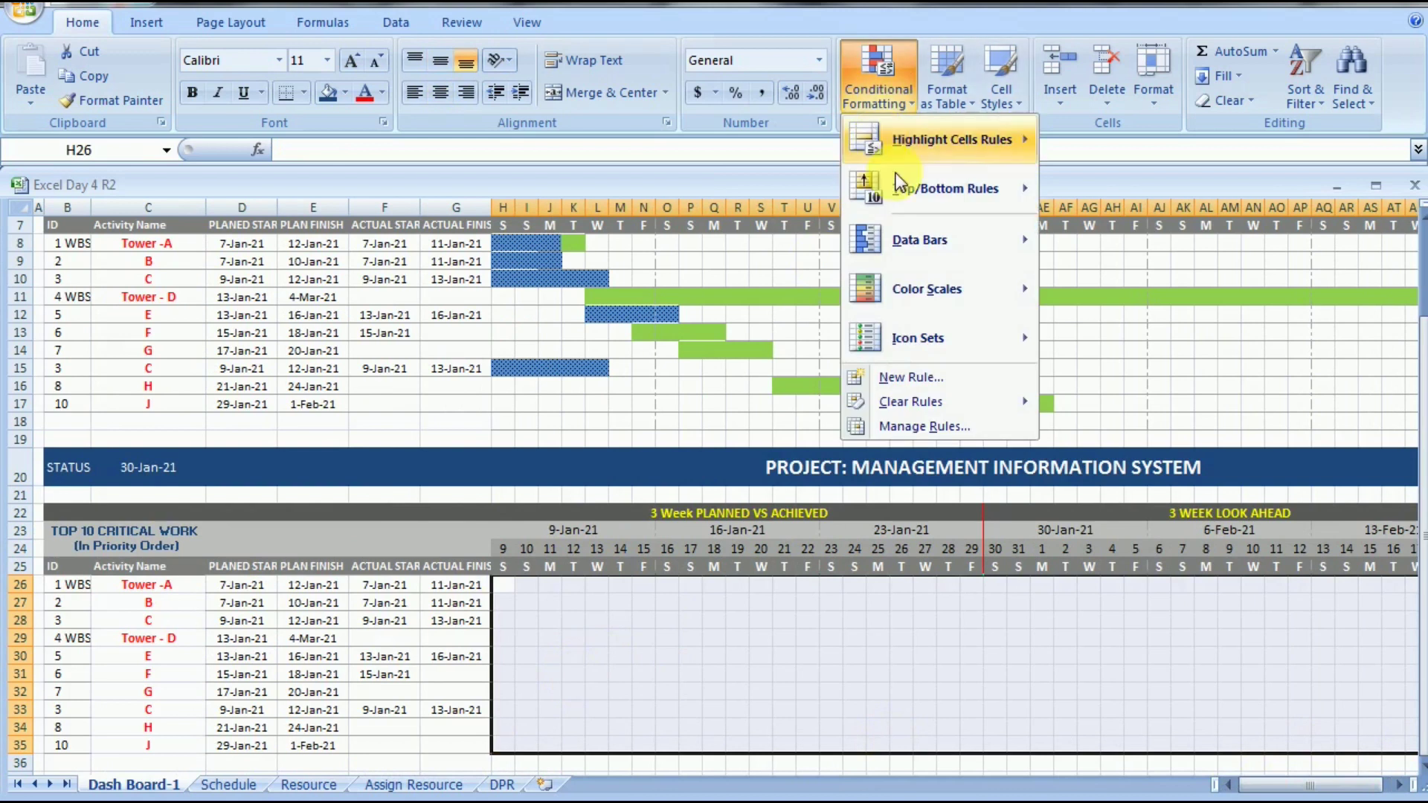
left_click(927, 381)
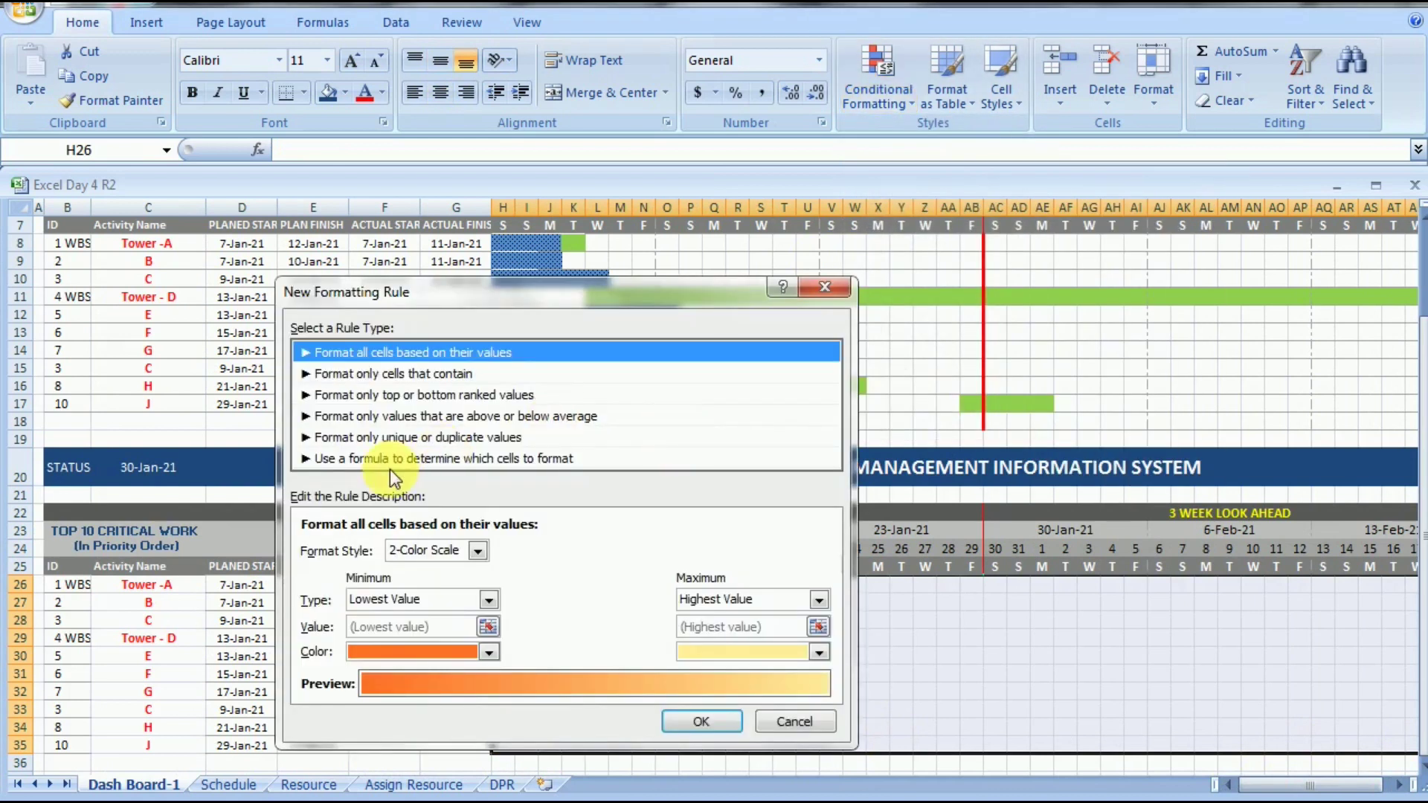
left_click(345, 458)
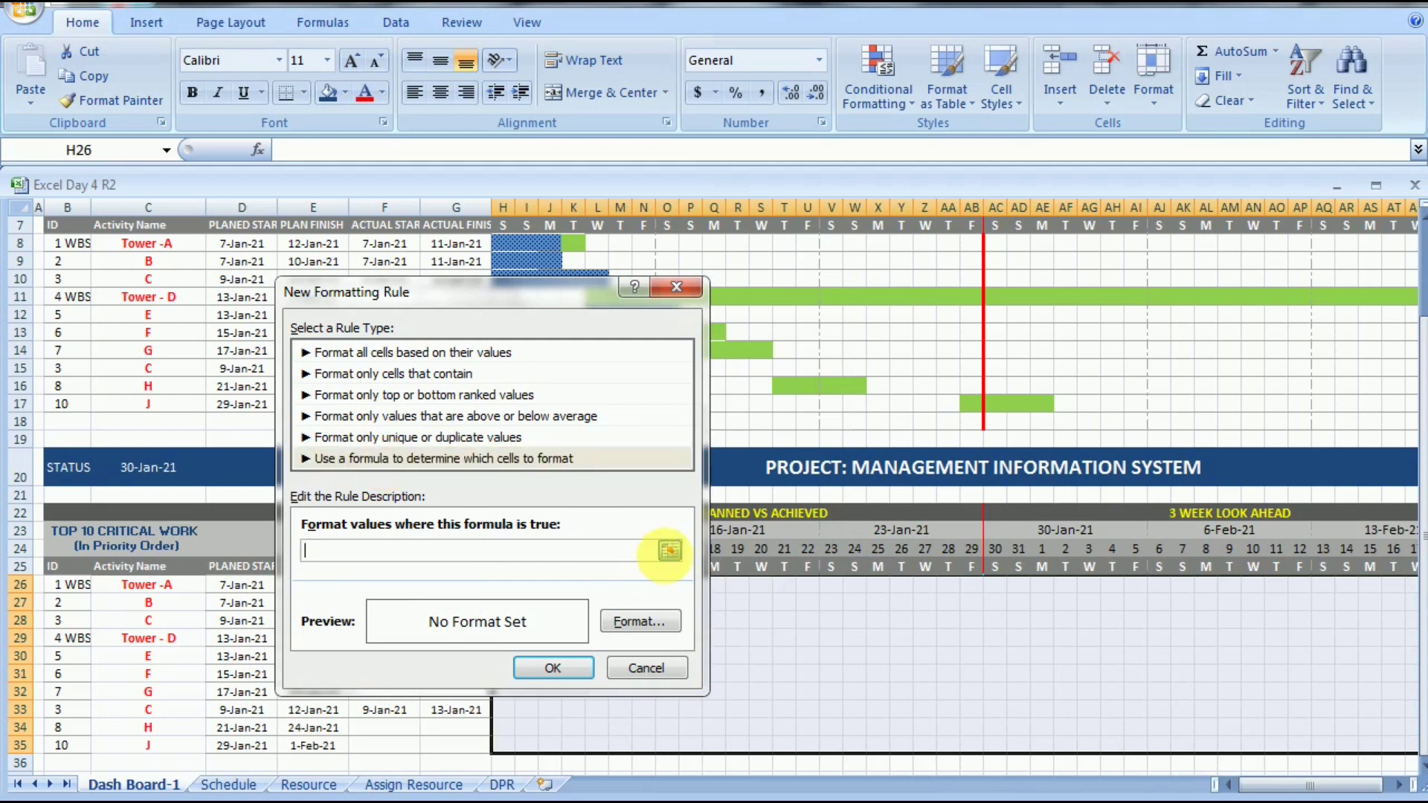
- Enter the rule condition =H$24>=$D26, comparing the timeline date with the planned start
left_click(669, 552)
left_click_drag(500, 296, 953, 212)
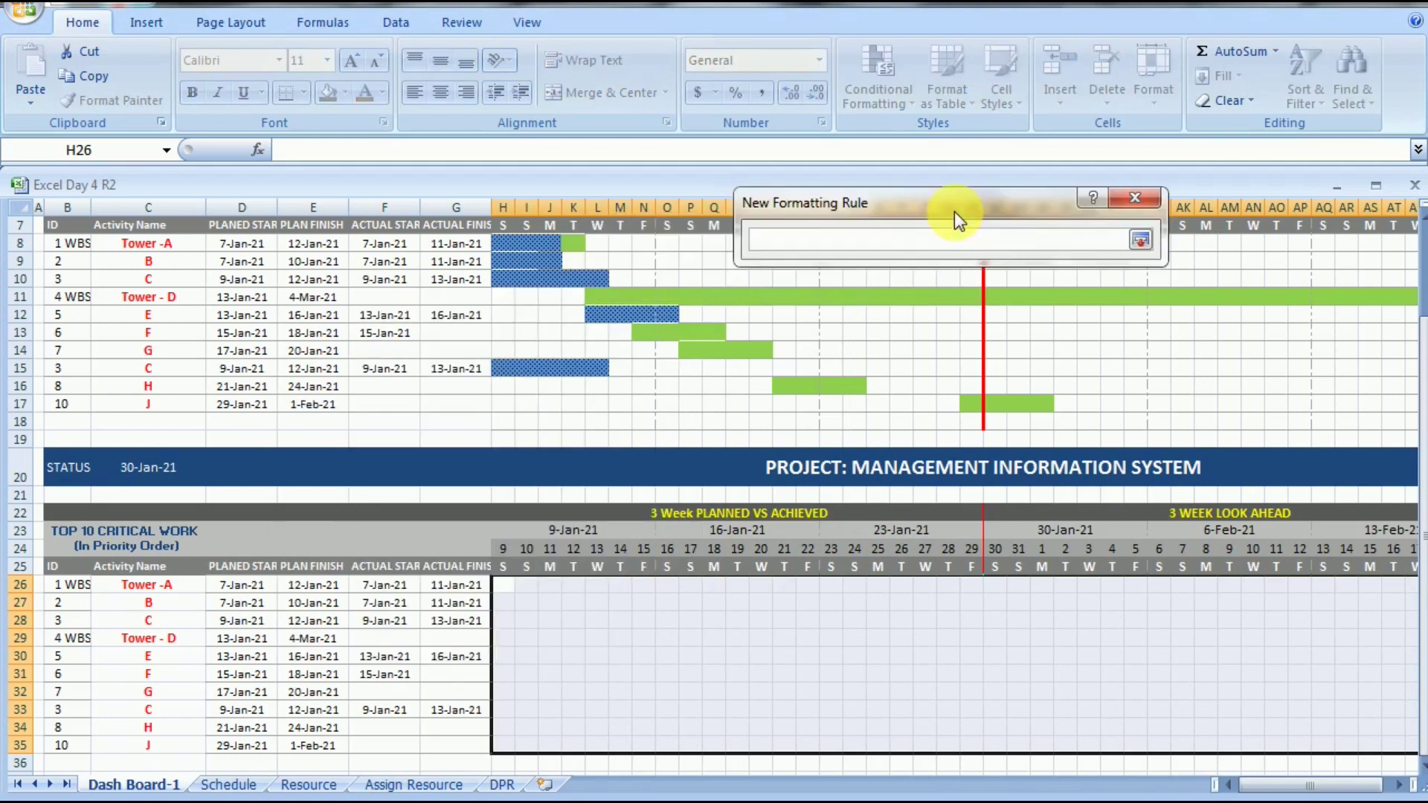
left_click(517, 556)
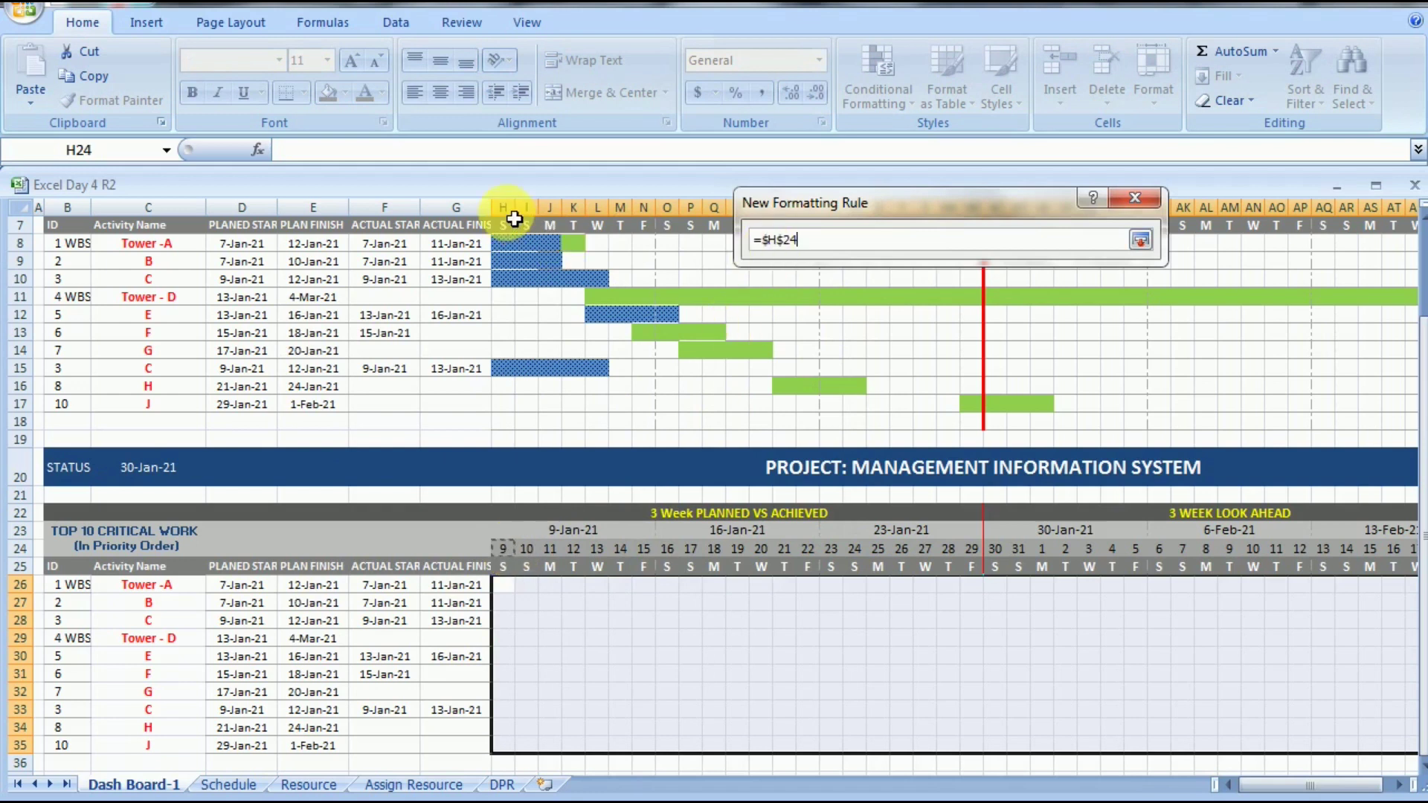
left_click(761, 240)
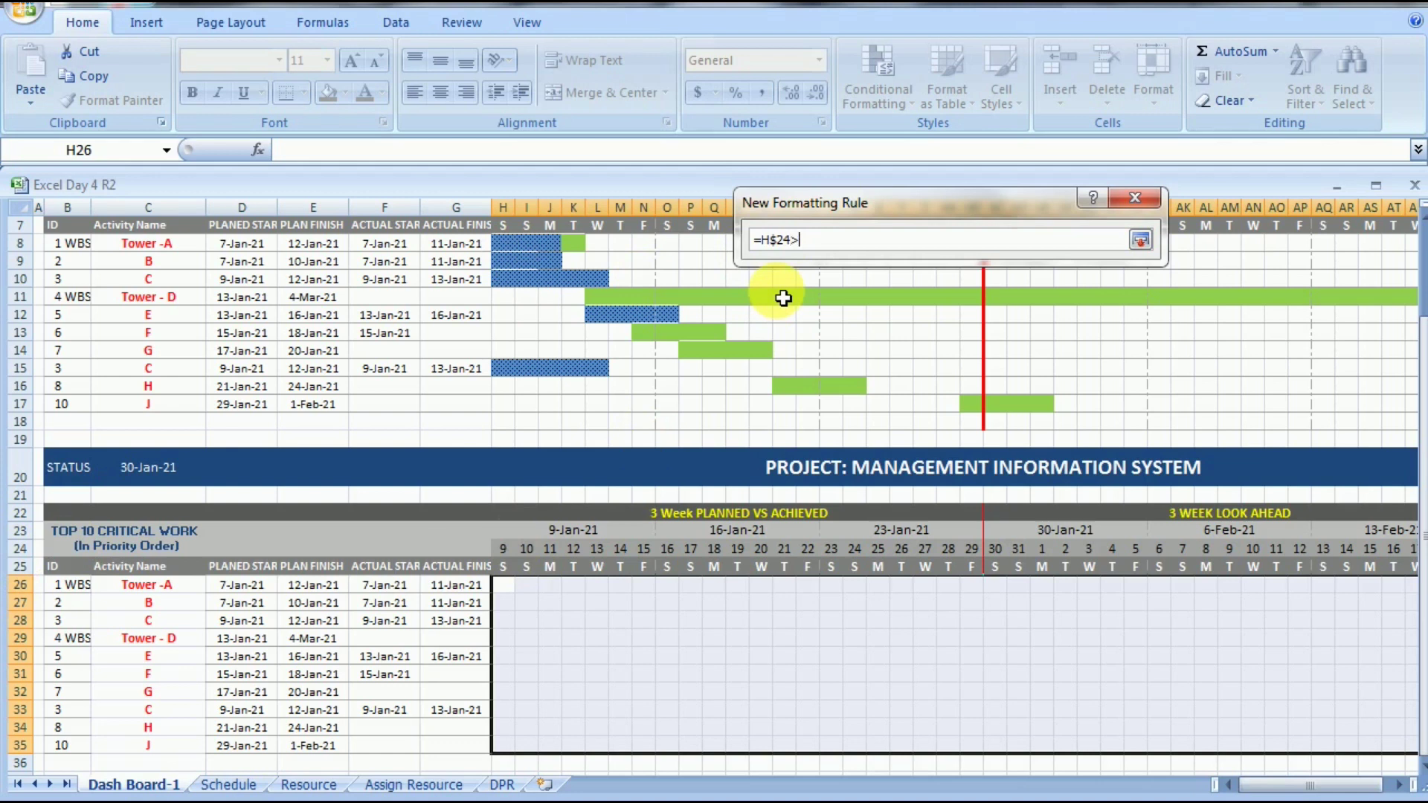
left_click(249, 587)
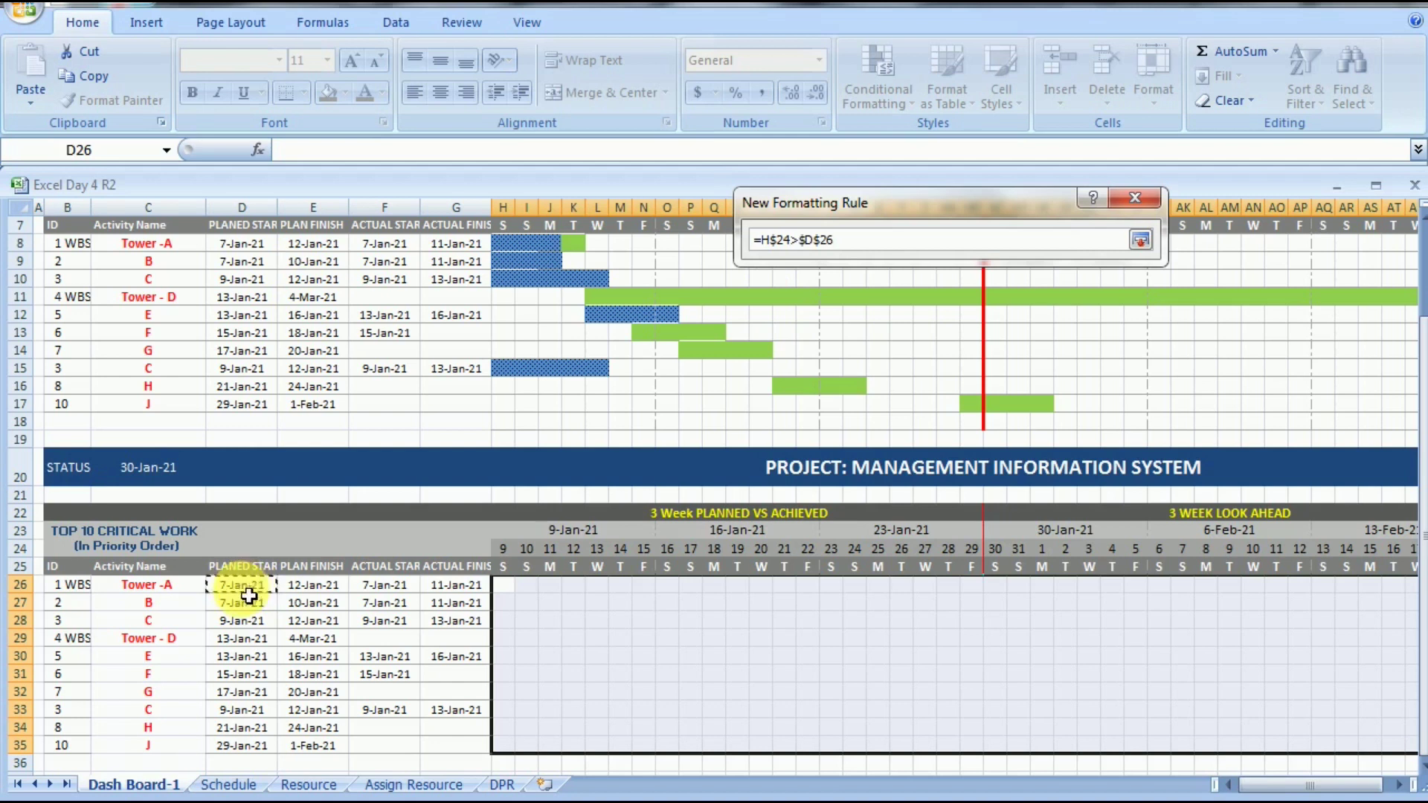
left_click(806, 252)
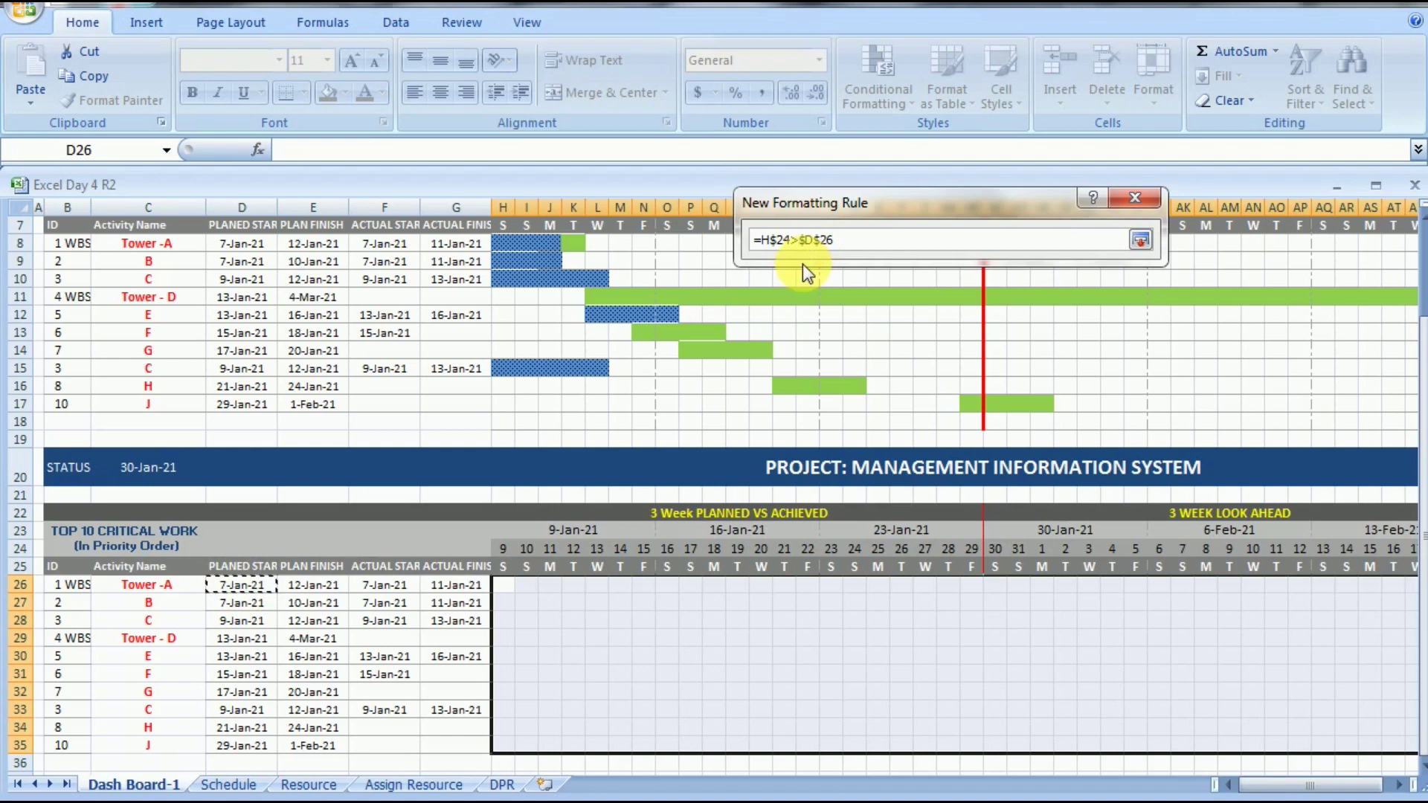
type("=")
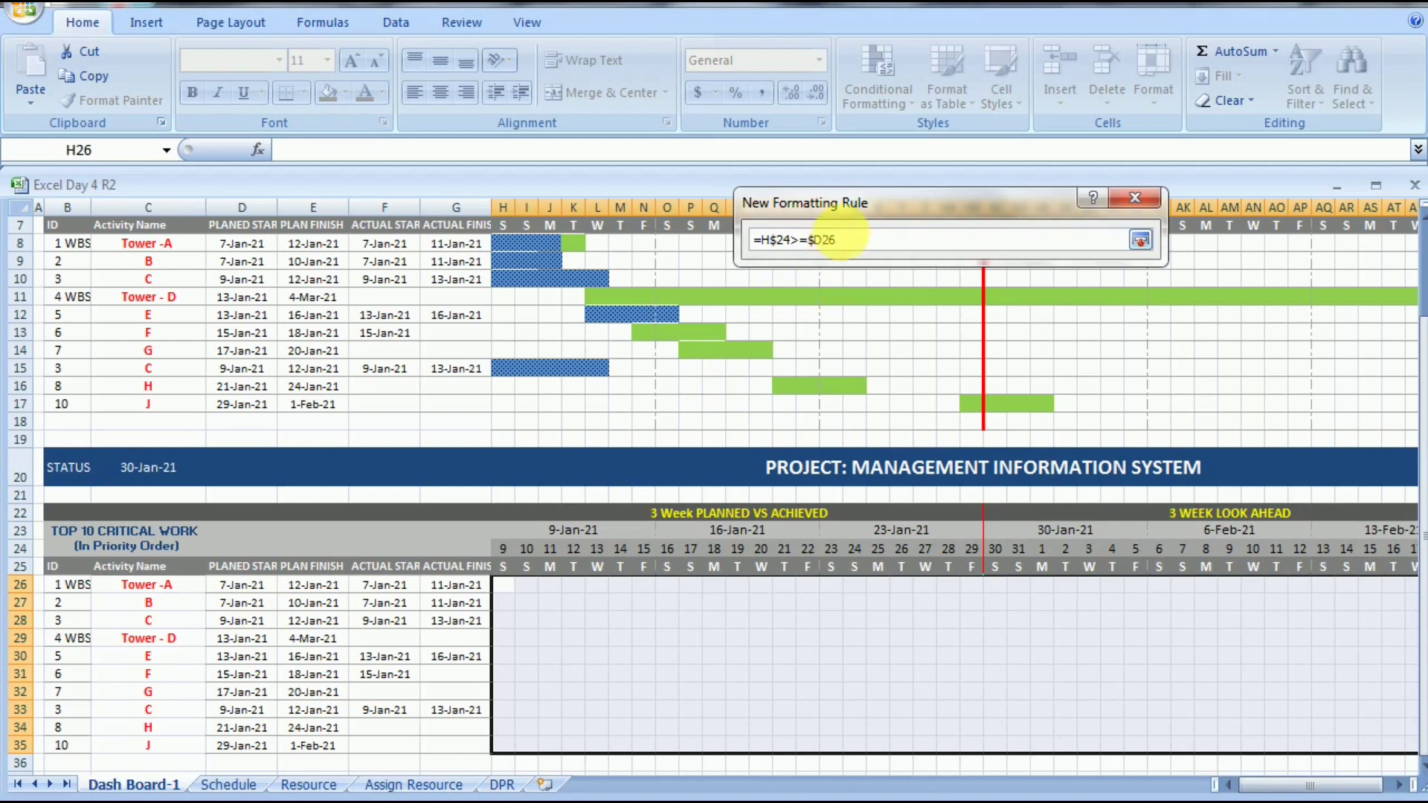
- Extend the rule formula to =AND(H$24>=$D26,H$24<=$E$26) so it also checks the planned finish
type("AND(")
key("BackSpace")
type("(")
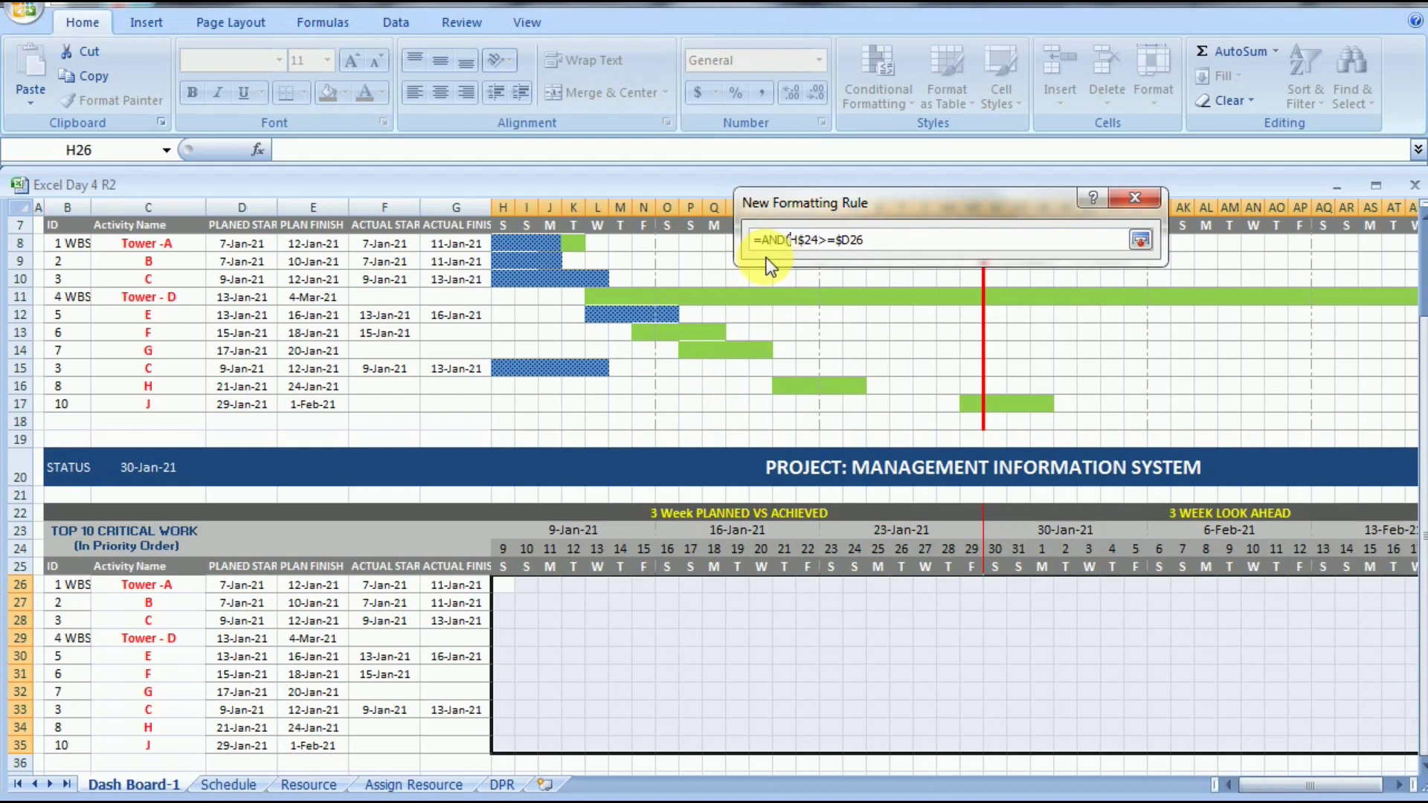
left_click(876, 243)
type(",")
left_click(513, 554)
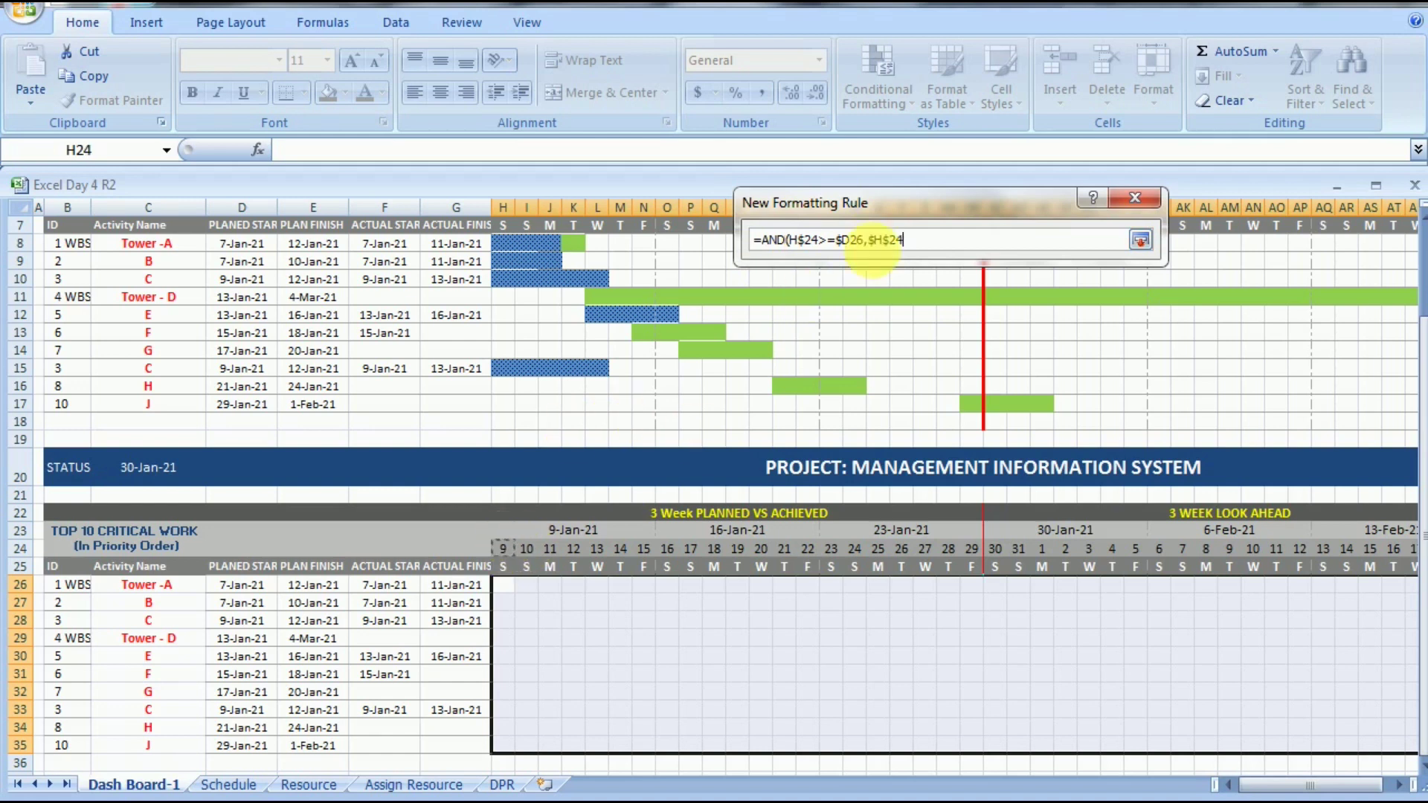
left_click(874, 241)
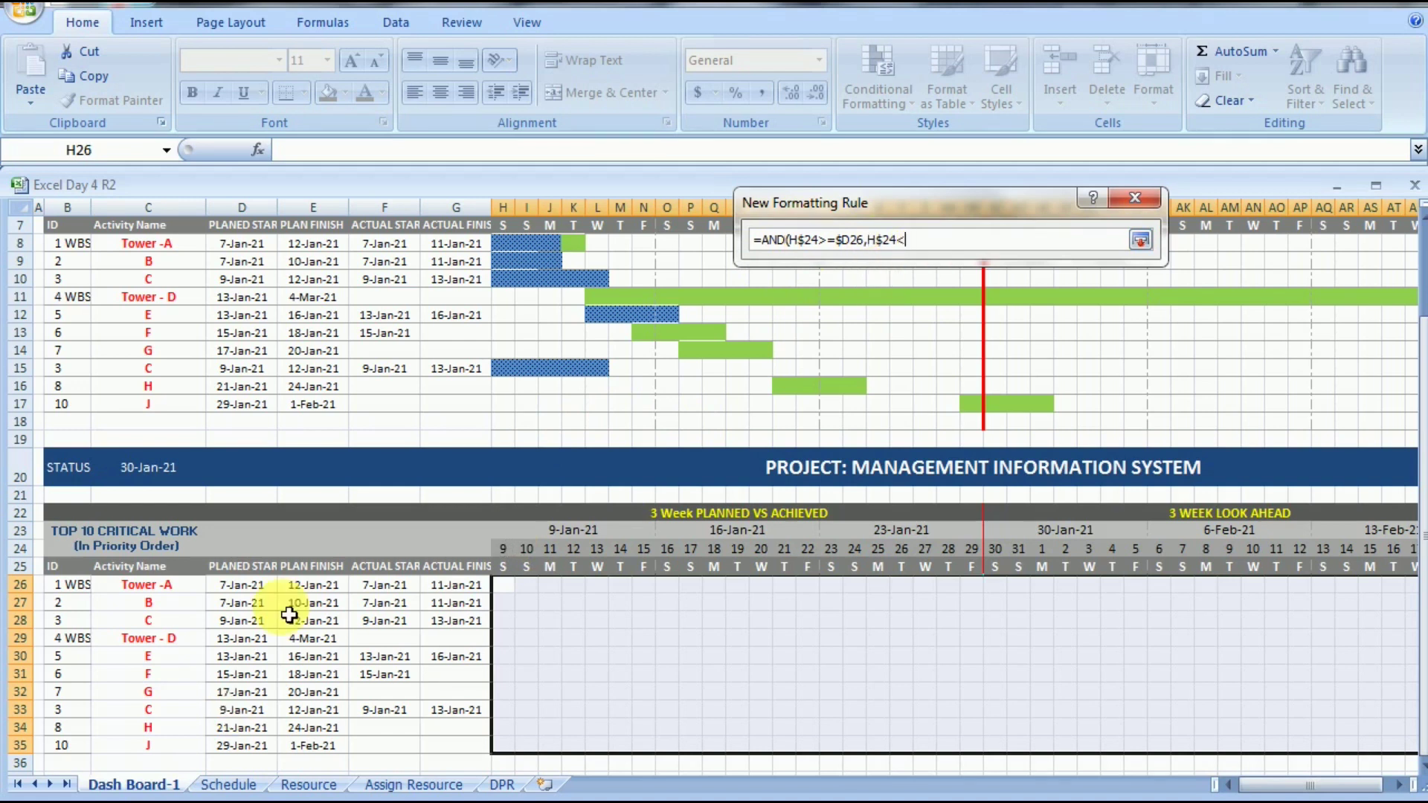
left_click(312, 587)
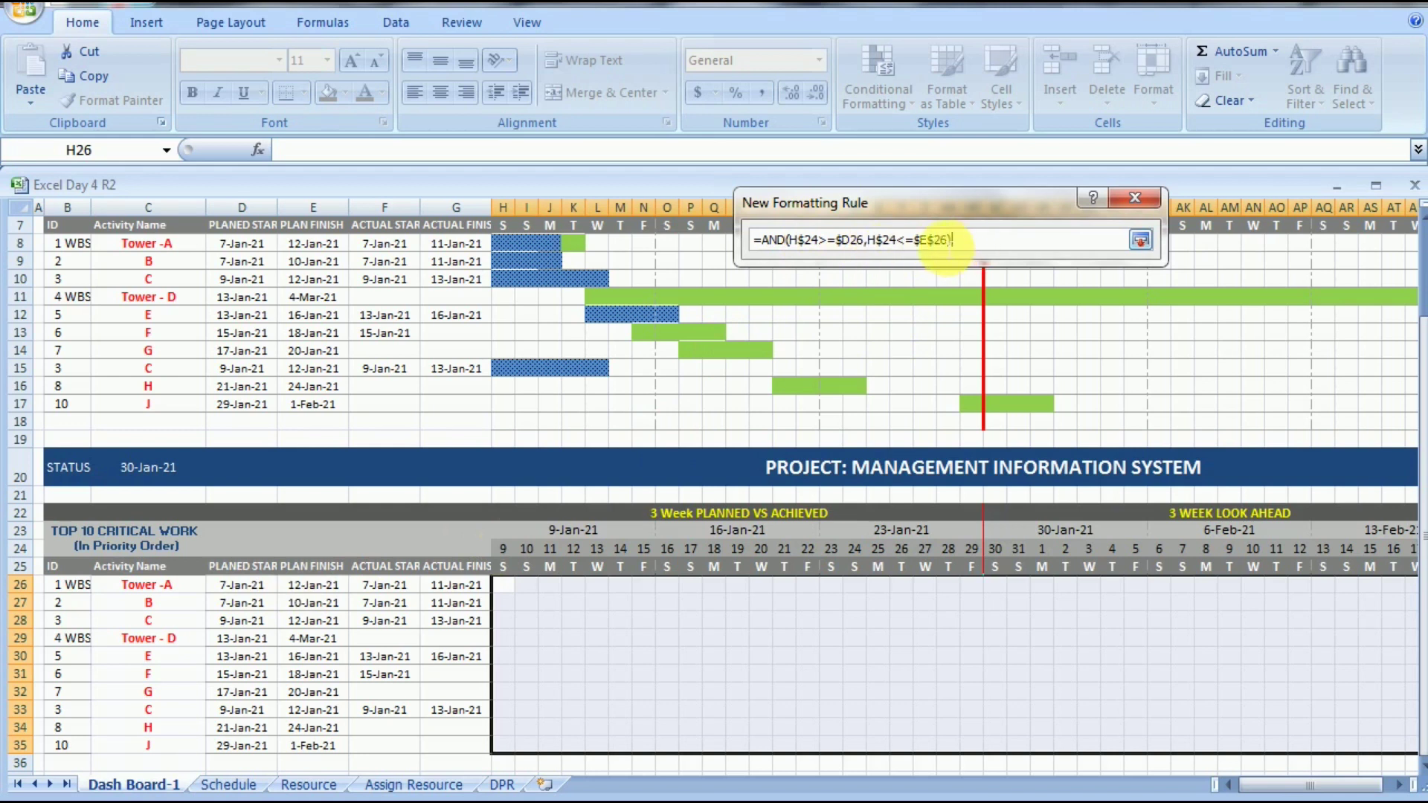
left_click(1143, 244)
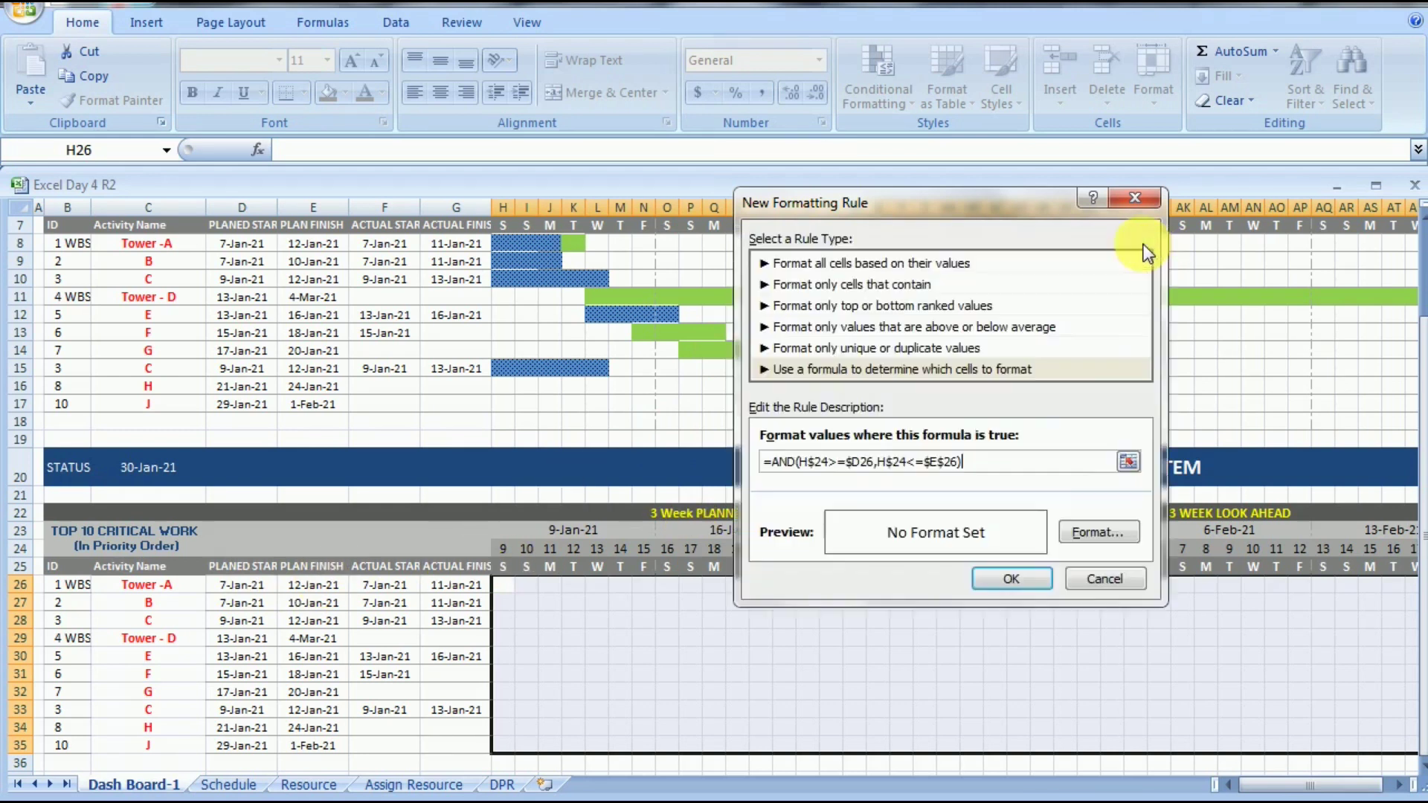
- Set a light green fill as the planned-date rule's format
left_click(1068, 529)
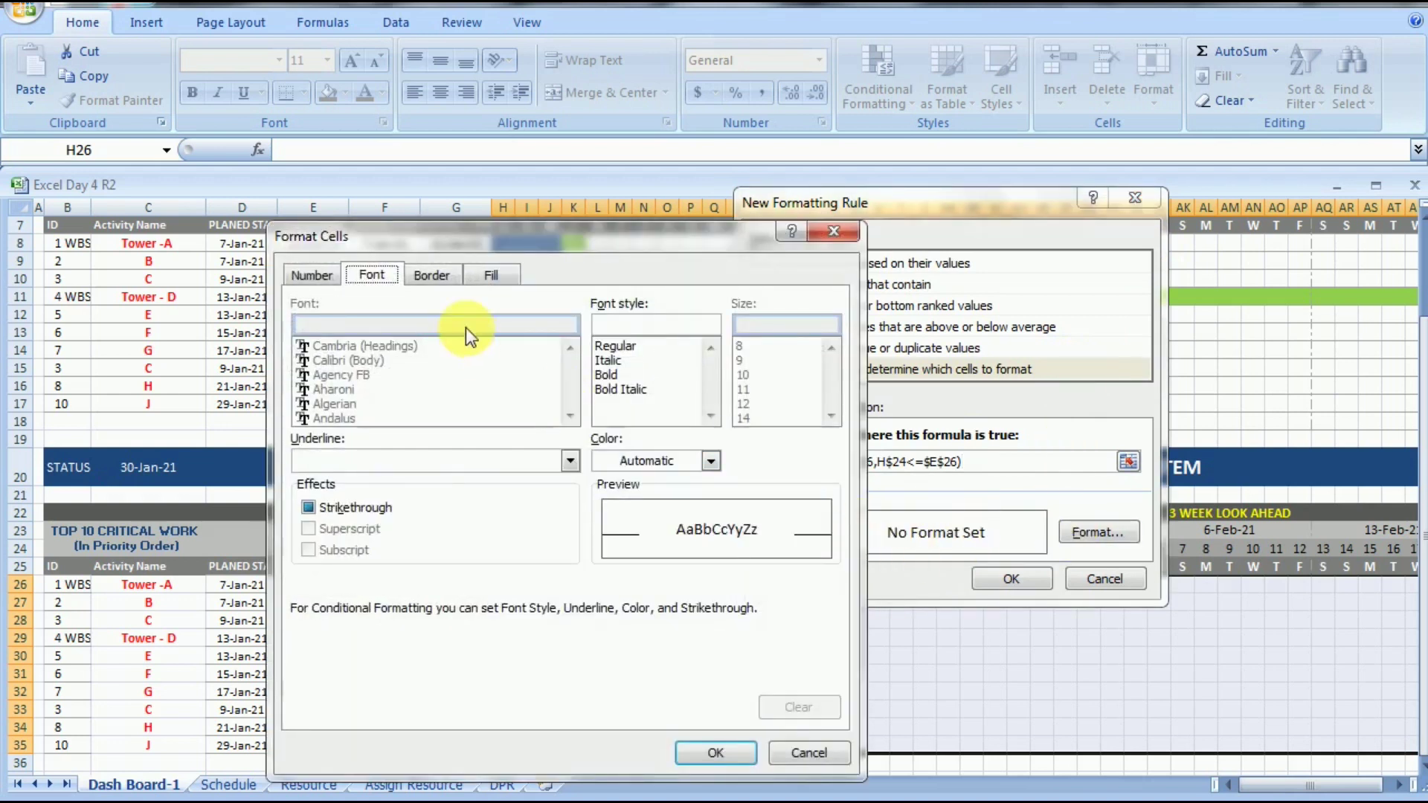
left_click(487, 281)
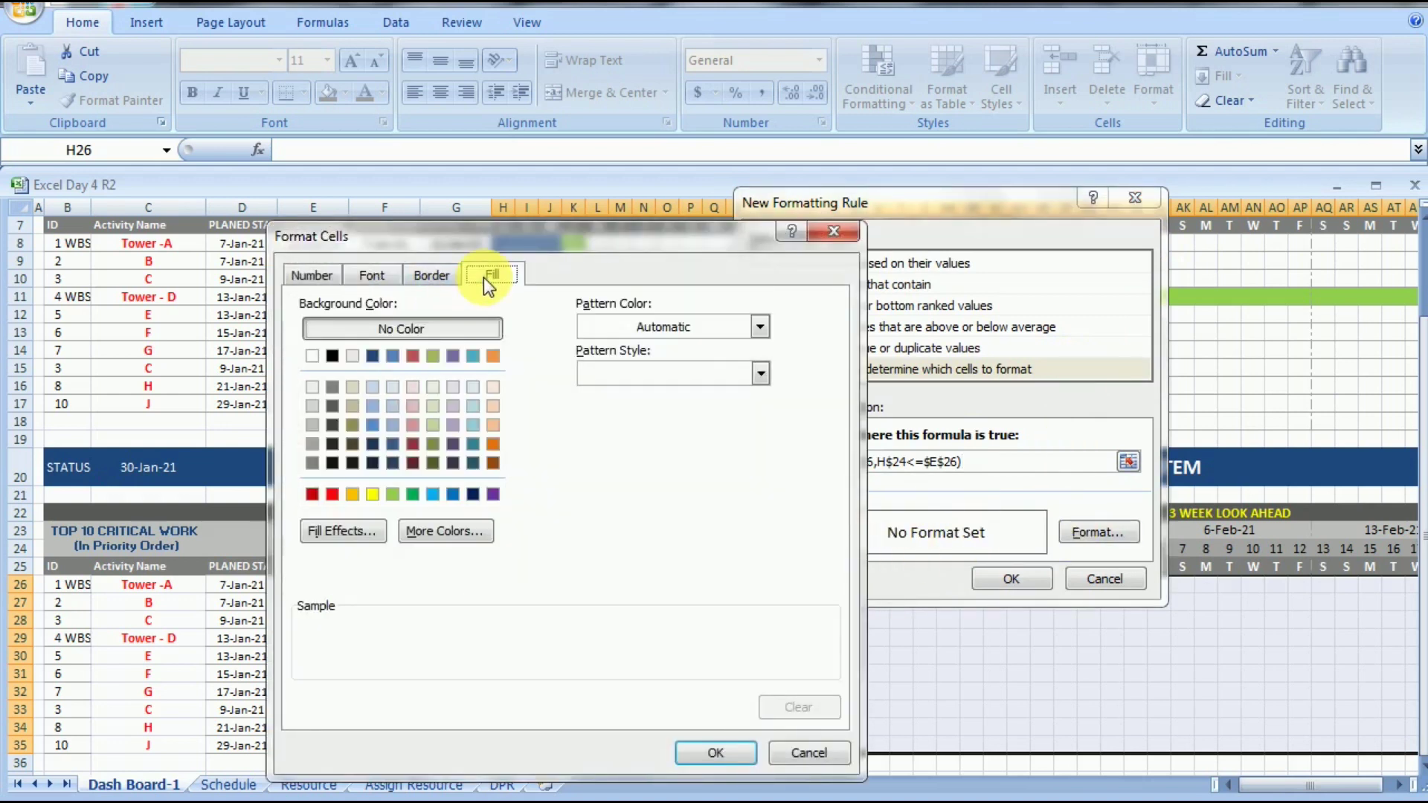
left_click(392, 495)
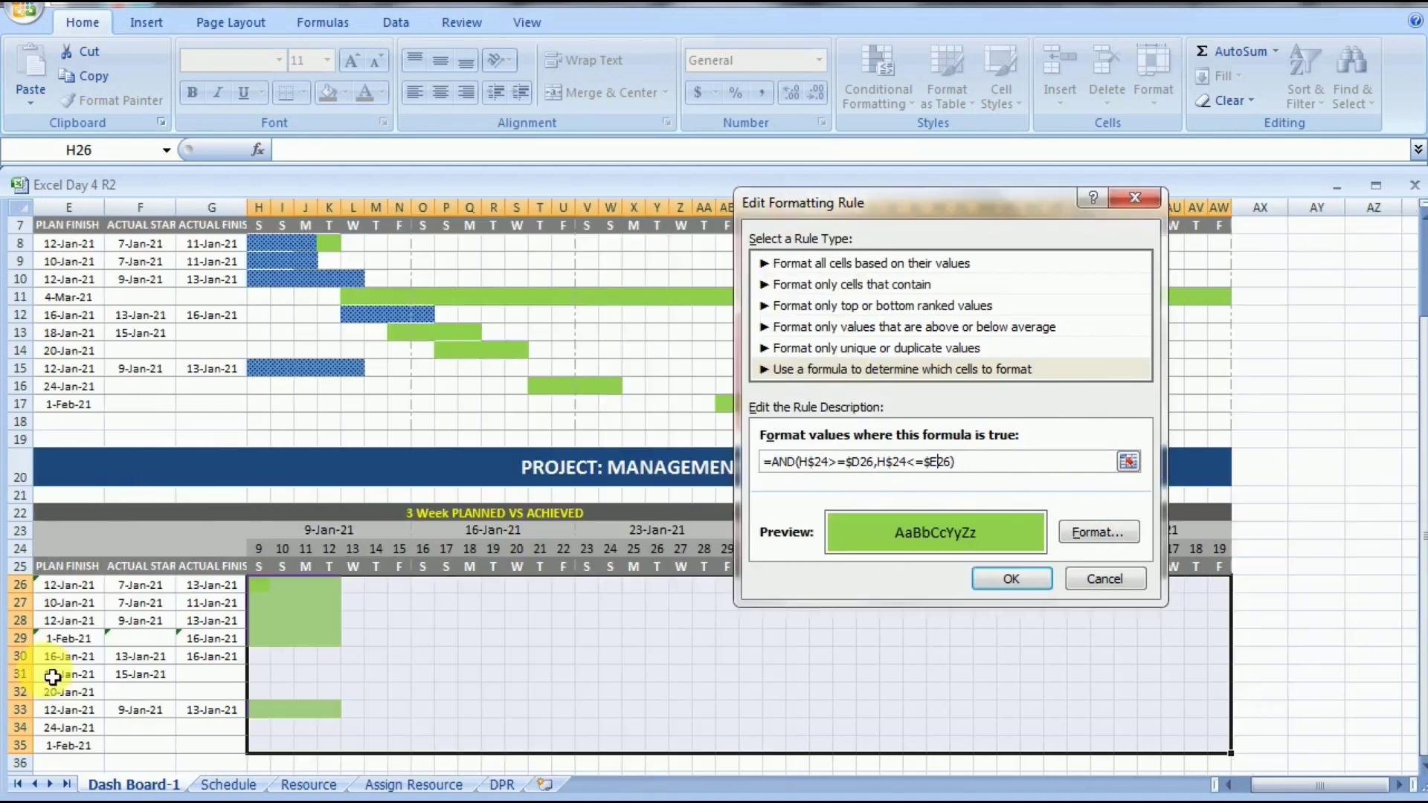
- Apply the rule with the corrected formula =AND(H$24>=$D26,H$24<=$E26) to H26:AW35 and close the rules manager
left_click(1012, 581)
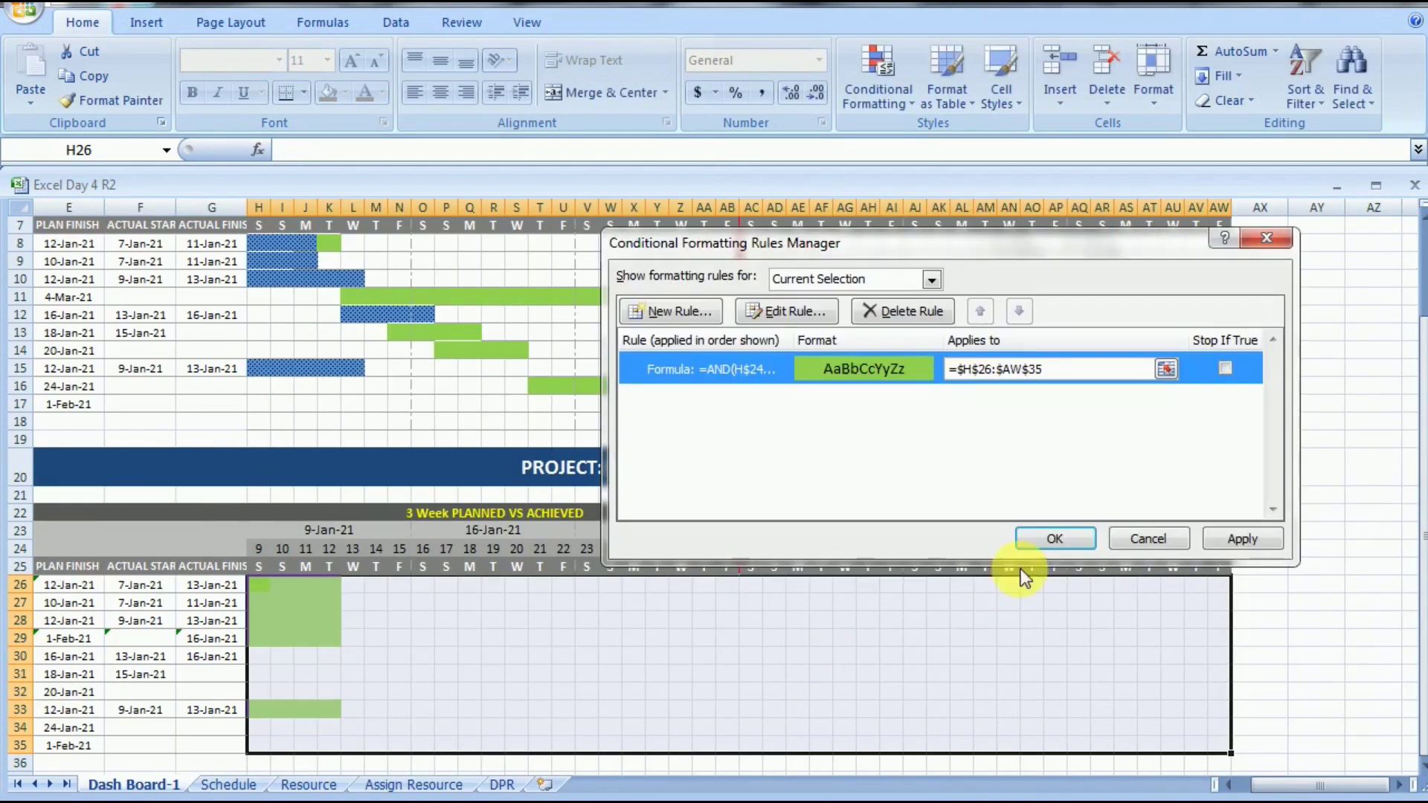
left_click(1203, 539)
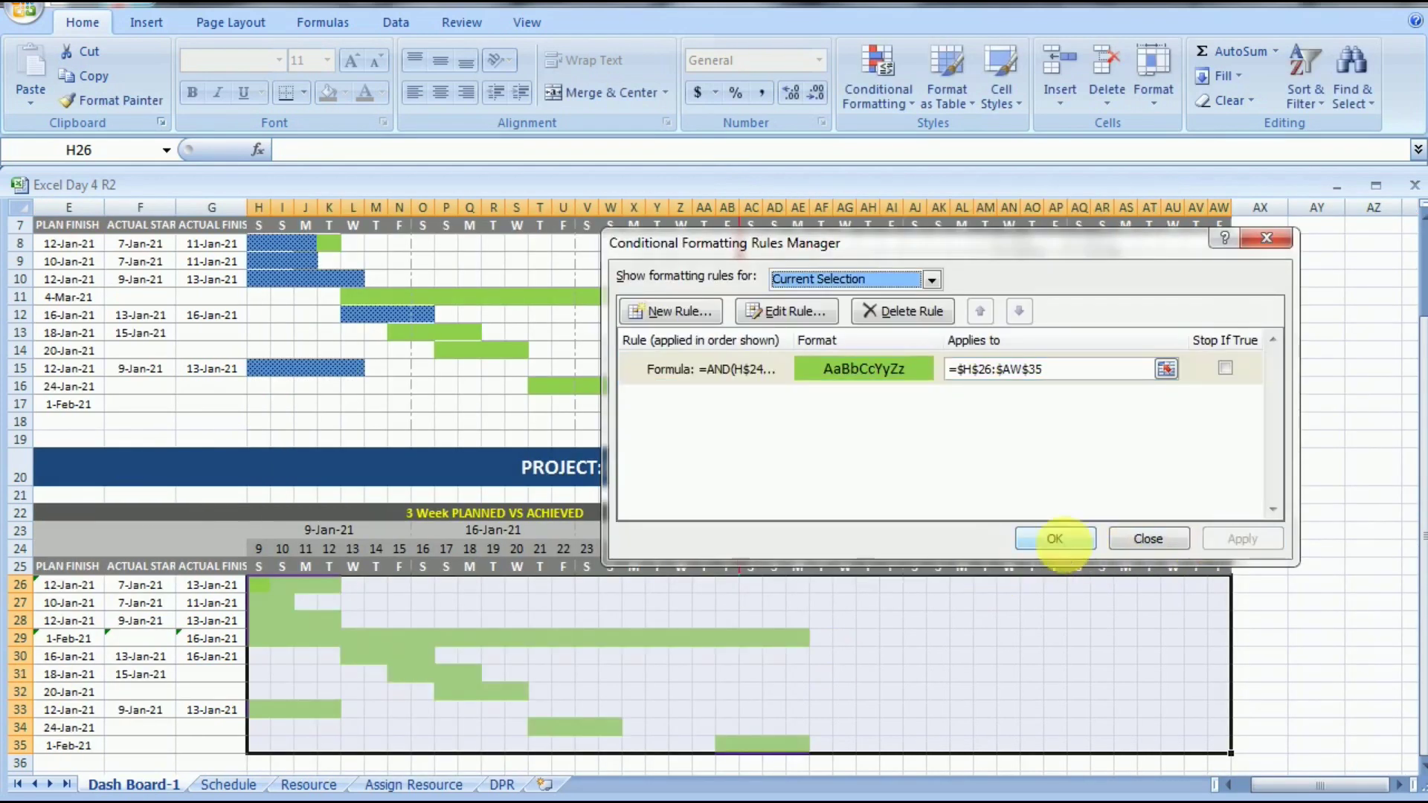
left_click(1056, 538)
left_click(595, 673)
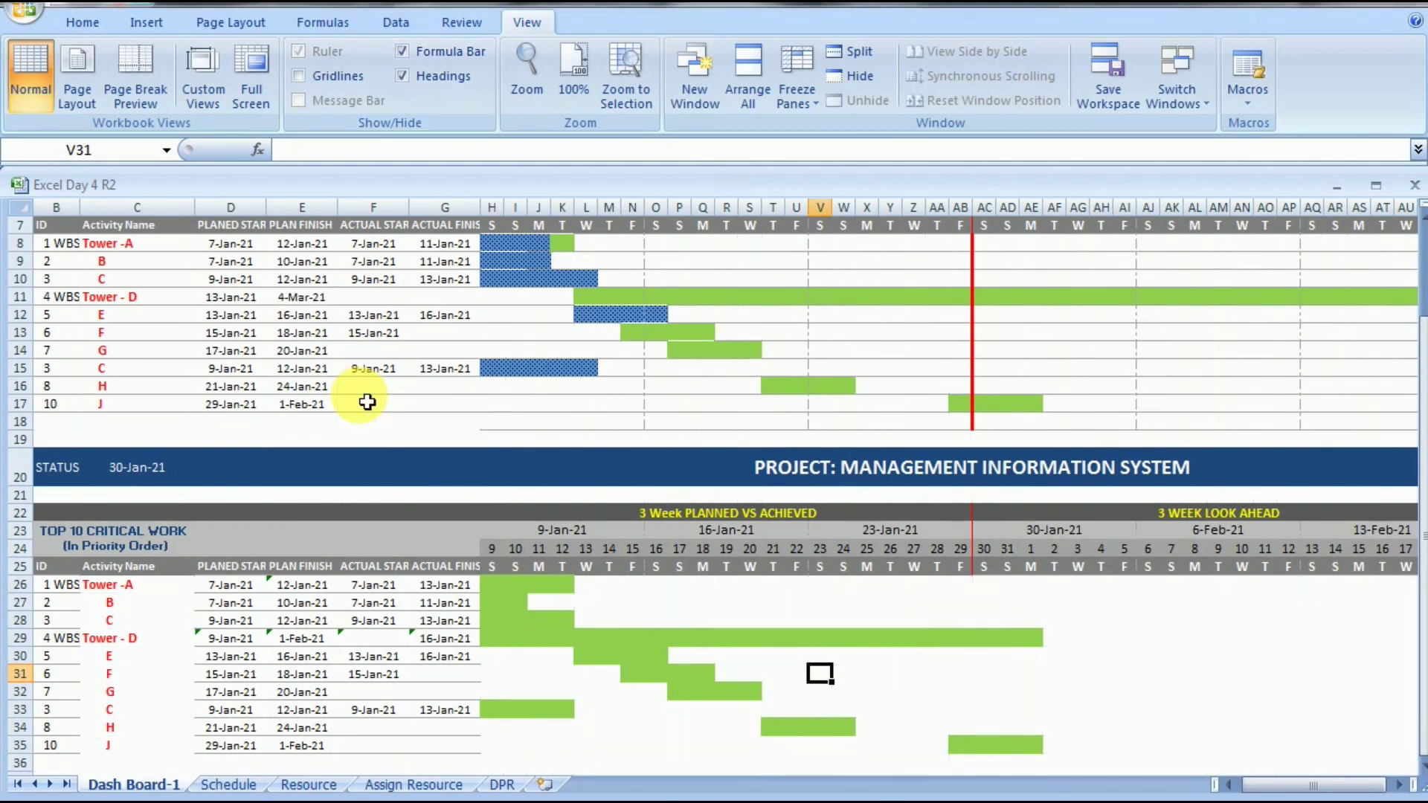
left_click(678, 640)
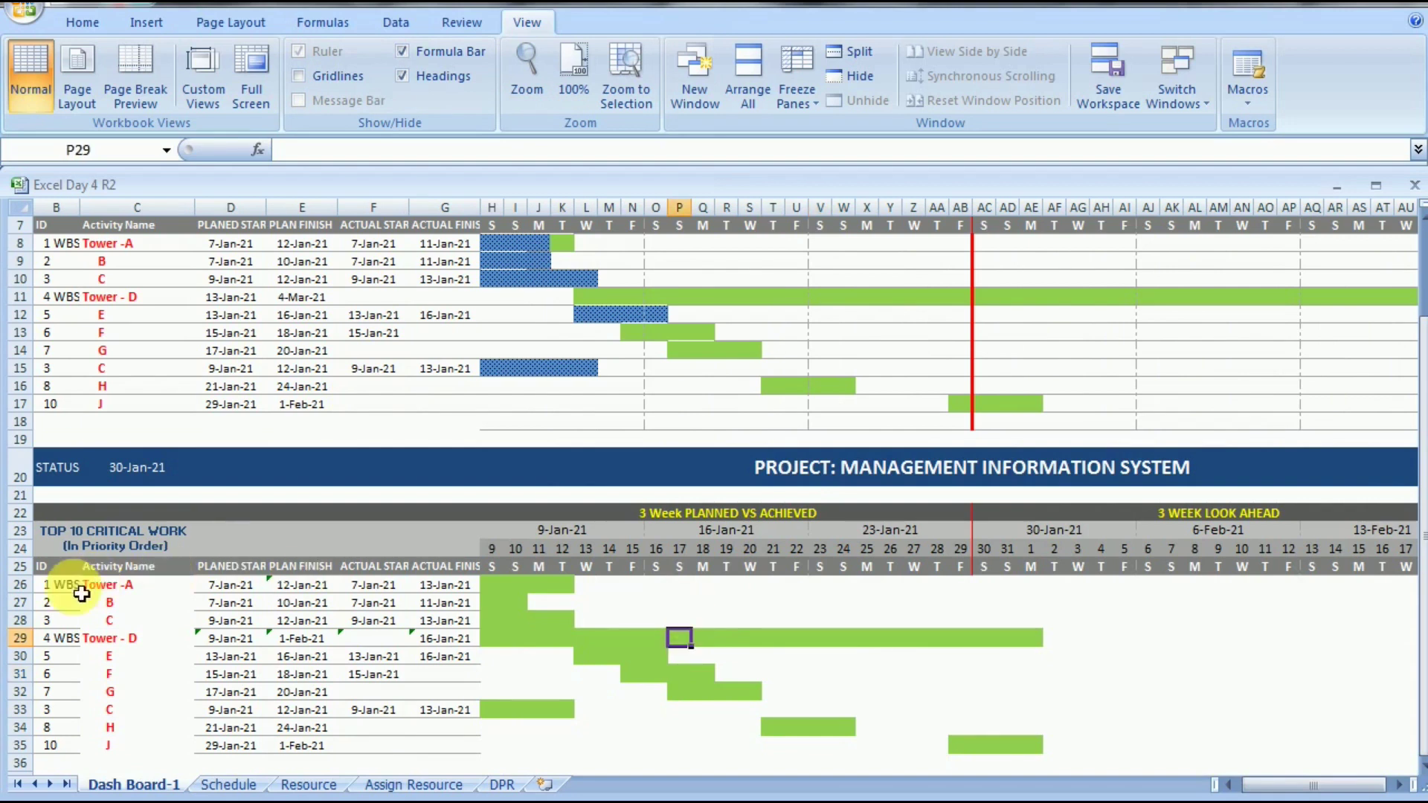
- Add grey horizontal borders above, between and below the rows of the lower activity table, rows 26 to 35
left_click_drag(30, 585, 16, 746)
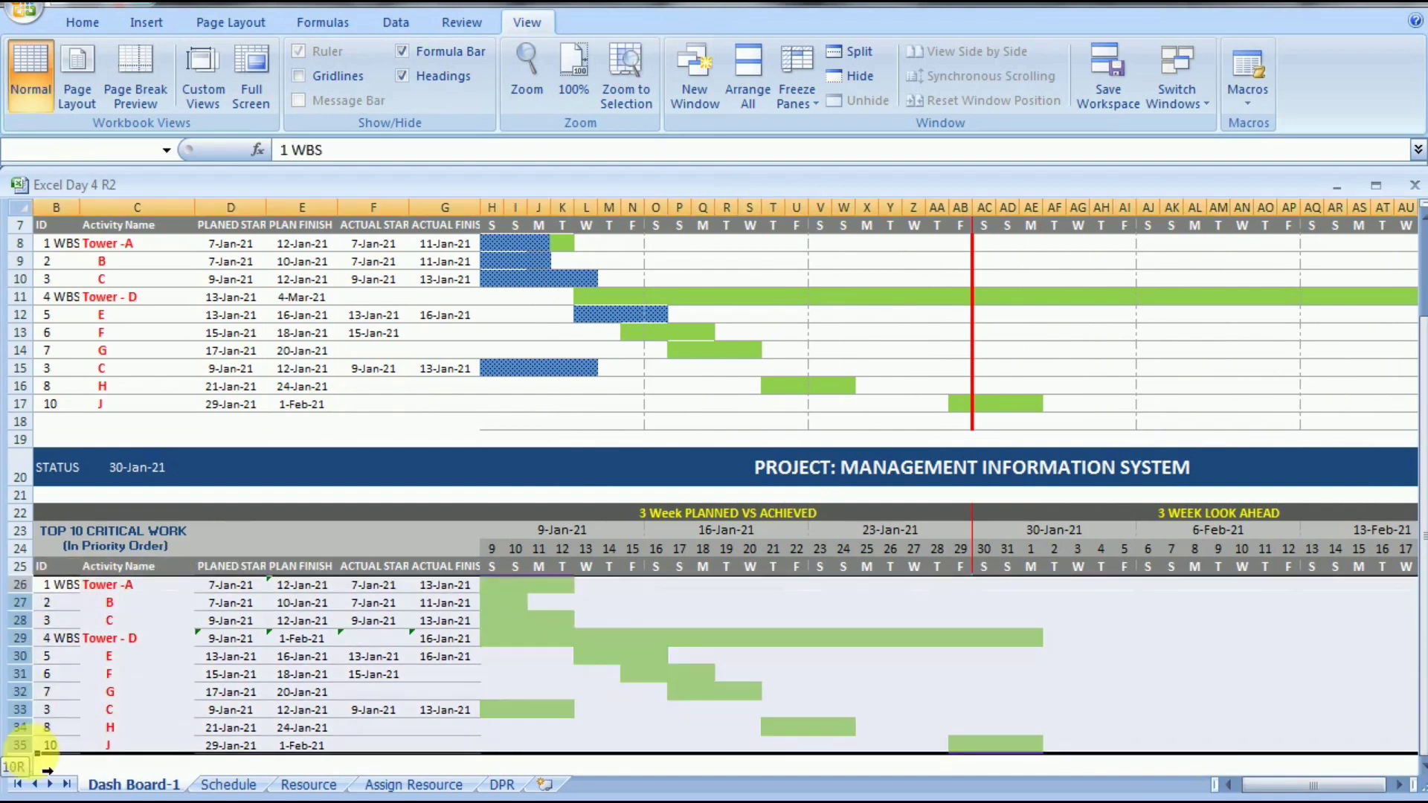
right_click(20, 726)
left_click(74, 639)
left_click(233, 361)
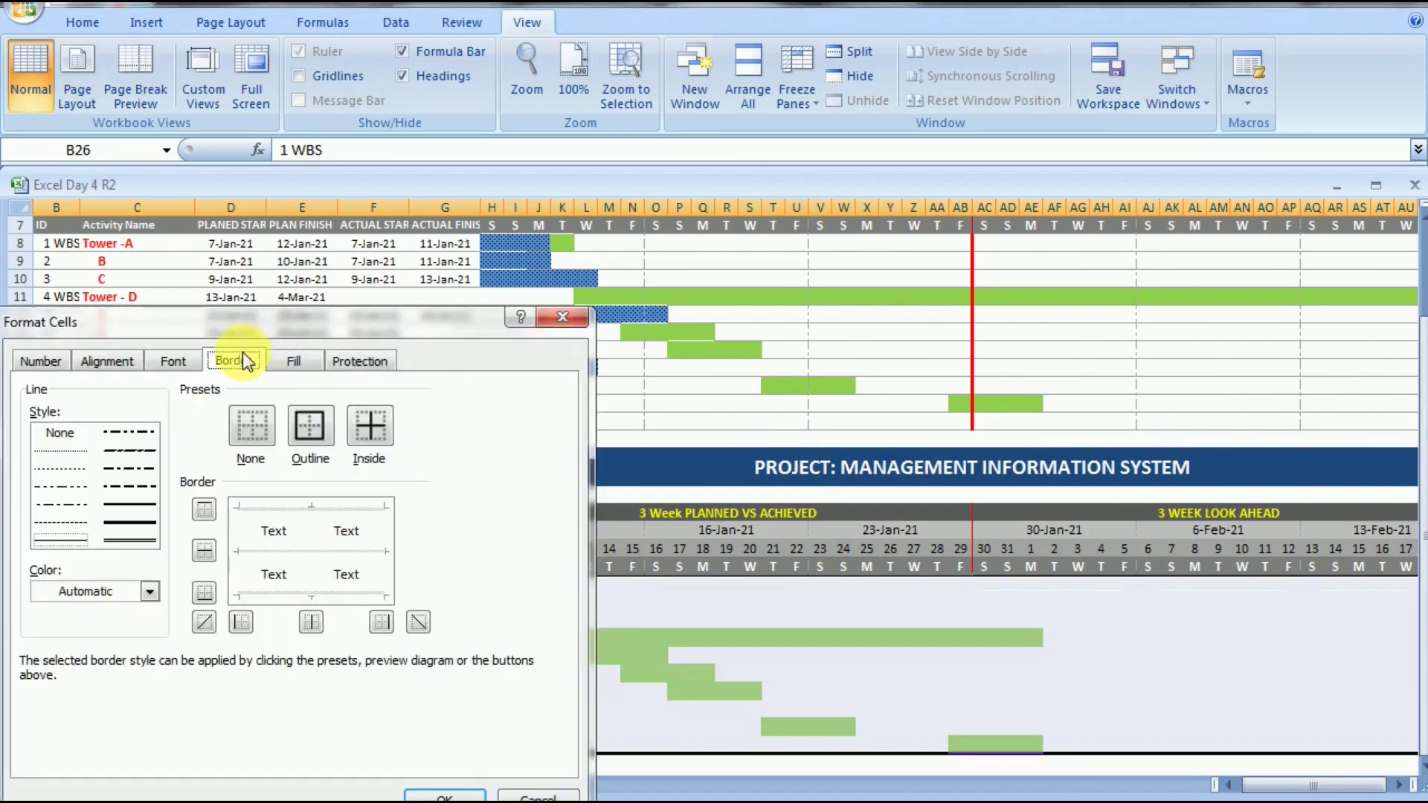
left_click(115, 599)
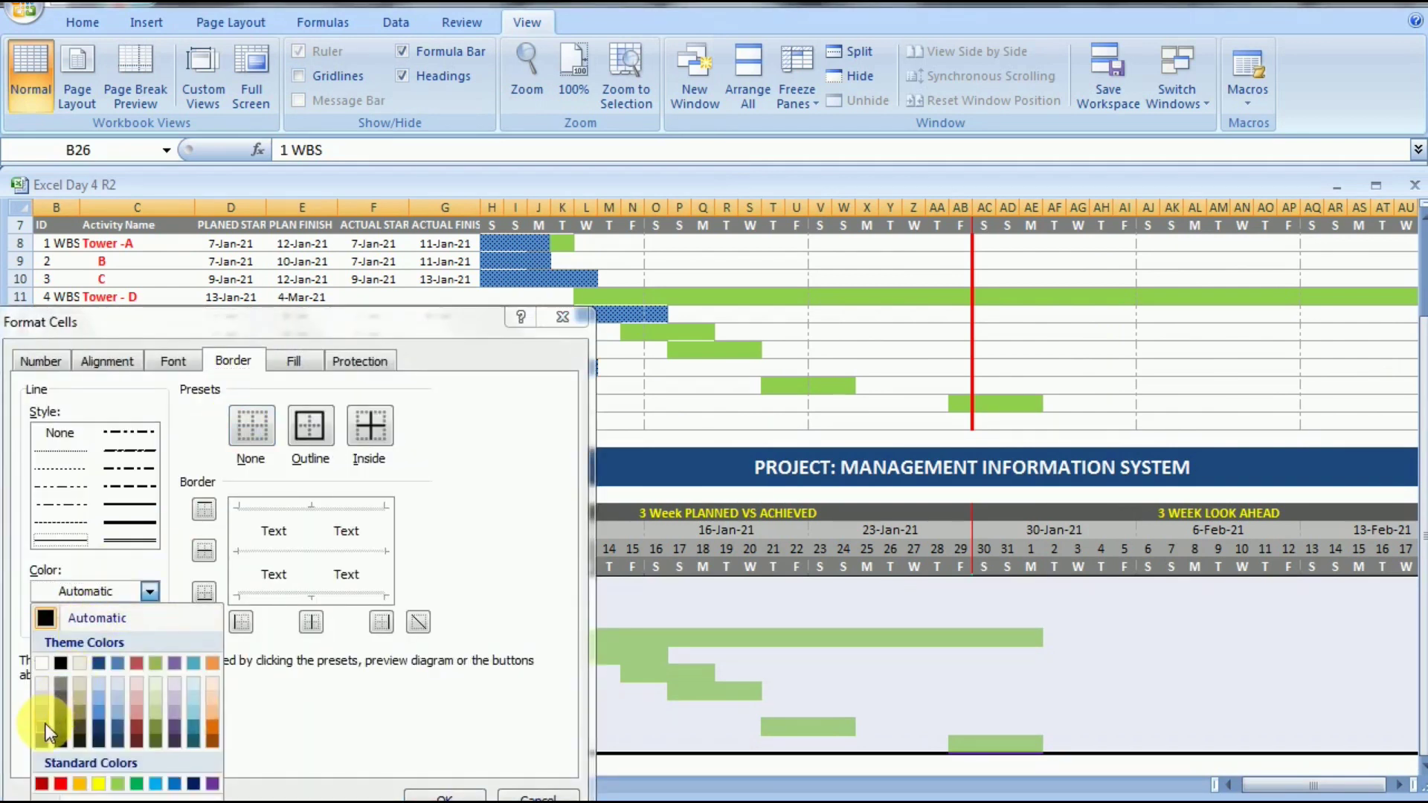
left_click(46, 725)
left_click(278, 510)
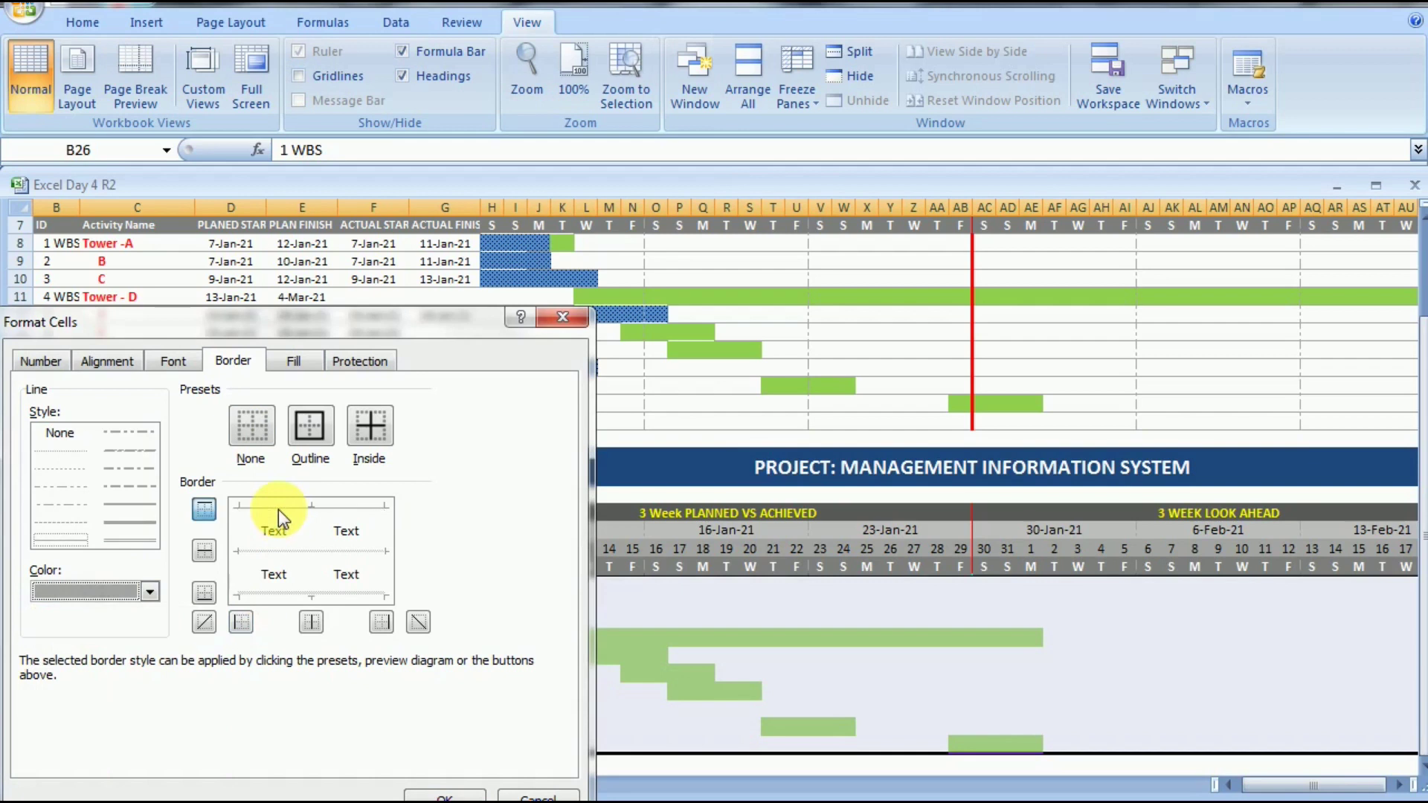
left_click(281, 551)
left_click(292, 594)
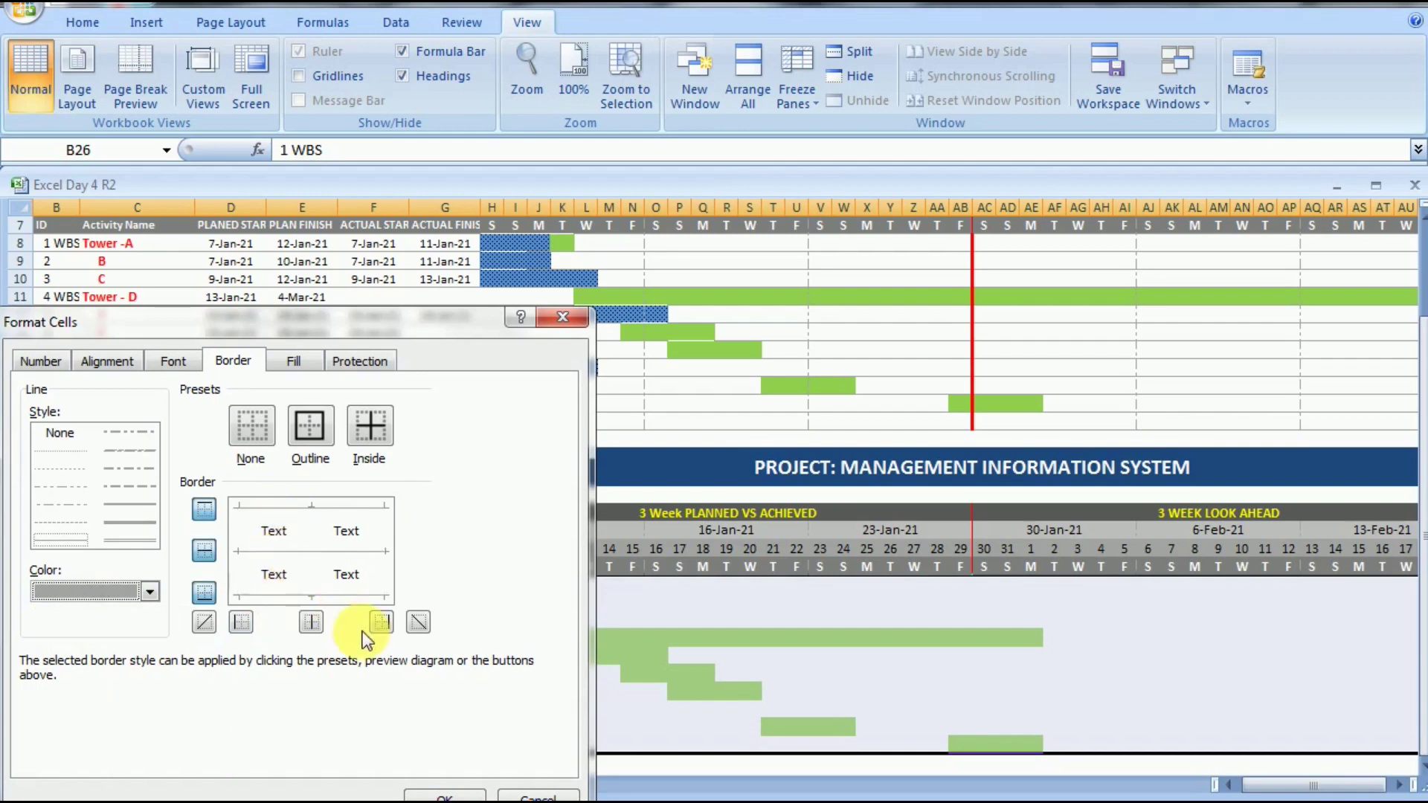
left_click(432, 792)
left_click(516, 693)
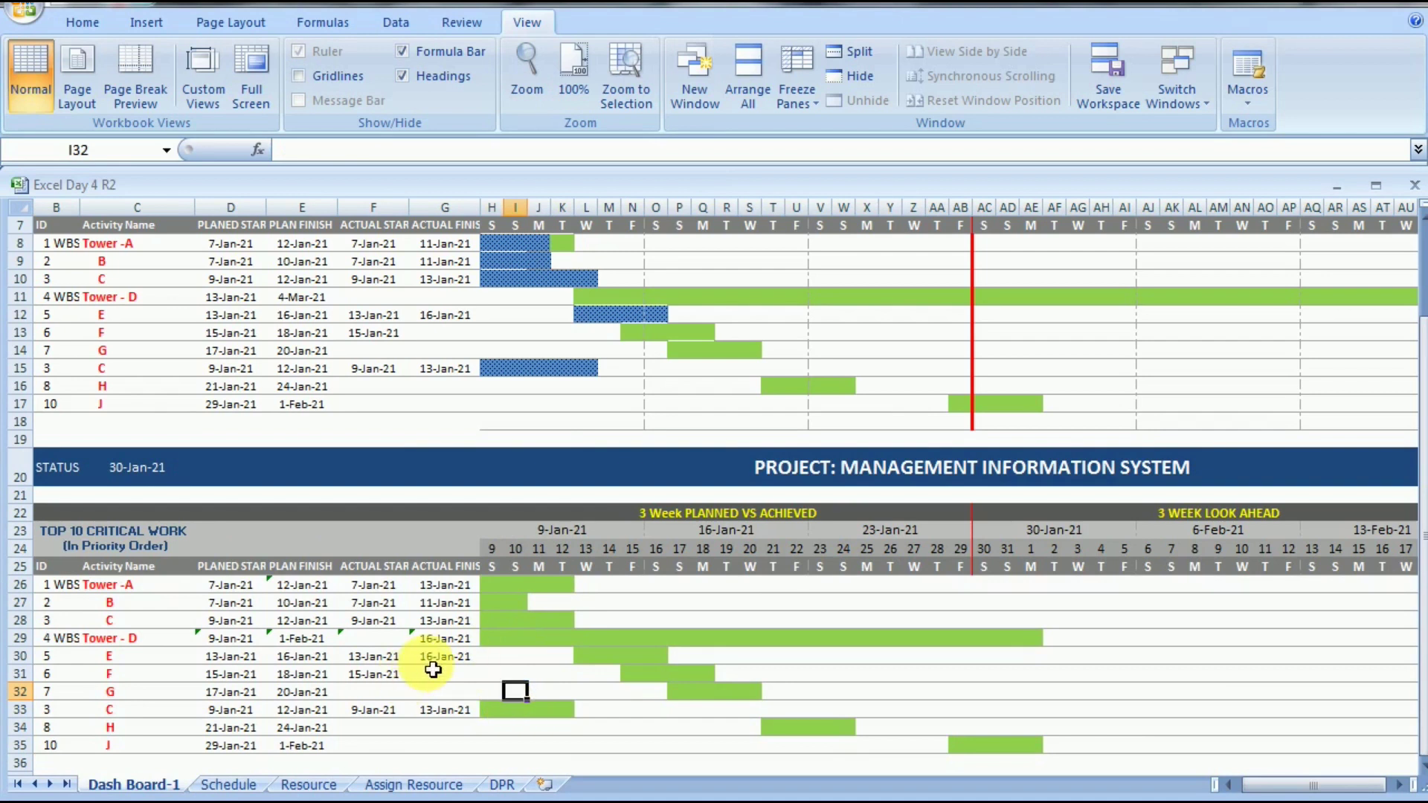
- Start a formula-based conditional formatting rule for the lower timeline cells H26:AW35
left_click(495, 586)
left_click_drag(507, 596, 1075, 747)
left_click_drag(1274, 784, 1189, 785)
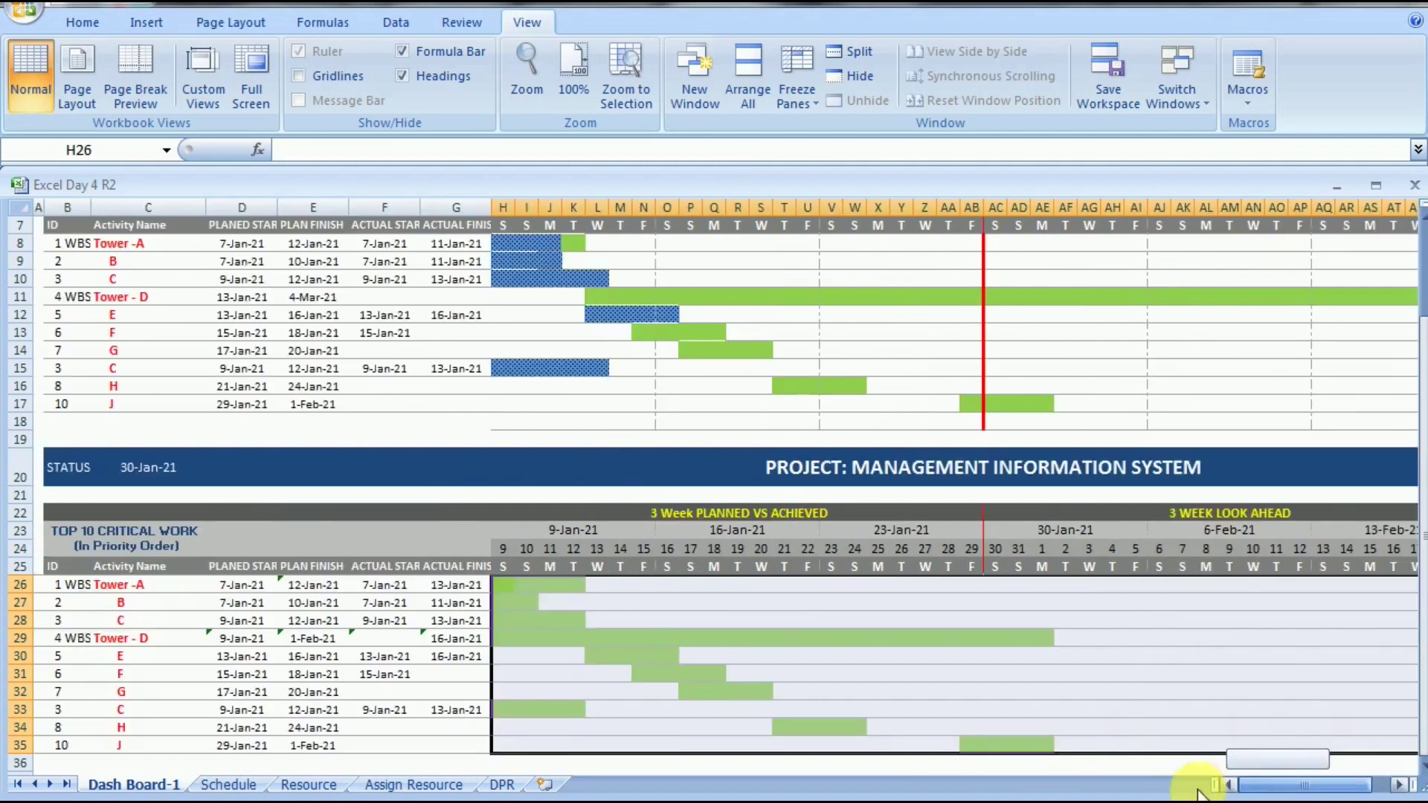
left_click(86, 26)
left_click(880, 108)
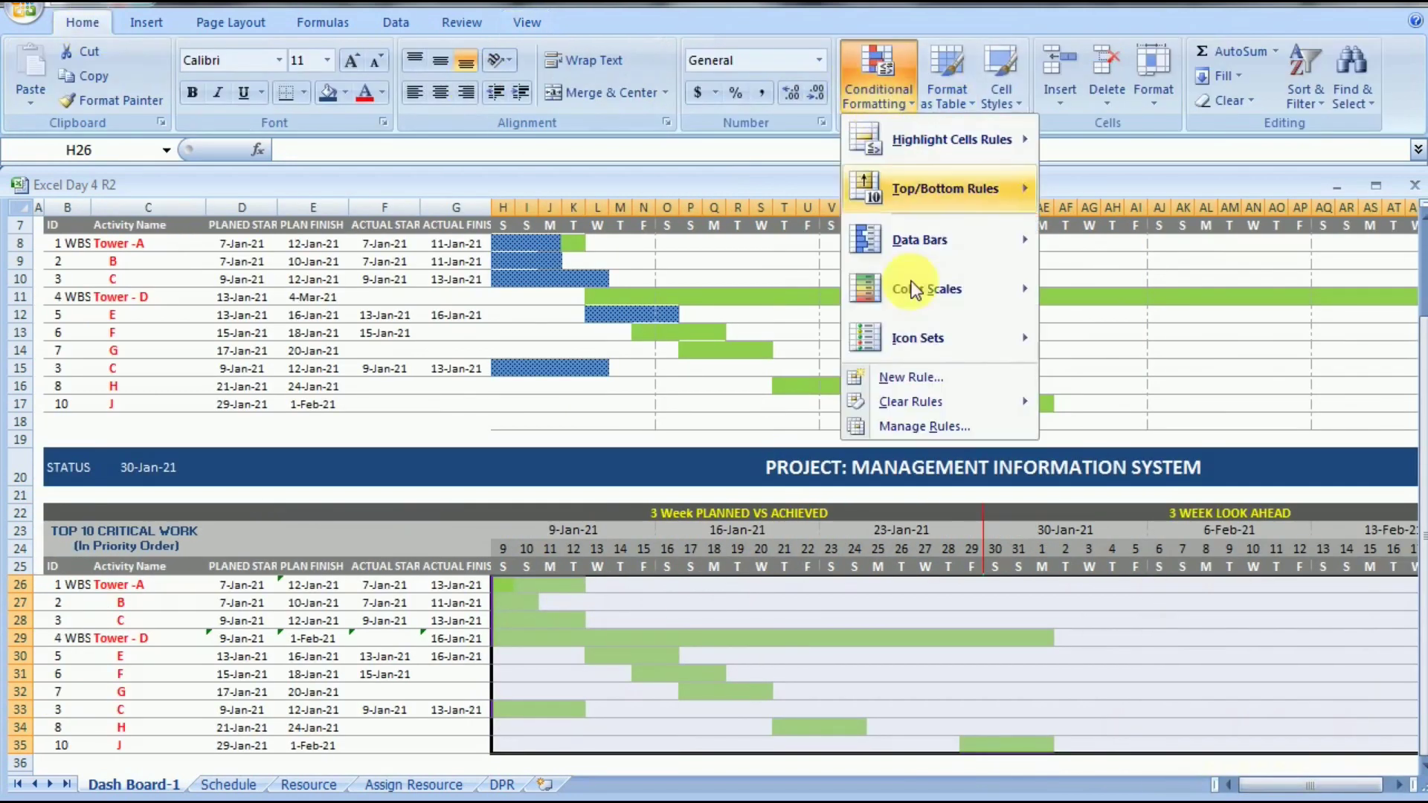
left_click(918, 378)
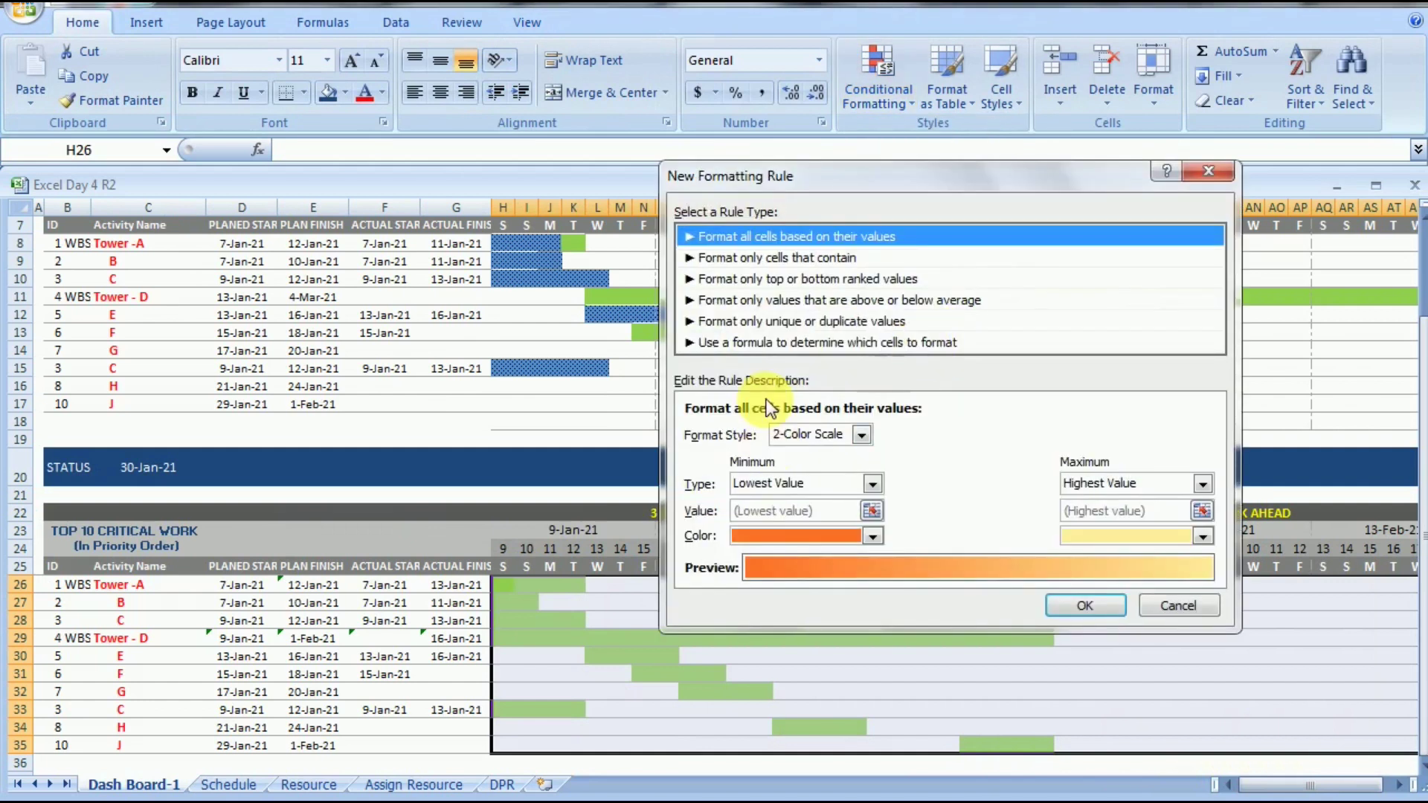
left_click(770, 344)
- Begin the rule formula with =AND(H$24>=$F26, comparing the timeline date with the actual start
left_click(771, 435)
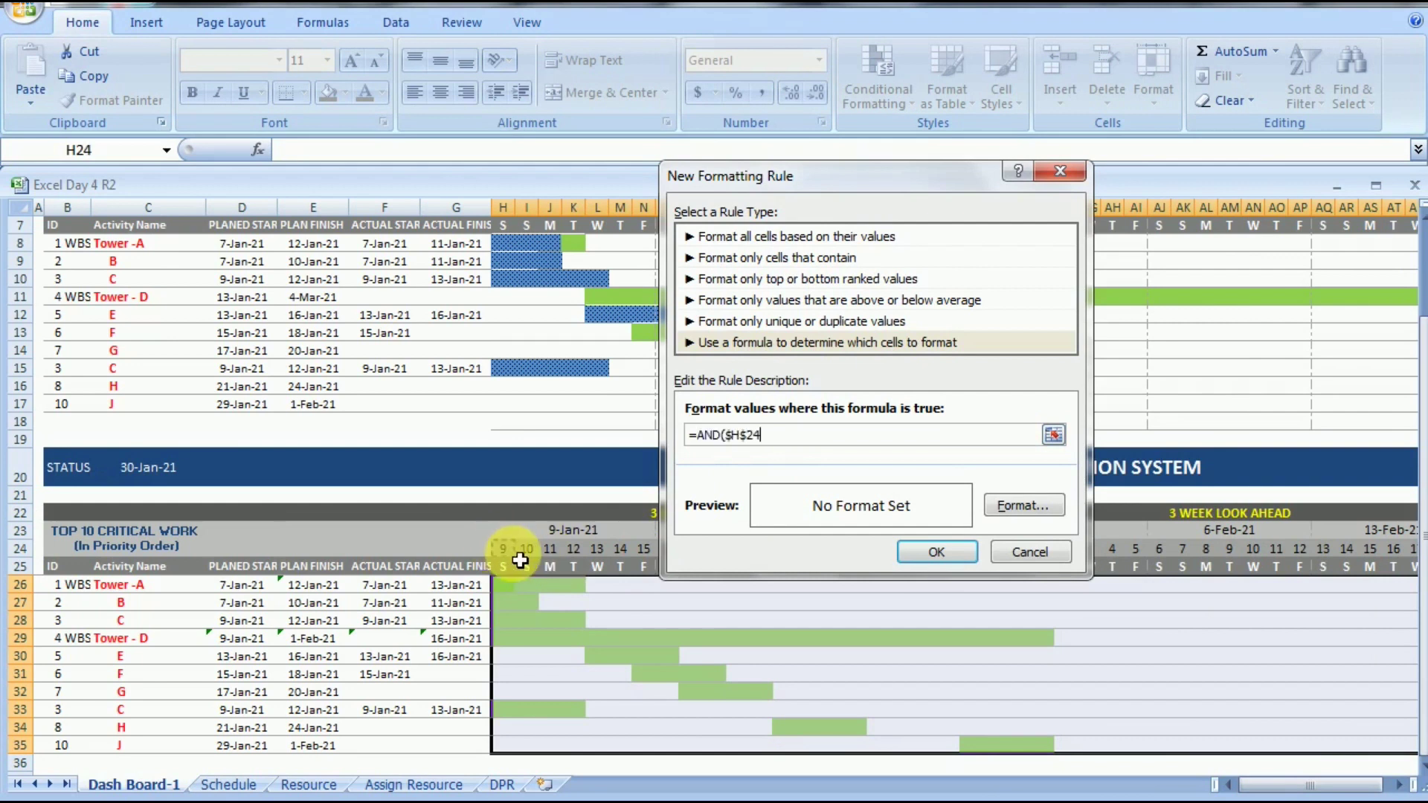
left_click(728, 434)
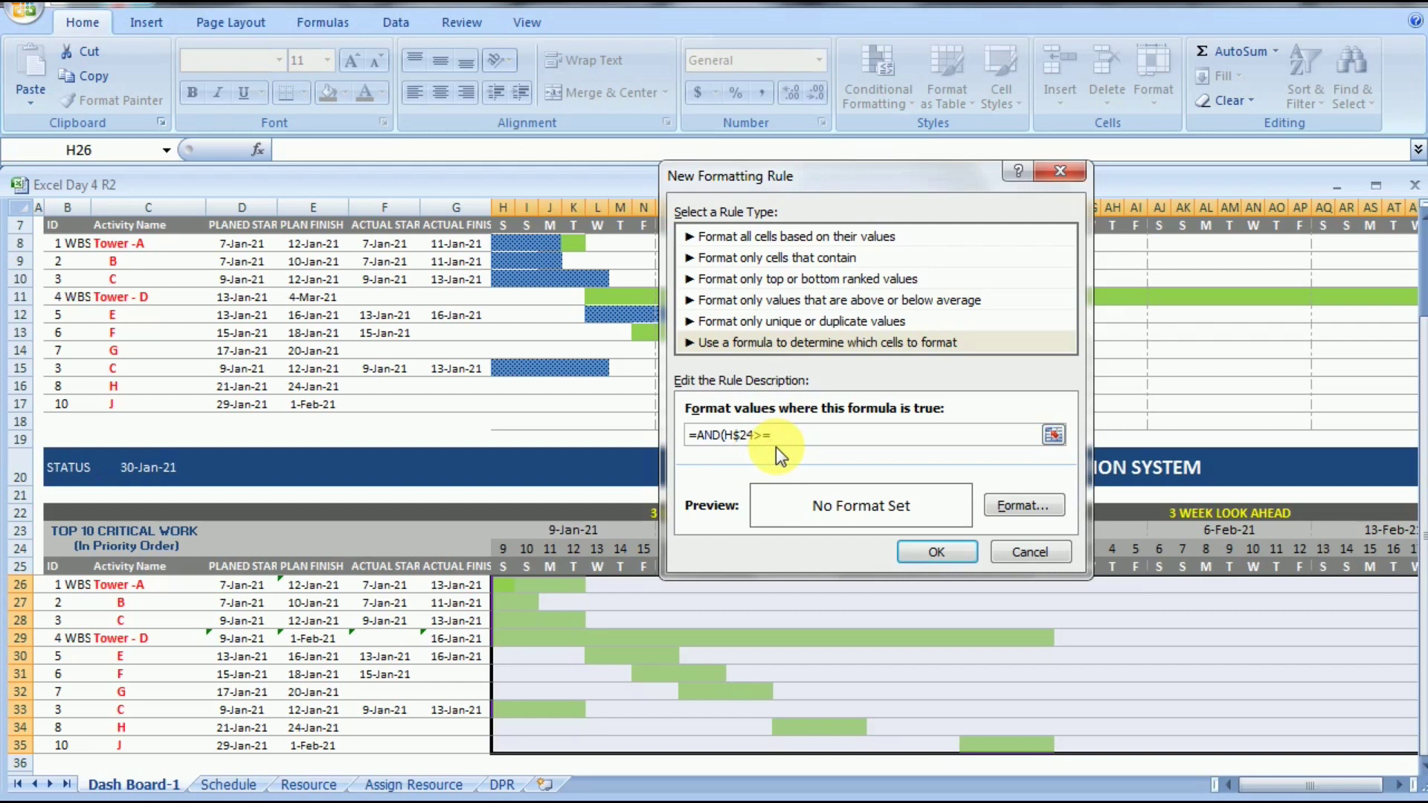
left_click(388, 586)
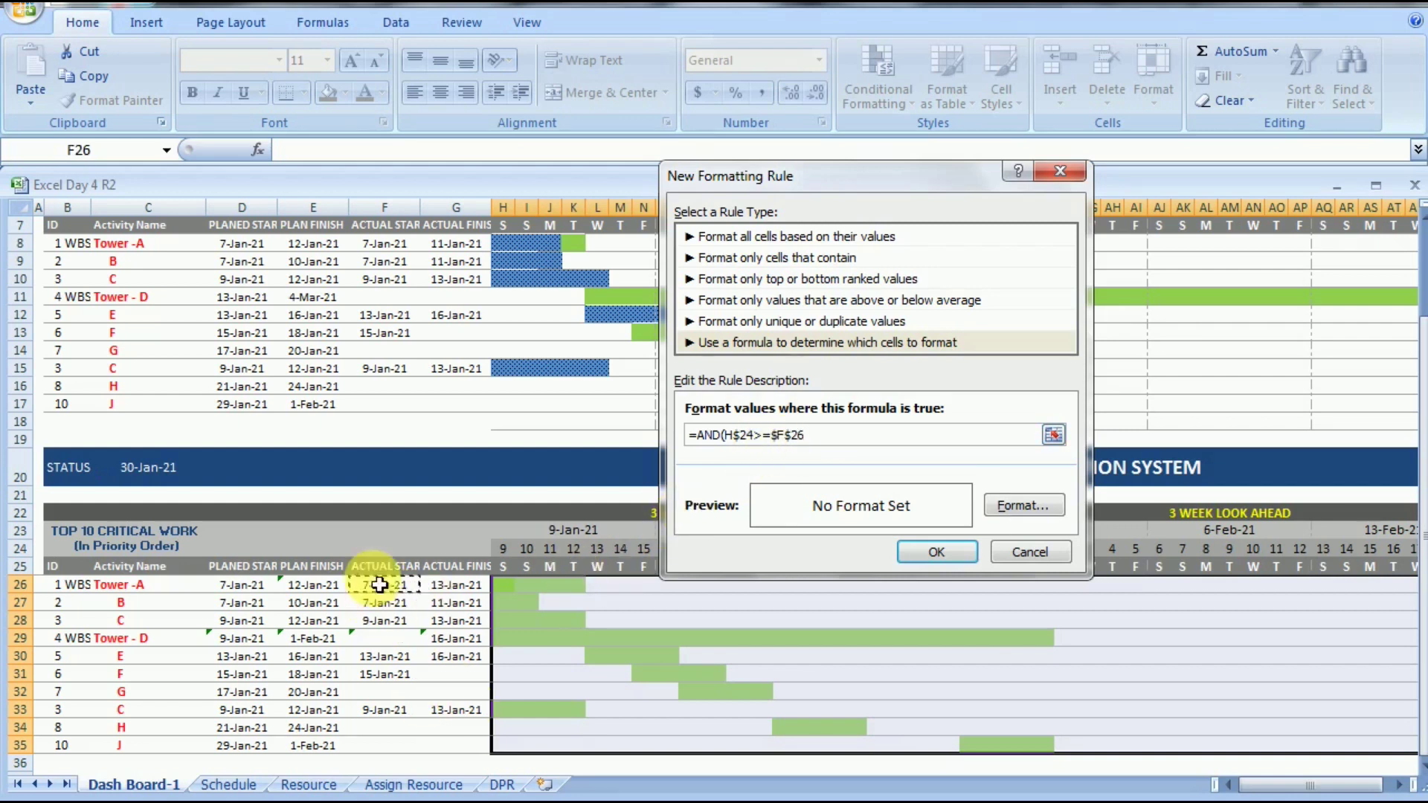
left_click(790, 435)
type("+$G$2")
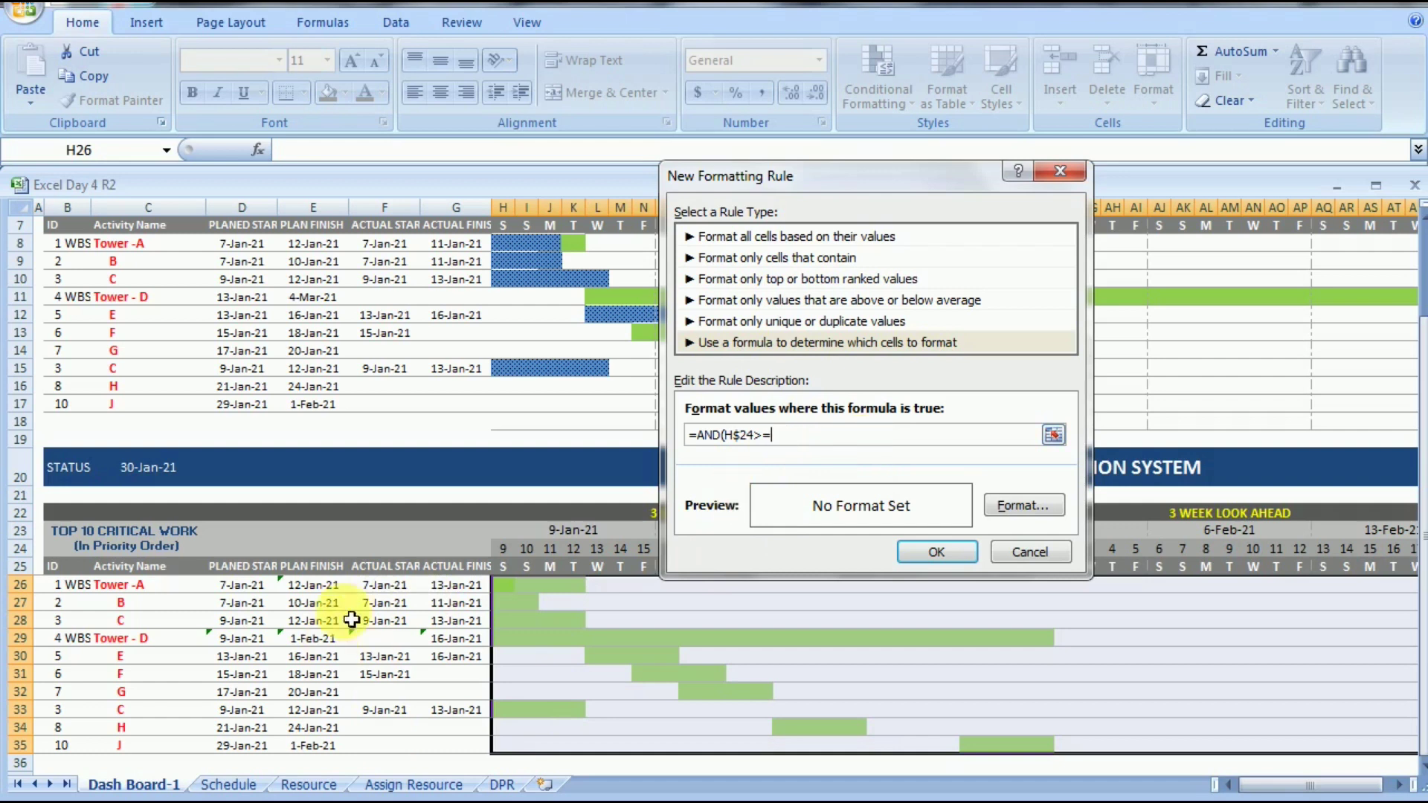
left_click(380, 589)
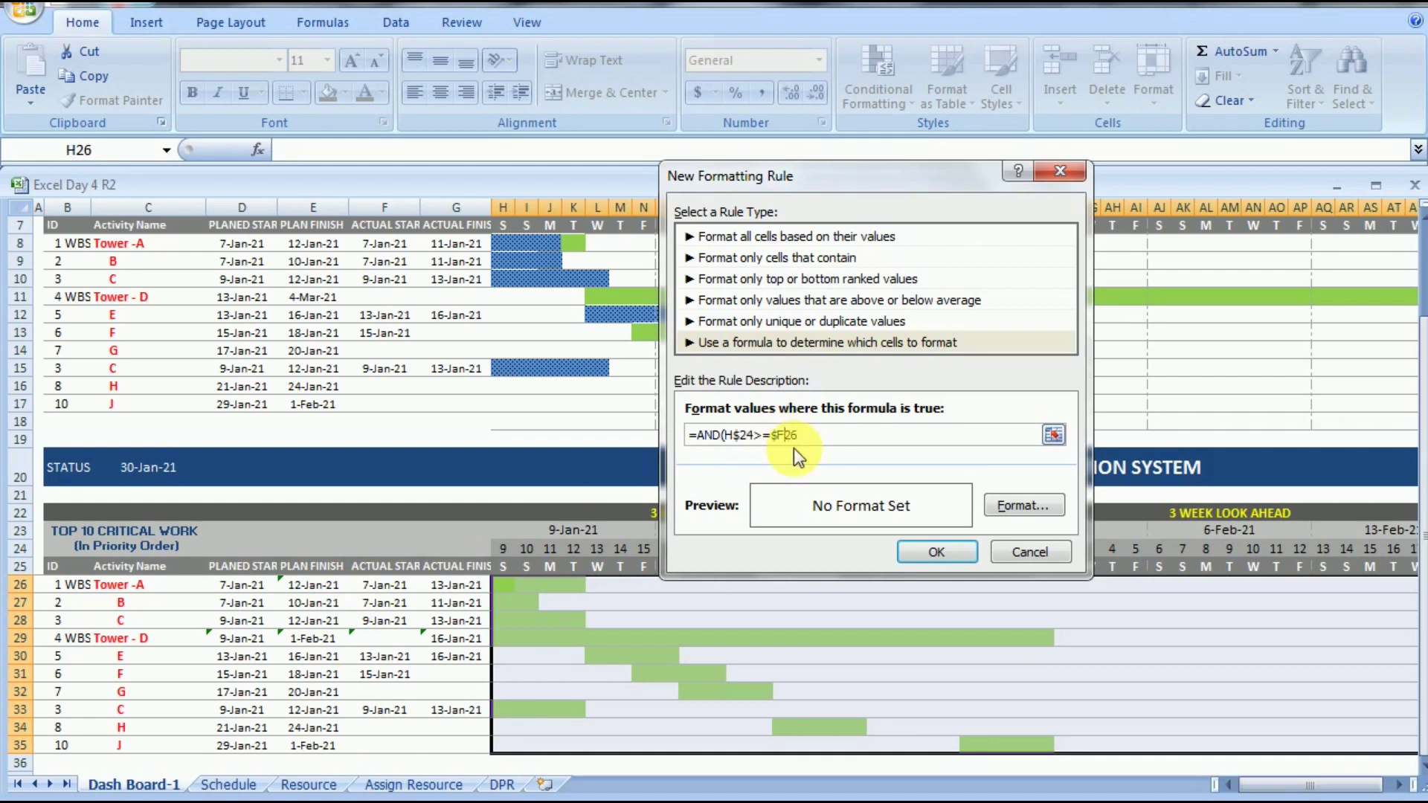
key("F4")
key("F4")
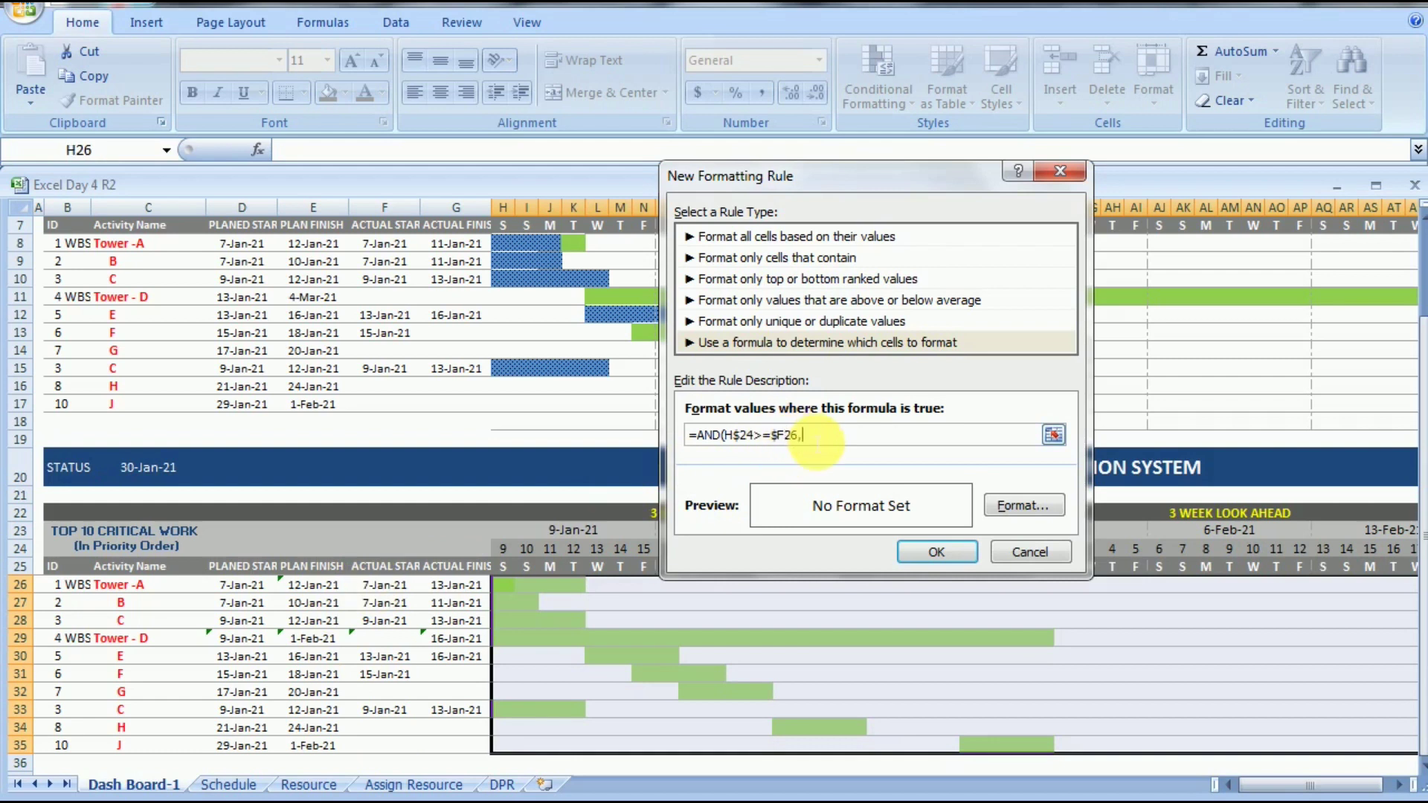
- Add the condition H$24<=$G26 to the rule's AND formula so it also checks the actual finish
left_click(503, 549)
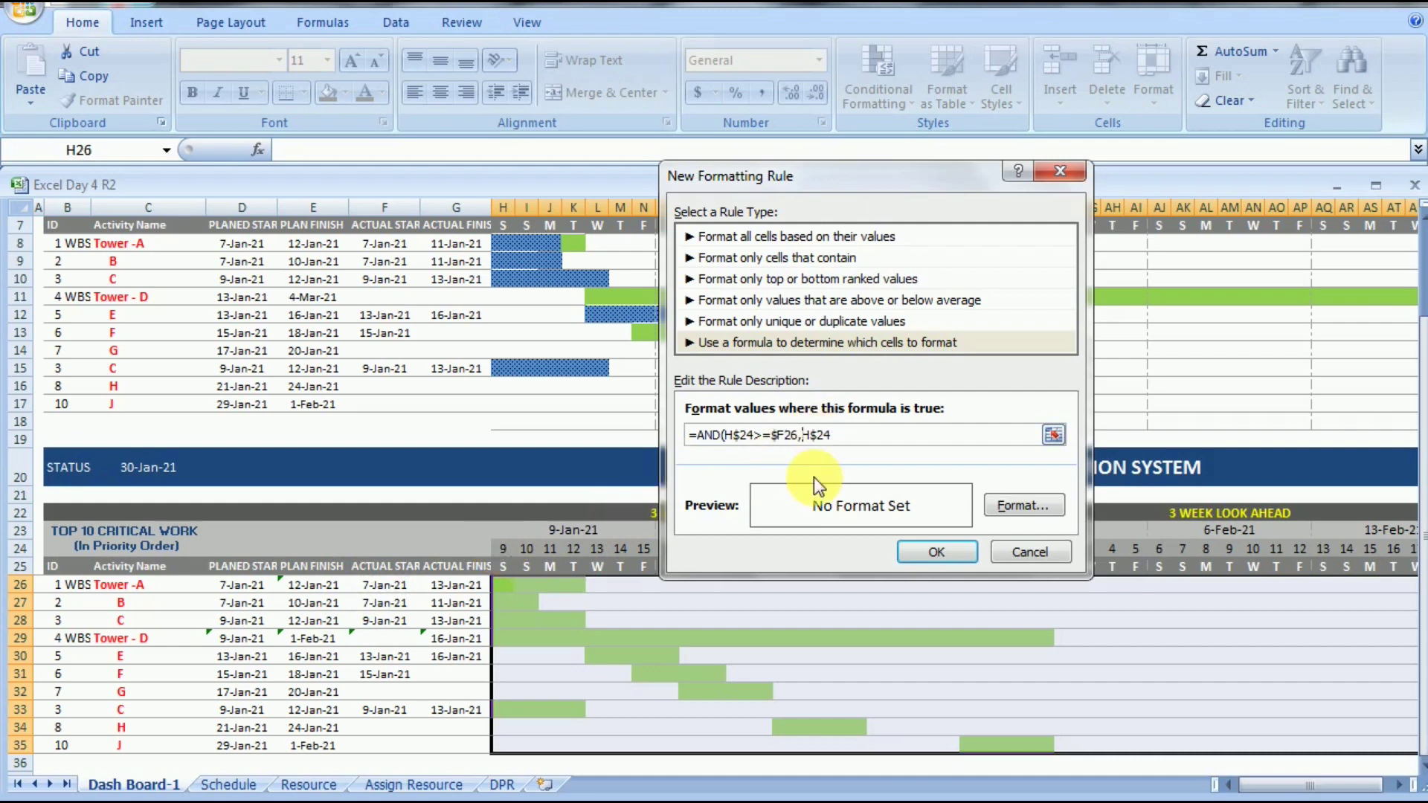
left_click(862, 440)
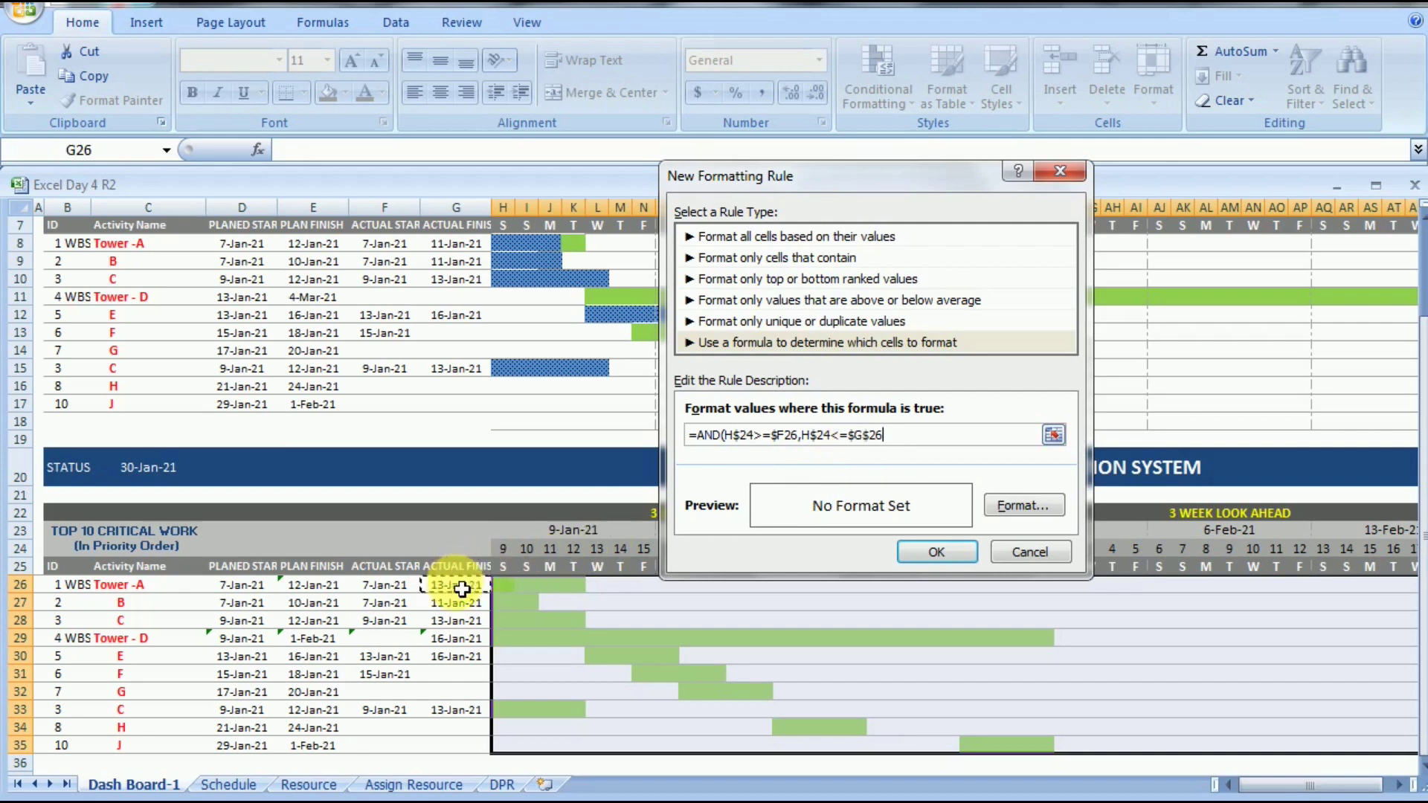
left_click(874, 438)
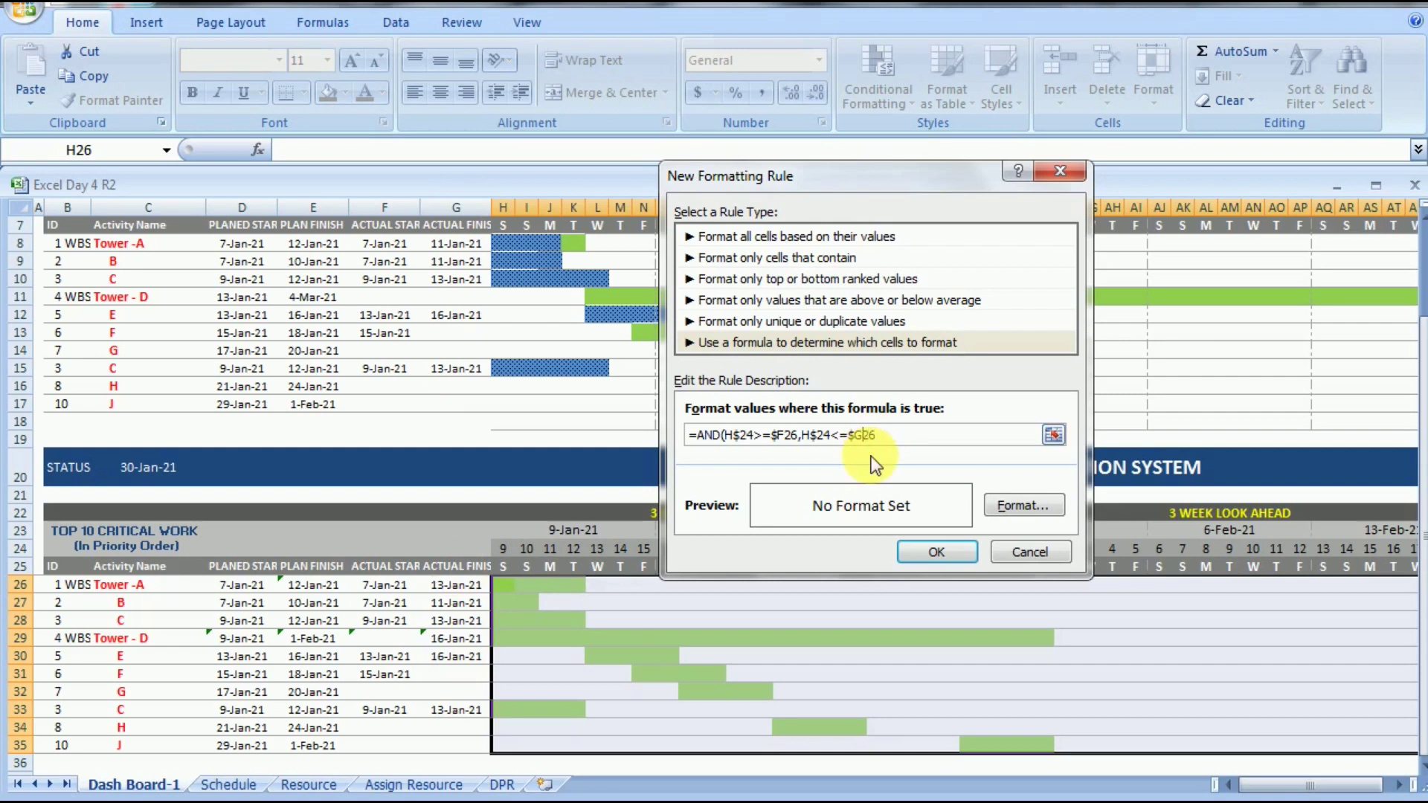
- Set a blue fill with a dotted pattern as the actual-date rule's format and apply the rule
left_click(1015, 504)
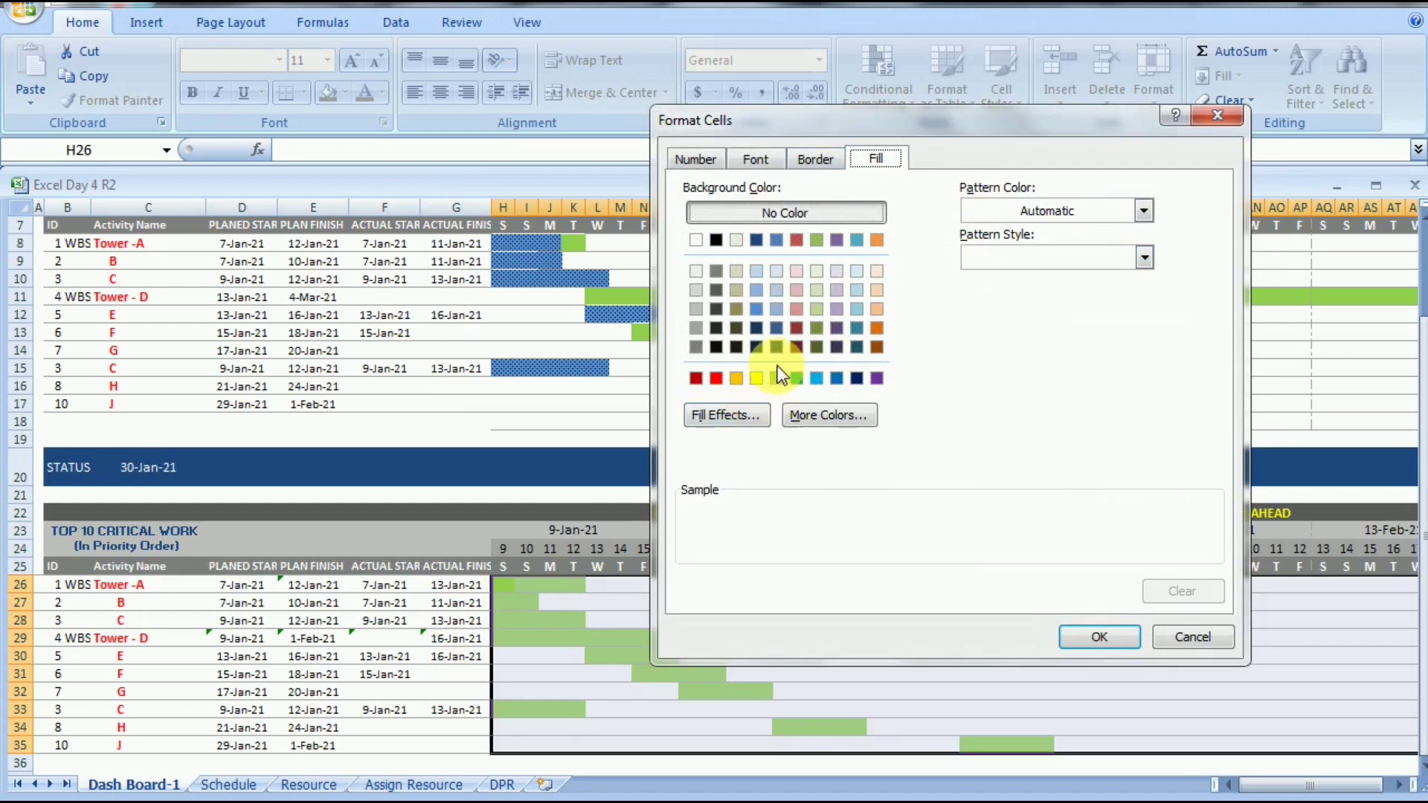
left_click(834, 379)
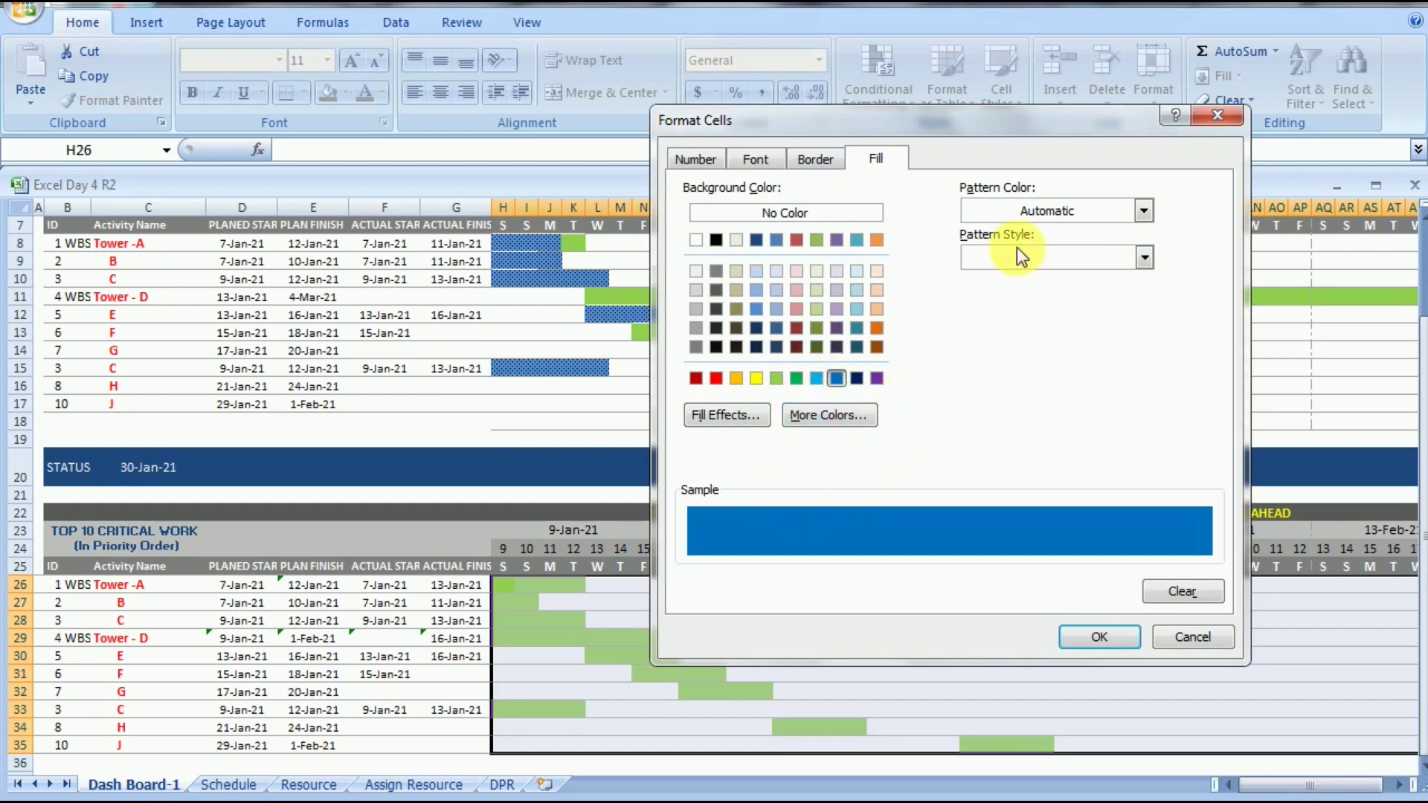
left_click(1141, 257)
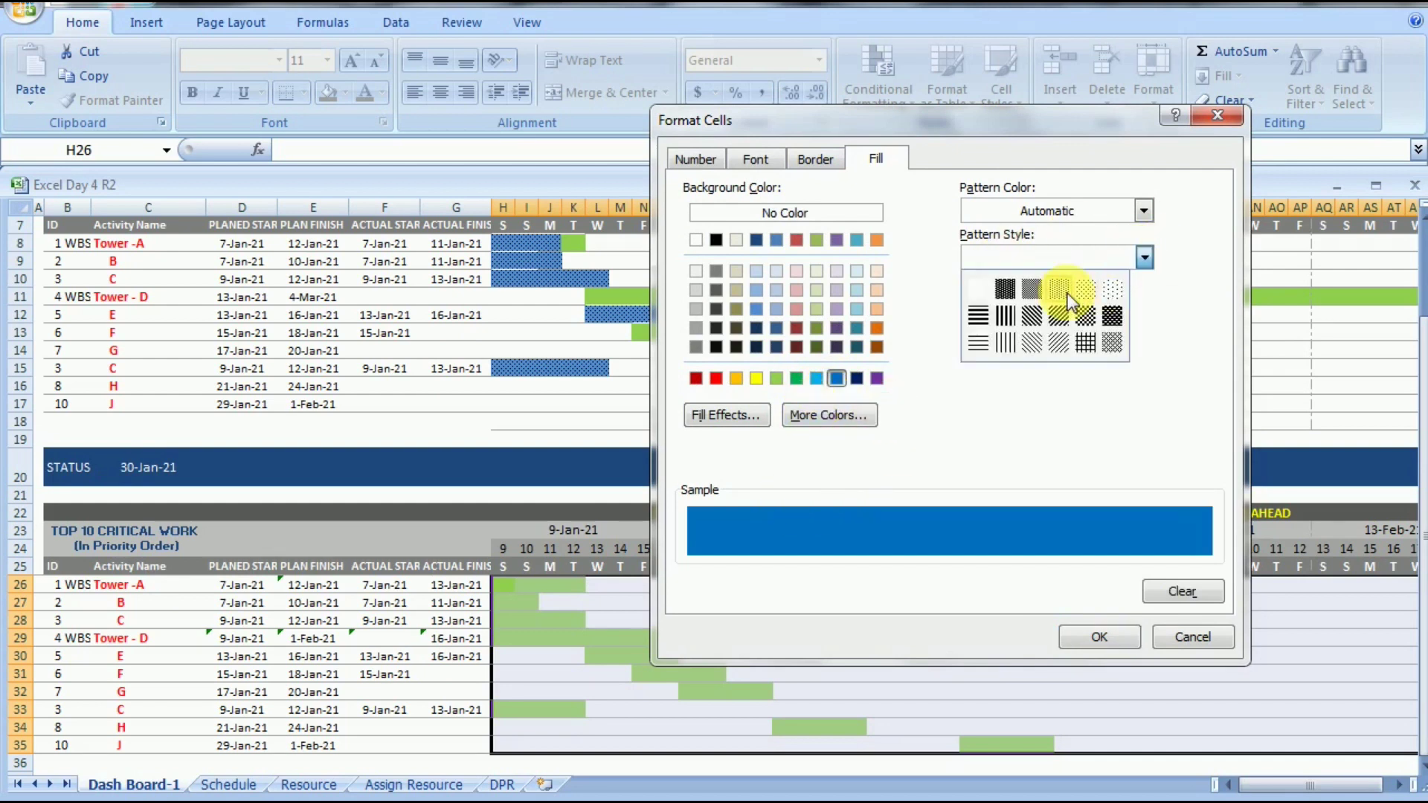
left_click(1066, 291)
left_click(1142, 258)
left_click(1097, 281)
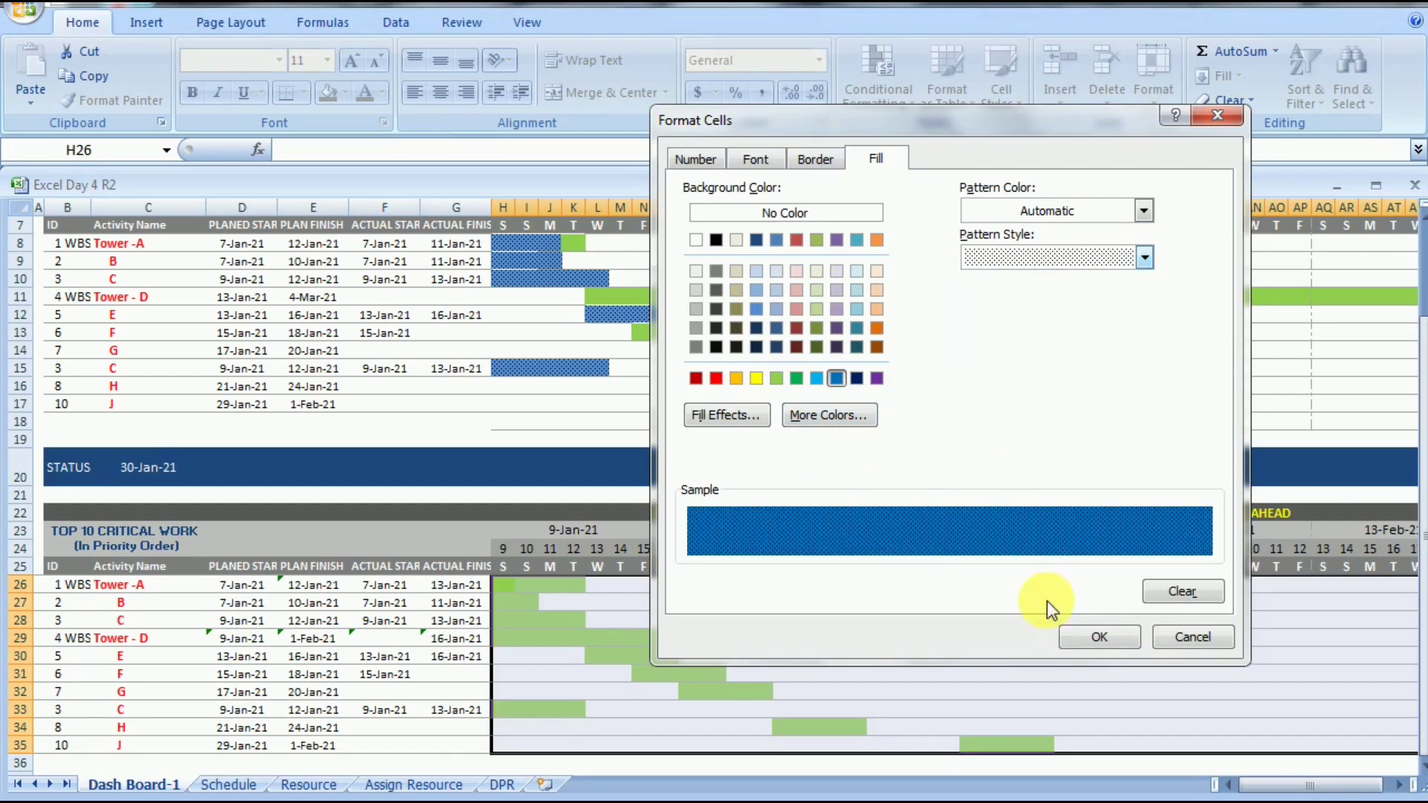
left_click(1091, 632)
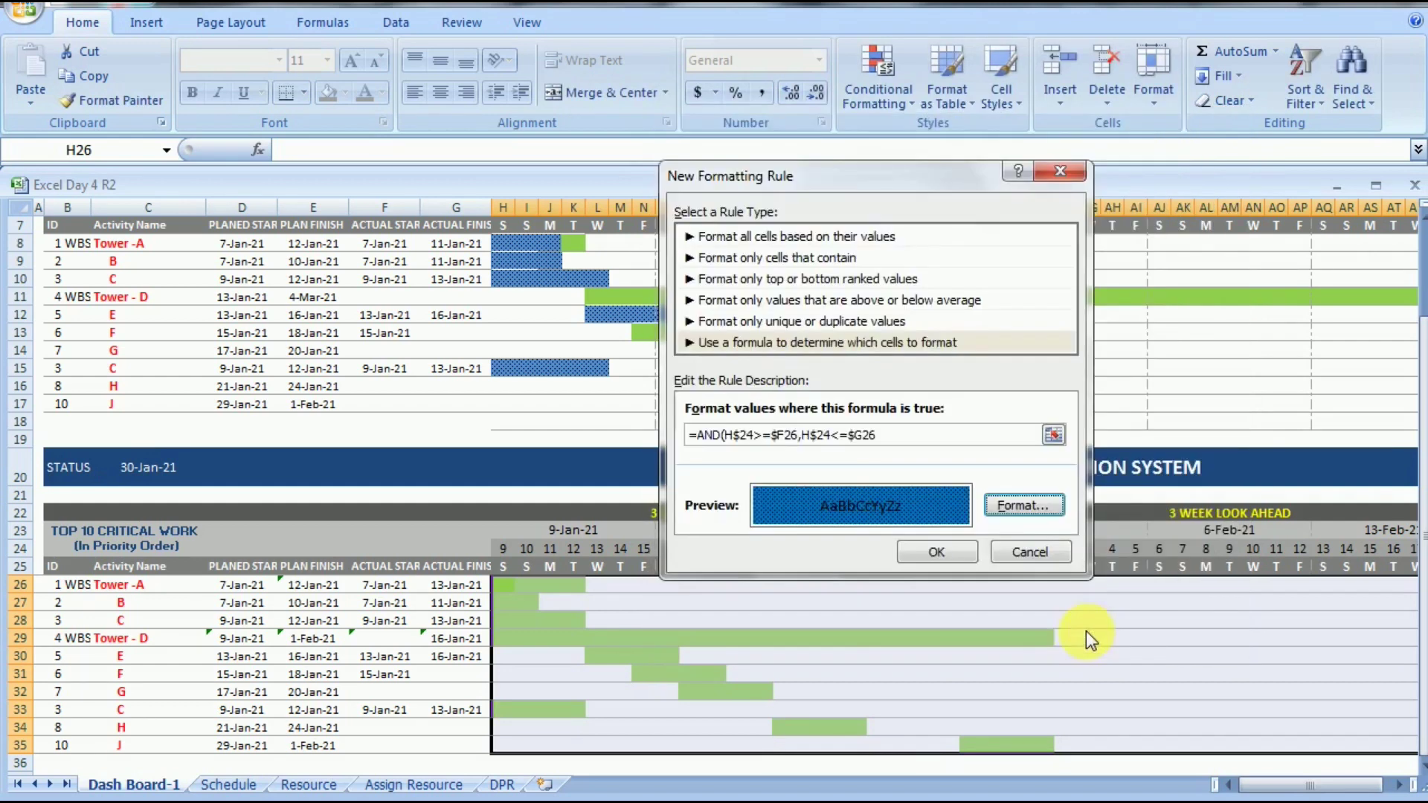
left_click(945, 552)
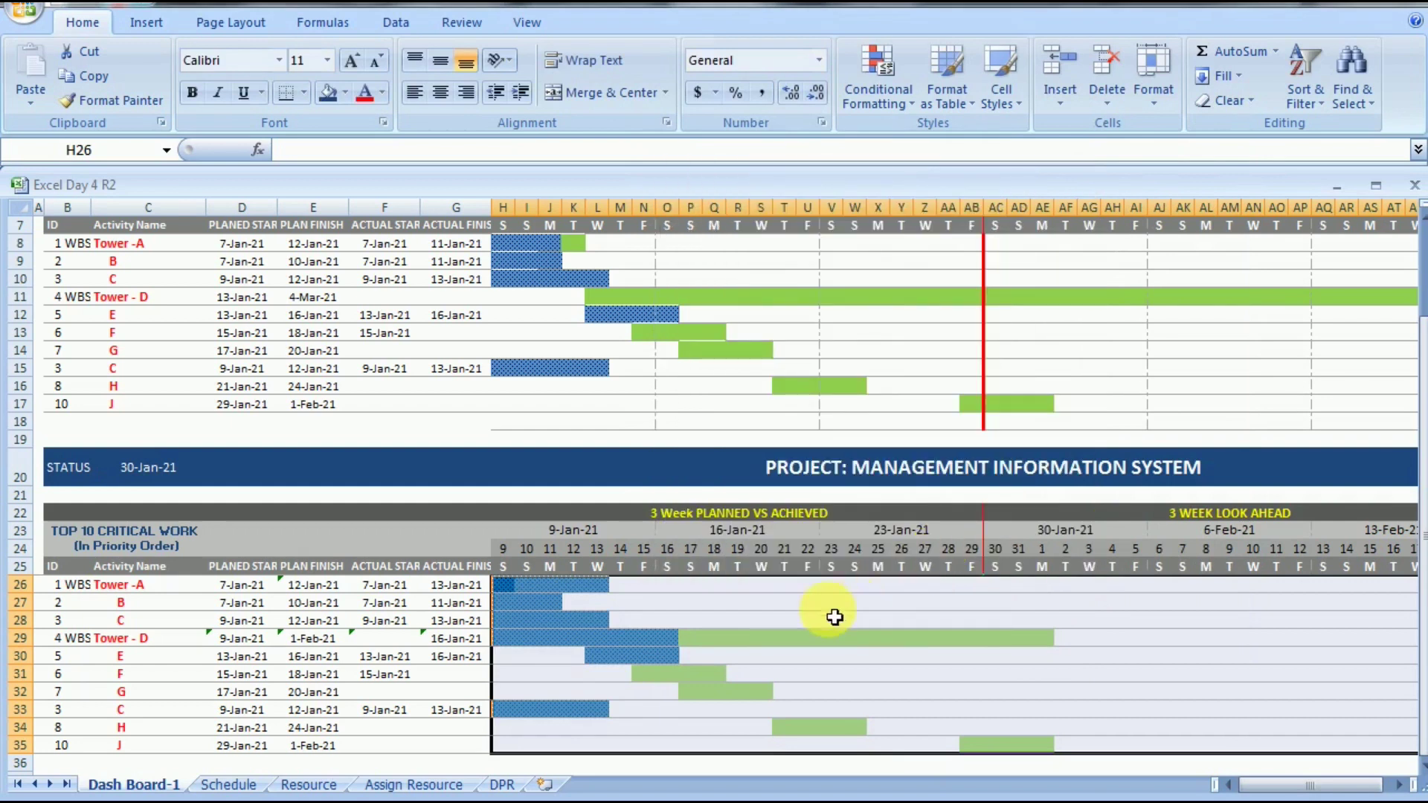
- Inspect the formulas behind the Tower-D planned end date and the Tower-A planned and actual dates on the Schedule sheet
key("ctrl+Page_Down")
left_click(356, 452)
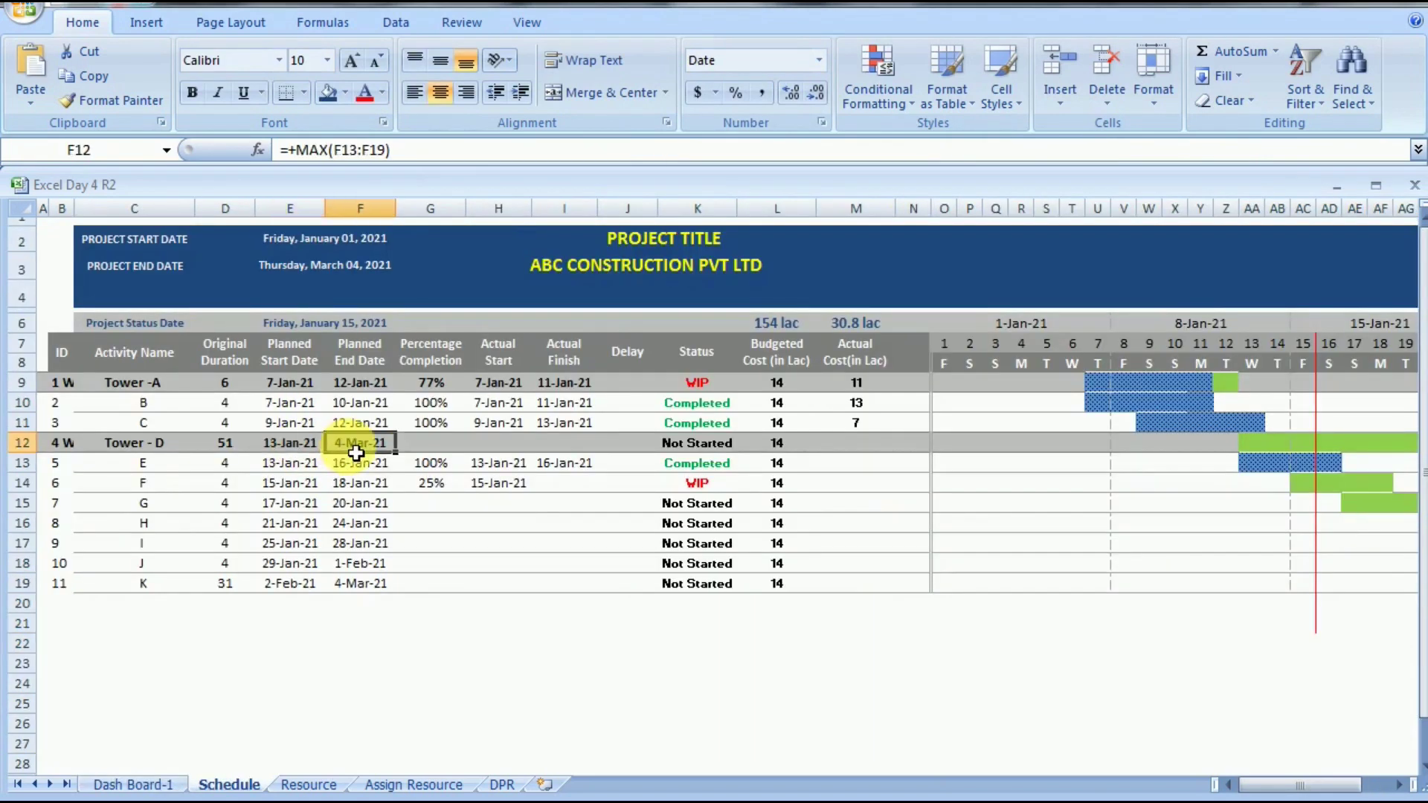
left_click(292, 383)
left_click(357, 384)
left_click(496, 385)
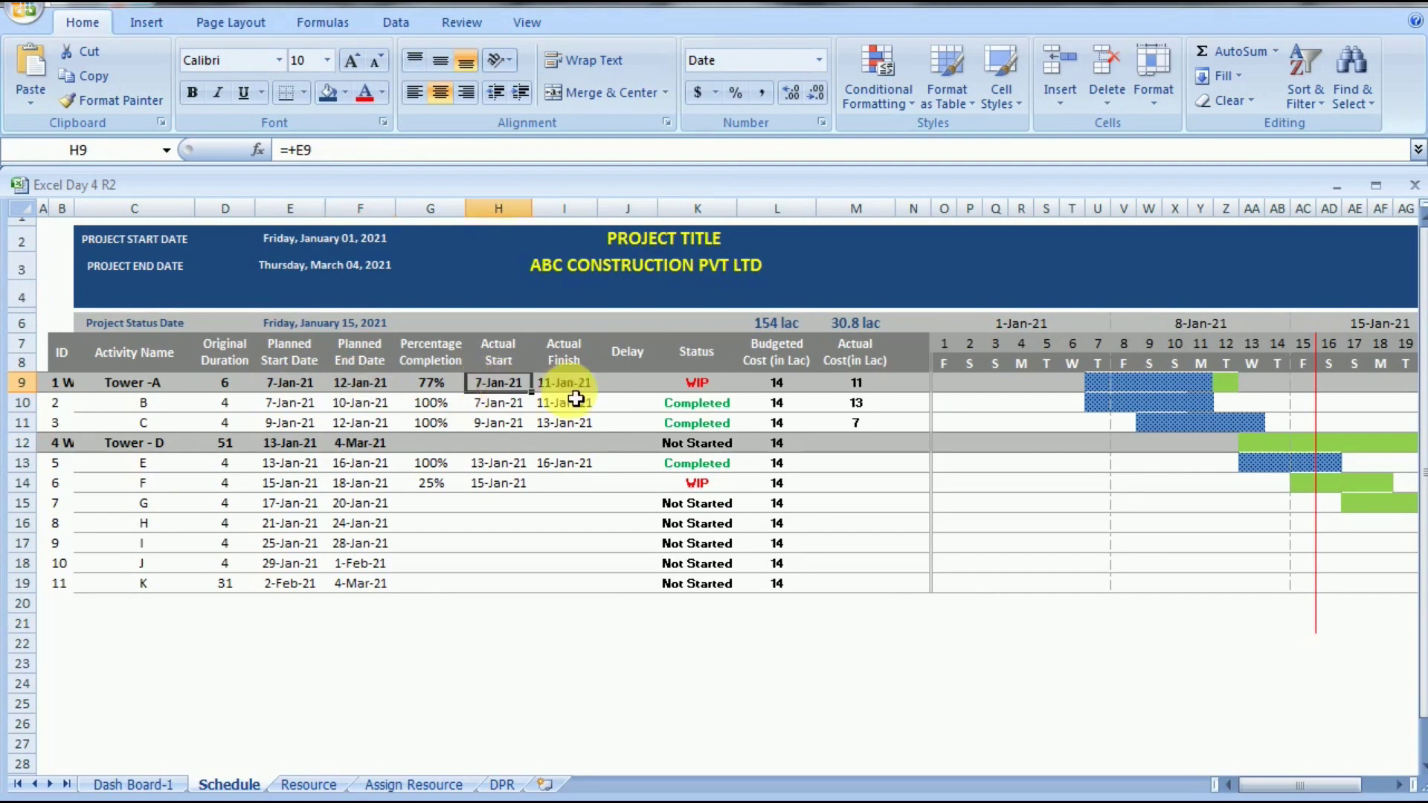
left_click(569, 386)
left_click(499, 383)
left_click(565, 387)
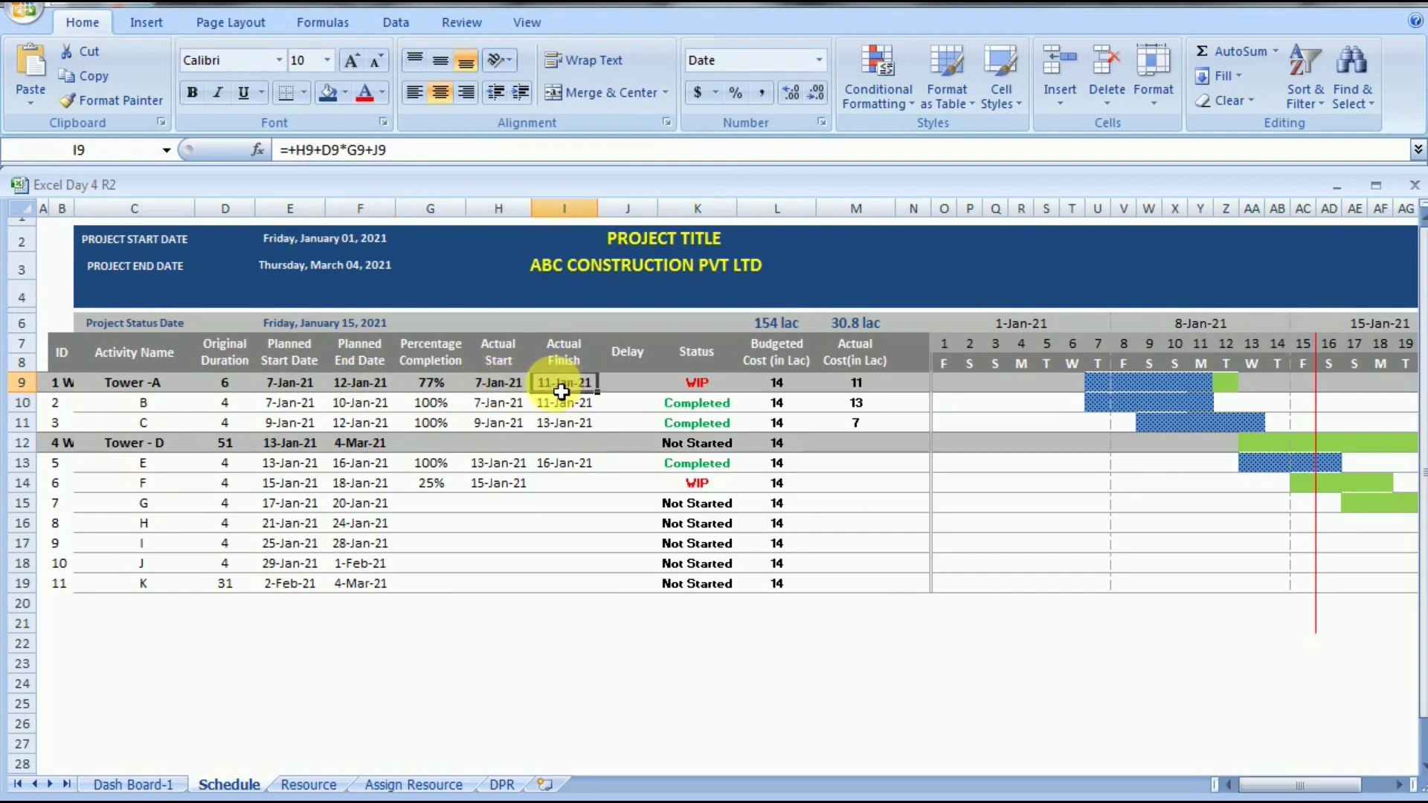
- Copy Tower-A's planned start and end date formulas from E9:F9 into its actual start and finish cells H9:I9
left_click_drag(293, 385, 366, 394)
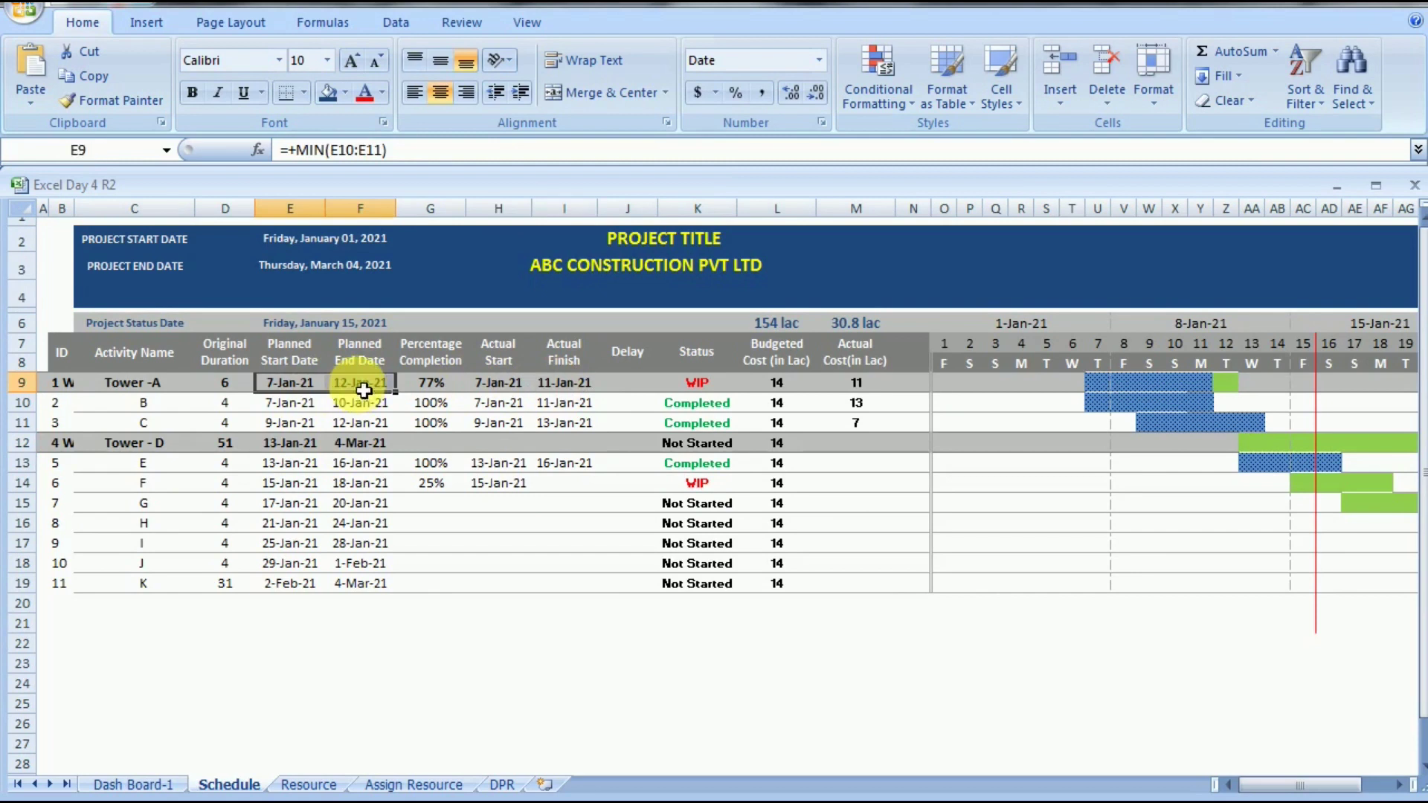
key("ctrl+c")
left_click(501, 387)
key("ctrl+v")
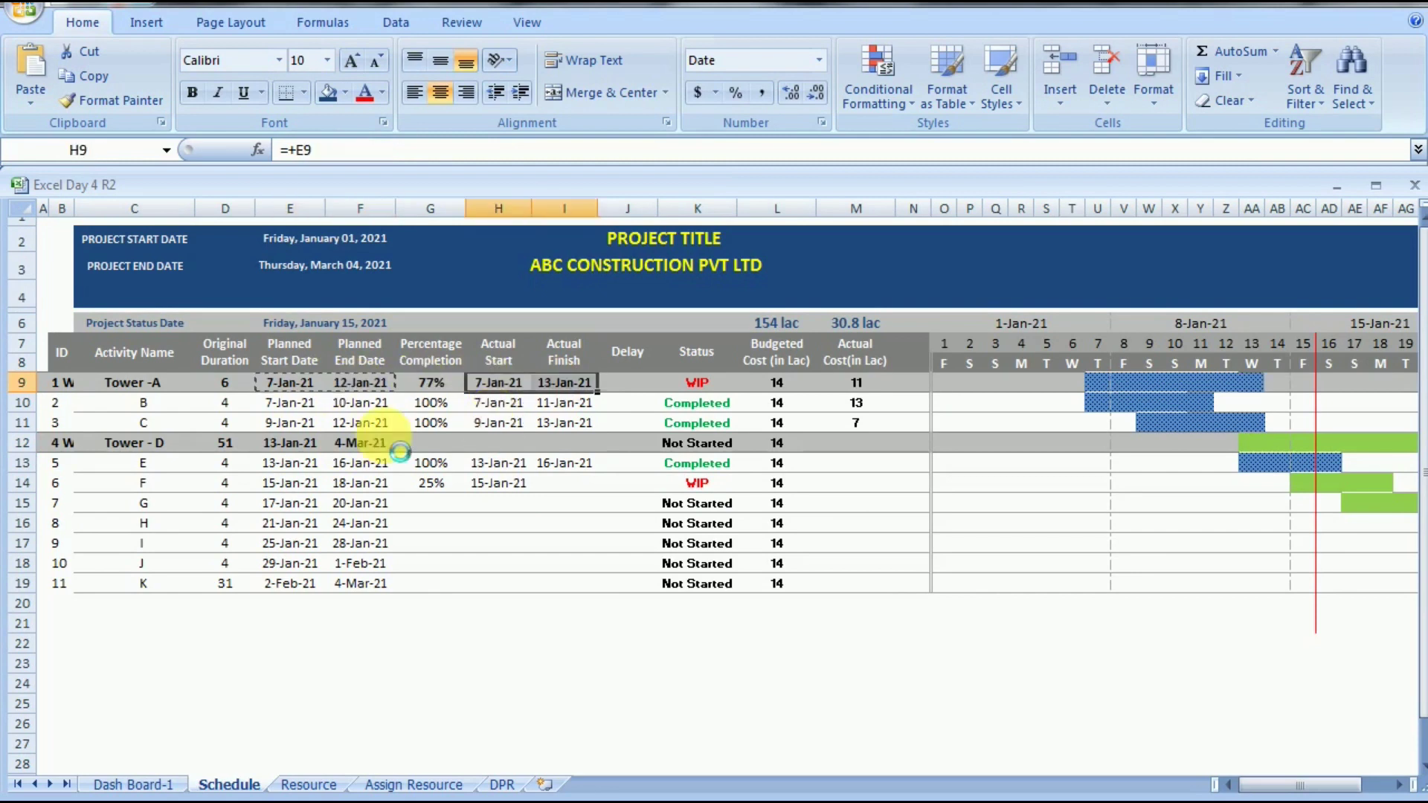
- Copy Tower-D's planned start and end date formulas from E12:F12 into its actual start and finish cells H12:I12
left_click_drag(289, 440, 355, 458)
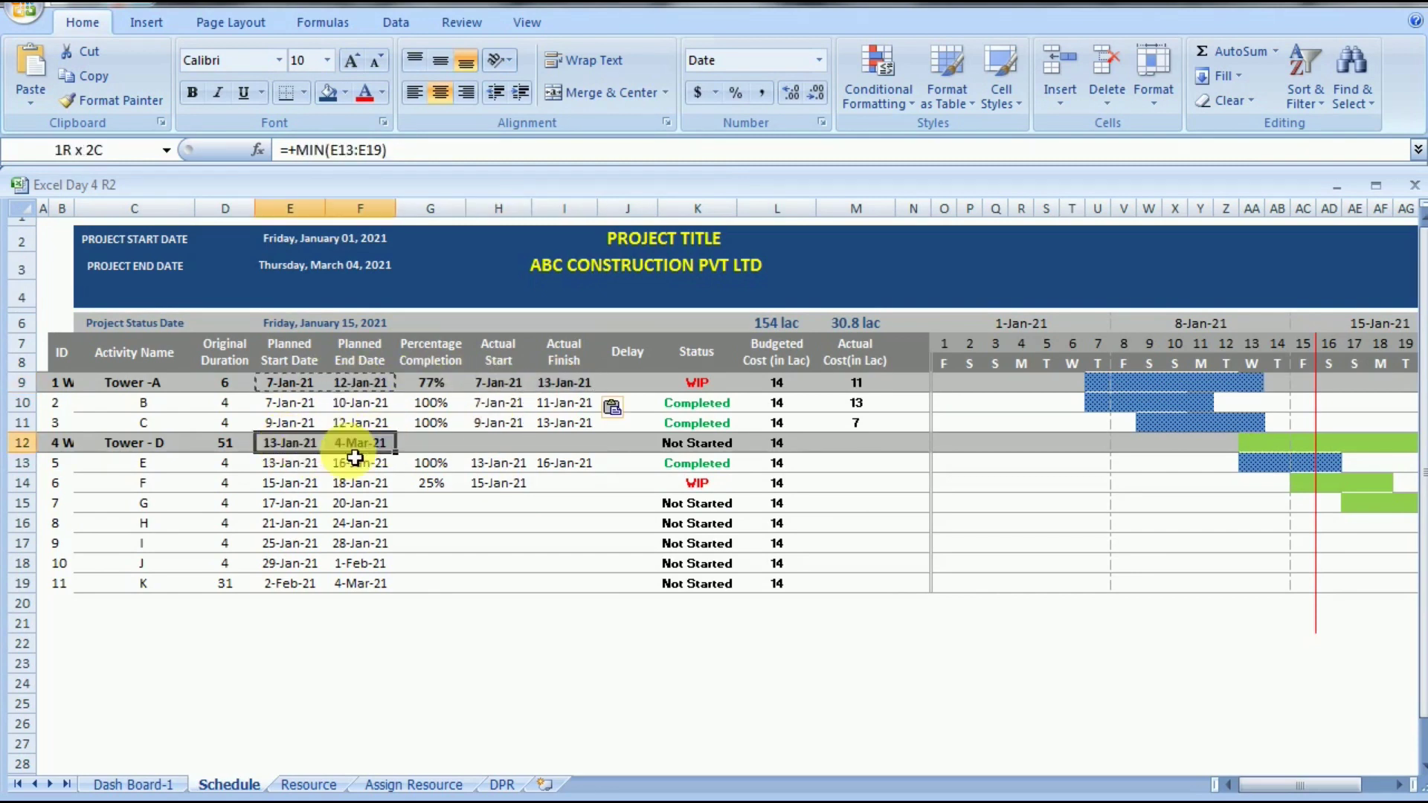
key("ctrl+c")
left_click(496, 444)
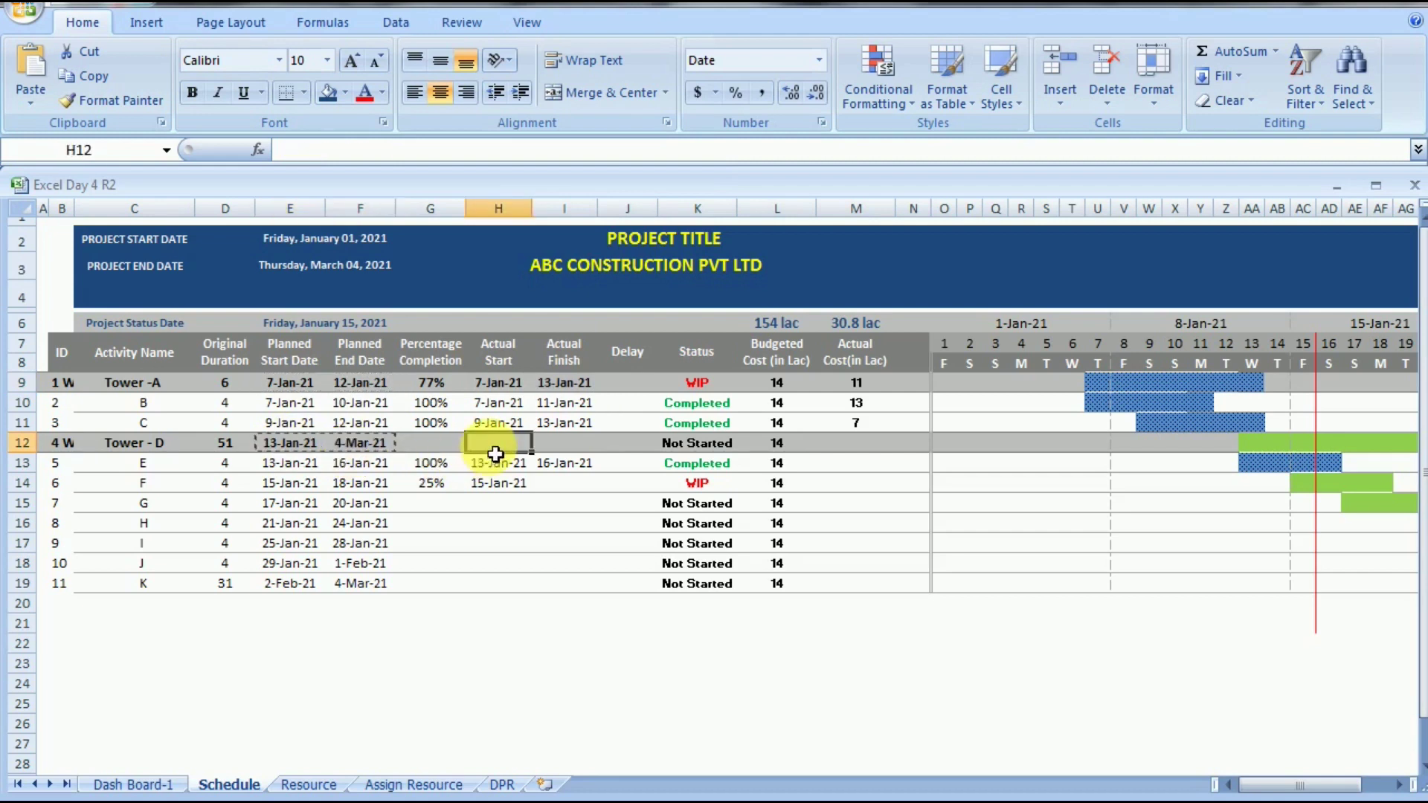
key("ctrl+v")
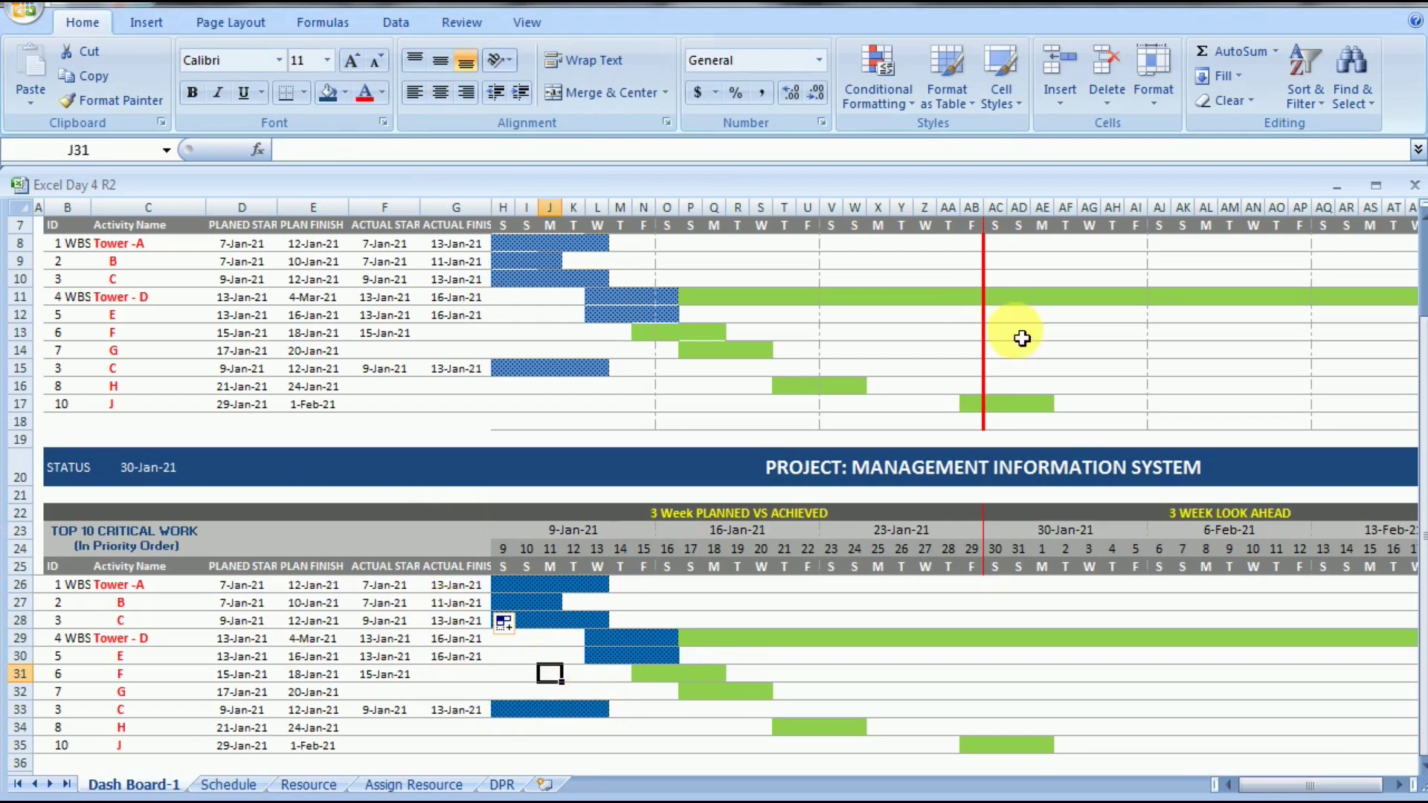
- Create a formula-based conditional formatting rule for the timeline cells H26:AW35 using the formula =H$24=$C$20
scroll(1422, 628, "up", 1)
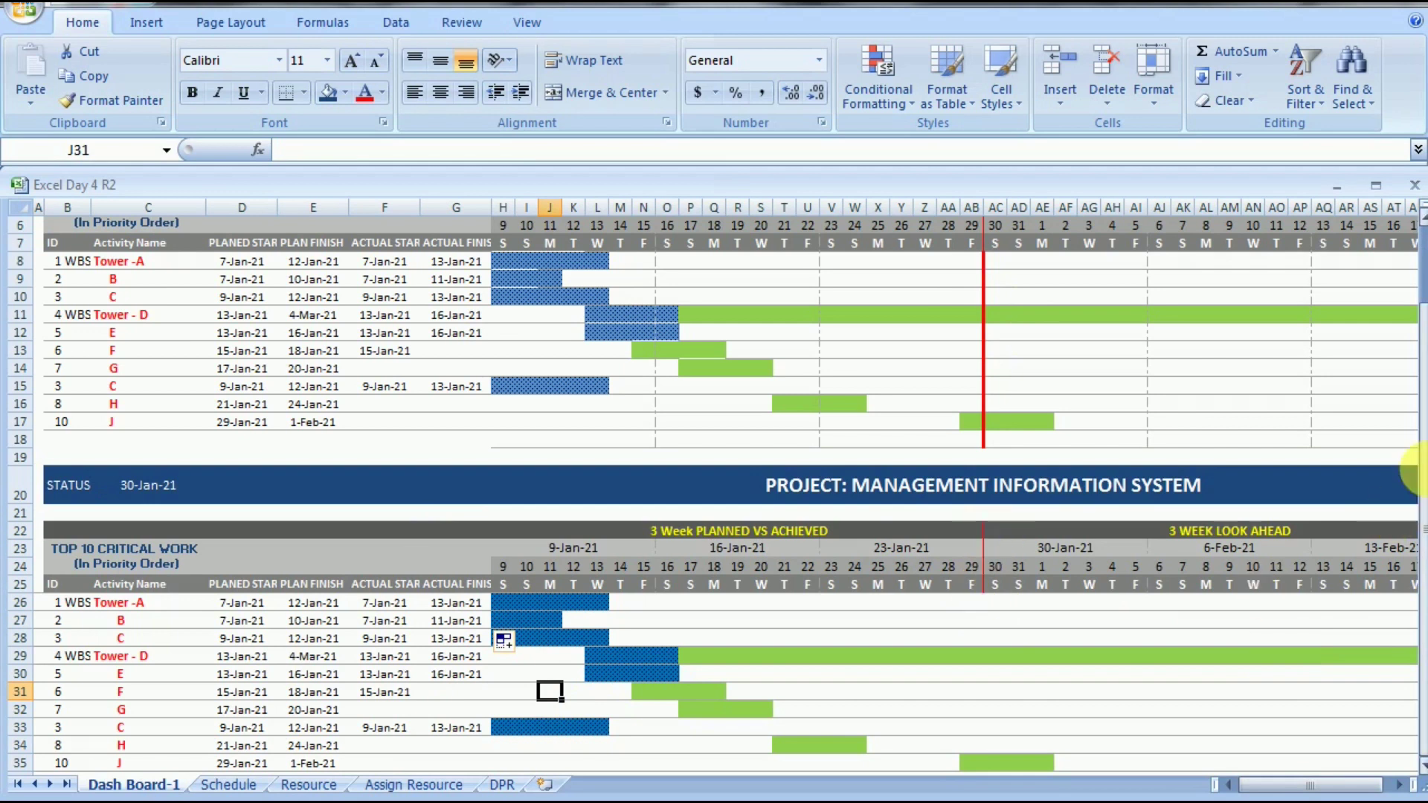
left_click_drag(1423, 516, 1423, 515)
left_click_drag(511, 604, 1302, 677)
scroll(1416, 662, "up", 2)
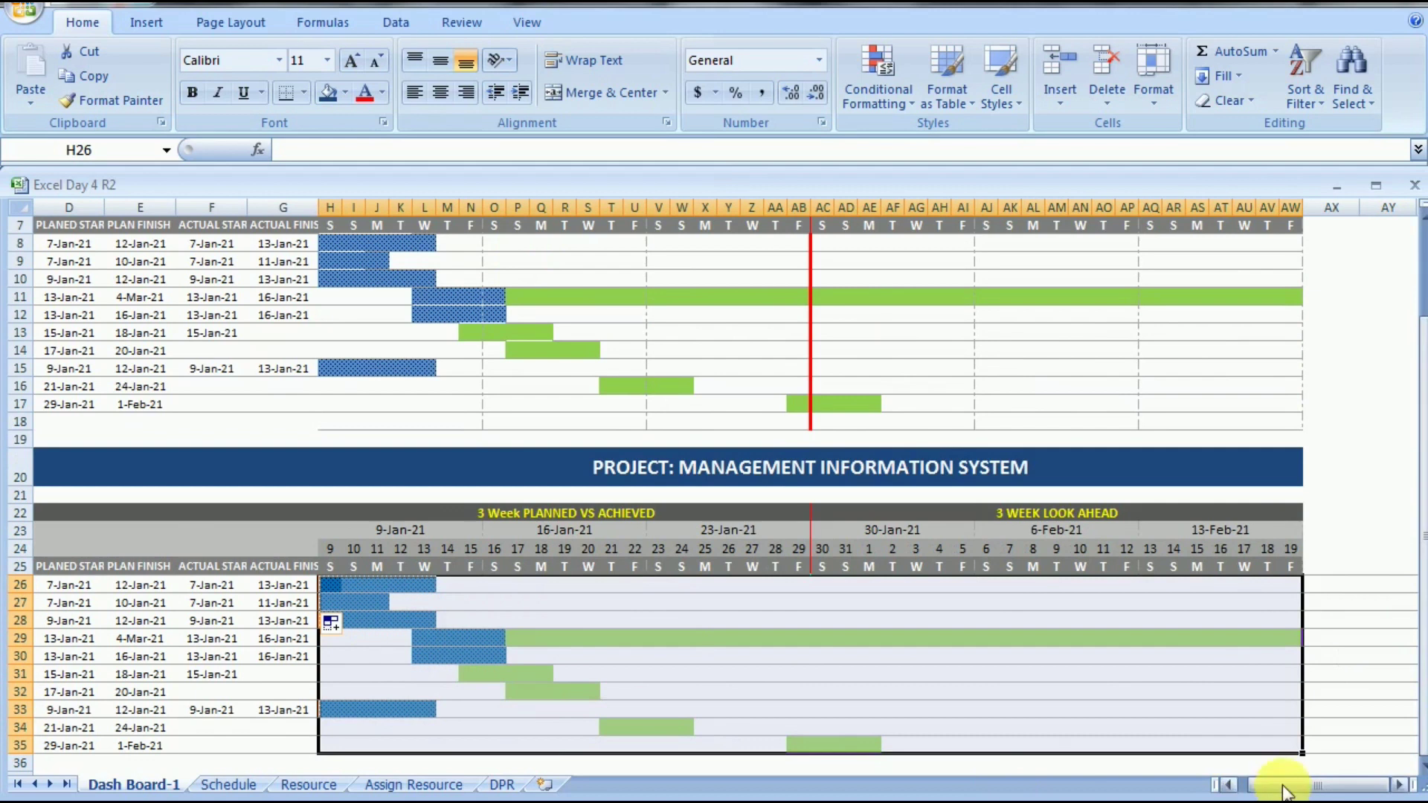
left_click_drag(1283, 792, 1258, 790)
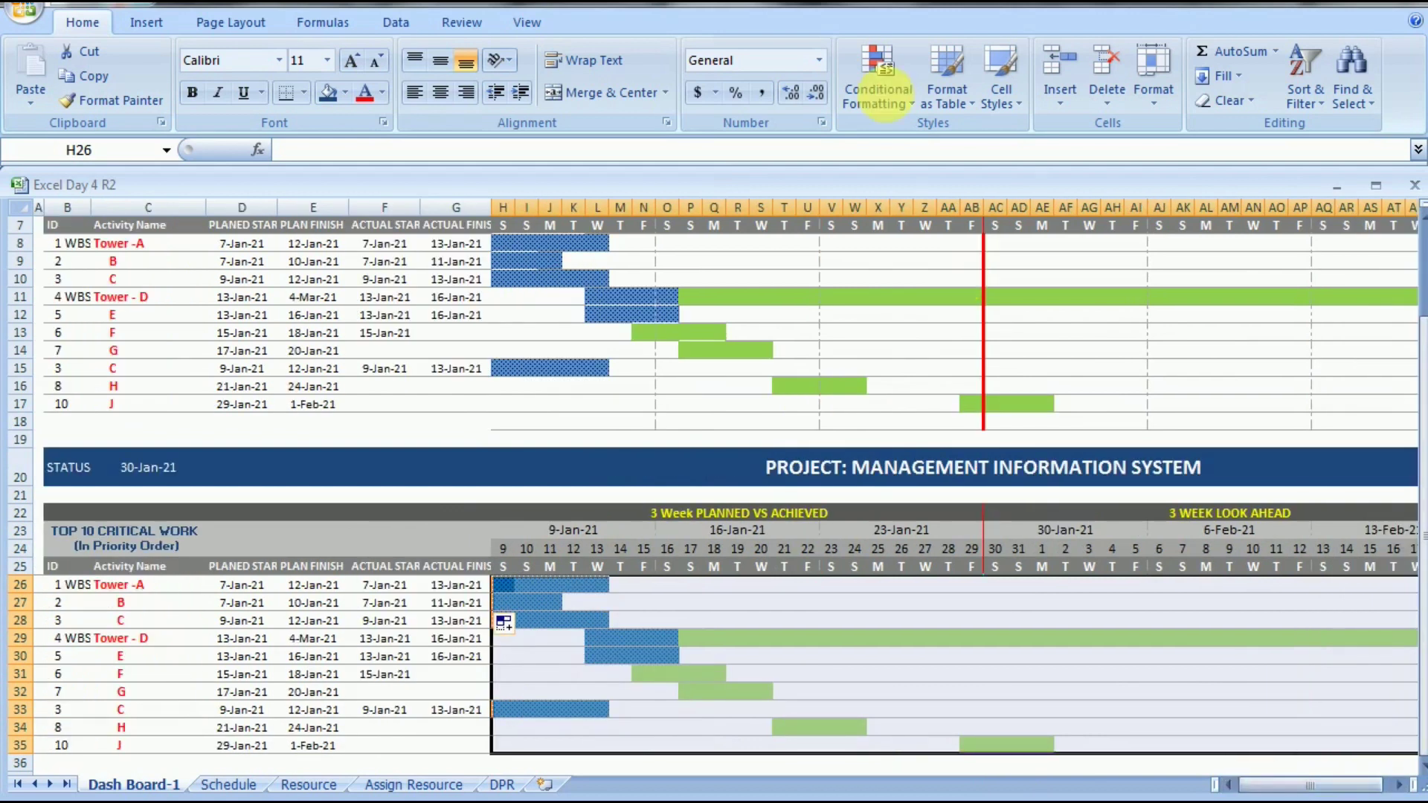
left_click(886, 93)
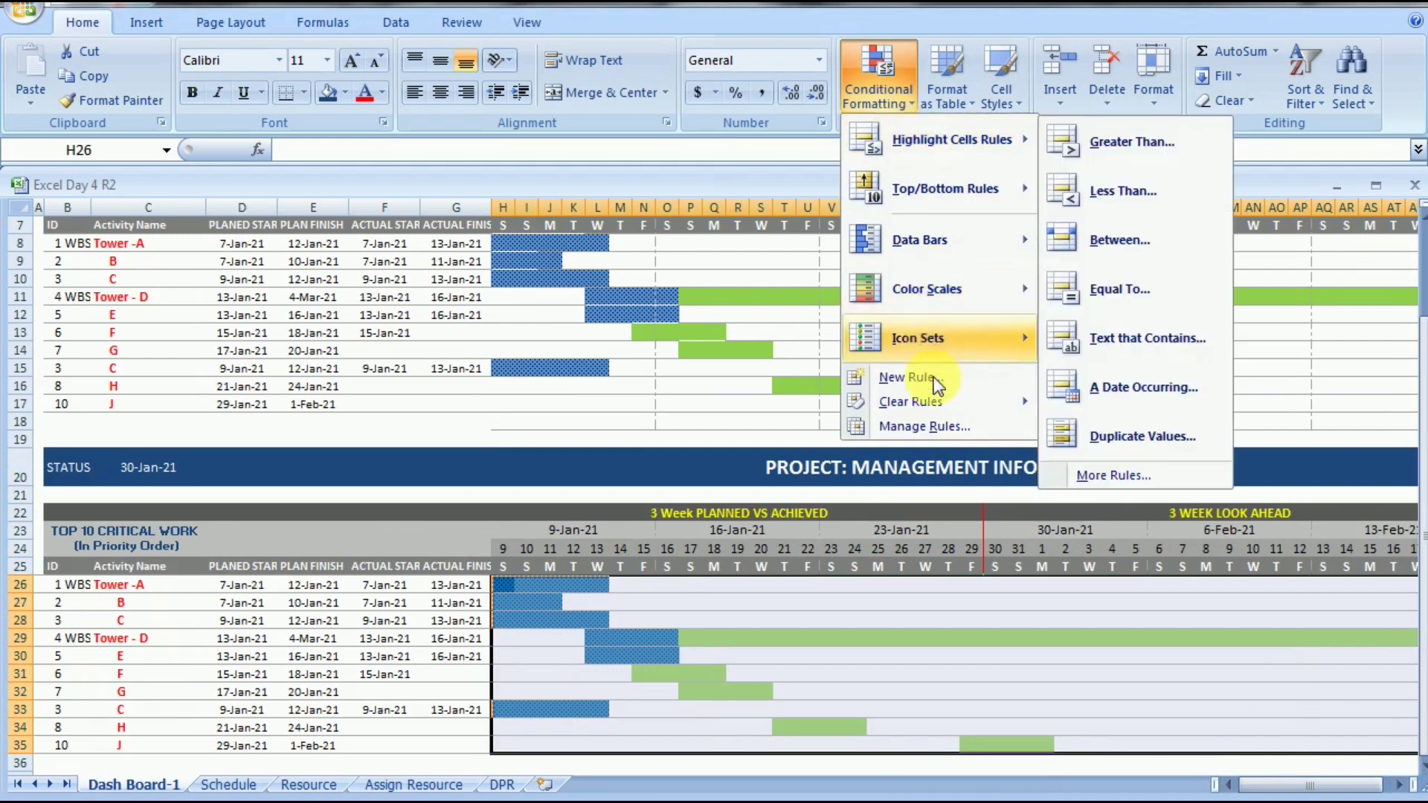
left_click(932, 380)
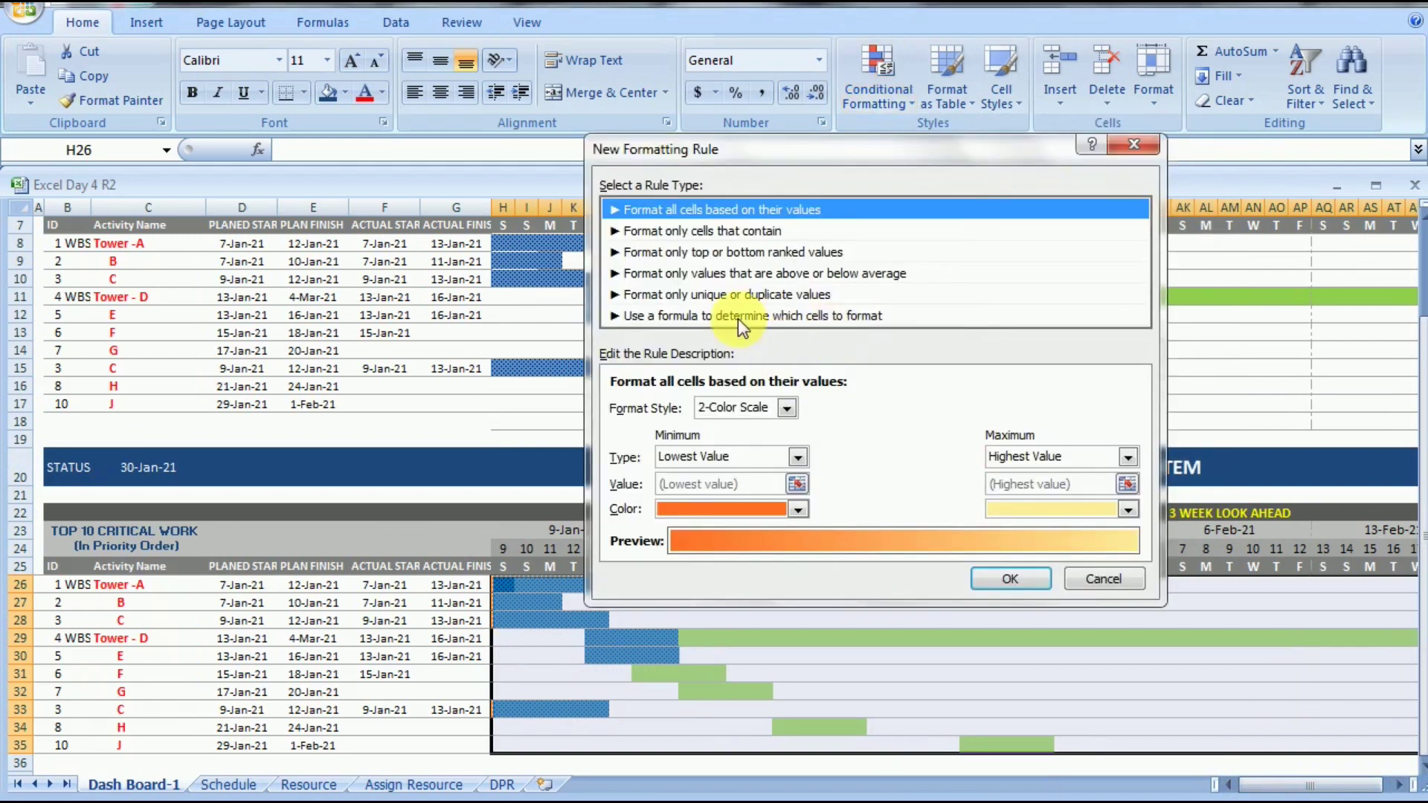
left_click(739, 316)
left_click(727, 409)
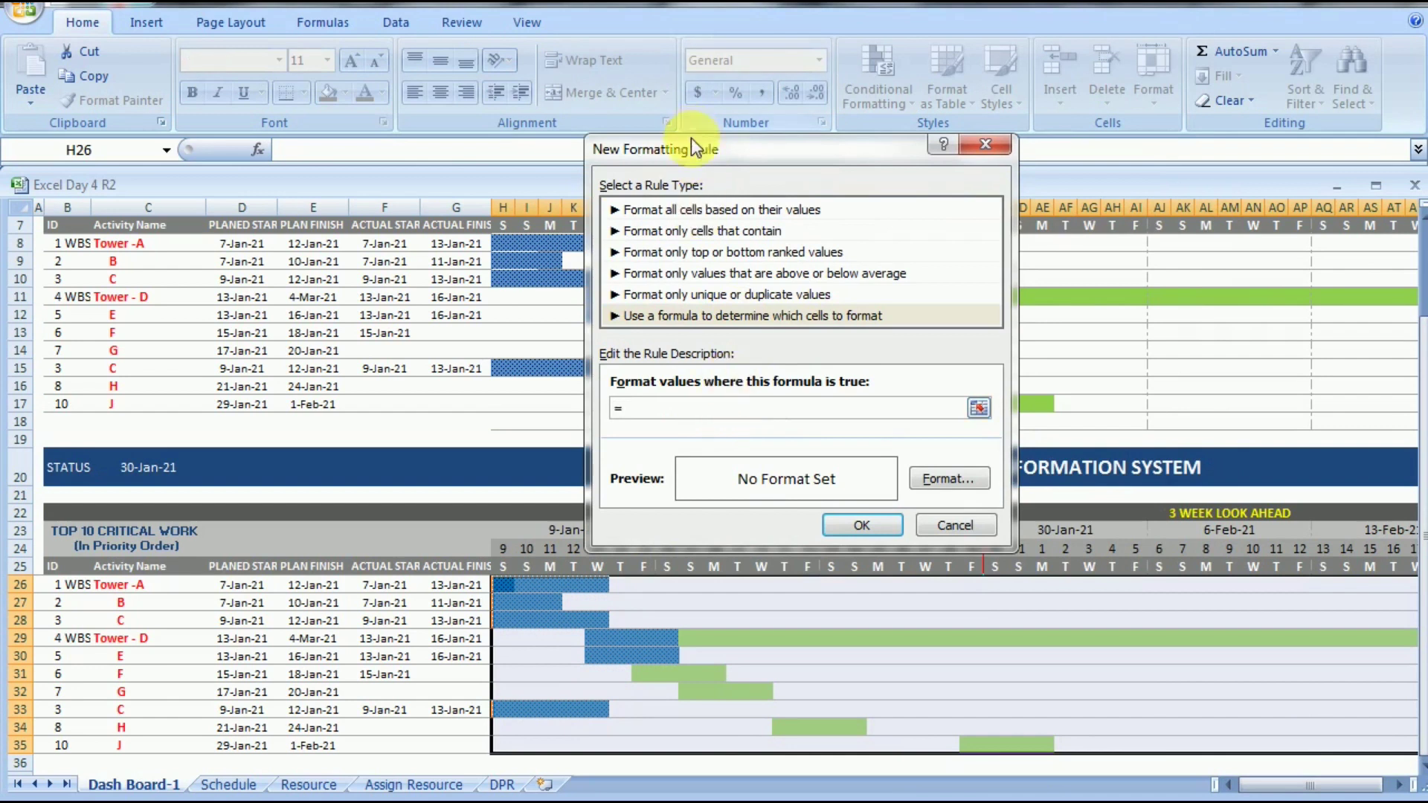
left_click_drag(695, 153, 705, 91)
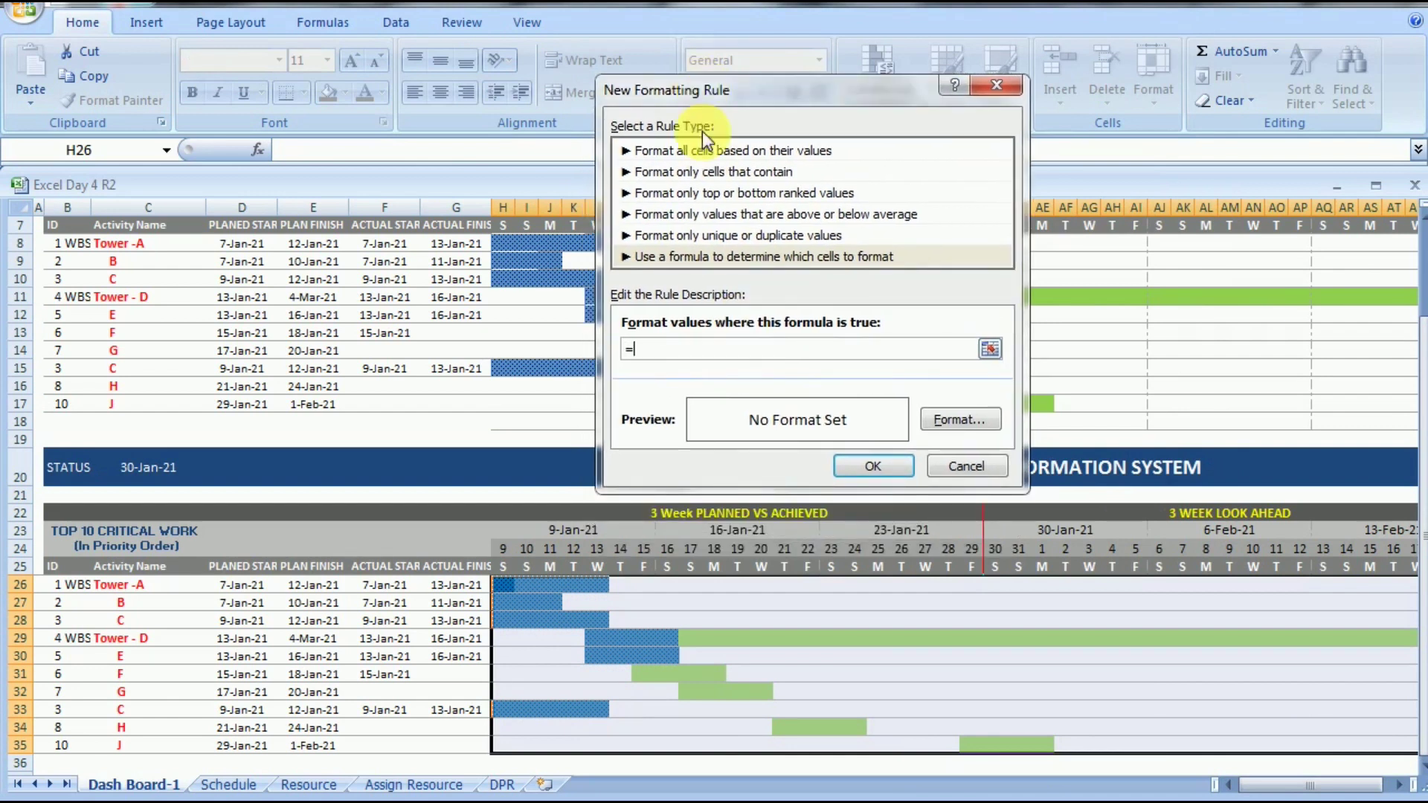
left_click(515, 552)
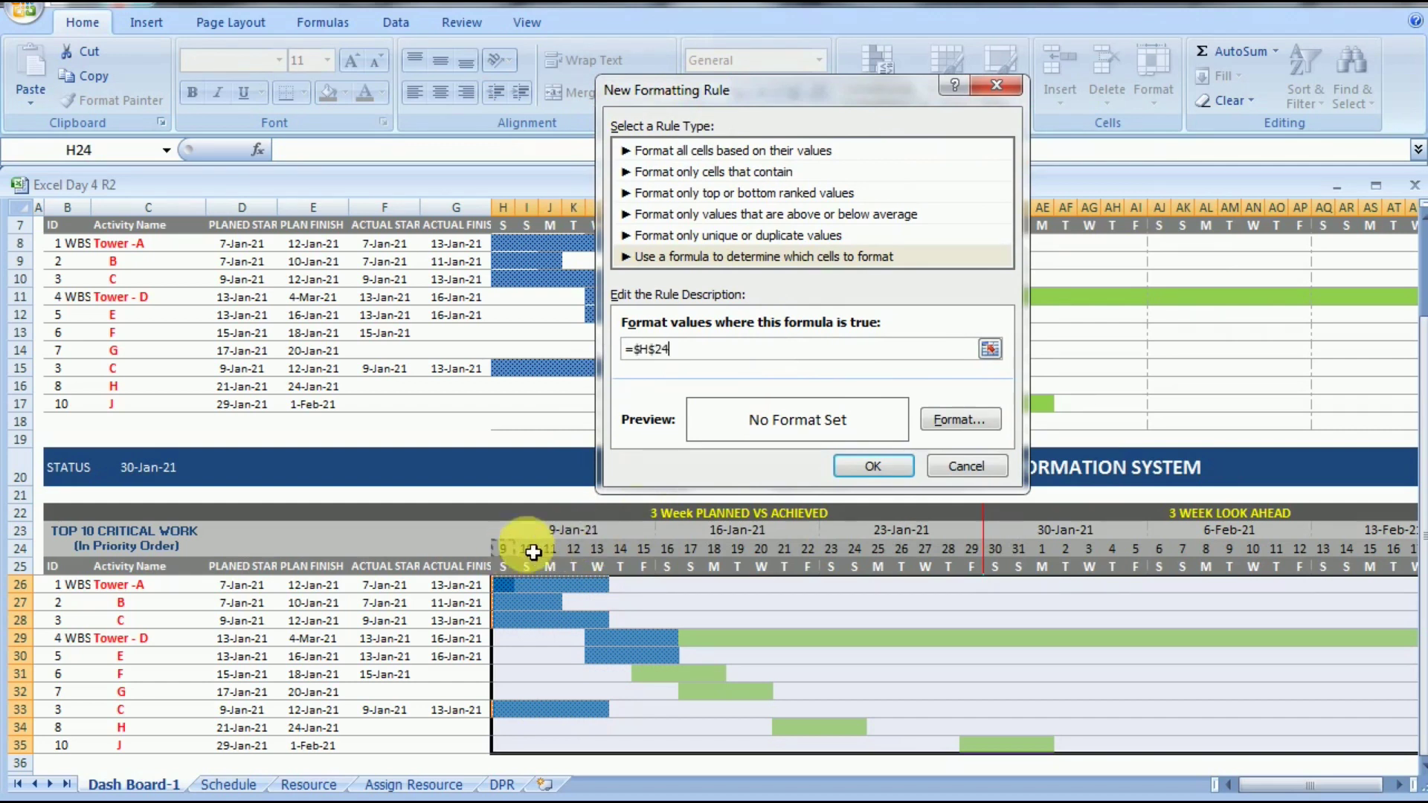
left_click(638, 349)
key("BackSpace")
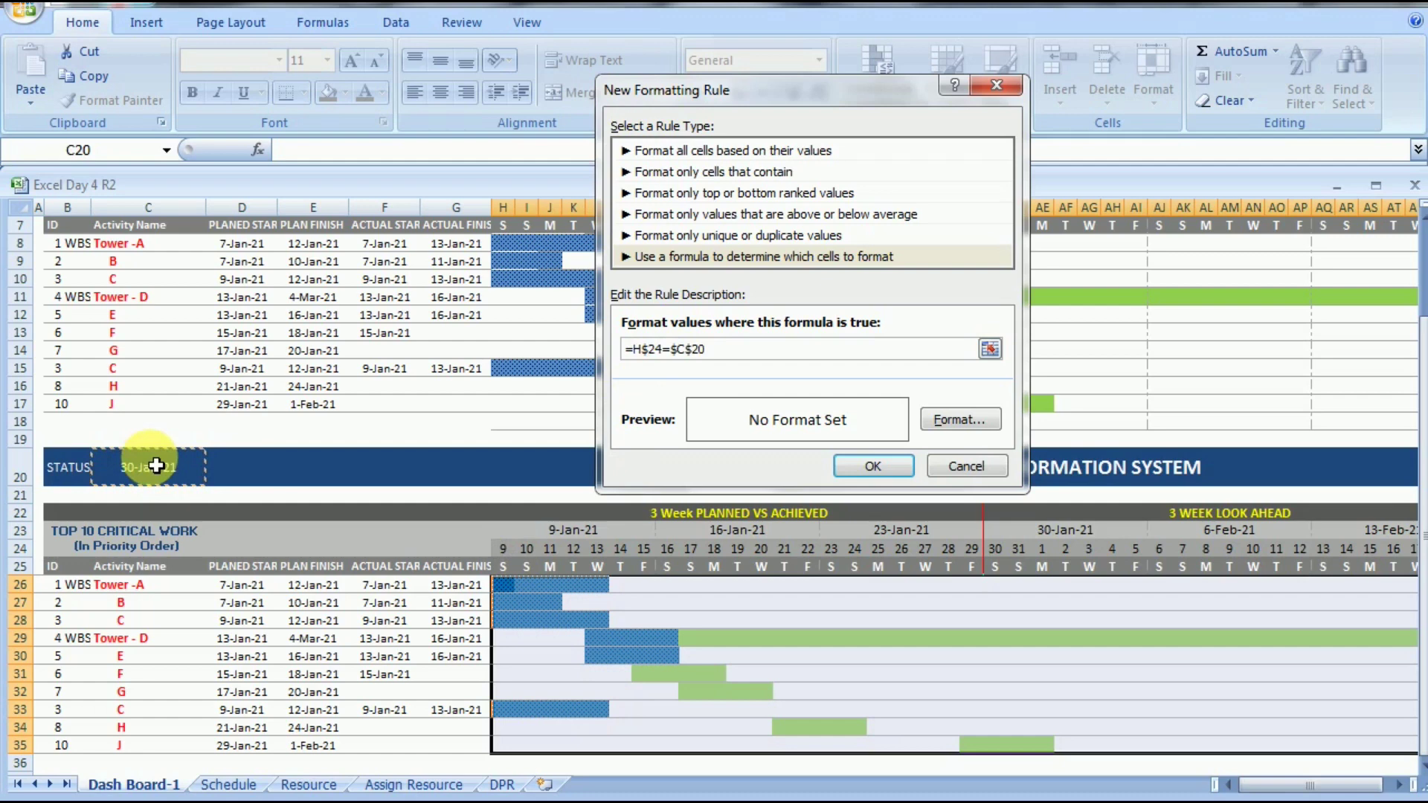
- Set a red border on only the left side as the status-date rule's format and apply the rule to the timeline
left_click(947, 421)
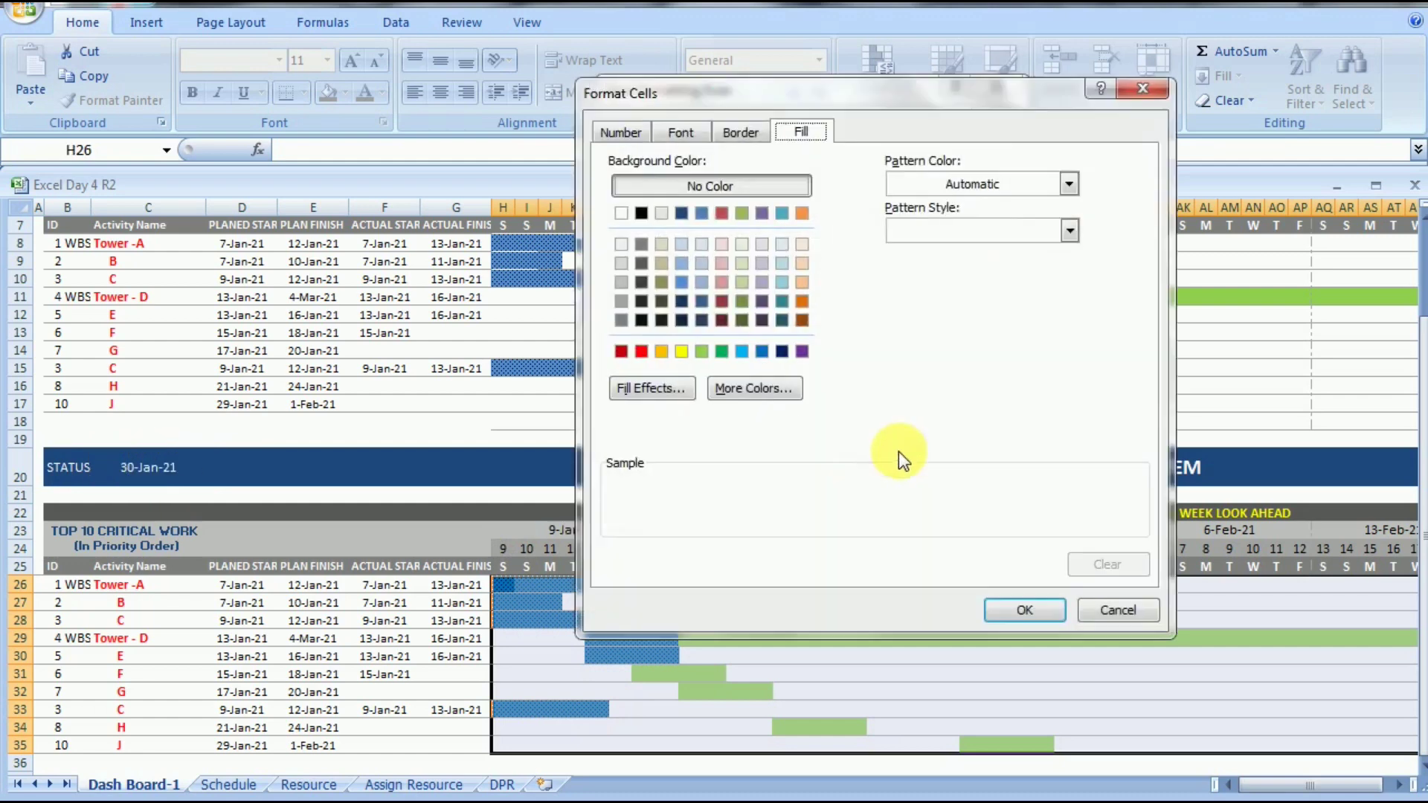
left_click(742, 133)
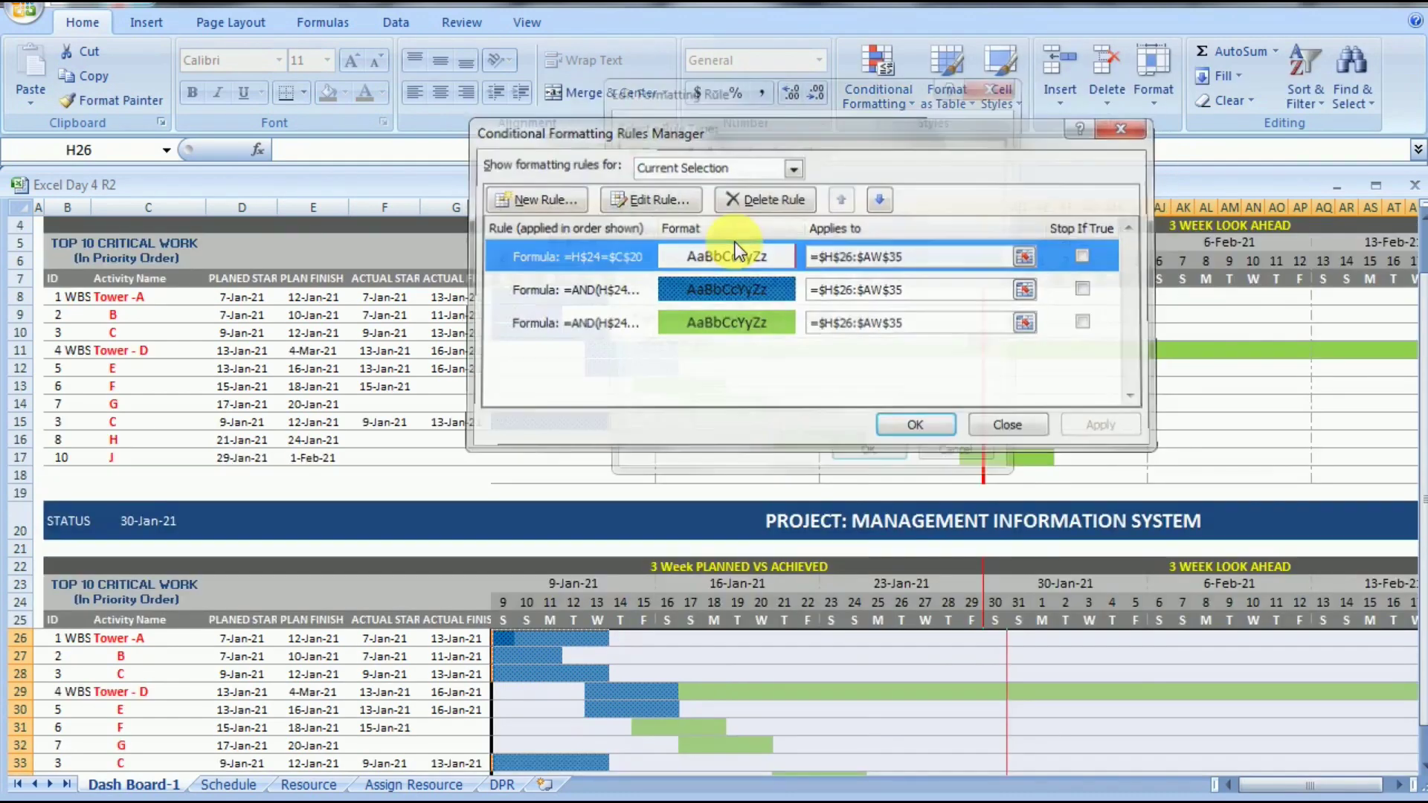
double_click(734, 242)
left_click(947, 421)
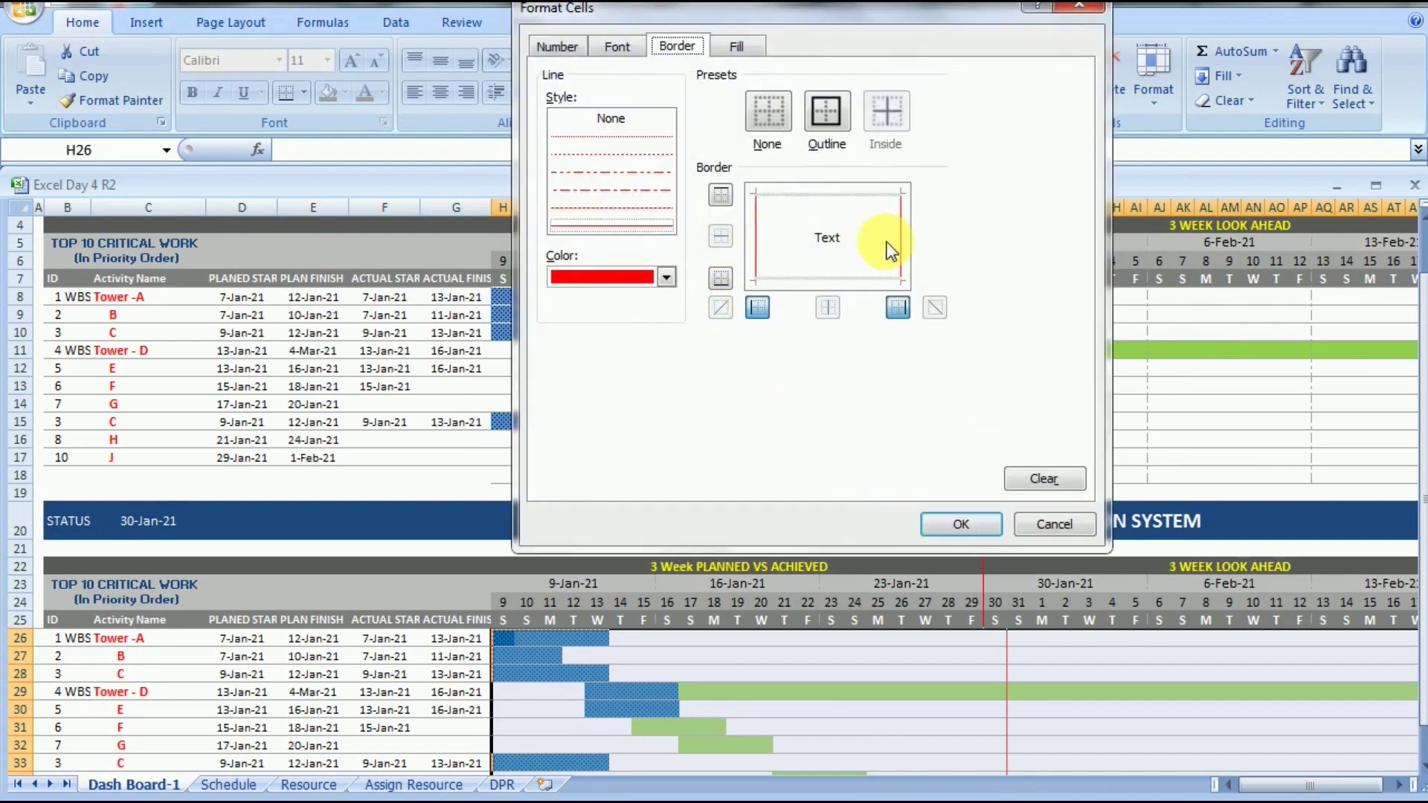
left_click(963, 524)
left_click(894, 461)
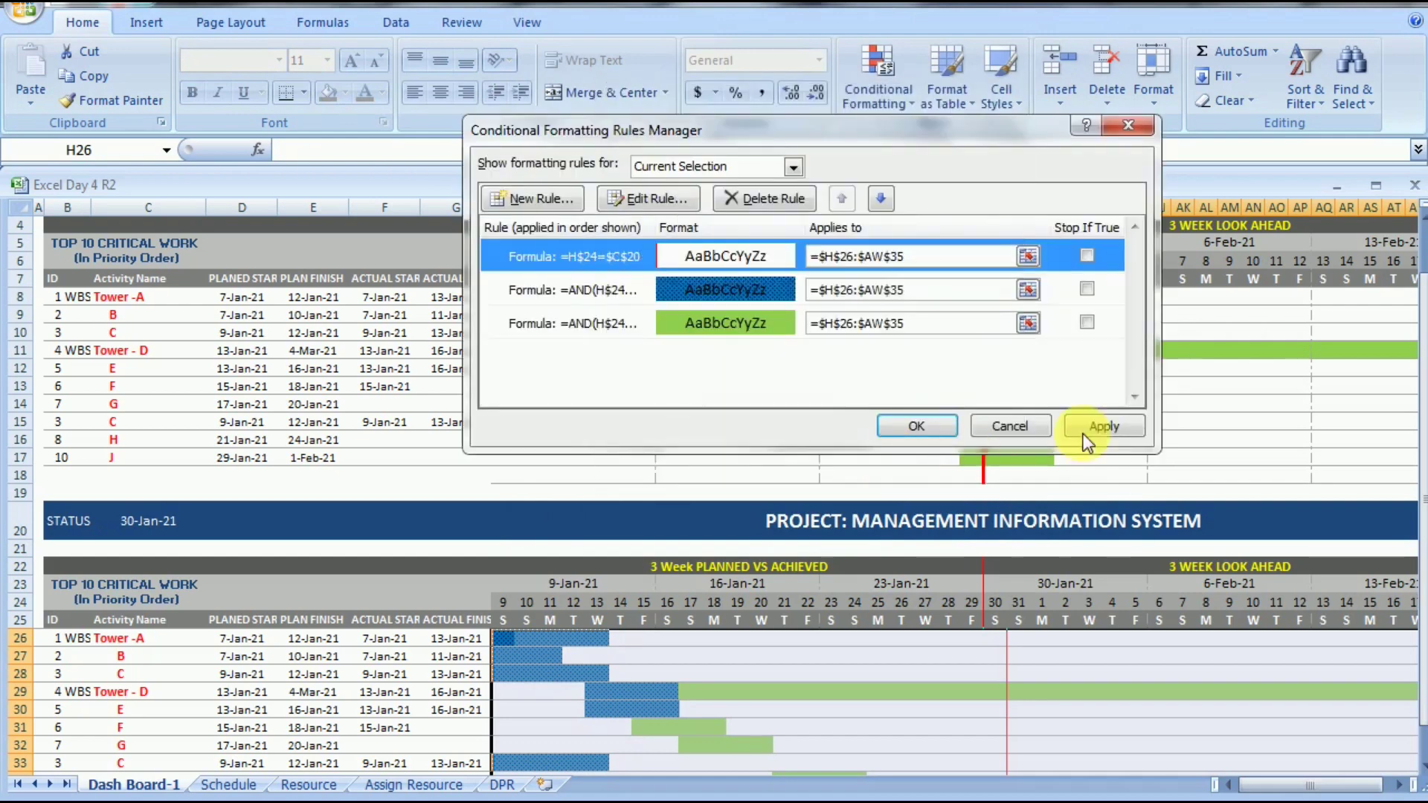
left_click(1082, 434)
left_click(919, 436)
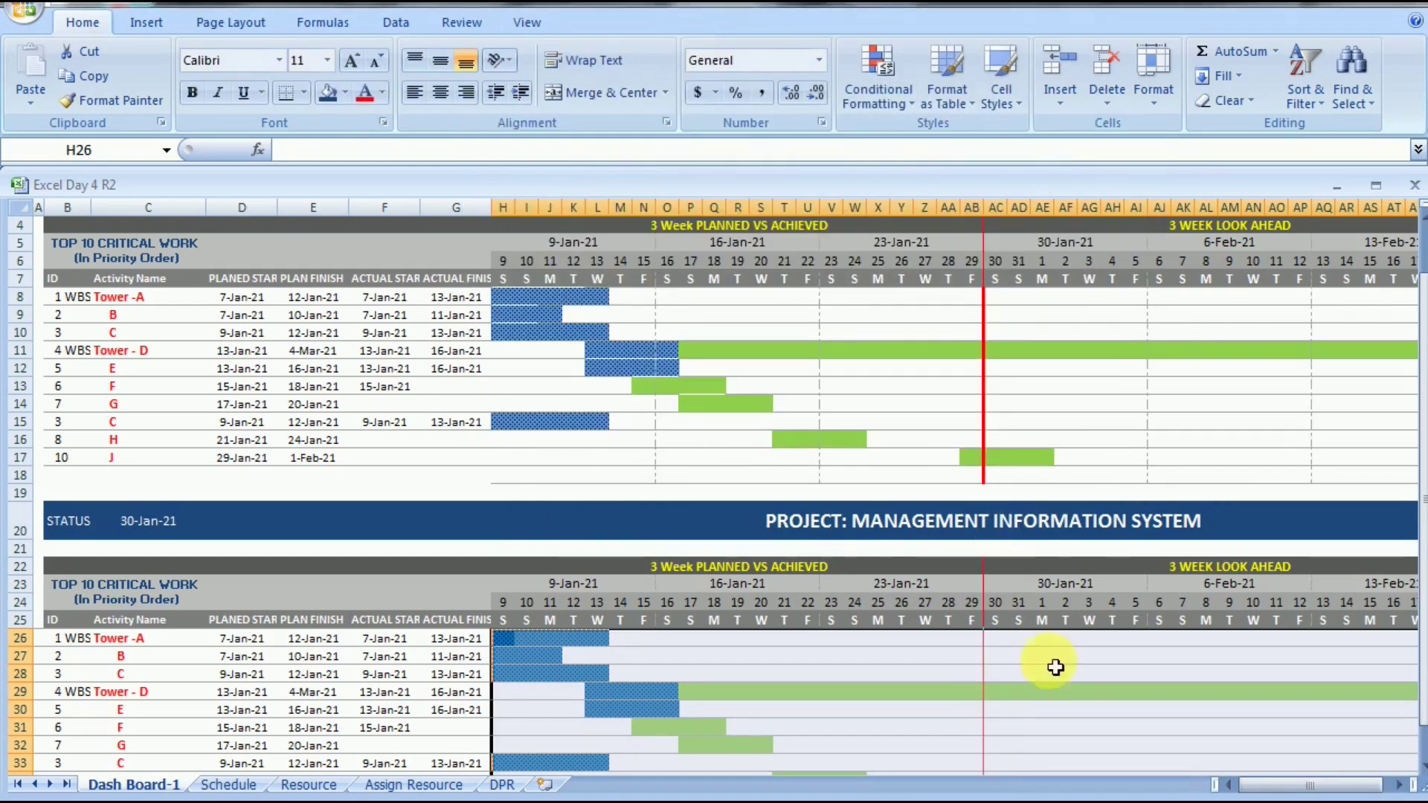
left_click_drag(1423, 362, 1422, 482)
left_click(1229, 691)
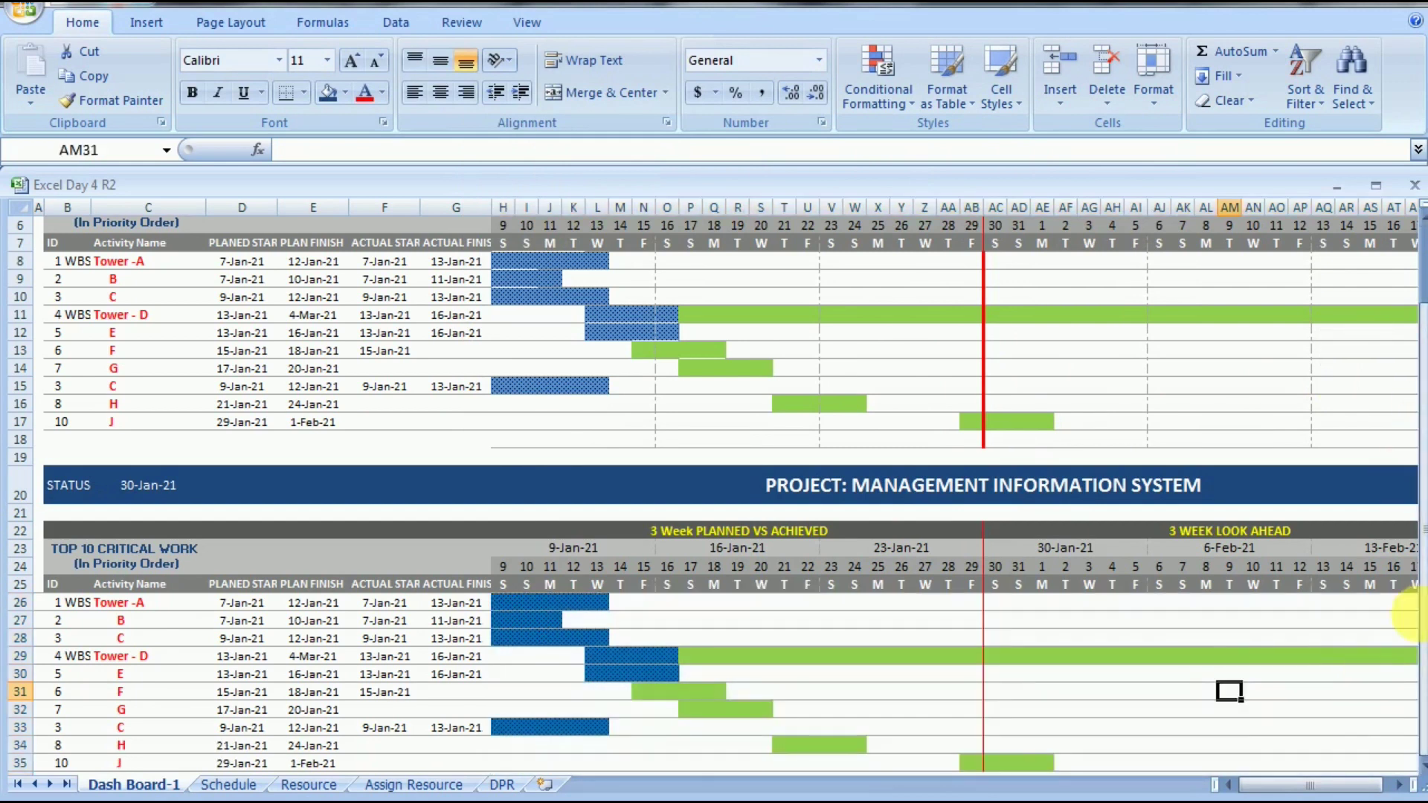
- Unhide the Dash Board-5 sheet and look over its Gantt timeline and its resource and cost charts
scroll(1421, 777, "down", 2)
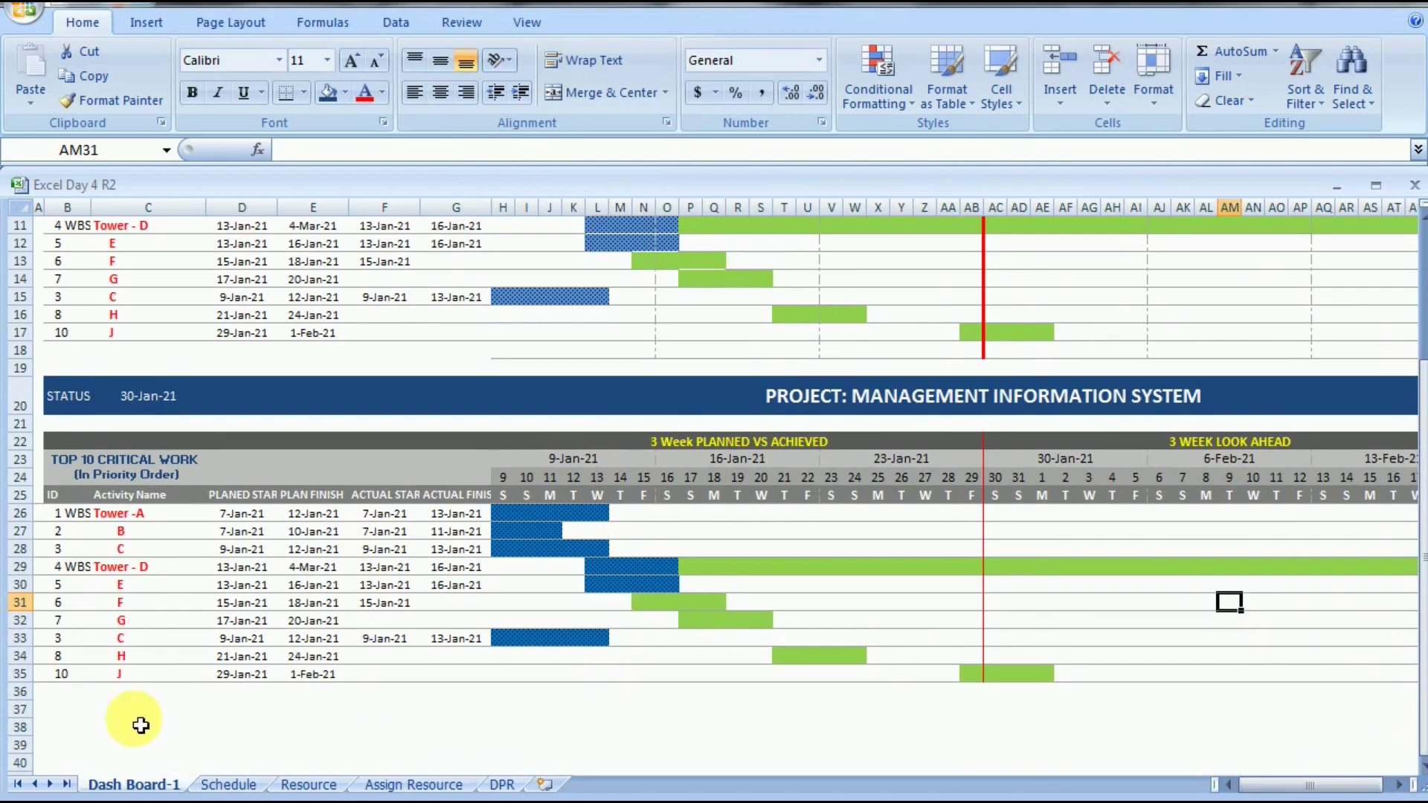
right_click(140, 787)
left_click(196, 744)
left_click(64, 696)
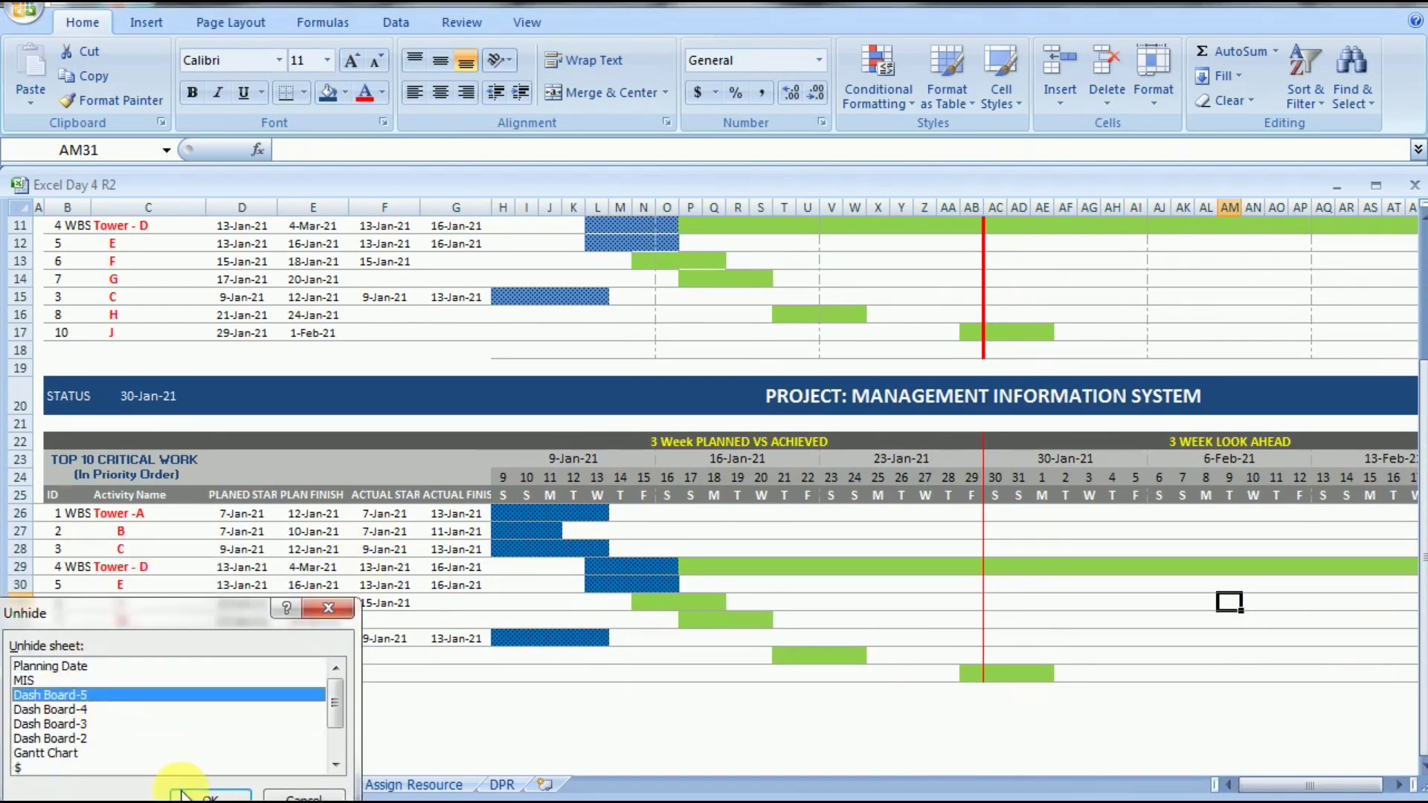
left_click(195, 793)
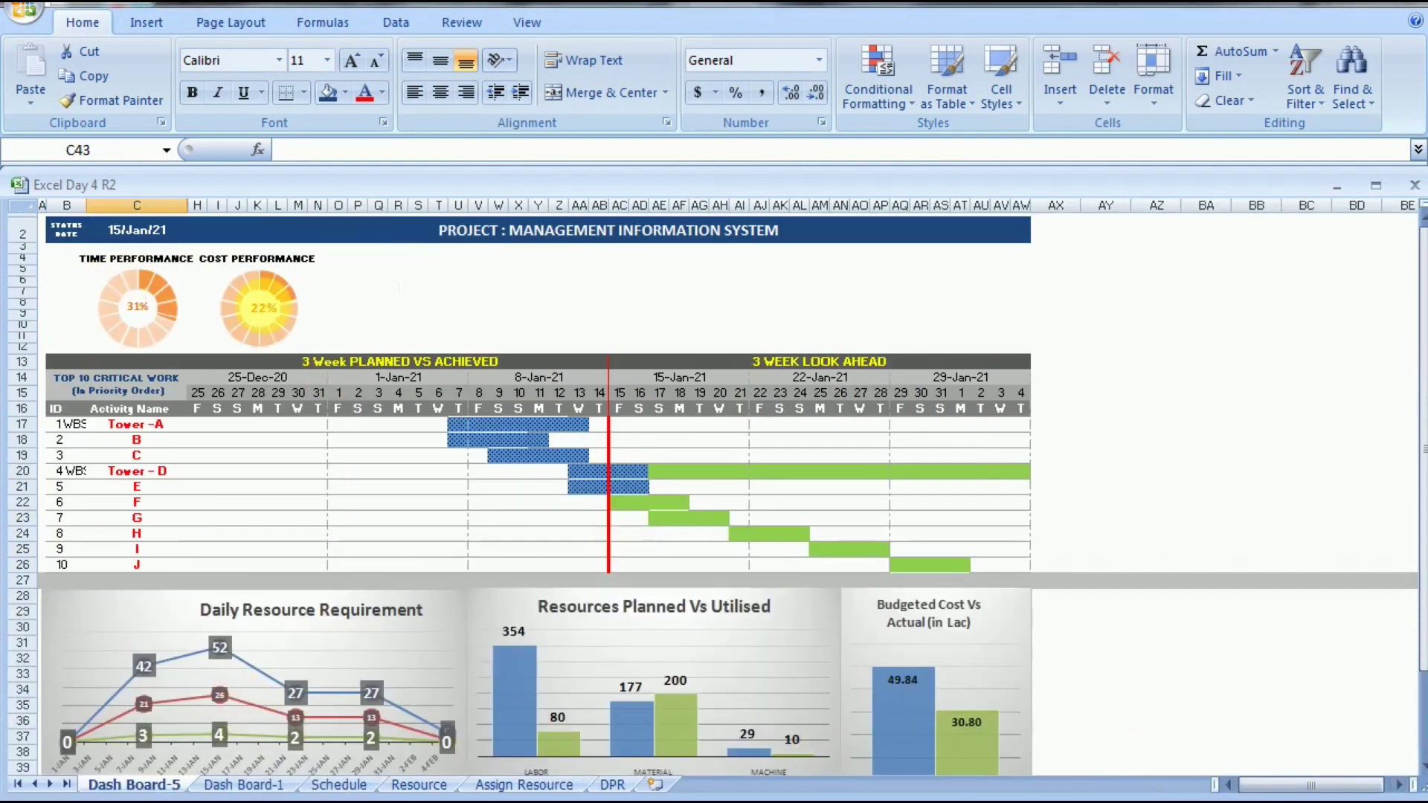
left_click_drag(1422, 415, 1422, 484)
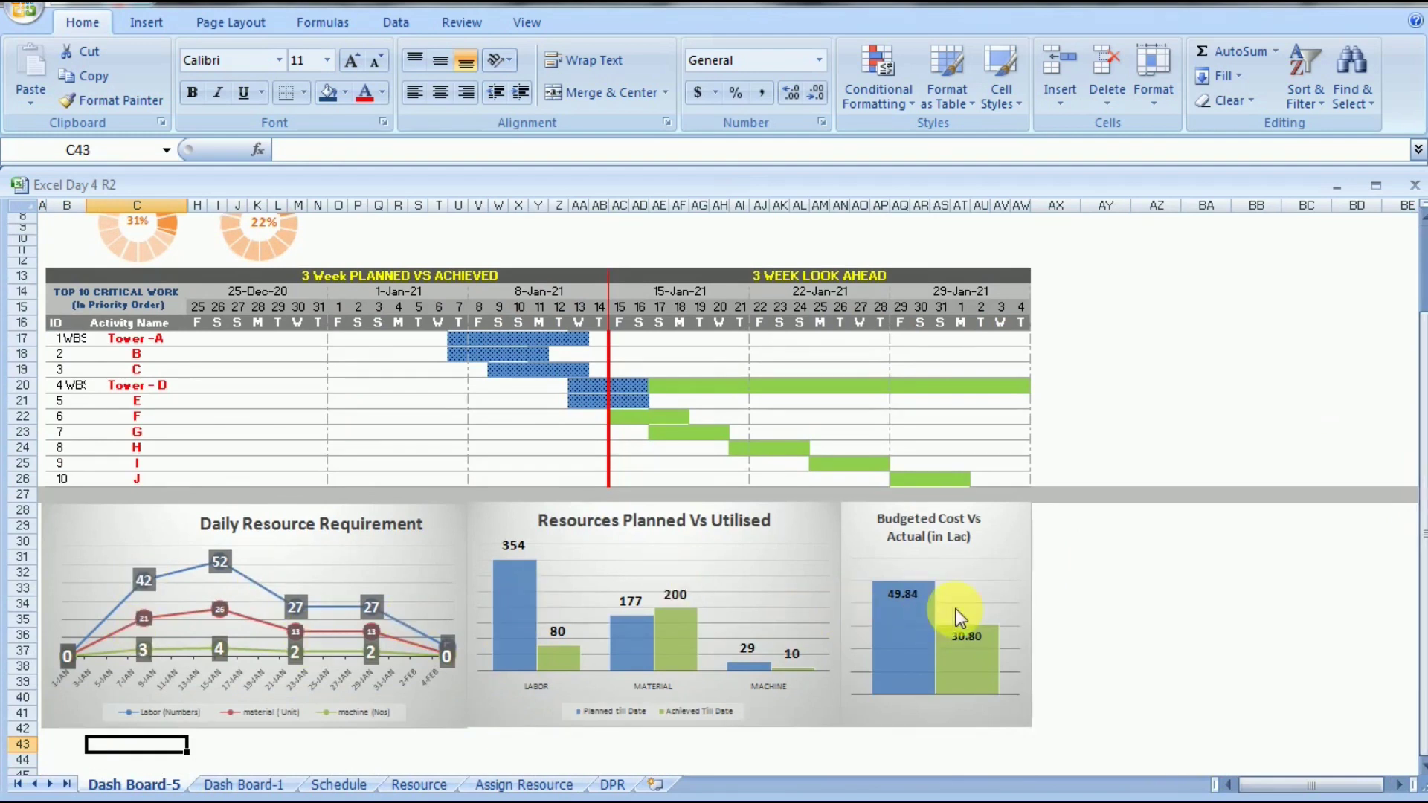
left_click_drag(1419, 530, 1419, 495)
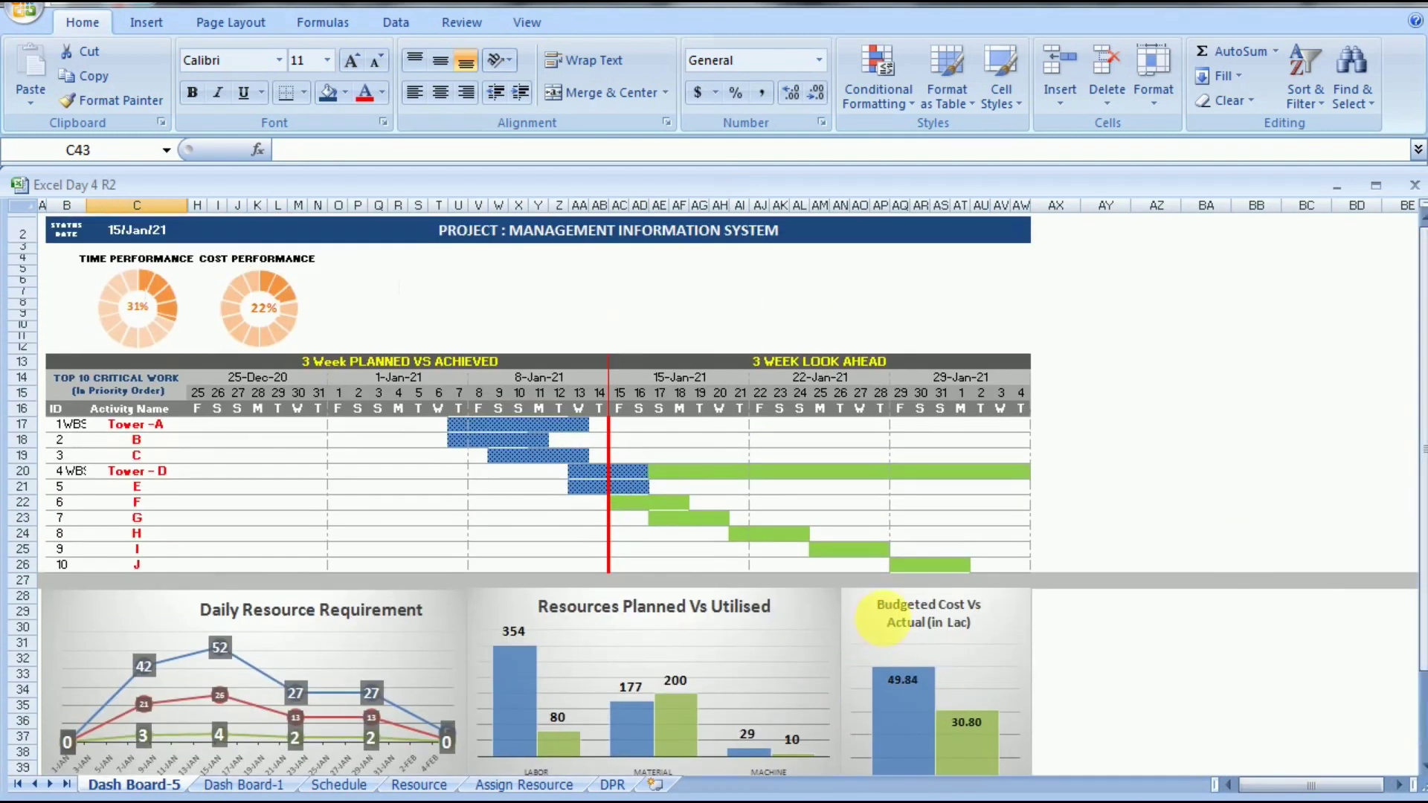